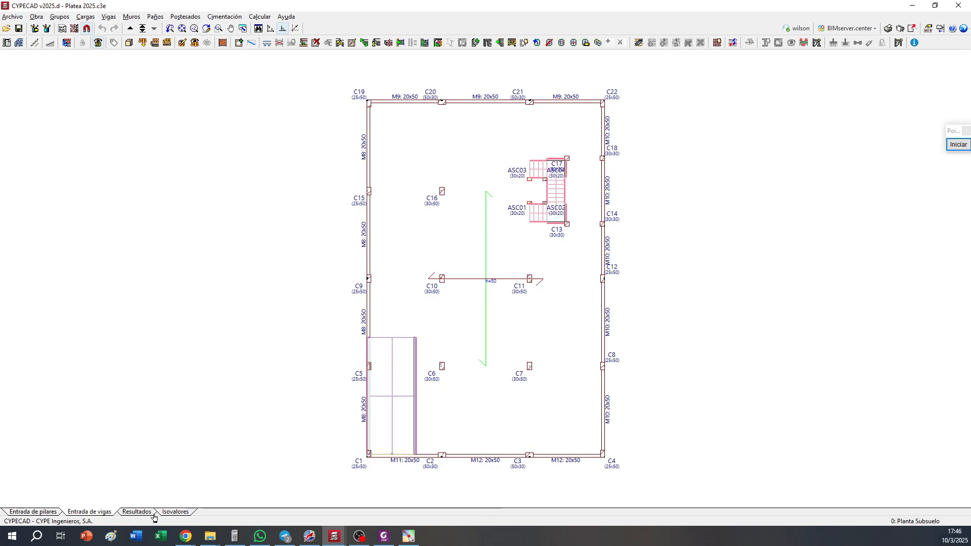
Examine the calculated reinforcement around the interior columns of the Planta Subsuelo foundation slab in the results
{"action": "left_click", "coordinate": [138, 511]}
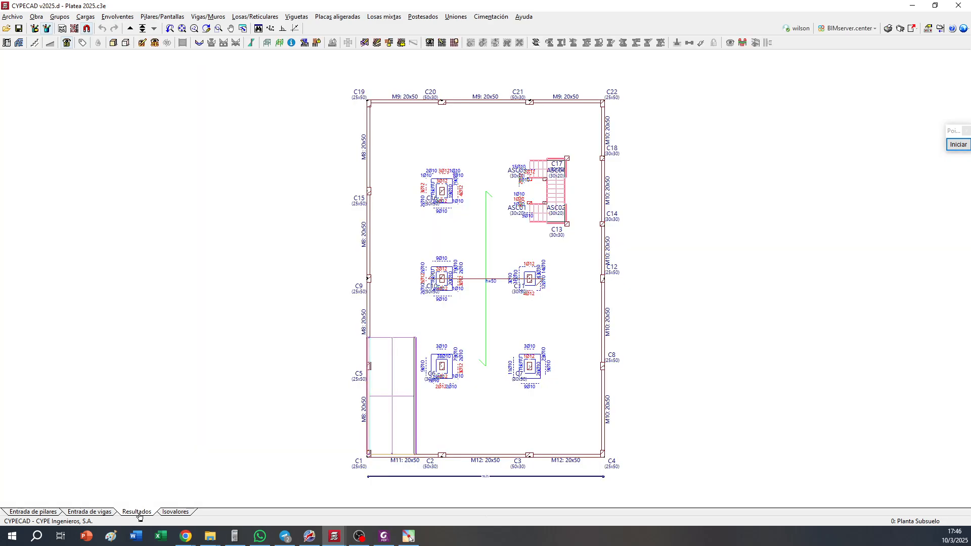
{"action": "scroll", "coordinate": [541, 342], "scroll_direction": "up", "scroll_amount": 2}
{"action": "scroll", "coordinate": [542, 342], "scroll_direction": "up", "scroll_amount": 1}
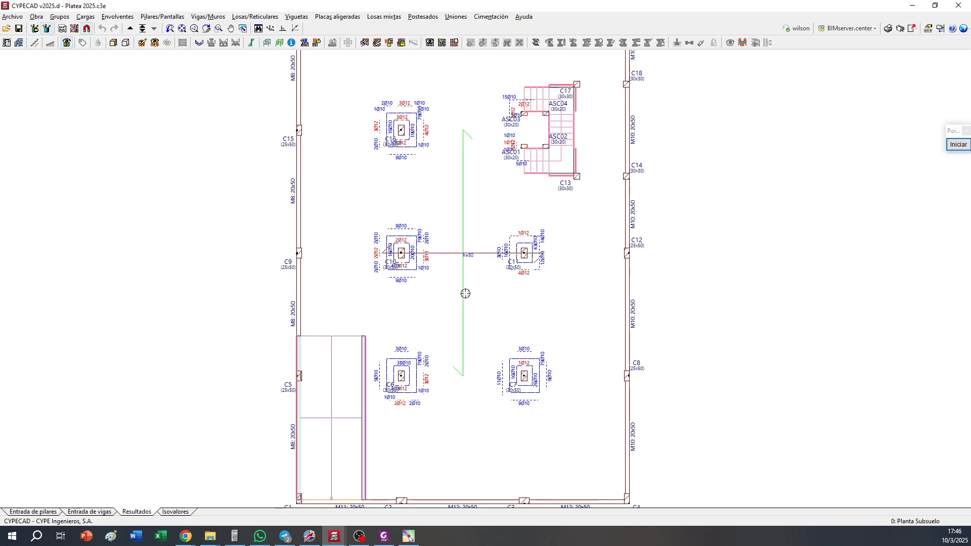
{"action": "scroll", "coordinate": [454, 277], "scroll_direction": "up", "scroll_amount": 2}
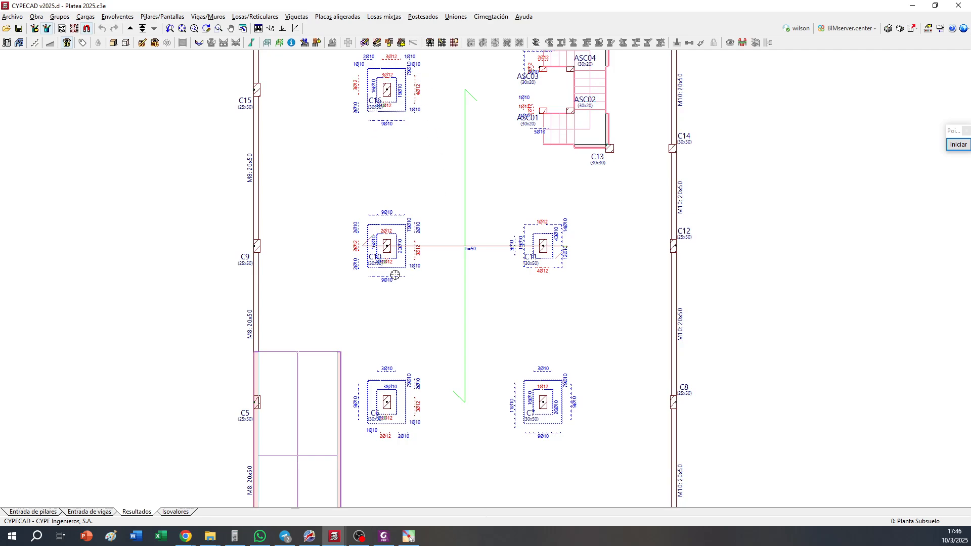
{"action": "scroll", "coordinate": [395, 274], "scroll_direction": "up", "scroll_amount": 5}
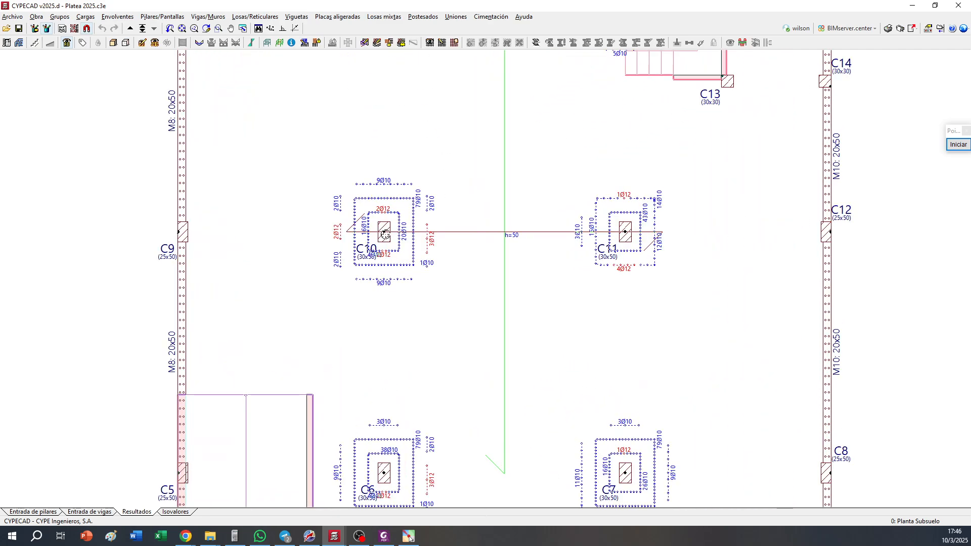
{"action": "scroll", "coordinate": [384, 233], "scroll_direction": "up", "scroll_amount": 1}
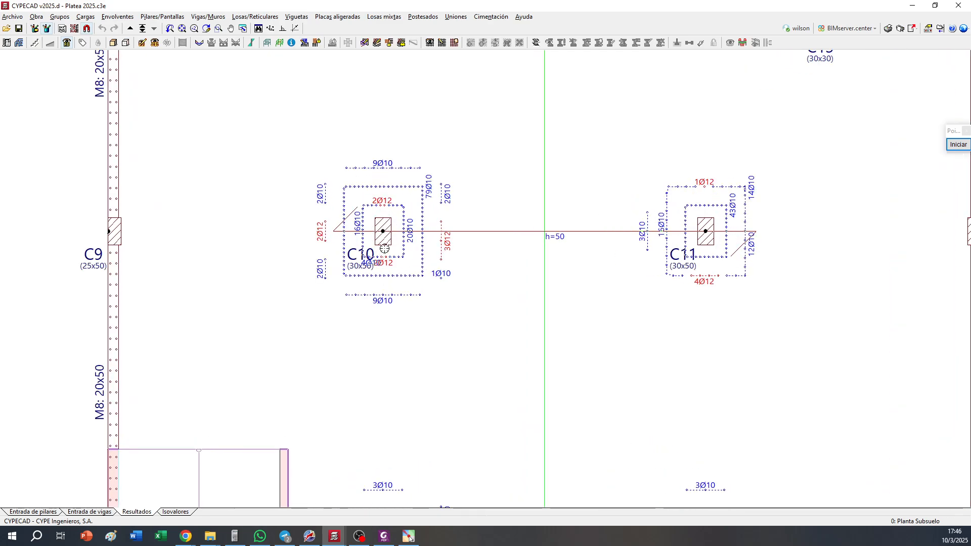
{"action": "scroll", "coordinate": [378, 245], "scroll_direction": "up", "scroll_amount": 1}
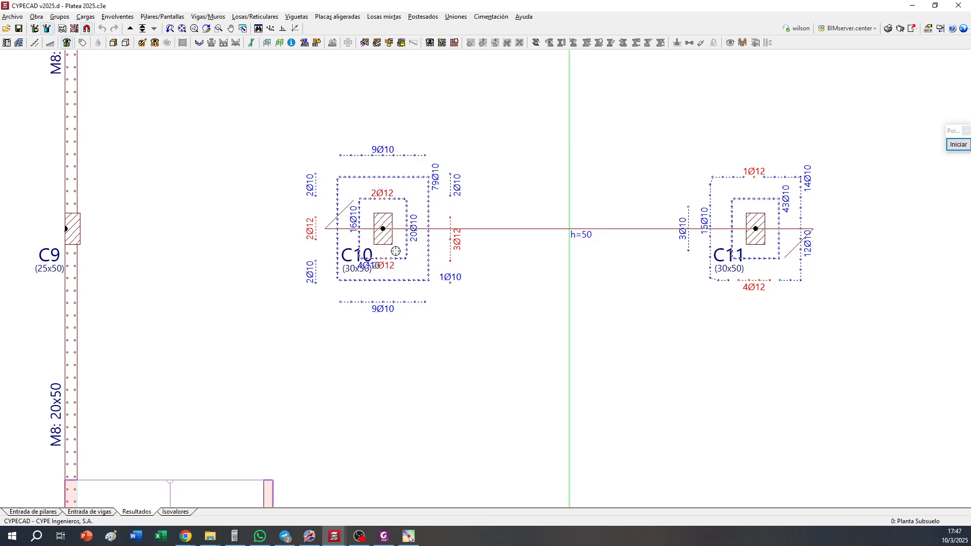
{"action": "scroll", "coordinate": [417, 277], "scroll_direction": "down", "scroll_amount": 4}
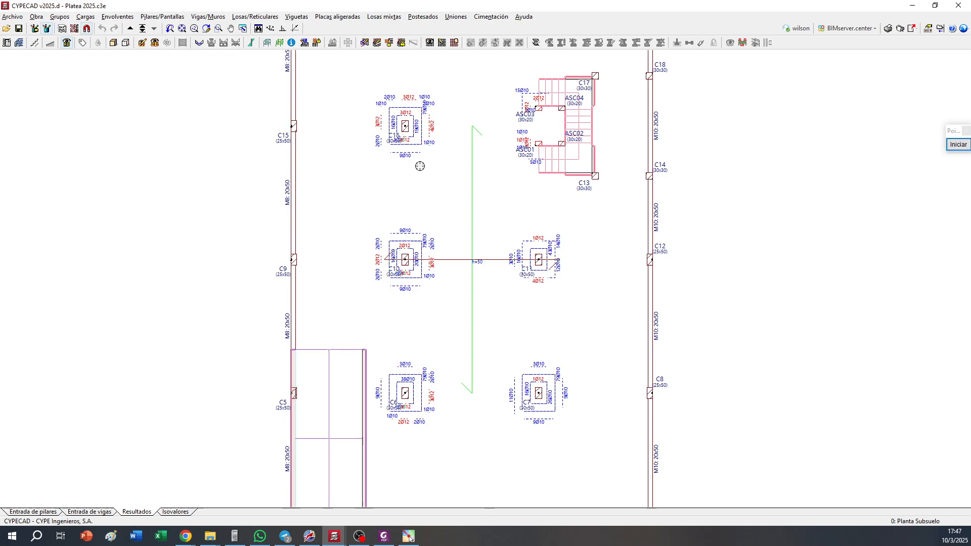
{"action": "middle_click_drag", "start_coordinate": [399, 278], "coordinate": [354, 293]}
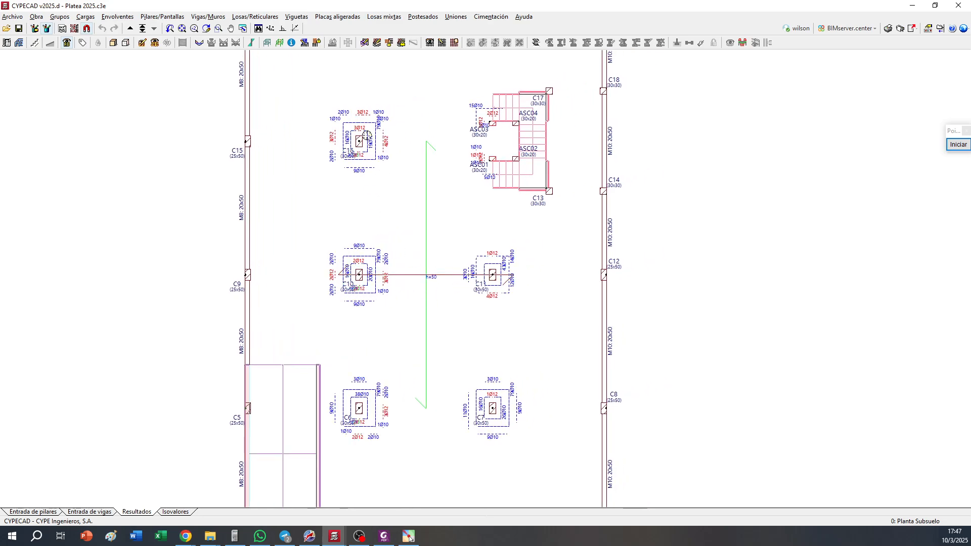
{"action": "middle_click_drag", "start_coordinate": [365, 120], "coordinate": [369, 154]}
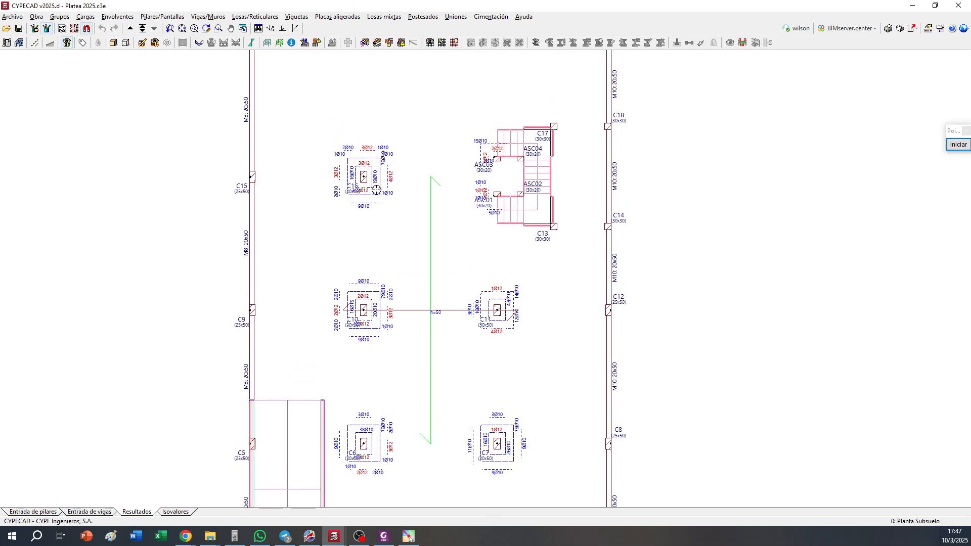
{"action": "middle_click_drag", "start_coordinate": [463, 270], "coordinate": [424, 190]}
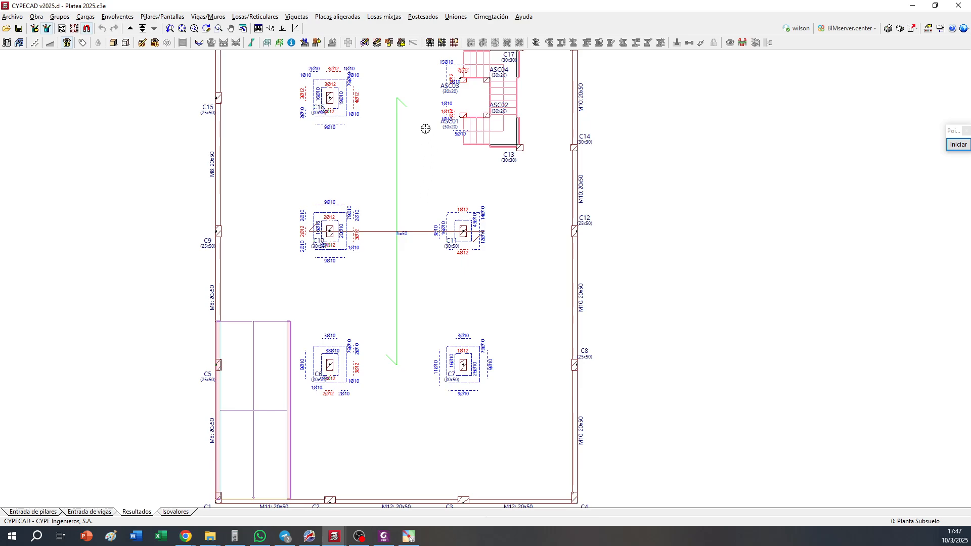
Display the foundation slab's isovalues for Desplazamientos, showing Desplazamiento Z under the PP+CM+Qa combination
{"action": "left_click", "coordinate": [176, 511]}
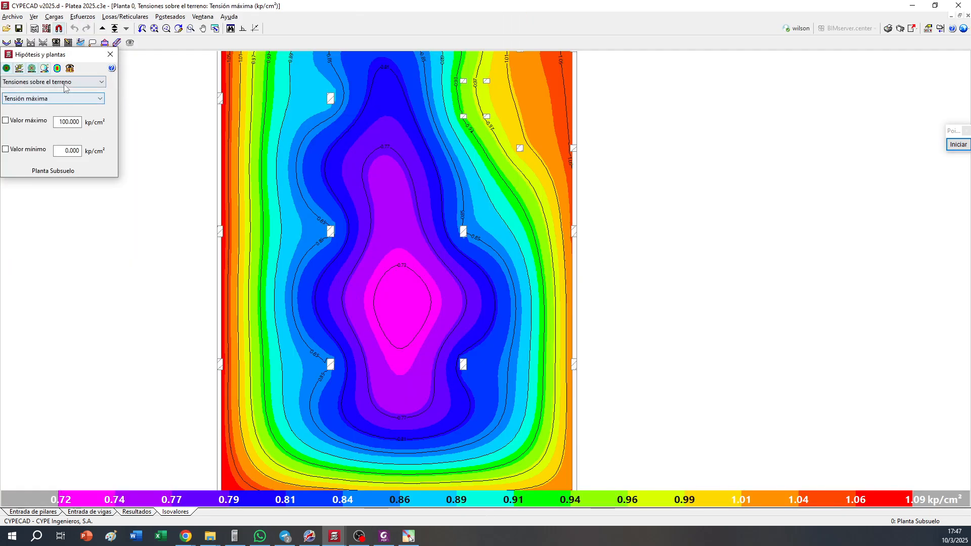
{"action": "left_click", "coordinate": [64, 83]}
{"action": "left_click", "coordinate": [59, 92]}
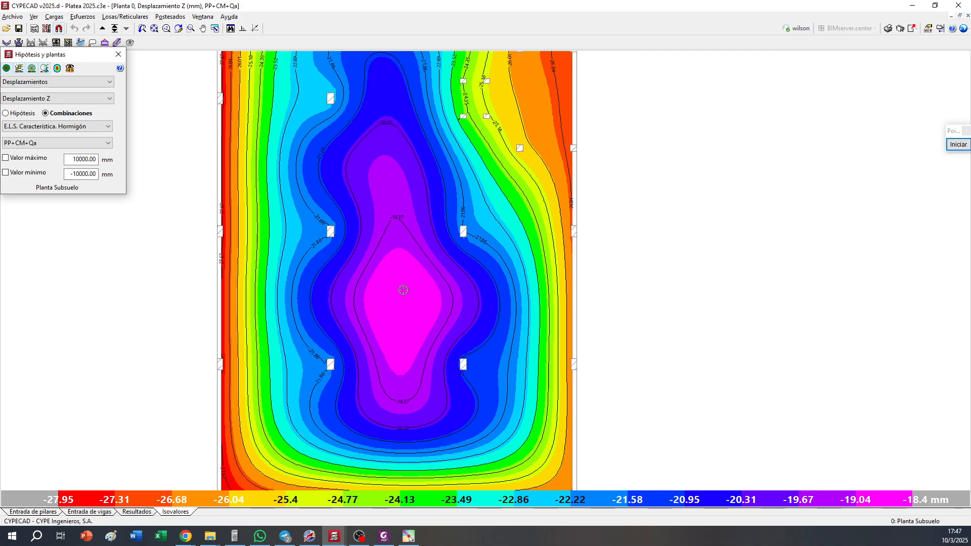
Switch the isovalues to Tensiones sobre el terreno with Tensión máxima and inspect the whole slab
{"action": "left_click", "coordinate": [73, 81]}
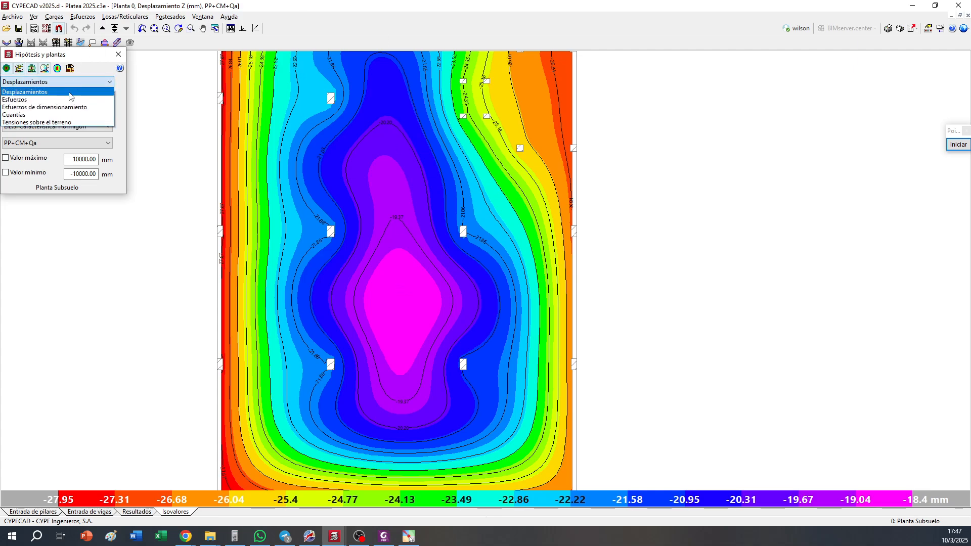
{"action": "left_click", "coordinate": [61, 121]}
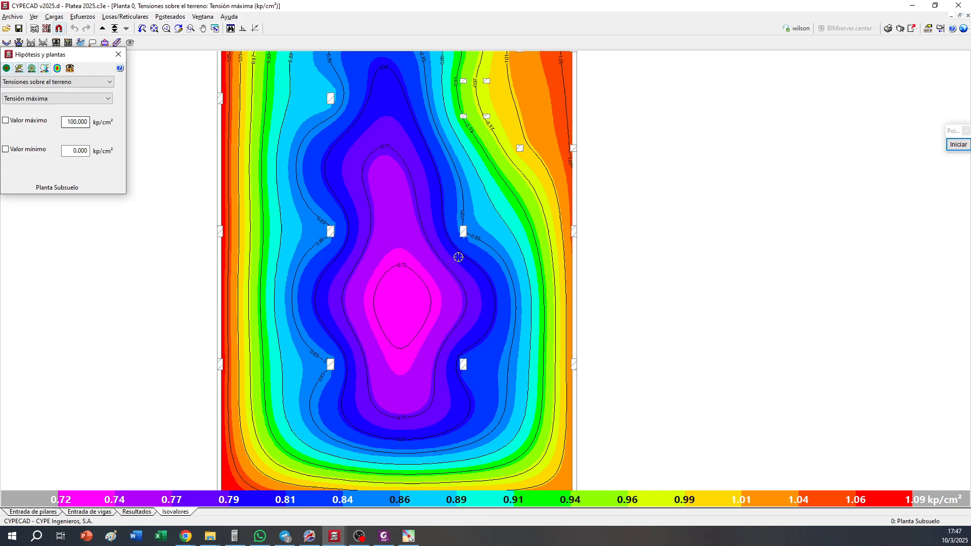
{"action": "scroll", "coordinate": [458, 257], "scroll_direction": "down", "scroll_amount": 3}
{"action": "middle_click_drag", "start_coordinate": [458, 203], "coordinate": [474, 225]}
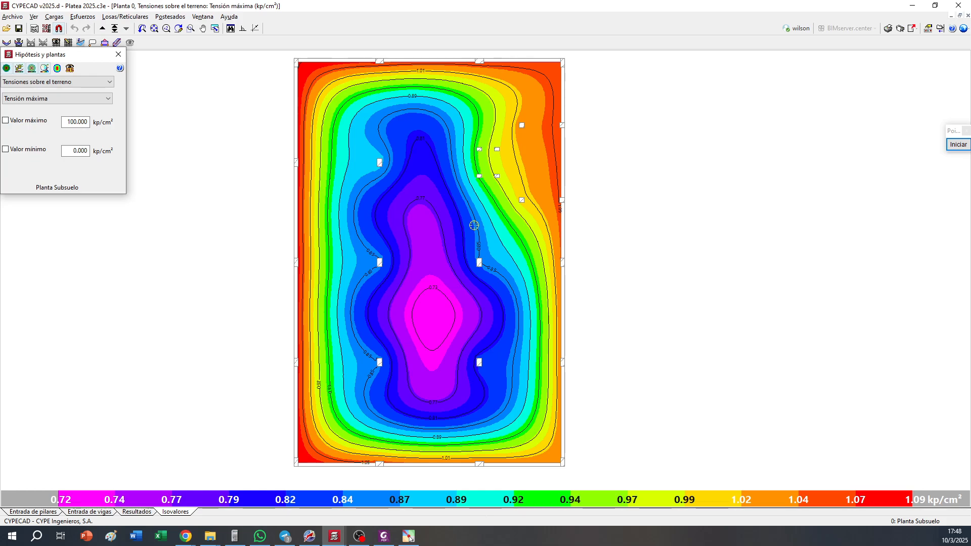
Return the slab isovalues from soil stresses to Desplazamientos to check the settlements
{"action": "left_click", "coordinate": [82, 83]}
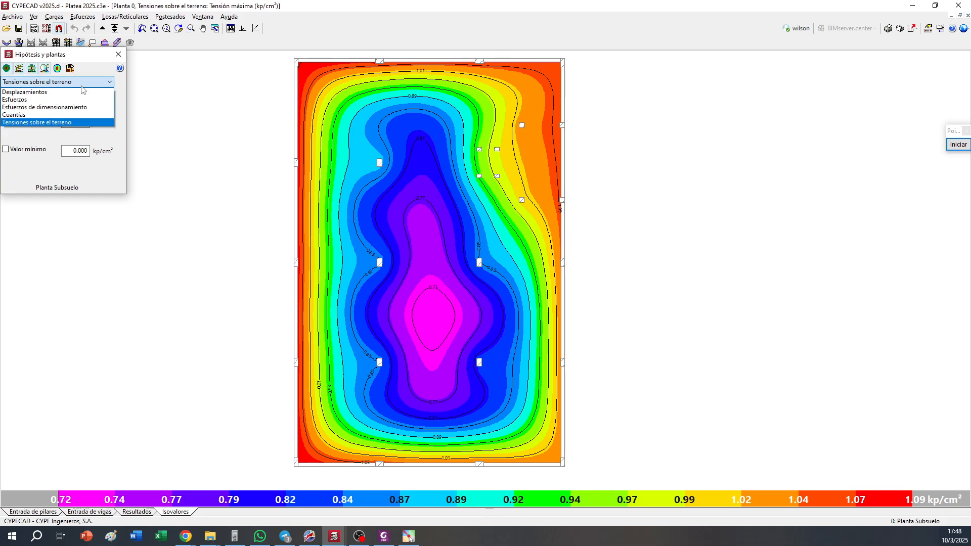
{"action": "left_click", "coordinate": [81, 87]}
{"action": "left_click", "coordinate": [81, 86]}
{"action": "left_click", "coordinate": [78, 91]}
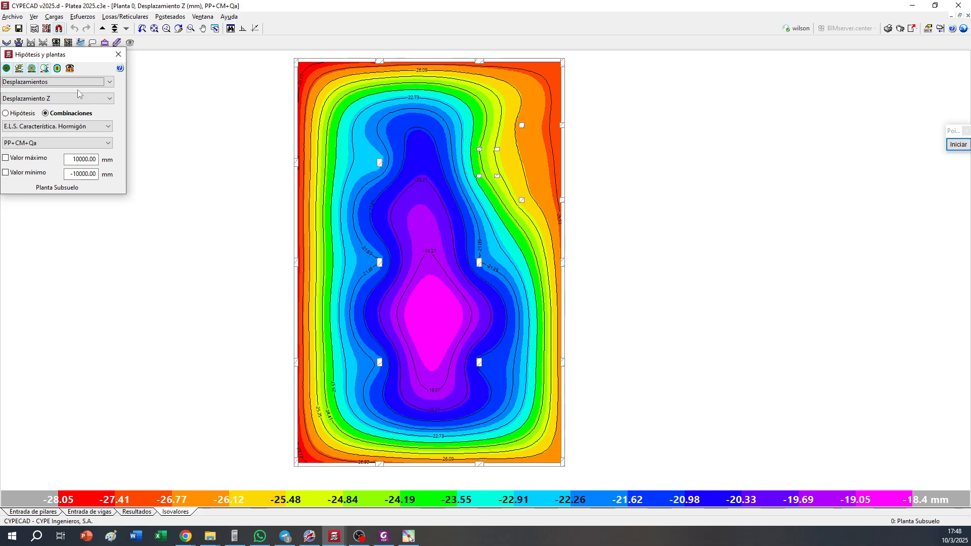
Return to the results and view the complete building in 3D from its front corner
{"action": "left_click", "coordinate": [124, 512]}
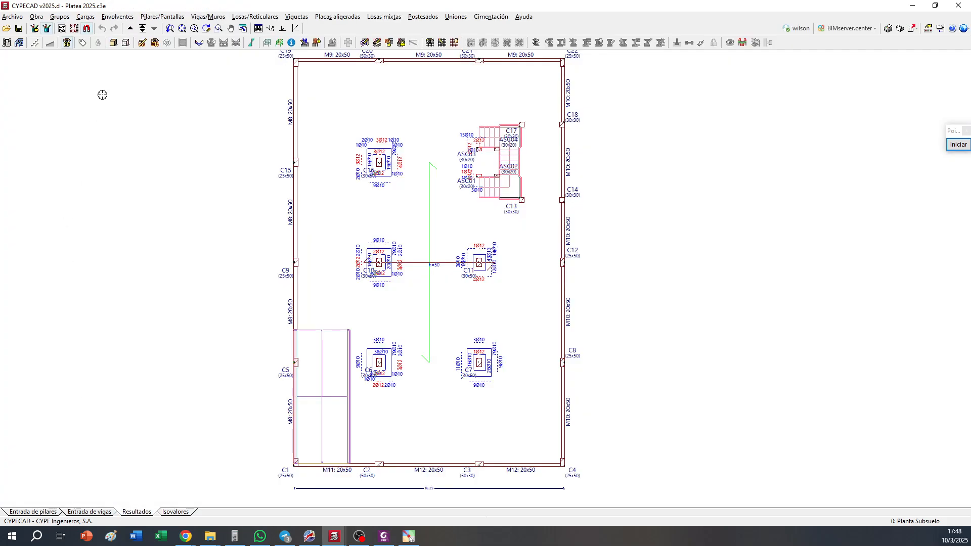
{"action": "left_click", "coordinate": [113, 43]}
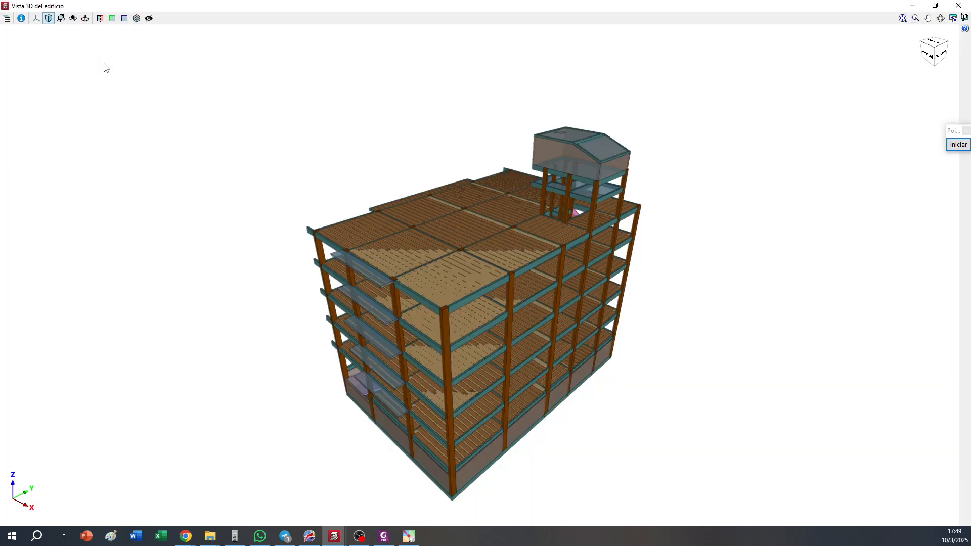
{"action": "left_click_drag", "start_coordinate": [367, 255], "coordinate": [562, 344]}
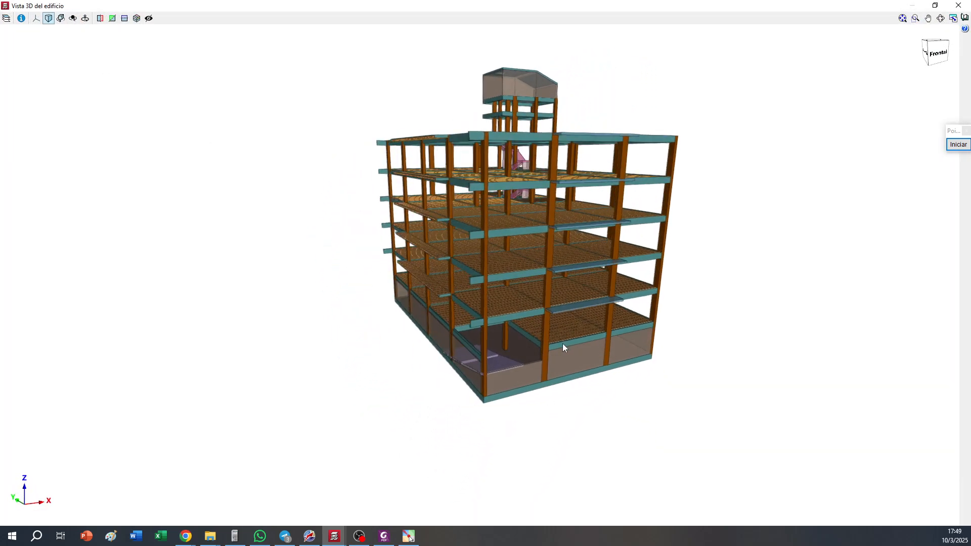
Show the ground surface (Suelo) in the 3D building view and inspect the building's base around the ramp opening
{"action": "left_click", "coordinate": [7, 19]}
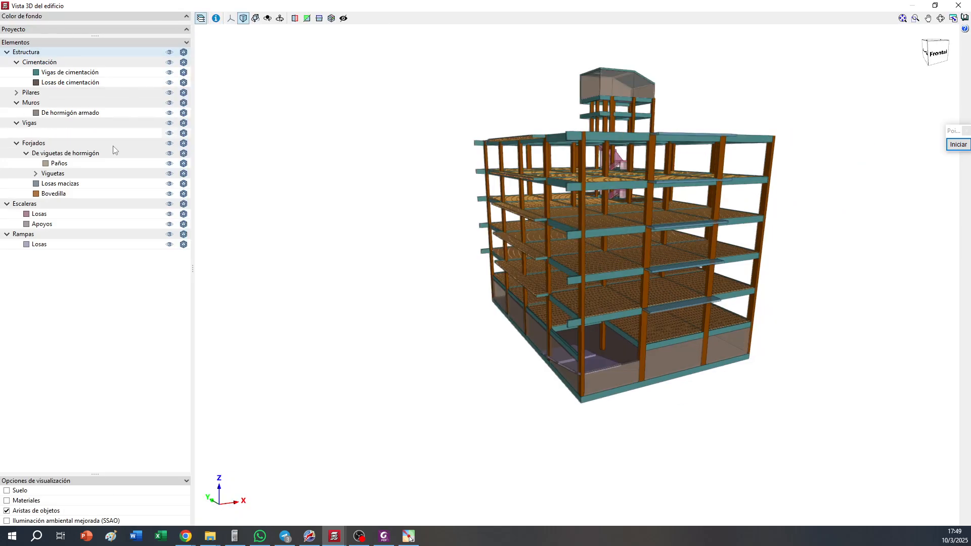
{"action": "left_click", "coordinate": [7, 490]}
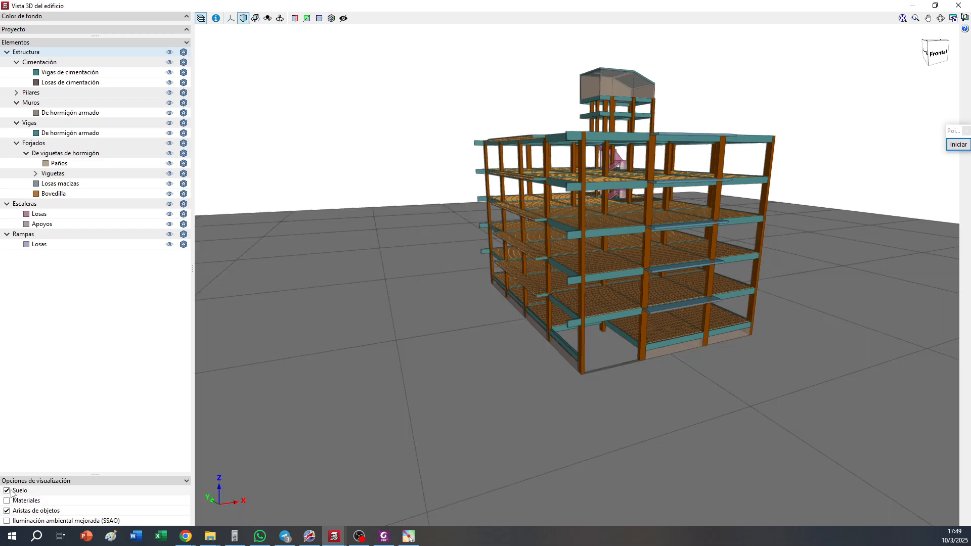
{"action": "left_click", "coordinate": [201, 19]}
{"action": "left_click_drag", "start_coordinate": [606, 310], "coordinate": [590, 276]}
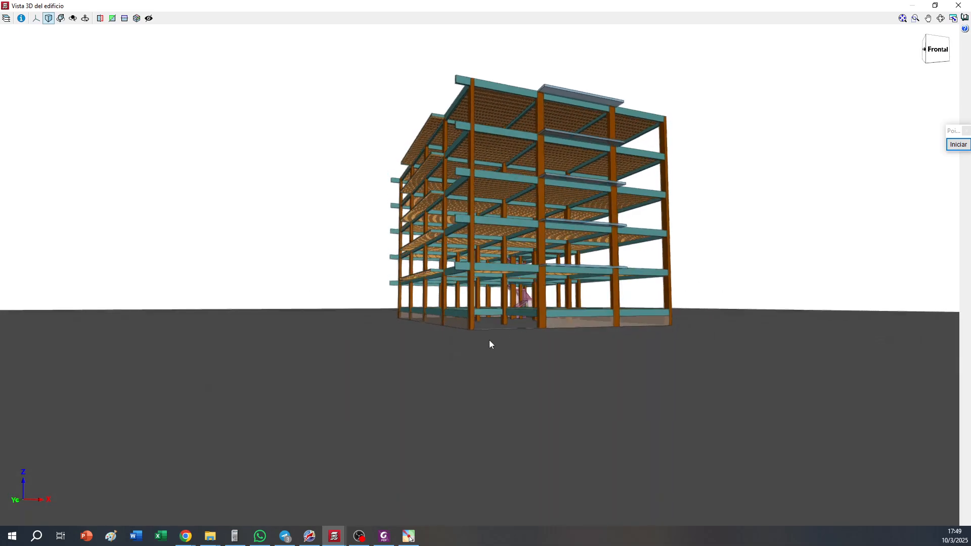
{"action": "left_click_drag", "start_coordinate": [489, 340], "coordinate": [497, 390]}
{"action": "scroll", "coordinate": [497, 394], "scroll_direction": "up", "scroll_amount": 6}
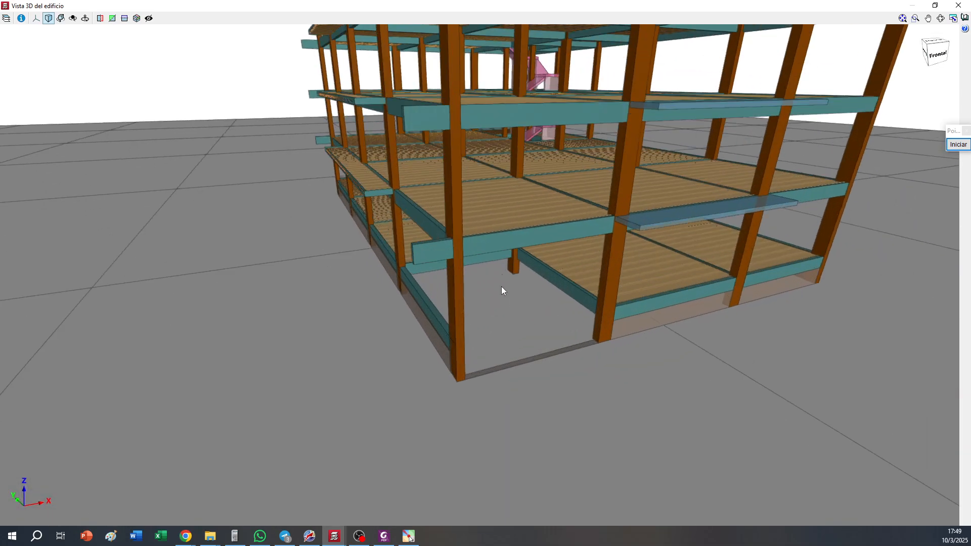
{"action": "mouse_move", "coordinate": [502, 290]}
{"action": "left_mouse_down"}
{"action": "mouse_move", "coordinate": [531, 299]}
{"action": "mouse_move", "coordinate": [505, 290]}
{"action": "mouse_move", "coordinate": [457, 312]}
{"action": "mouse_move", "coordinate": [602, 331]}
{"action": "mouse_move", "coordinate": [506, 284]}
{"action": "left_mouse_up"}
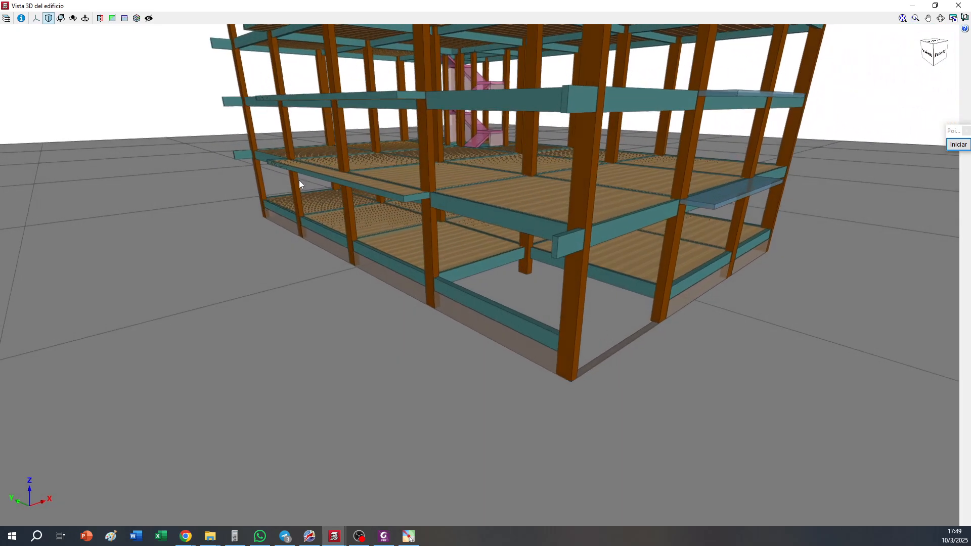
Cut the 3D building with a section plane to view its interior and basement, and remove the cut
{"action": "left_click", "coordinate": [114, 22]}
{"action": "left_click_drag", "start_coordinate": [223, 217], "coordinate": [680, 285]}
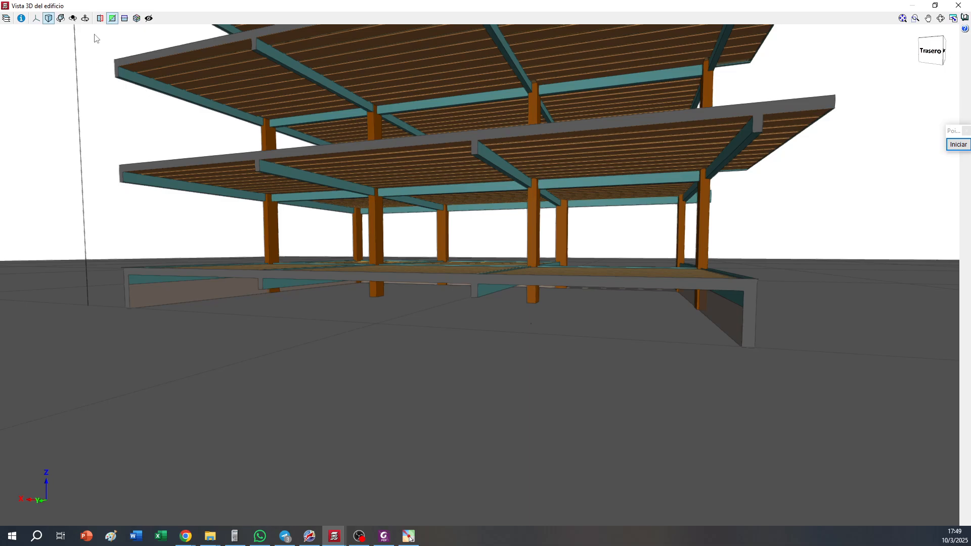
{"action": "left_click", "coordinate": [112, 20]}
Hide the ground surface (Suelo) in the 3D view and inspect the basement walls, ramp and foundation edge
{"action": "left_click", "coordinate": [6, 18]}
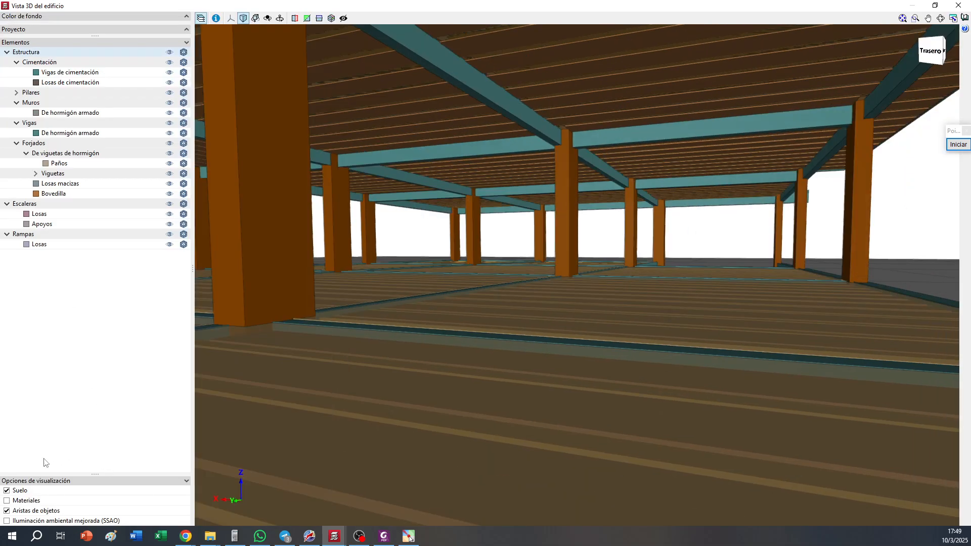
{"action": "left_click", "coordinate": [15, 491]}
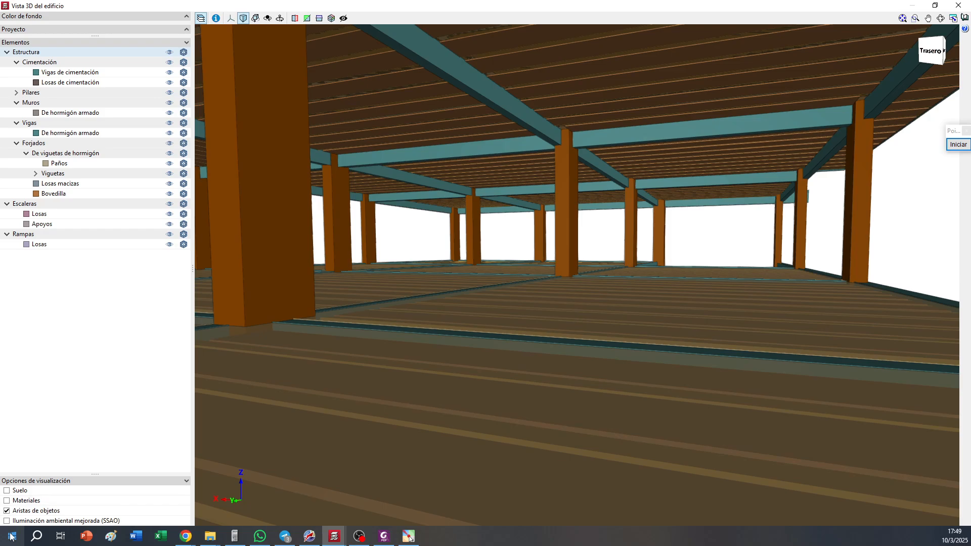
{"action": "scroll", "coordinate": [551, 302], "scroll_direction": "down", "scroll_amount": 5}
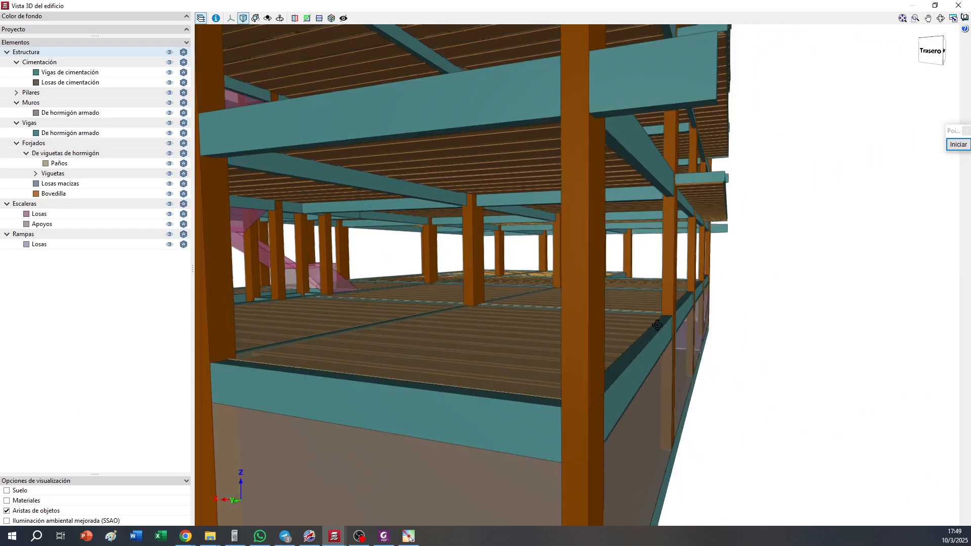
{"action": "left_click_drag", "start_coordinate": [652, 319], "coordinate": [692, 422]}
{"action": "scroll", "coordinate": [538, 282], "scroll_direction": "down", "scroll_amount": 7}
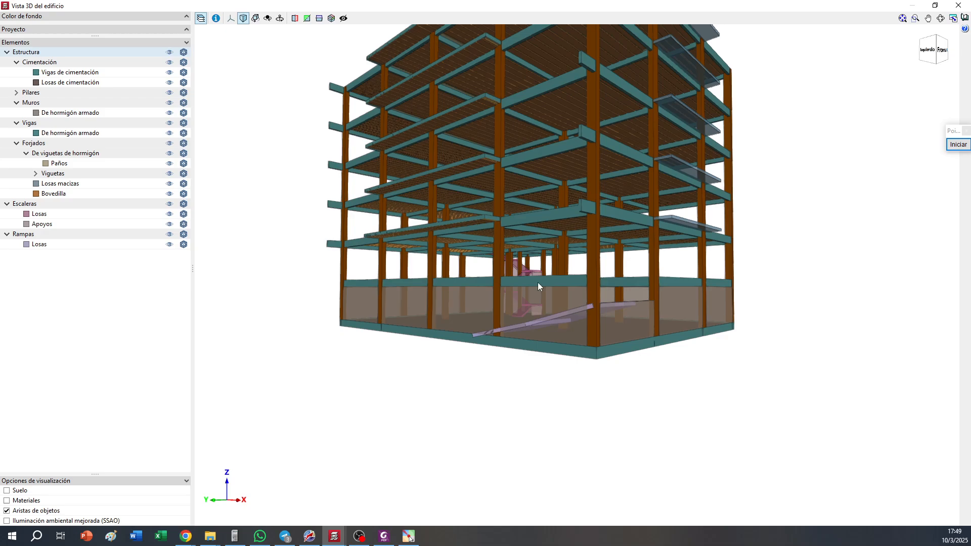
{"action": "scroll", "coordinate": [724, 321], "scroll_direction": "up", "scroll_amount": 4}
{"action": "left_click_drag", "start_coordinate": [706, 285], "coordinate": [735, 290]}
{"action": "scroll", "coordinate": [693, 340], "scroll_direction": "up", "scroll_amount": 2}
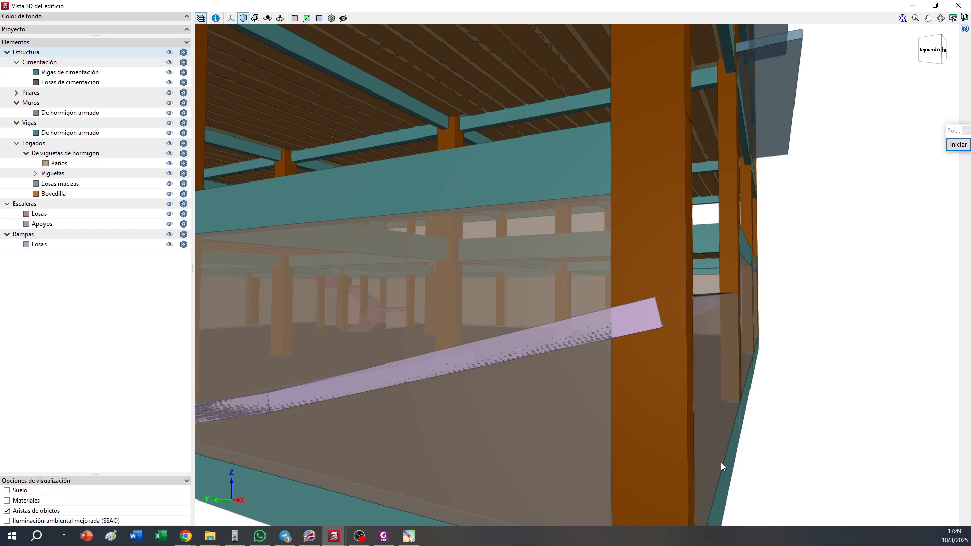
Close the 3D view, return to the beam entry stage and open the floor data list to review heights and levels
{"action": "left_click", "coordinate": [958, 5]}
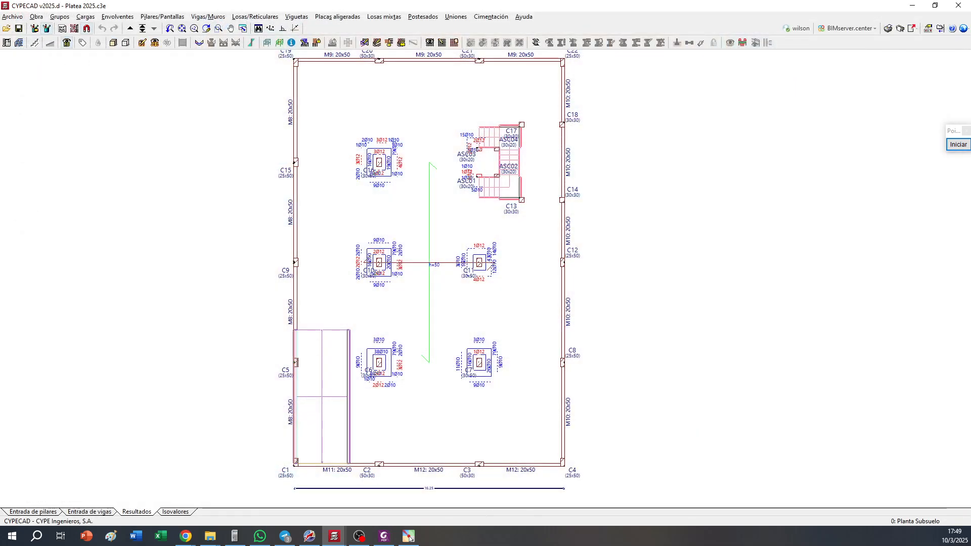
{"action": "left_click", "coordinate": [34, 17]}
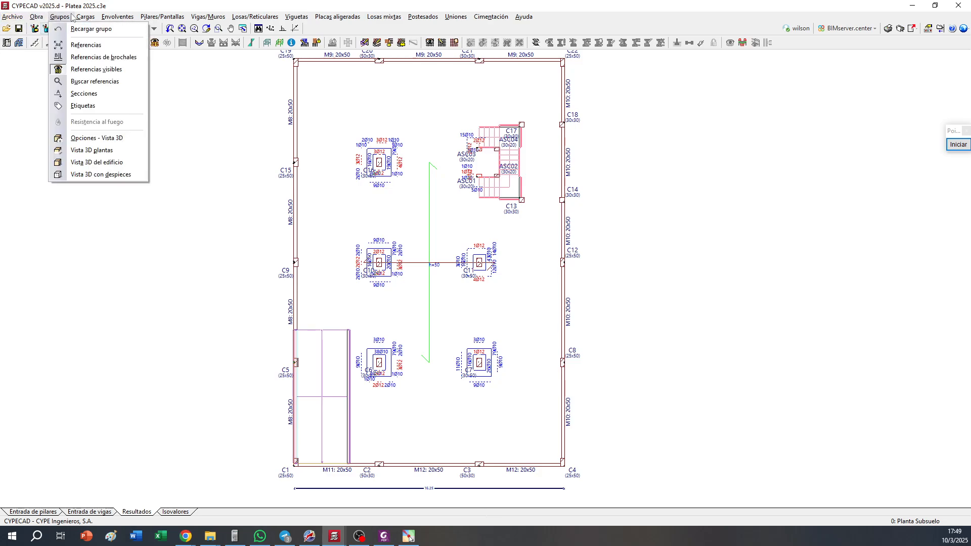
{"action": "mouse_move", "coordinate": [93, 18]}
{"action": "left_click", "coordinate": [89, 511]}
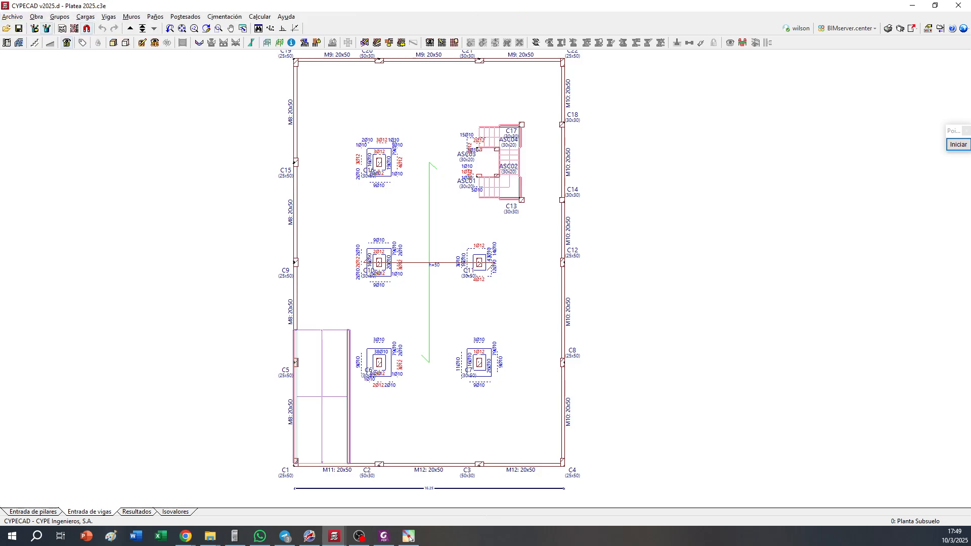
{"action": "left_click", "coordinate": [61, 16]}
{"action": "left_click", "coordinate": [81, 99]}
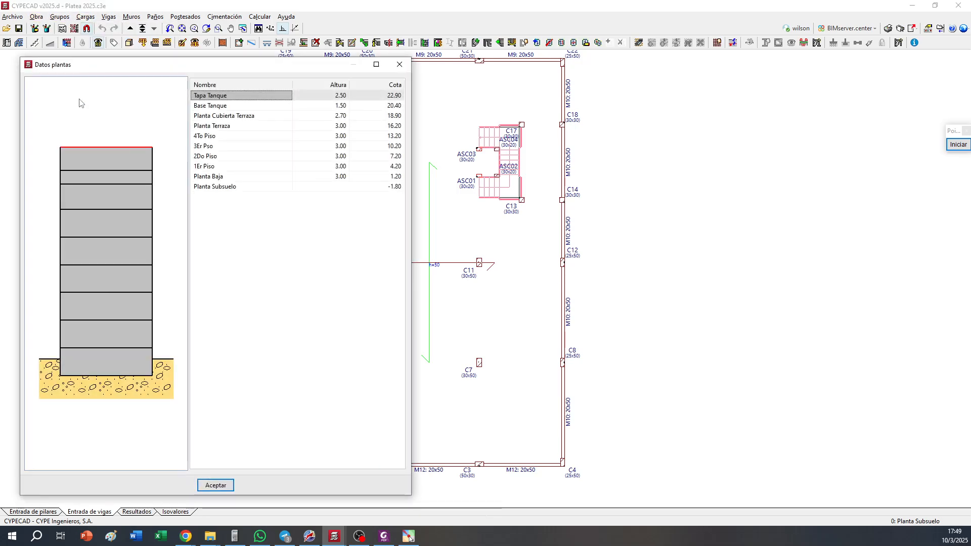
Check the levels of Planta Baja and Planta Subsuelo in the floor data list and close it
{"action": "left_click", "coordinate": [384, 177]}
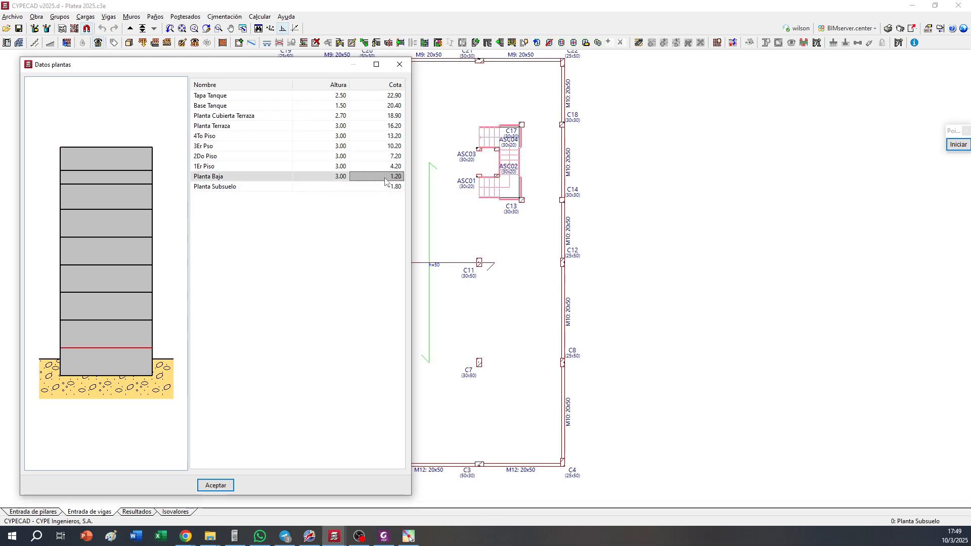
{"action": "left_click", "coordinate": [387, 188]}
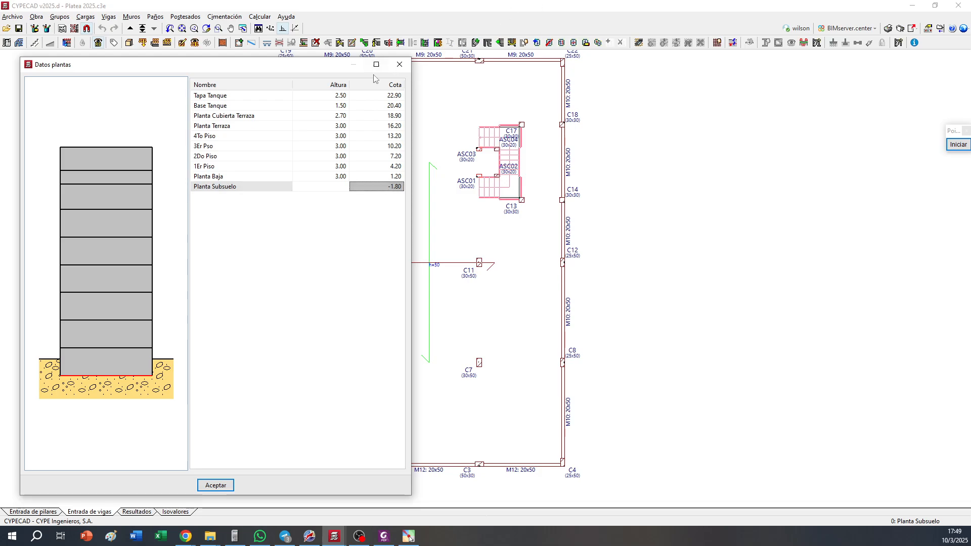
{"action": "left_click", "coordinate": [399, 64]}
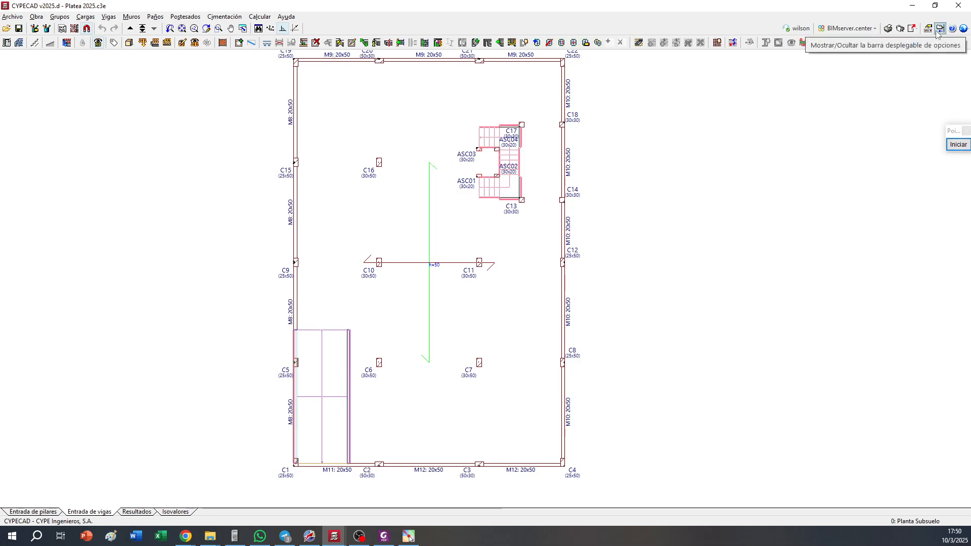
Display the surface area information for the current floor group, Planta Subsuelo
{"action": "left_click", "coordinate": [272, 18]}
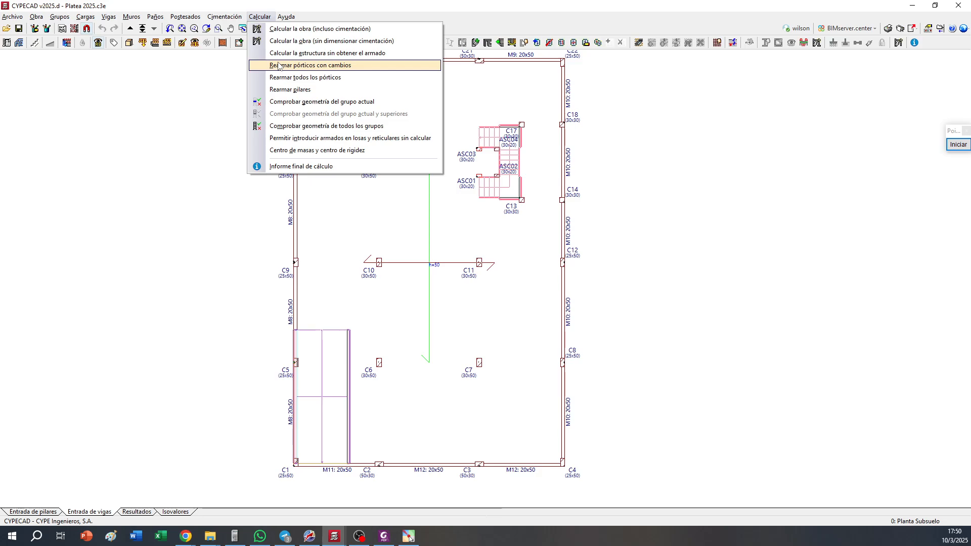
{"action": "mouse_move", "coordinate": [73, 17]}
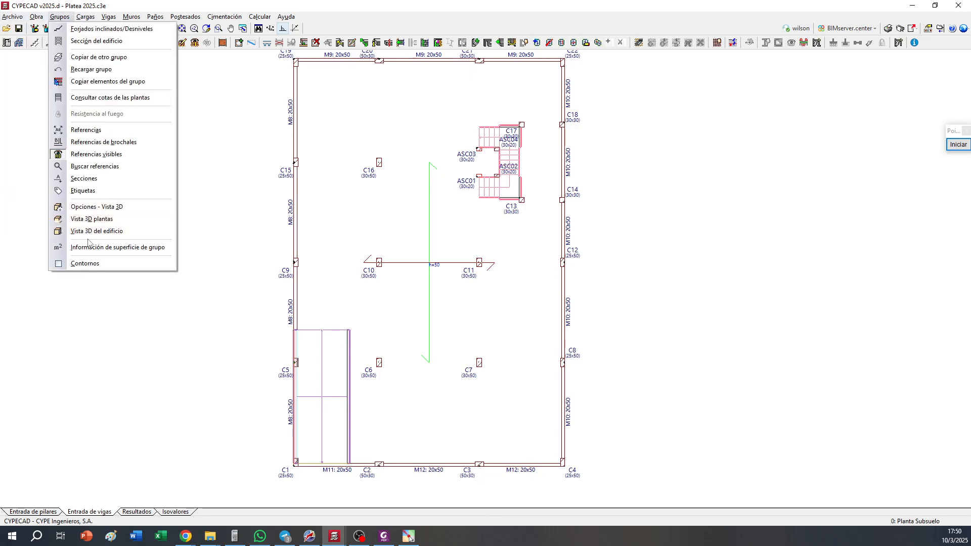
{"action": "left_click", "coordinate": [162, 248]}
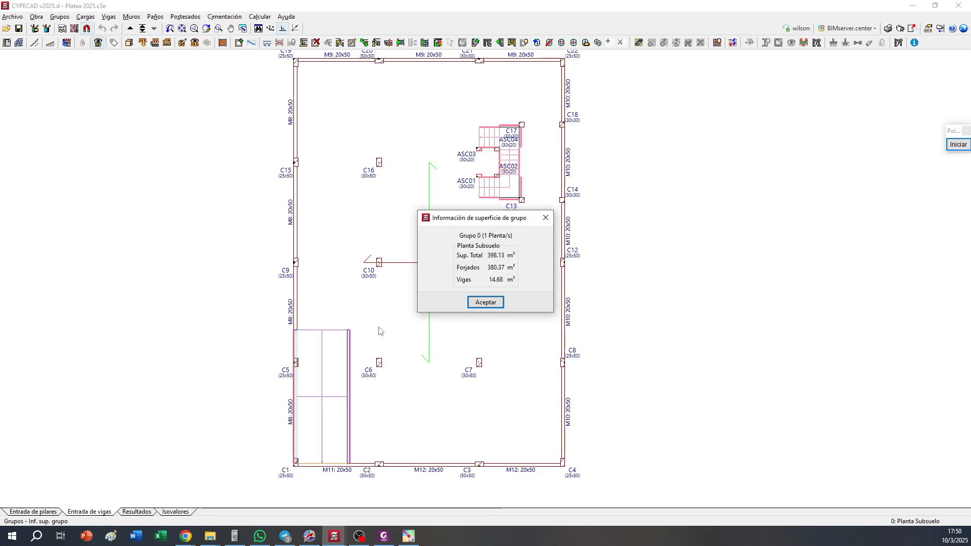
Switch to the HP 49G calculator emulator, place it beside the surface area information and clear its stack
{"action": "left_click", "coordinate": [235, 536]}
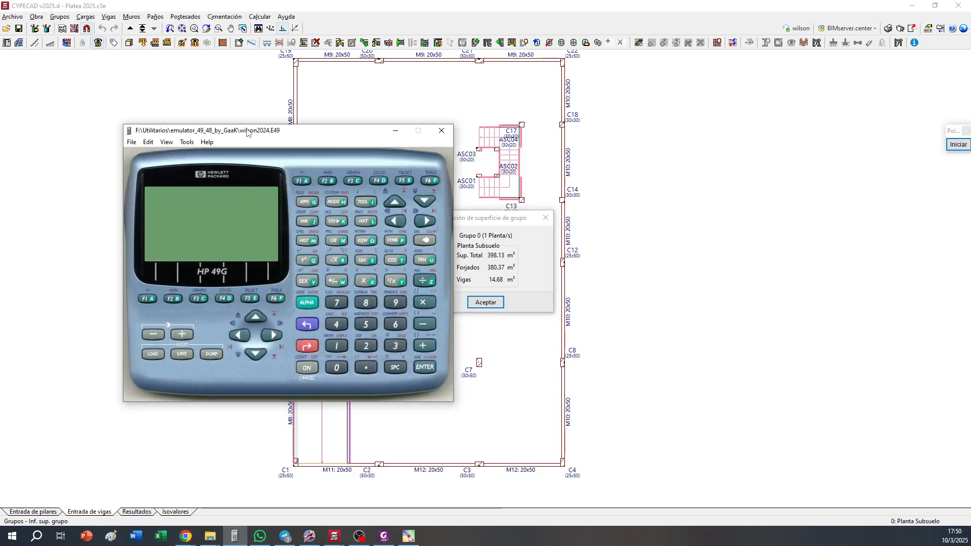
{"action": "left_click_drag", "start_coordinate": [246, 131], "coordinate": [705, 82]}
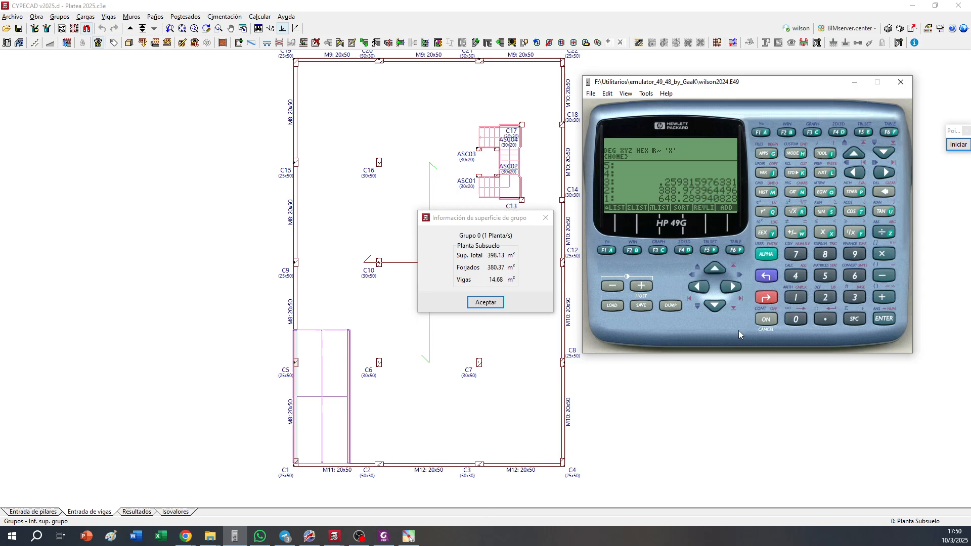
{"action": "key", "text": "BackSpace"}
{"action": "key", "text": "BackSpace"}
{"action": "key", "text": "BackSpace"}
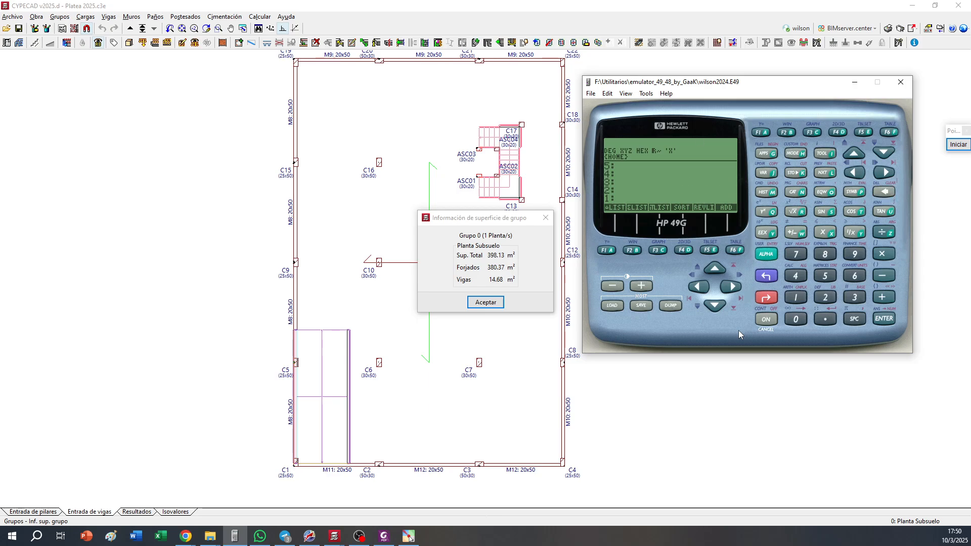
Calculate the excavated soil volume as the area 398.13 multiplied by the sum of 1.8 and 0.50
{"action": "type", "text": "398.13"}
{"action": "key", "text": "Return"}
{"action": "type", "text": "1.8"}
{"action": "key", "text": "Return"}
{"action": "type", "text": "0.50"}
{"action": "key", "text": "Return"}
{"action": "key", "text": "plus"}
{"action": "key", "text": "asterisk"}
Duplicate the volume on the calculator stack and multiply the copy by 1.8 to get the soil weight
{"action": "key", "text": "Return"}
{"action": "type", "text": "1.8"}
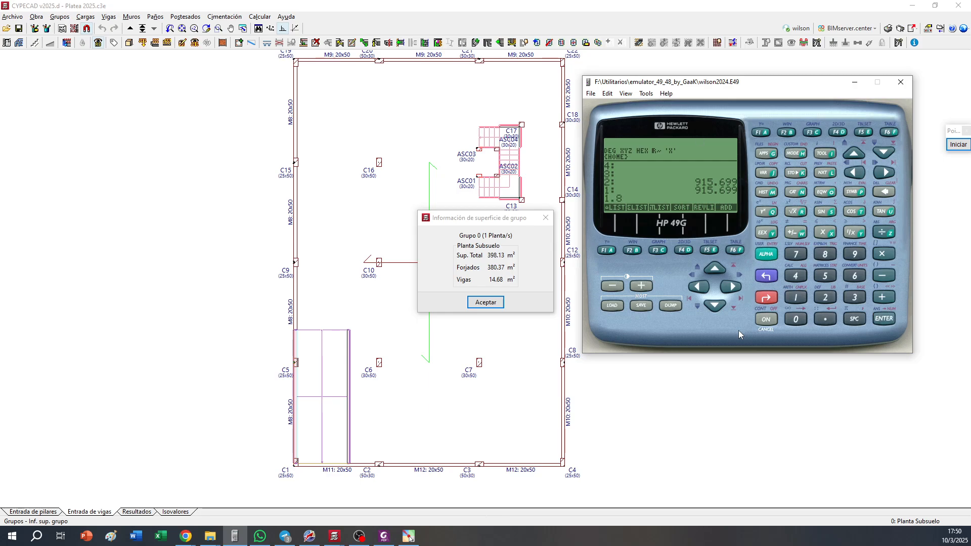
{"action": "key", "text": "Return"}
{"action": "key", "text": "asterisk"}
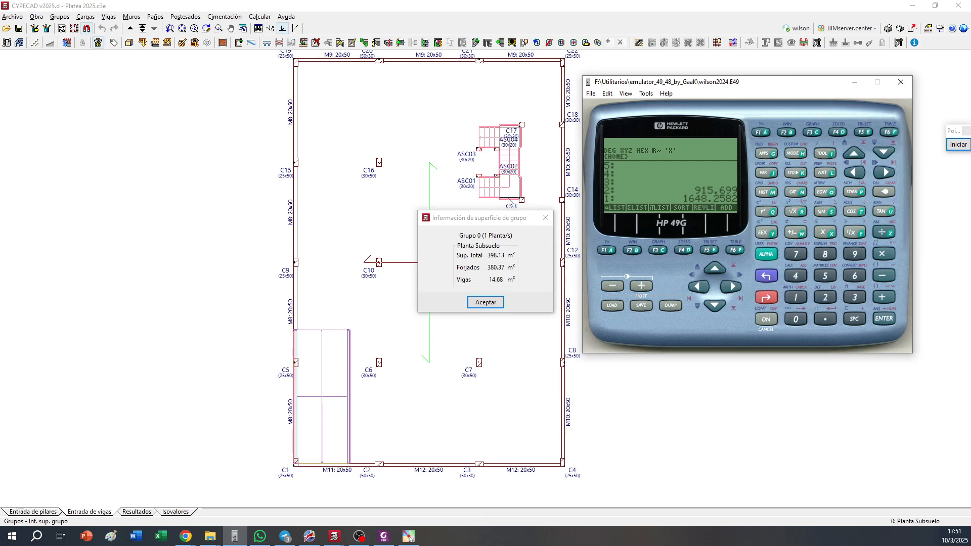
Switch to File Explorer and browse to the Proyectos (F:) drive
{"action": "left_click", "coordinate": [210, 537]}
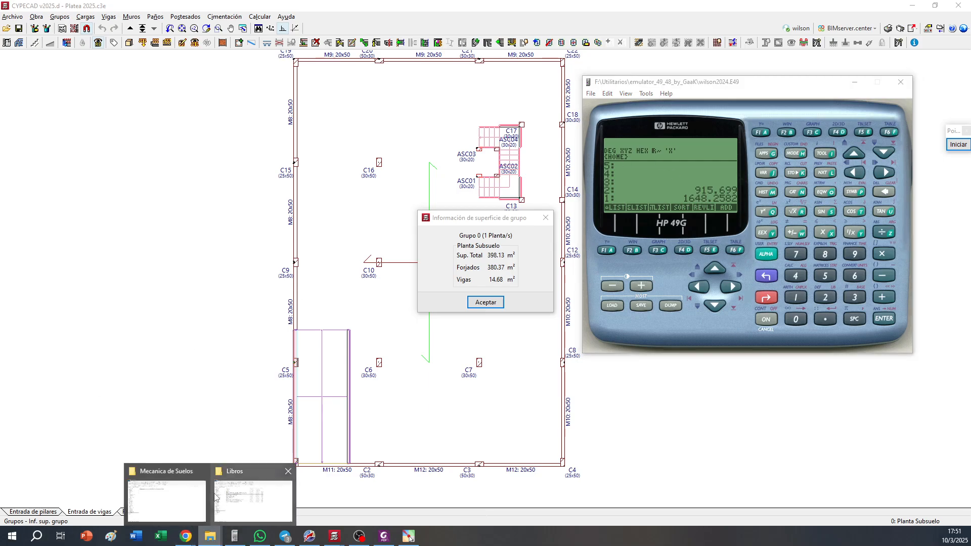
{"action": "left_click", "coordinate": [249, 503]}
{"action": "left_click", "coordinate": [210, 537]}
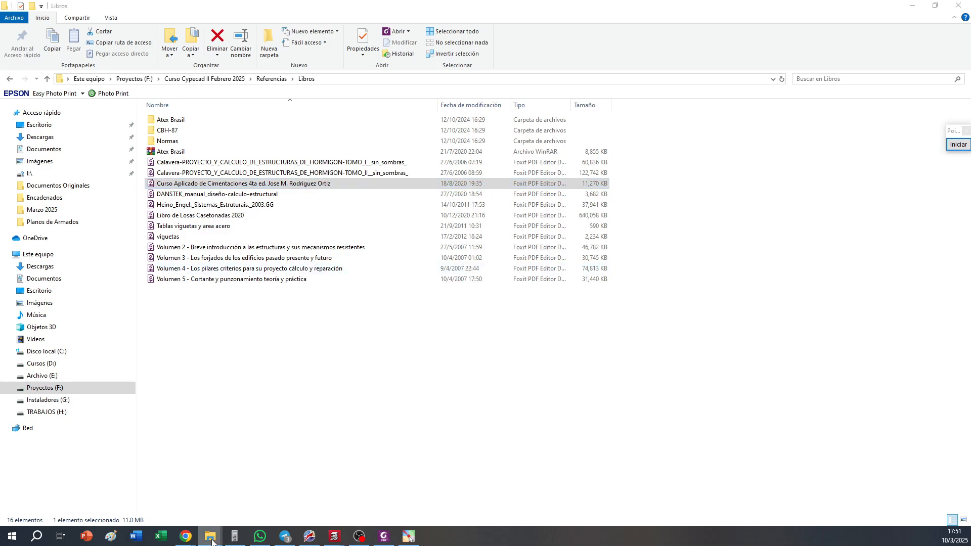
{"action": "left_click", "coordinate": [183, 504]}
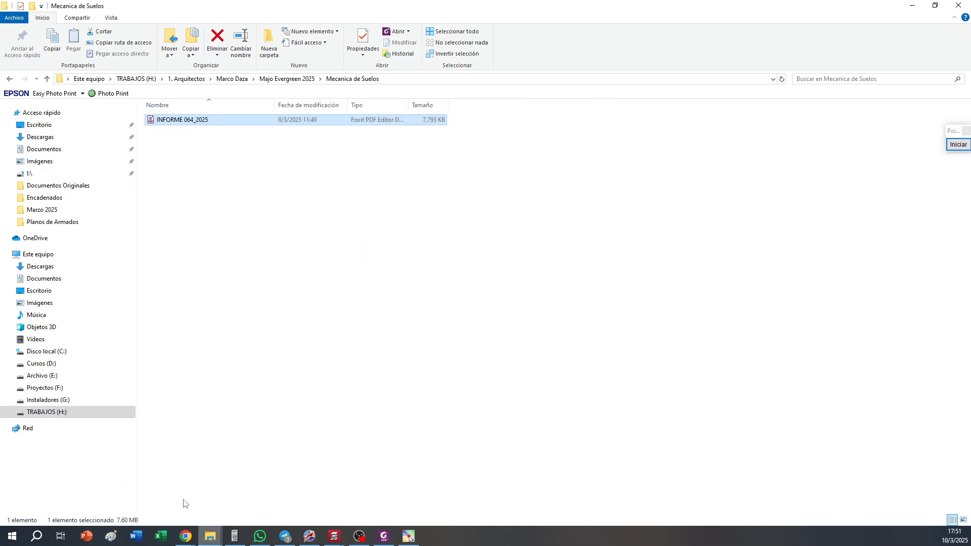
{"action": "left_click", "coordinate": [135, 79]}
{"action": "left_click", "coordinate": [43, 388]}
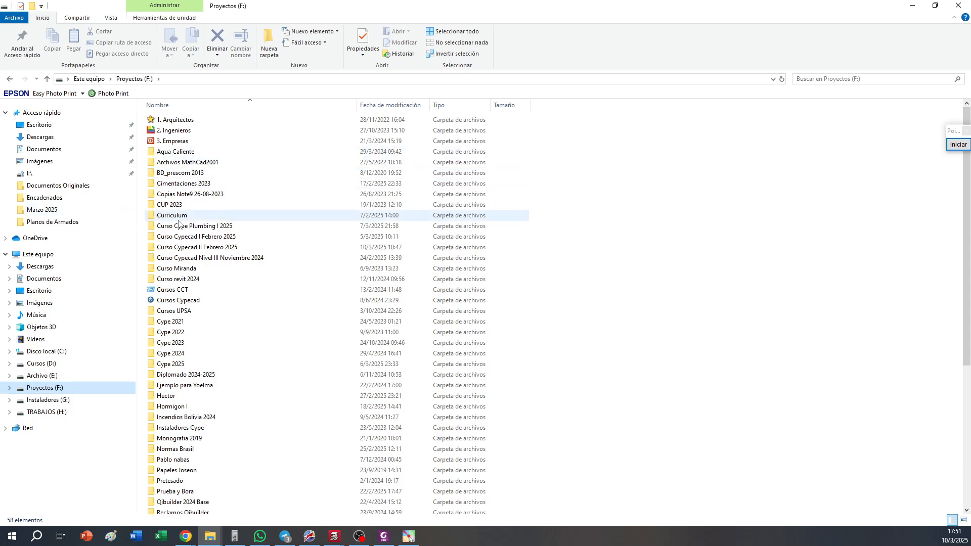
Open the PDF Fundamentos de ingeniería de cimentaciones from the Libros folder inside Cimentaciones 2023
{"action": "left_click", "coordinate": [188, 185]}
{"action": "double_click", "coordinate": [188, 185]}
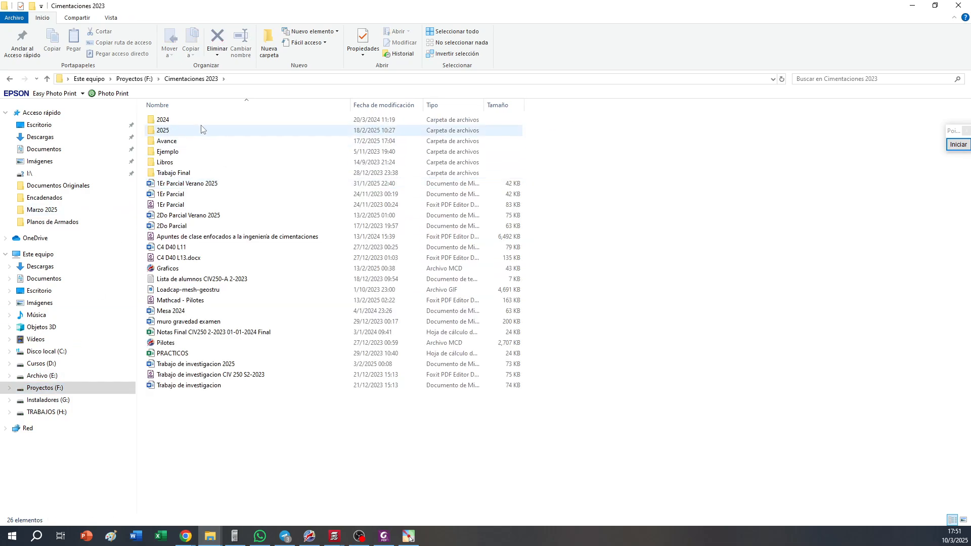
{"action": "double_click", "coordinate": [204, 160]}
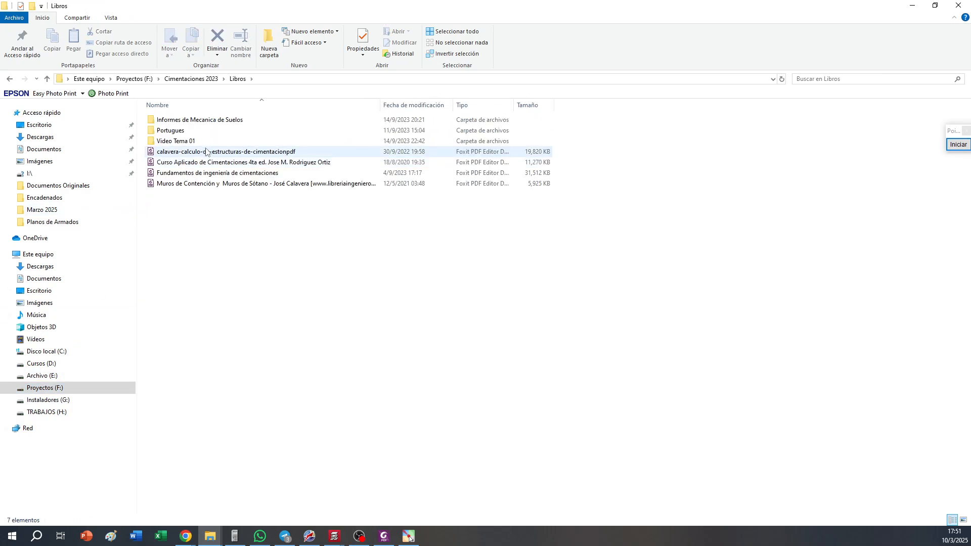
{"action": "double_click", "coordinate": [212, 174]}
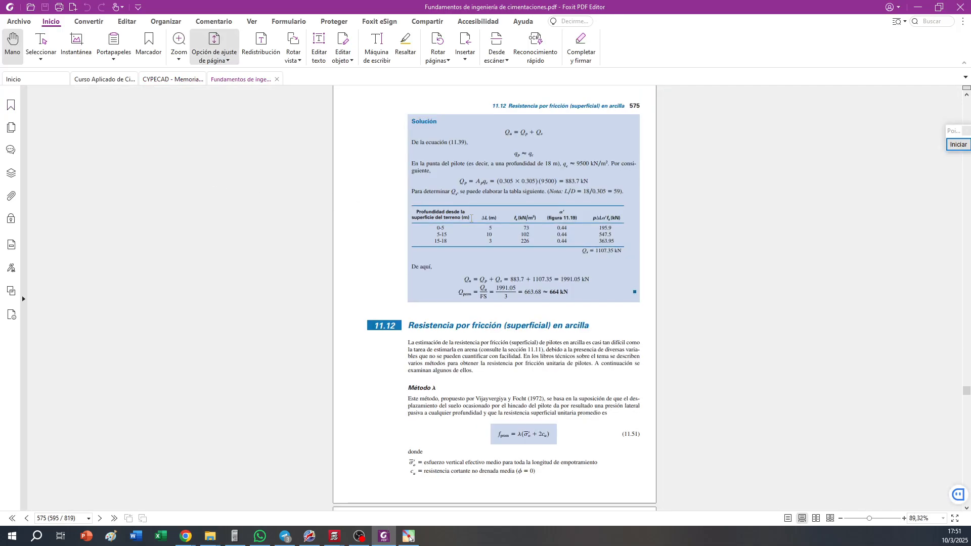
Find Terzaghi's ultimate bearing capacity equation (3.3) on page 138 and enlarge it for reading
{"action": "left_click_drag", "start_coordinate": [966, 391], "coordinate": [966, 302]}
{"action": "left_click_drag", "start_coordinate": [966, 281], "coordinate": [966, 266]}
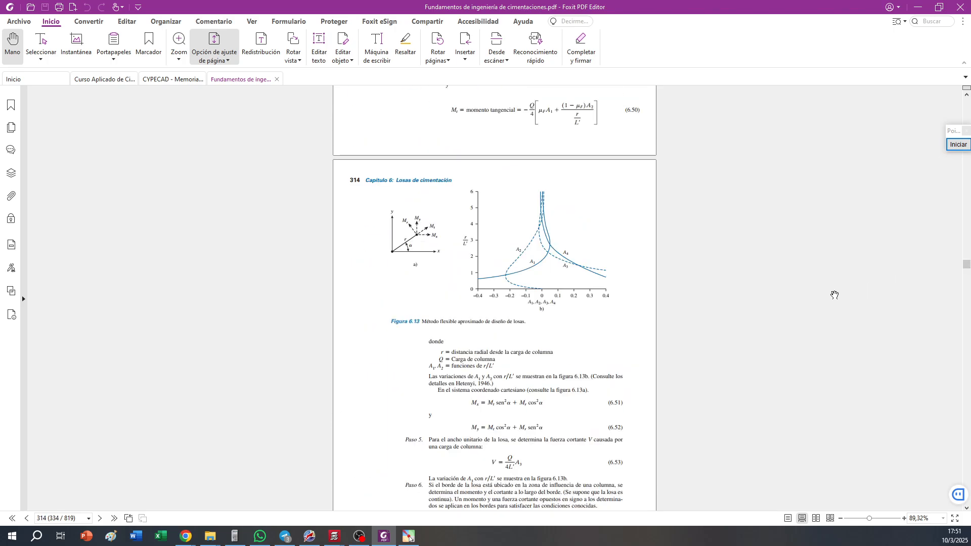
{"action": "left_click_drag", "start_coordinate": [966, 263], "coordinate": [966, 178]}
{"action": "scroll", "coordinate": [668, 363], "scroll_direction": "down", "scroll_amount": 3}
{"action": "scroll", "coordinate": [667, 362], "scroll_direction": "down", "scroll_amount": 10}
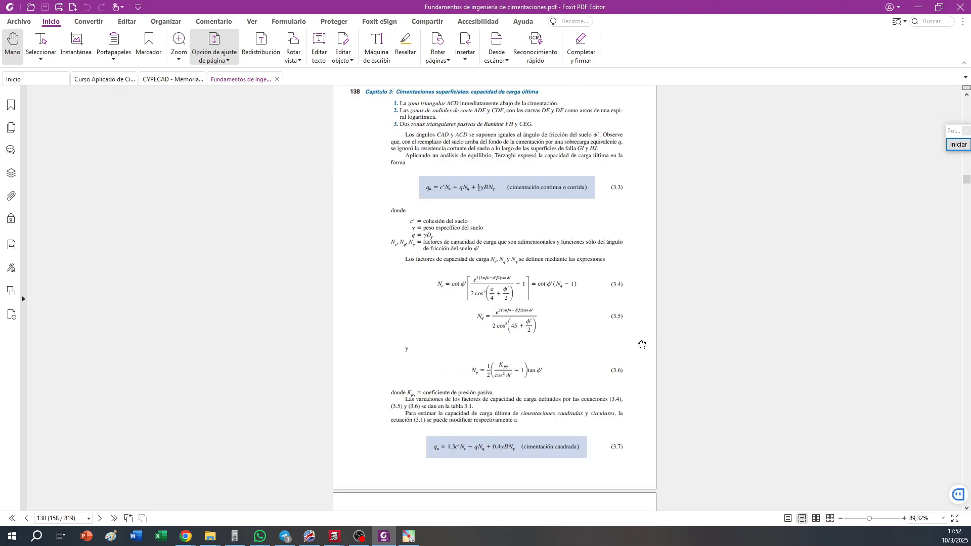
{"action": "scroll", "coordinate": [439, 188], "scroll_direction": "up", "scroll_amount": 2, "text": "ctrl"}
{"action": "scroll", "coordinate": [439, 188], "scroll_direction": "up", "scroll_amount": 2, "text": "ctrl"}
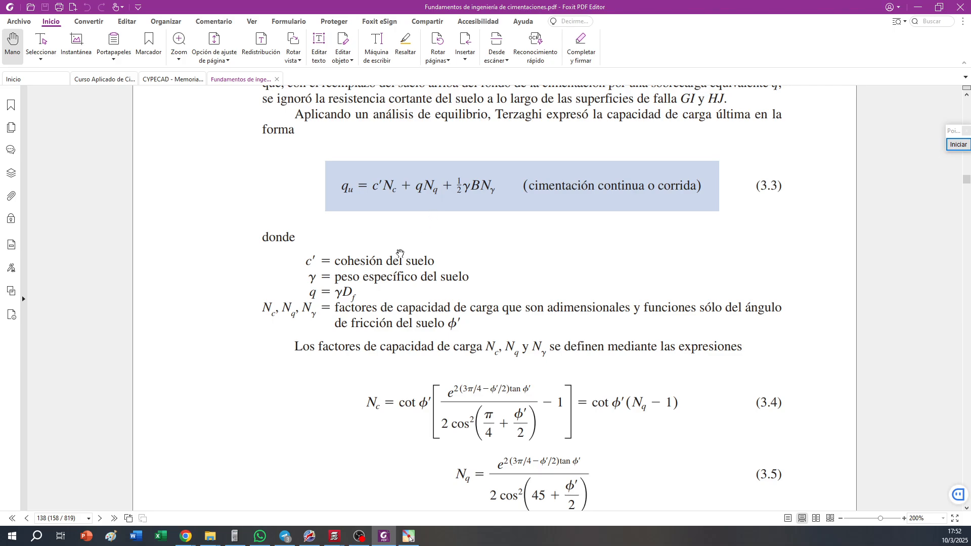
Outline the qNq term of equation 3.3 and the definition q = γDf with red rectangles, and end screen annotation
{"action": "left_click", "coordinate": [957, 145]}
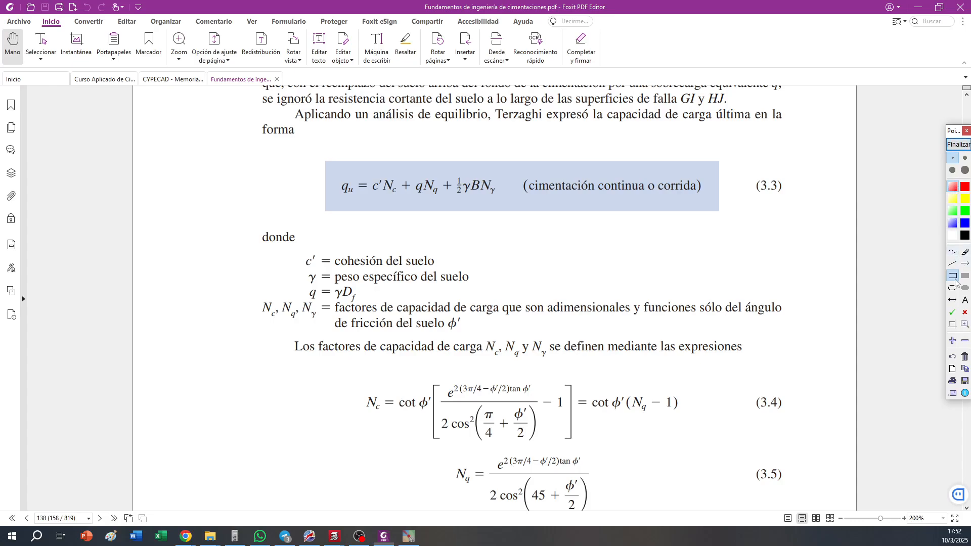
{"action": "left_click_drag", "start_coordinate": [414, 173], "coordinate": [438, 201]}
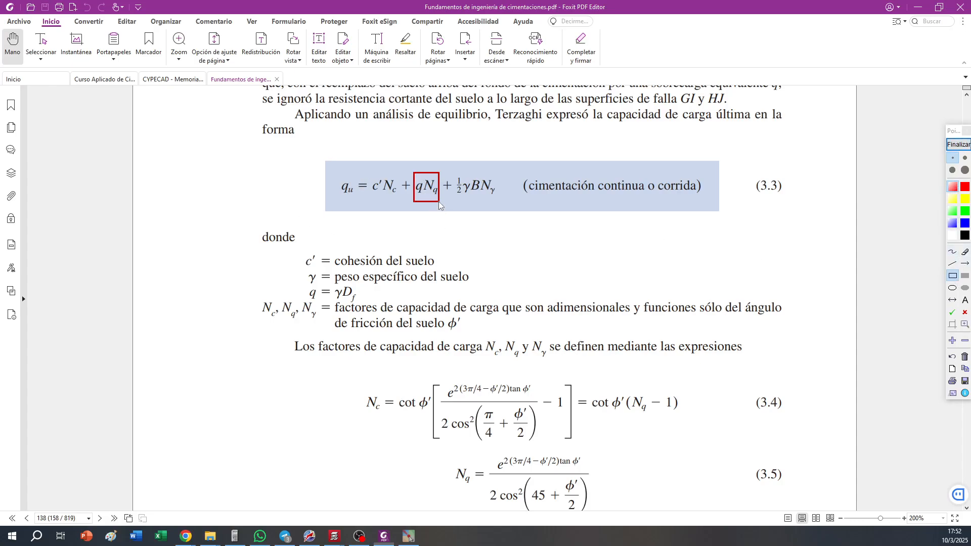
{"action": "mouse_move", "coordinate": [303, 288]}
{"action": "left_mouse_down"}
{"action": "mouse_move", "coordinate": [372, 303]}
{"action": "mouse_move", "coordinate": [361, 302]}
{"action": "left_mouse_up"}
{"action": "left_click", "coordinate": [958, 145]}
Examine the bearing capacity factor tables, Ejemplo 3.1 and the water table modifications up to Figura 3.6 on page 142
{"action": "right_click", "coordinate": [692, 227]}
{"action": "scroll", "coordinate": [682, 243], "scroll_direction": "up", "scroll_amount": 4}
{"action": "left_click", "coordinate": [669, 245]}
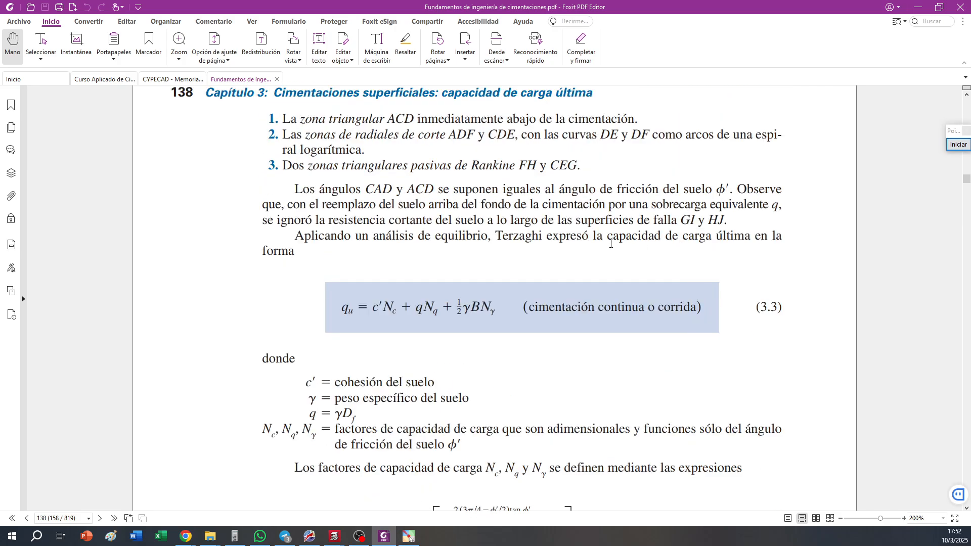
{"action": "scroll", "coordinate": [611, 243], "scroll_direction": "down", "scroll_amount": 20}
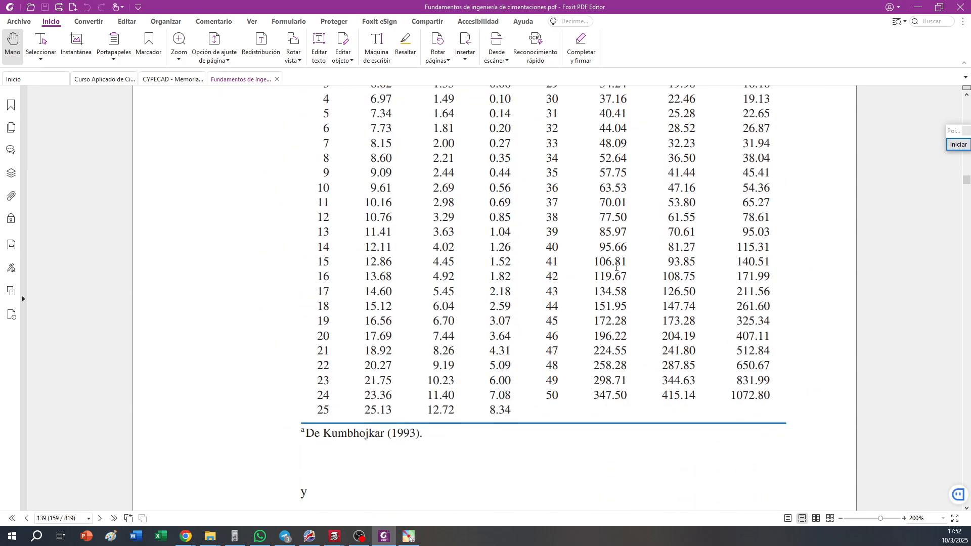
{"action": "scroll", "coordinate": [616, 266], "scroll_direction": "down", "scroll_amount": 20}
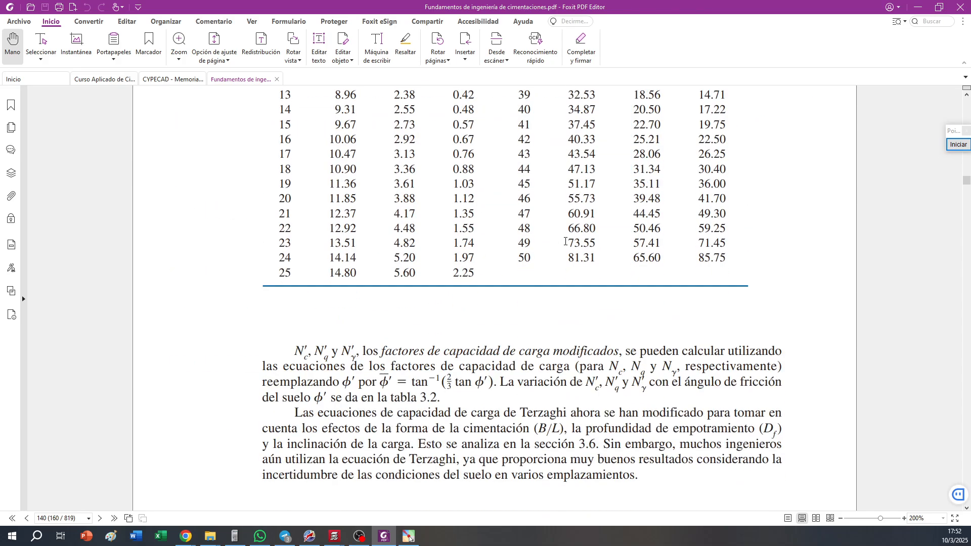
{"action": "scroll", "coordinate": [565, 242], "scroll_direction": "down", "scroll_amount": 20}
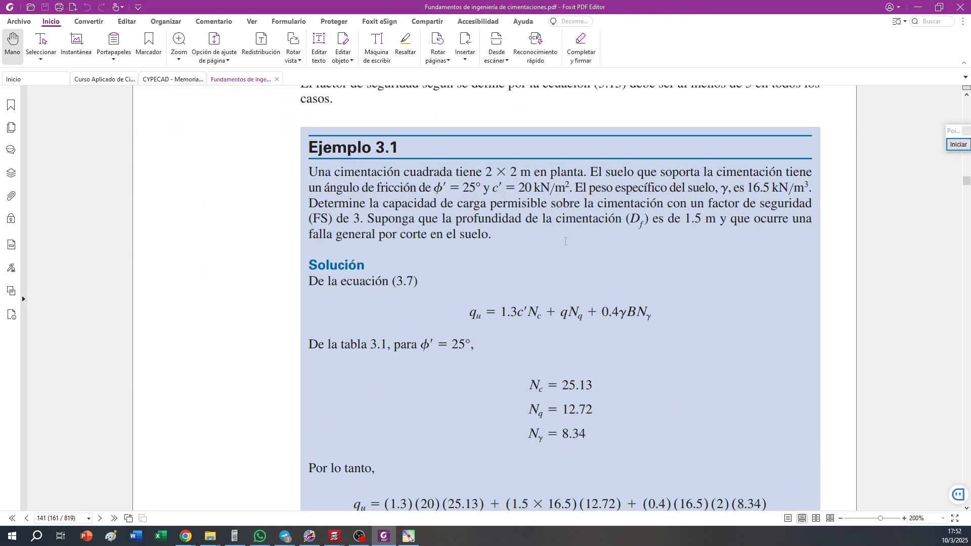
{"action": "scroll", "coordinate": [565, 241], "scroll_direction": "down", "scroll_amount": 20}
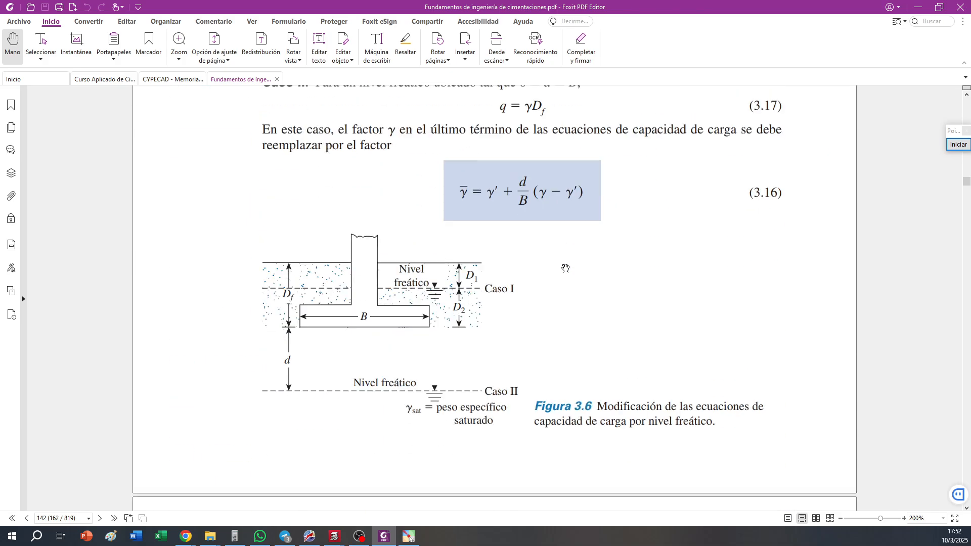
{"action": "scroll", "coordinate": [565, 268], "scroll_direction": "down", "scroll_amount": 1}
Outline the foundation depth Df in Figura 3.6 with a red rectangle, clear the drawing and end screen annotation
{"action": "left_click", "coordinate": [958, 144]}
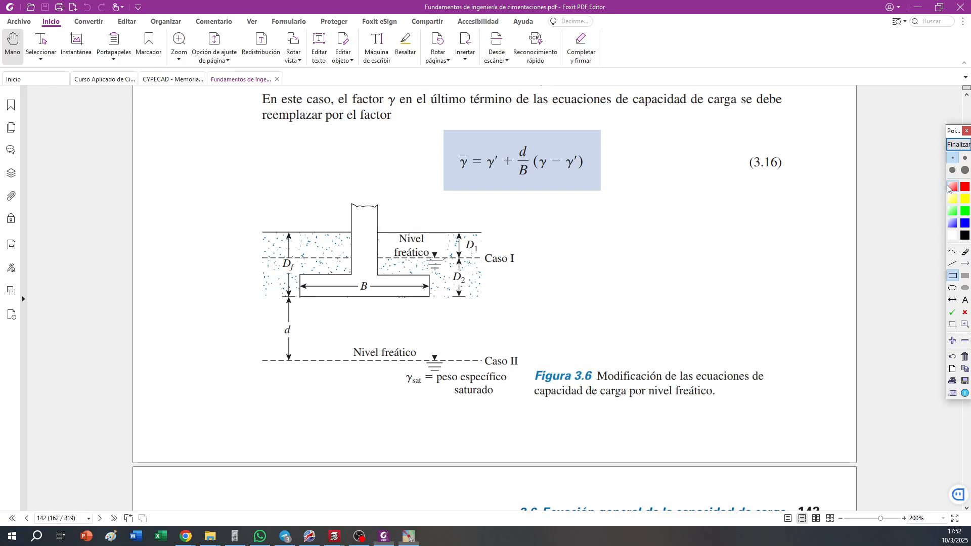
{"action": "mouse_move", "coordinate": [269, 222]}
{"action": "left_mouse_down"}
{"action": "mouse_move", "coordinate": [332, 343]}
{"action": "mouse_move", "coordinate": [313, 302]}
{"action": "left_mouse_up"}
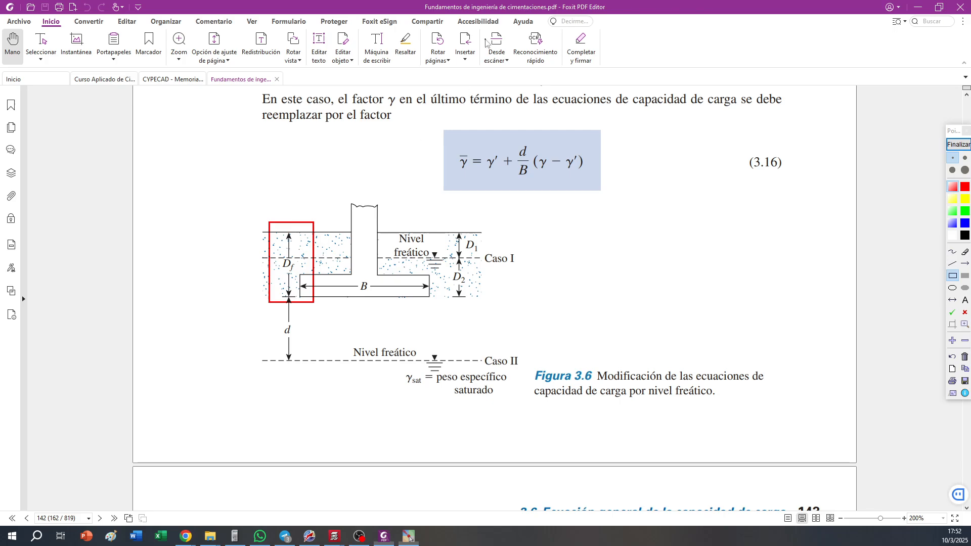
{"action": "left_click", "coordinate": [963, 358]}
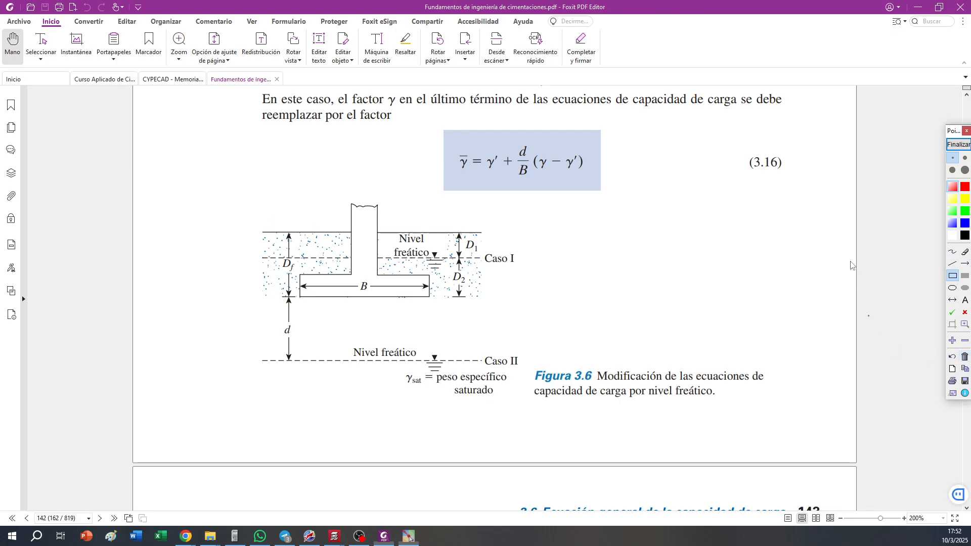
{"action": "right_click", "coordinate": [920, 10]}
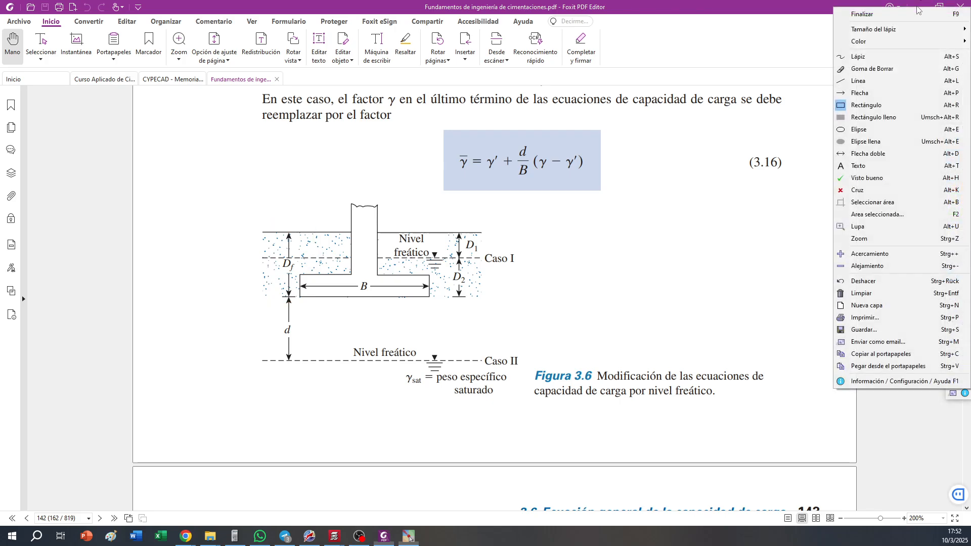
{"action": "left_click", "coordinate": [807, 2]}
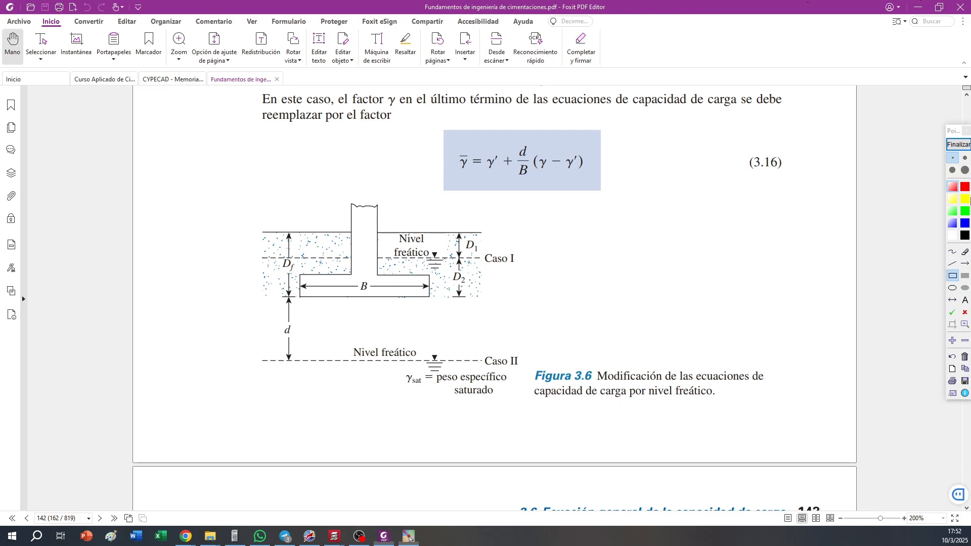
{"action": "left_click", "coordinate": [959, 145]}
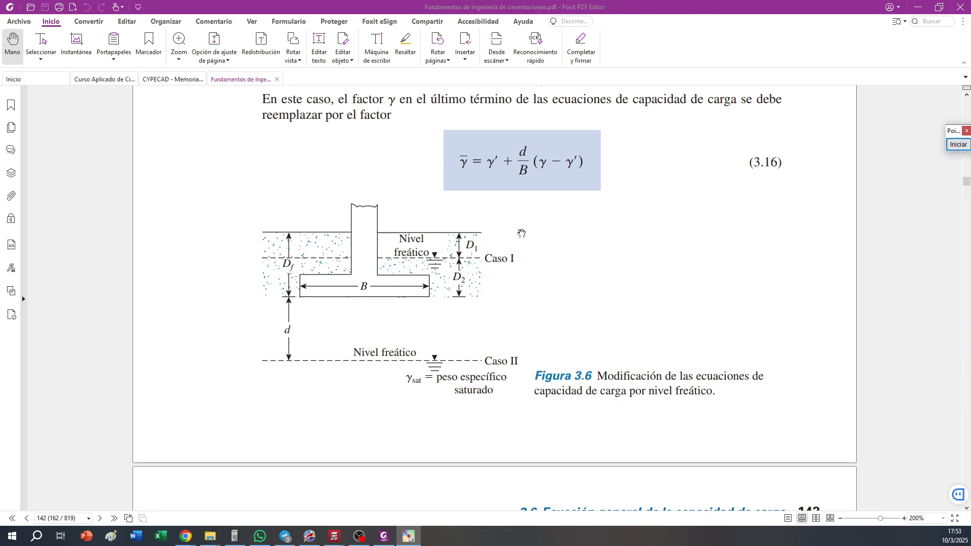
Find chapter 6 on foundation slabs and examine the slab types in Figura 6.4 and the enlarged depth comparison in Figura 6.5 on page 295
{"action": "left_click", "coordinate": [218, 49]}
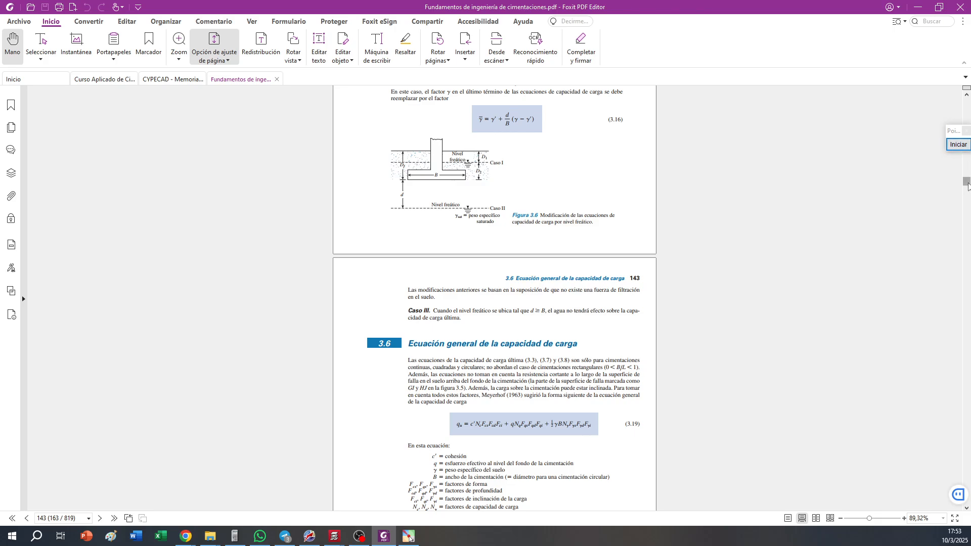
{"action": "left_click_drag", "start_coordinate": [967, 183], "coordinate": [970, 259]}
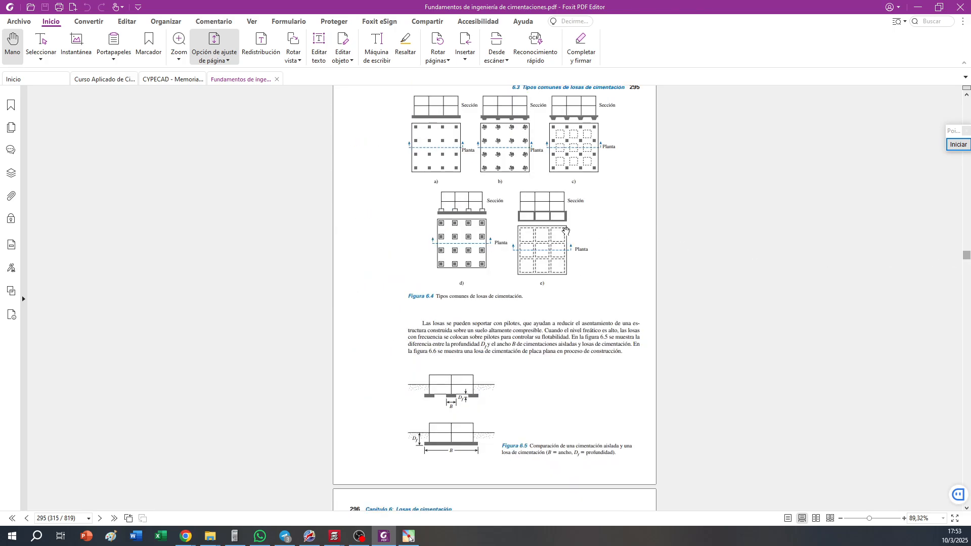
{"action": "scroll", "coordinate": [575, 247], "scroll_direction": "down", "scroll_amount": 6}
{"action": "scroll", "coordinate": [575, 247], "scroll_direction": "down", "scroll_amount": 1}
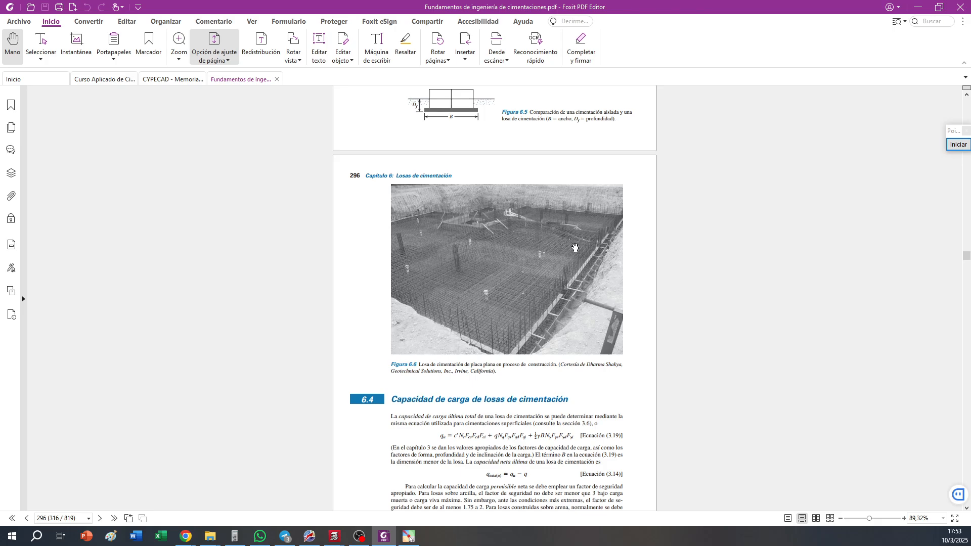
{"action": "scroll", "coordinate": [575, 247], "scroll_direction": "down", "scroll_amount": 3}
{"action": "scroll", "coordinate": [575, 247], "scroll_direction": "up", "scroll_amount": 2}
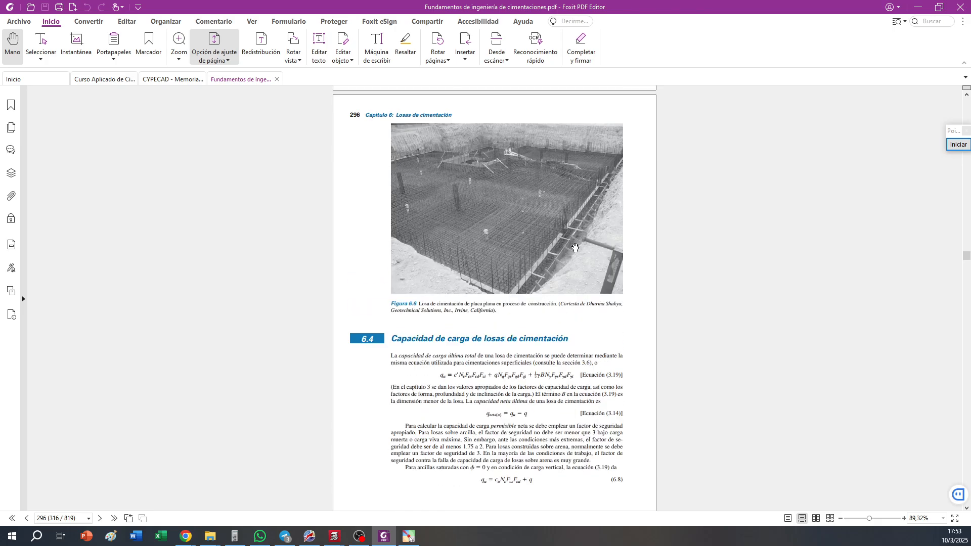
{"action": "scroll", "coordinate": [575, 248], "scroll_direction": "down", "scroll_amount": 5}
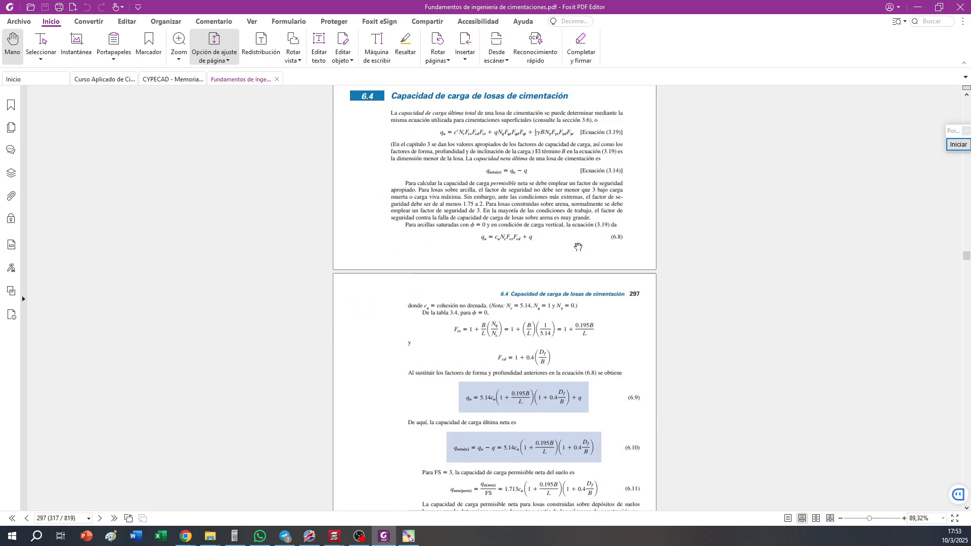
{"action": "scroll", "coordinate": [578, 248], "scroll_direction": "up", "scroll_amount": 20}
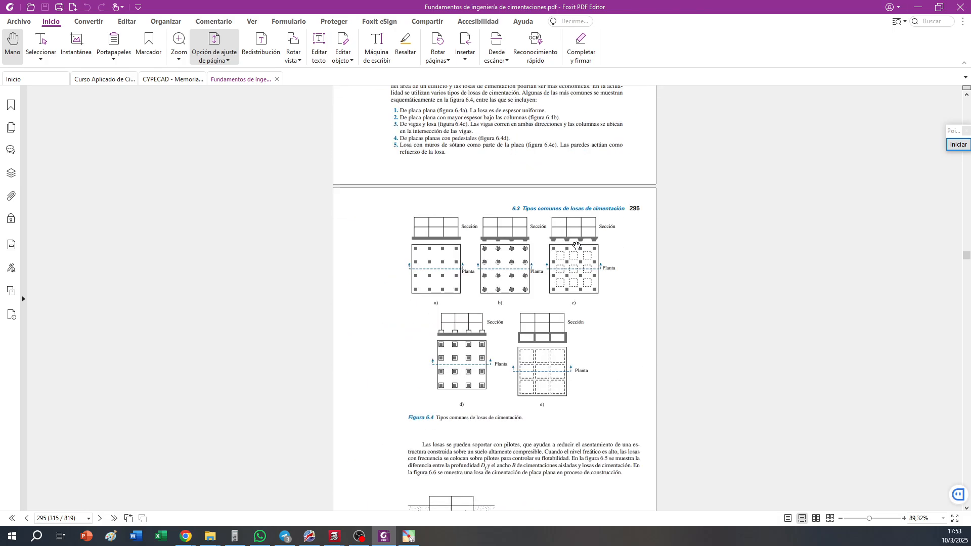
{"action": "scroll", "coordinate": [576, 246], "scroll_direction": "down", "scroll_amount": 10}
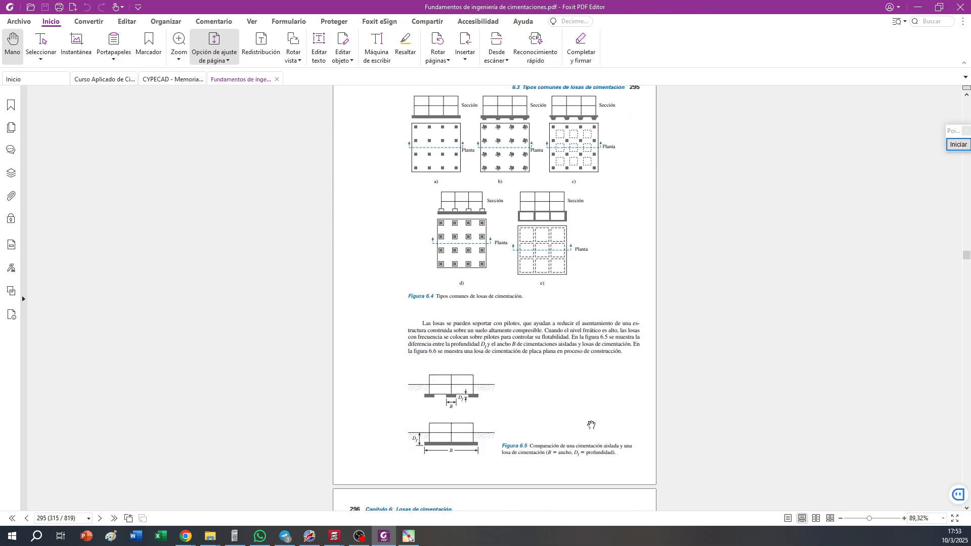
{"action": "scroll", "coordinate": [590, 426], "scroll_direction": "up", "scroll_amount": 3, "text": "ctrl"}
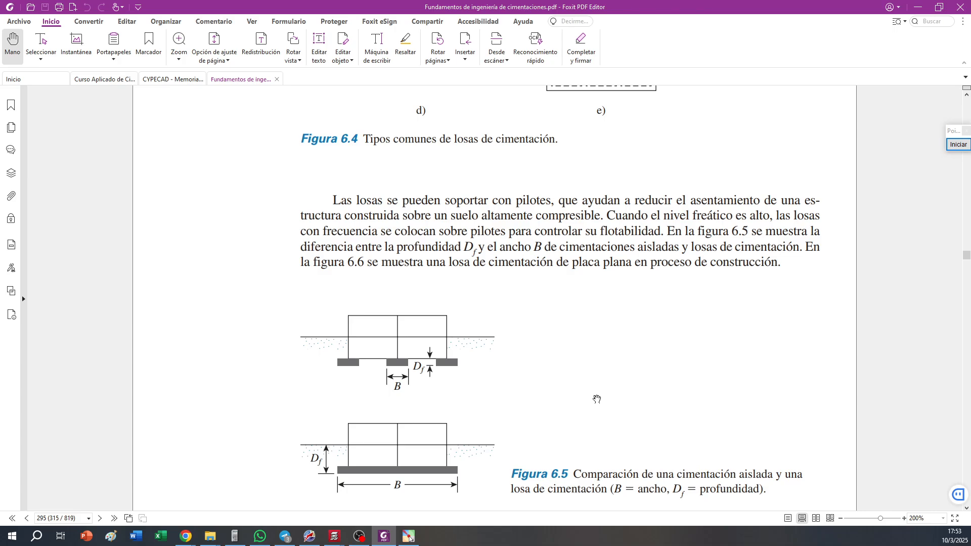
Examine section 6.4 on slab bearing capacity, including the net pressure equation 6.15, Figura 6.7 and Ejemplo 6.1 on pages 296 to 299
{"action": "scroll", "coordinate": [596, 399], "scroll_direction": "down", "scroll_amount": 15}
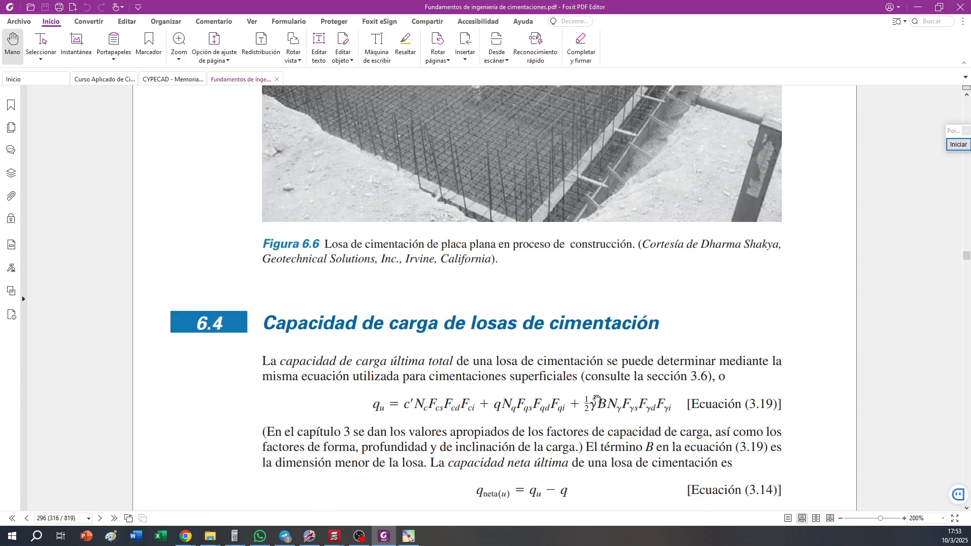
{"action": "scroll", "coordinate": [596, 400], "scroll_direction": "down", "scroll_amount": 15}
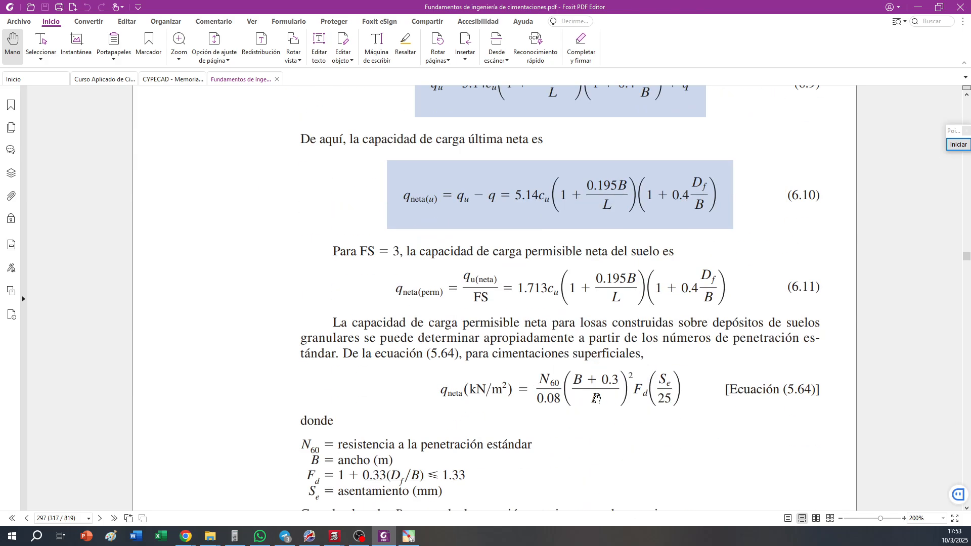
{"action": "scroll", "coordinate": [597, 399], "scroll_direction": "down", "scroll_amount": 15}
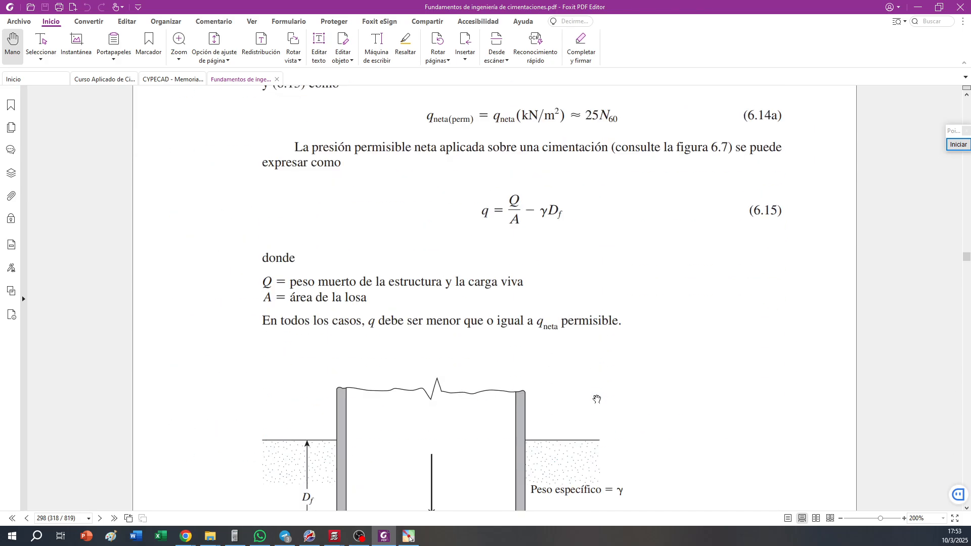
{"action": "scroll", "coordinate": [596, 399], "scroll_direction": "down", "scroll_amount": 3}
{"action": "scroll", "coordinate": [597, 399], "scroll_direction": "up", "scroll_amount": 1}
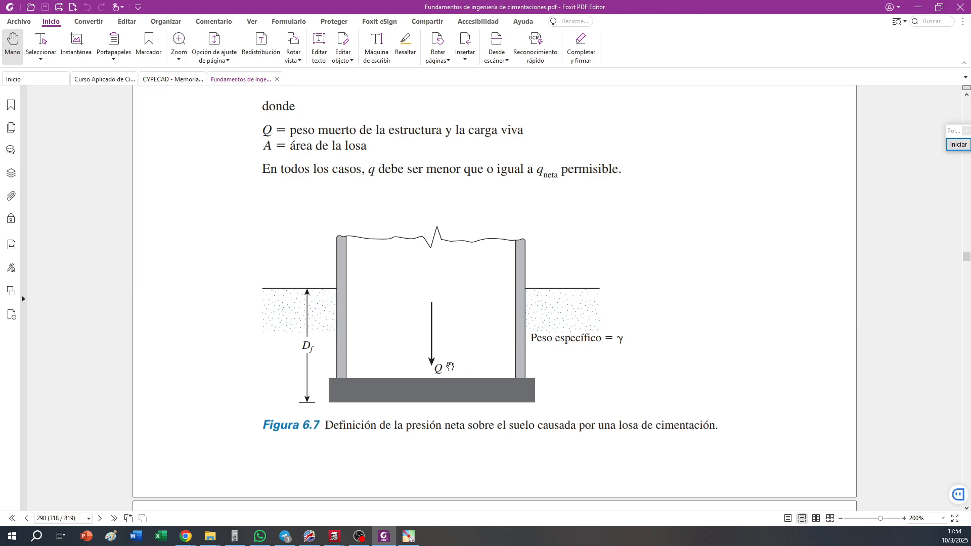
{"action": "scroll", "coordinate": [313, 259], "scroll_direction": "down", "scroll_amount": 10}
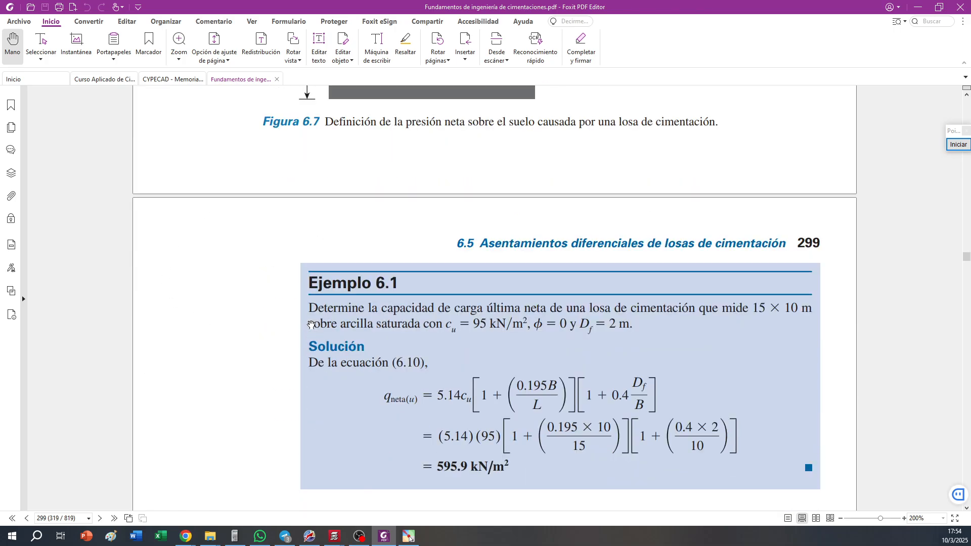
{"action": "scroll", "coordinate": [312, 326], "scroll_direction": "down", "scroll_amount": 5}
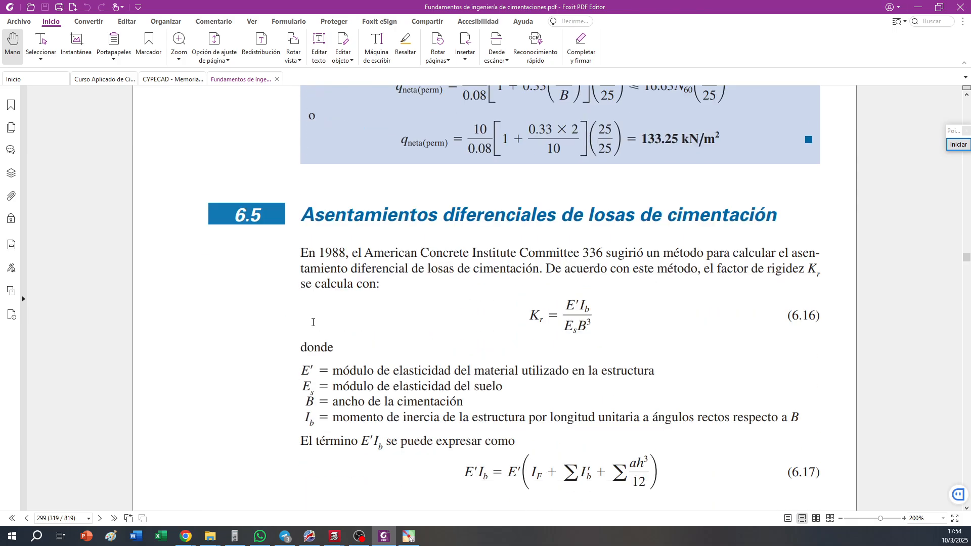
{"action": "scroll", "coordinate": [313, 322], "scroll_direction": "up", "scroll_amount": 15}
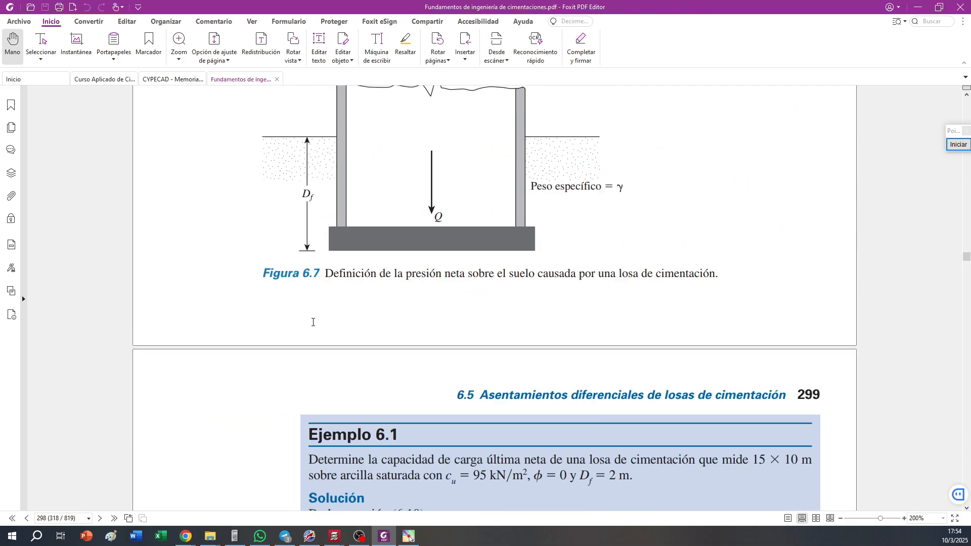
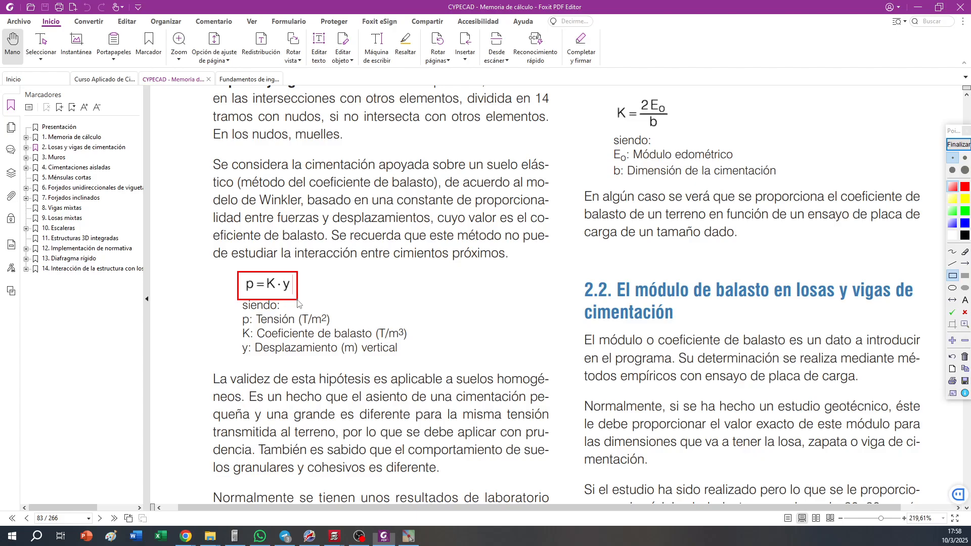
End the screen annotation, switch to the calculator emulator to divide 1650 by 398, and minimize the calculator
{"action": "right_click", "coordinate": [232, 543]}
{"action": "left_click", "coordinate": [958, 145]}
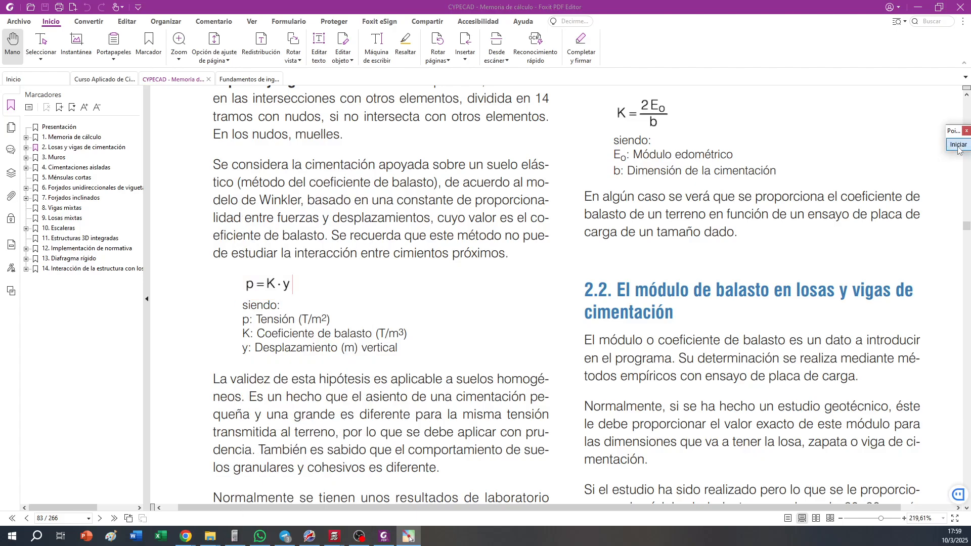
{"action": "left_click", "coordinate": [242, 539]}
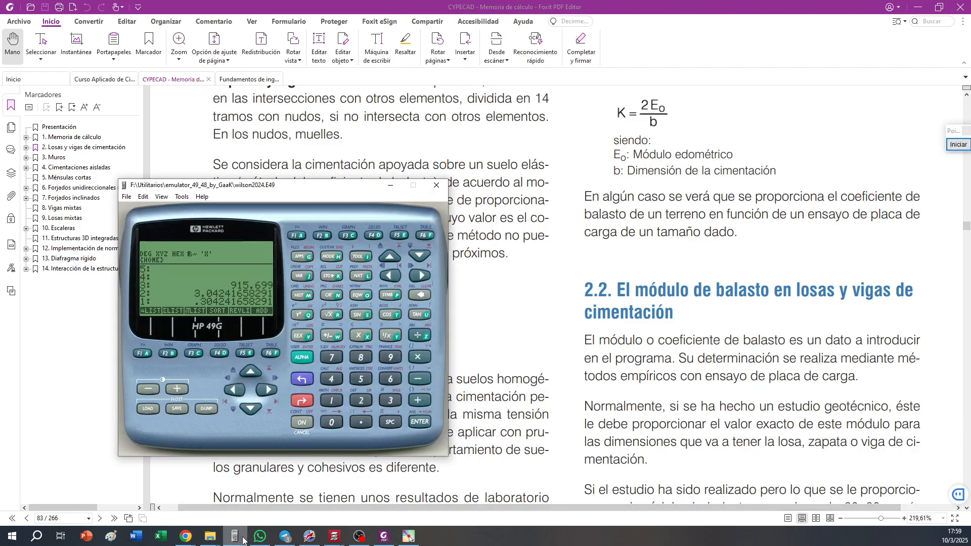
{"action": "type", "text": "1650"}
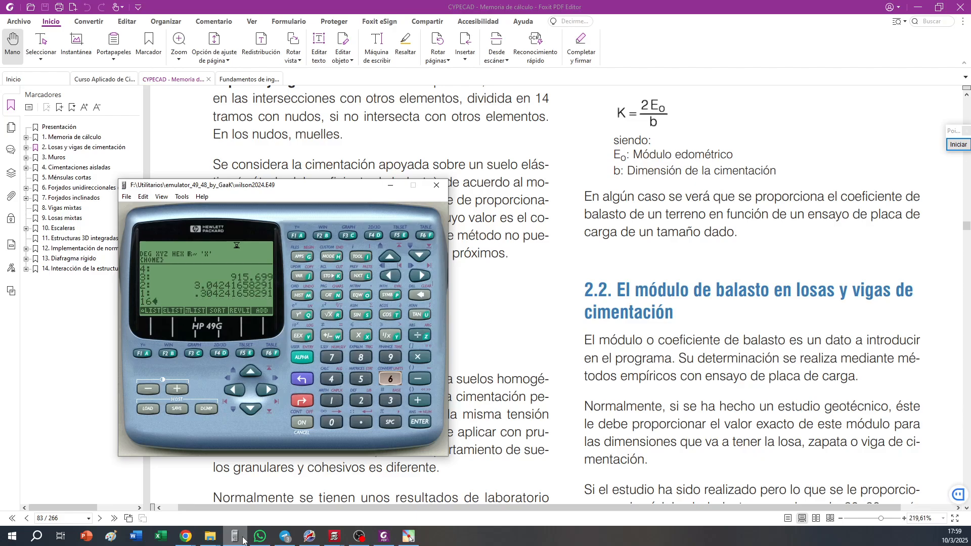
{"action": "key", "text": "Return"}
{"action": "key", "text": "Return"}
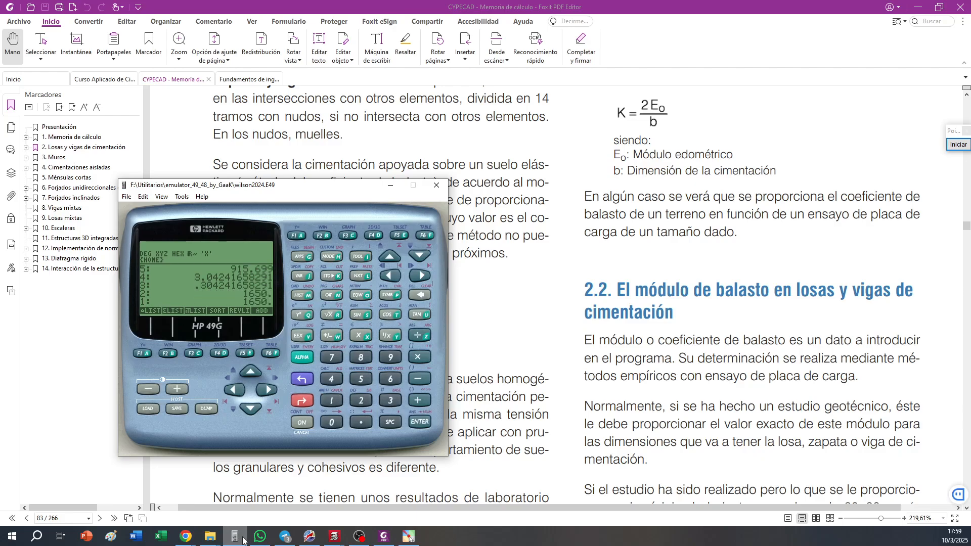
{"action": "type", "text": "398"}
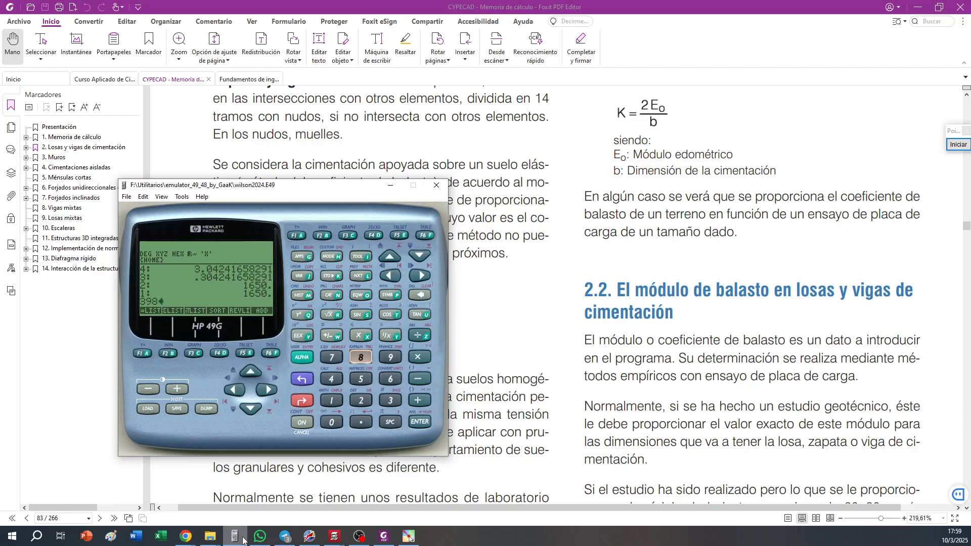
{"action": "key", "text": "slash"}
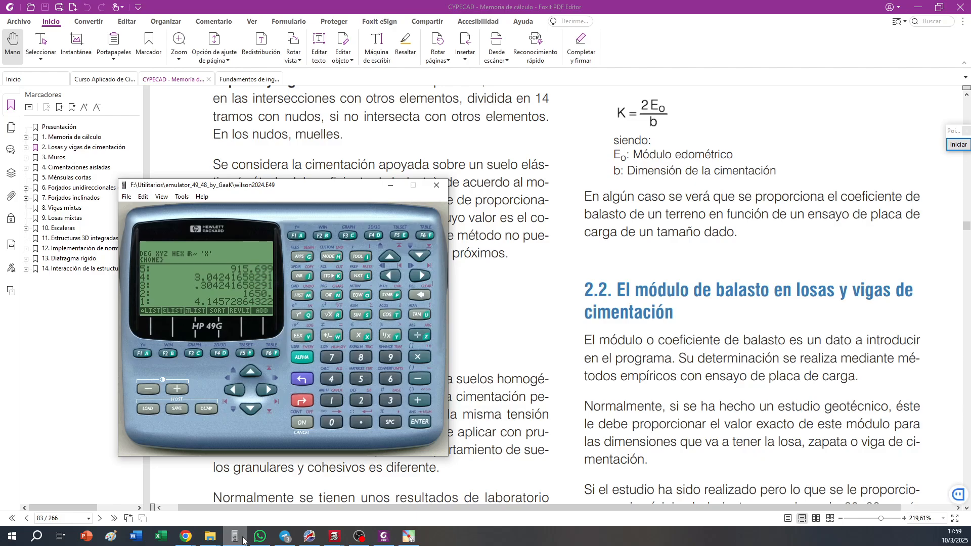
{"action": "left_click", "coordinate": [390, 185]}
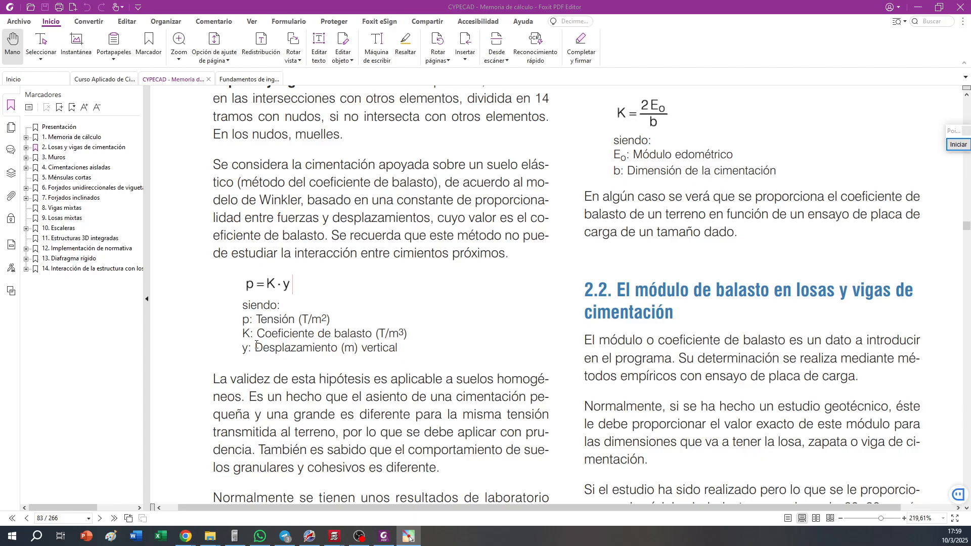
Highlight the definition of vertical displacement y, outline K in p = K·y with a rectangle, then clear the drawing and end annotation
{"action": "left_click_drag", "start_coordinate": [257, 346], "coordinate": [403, 350]}
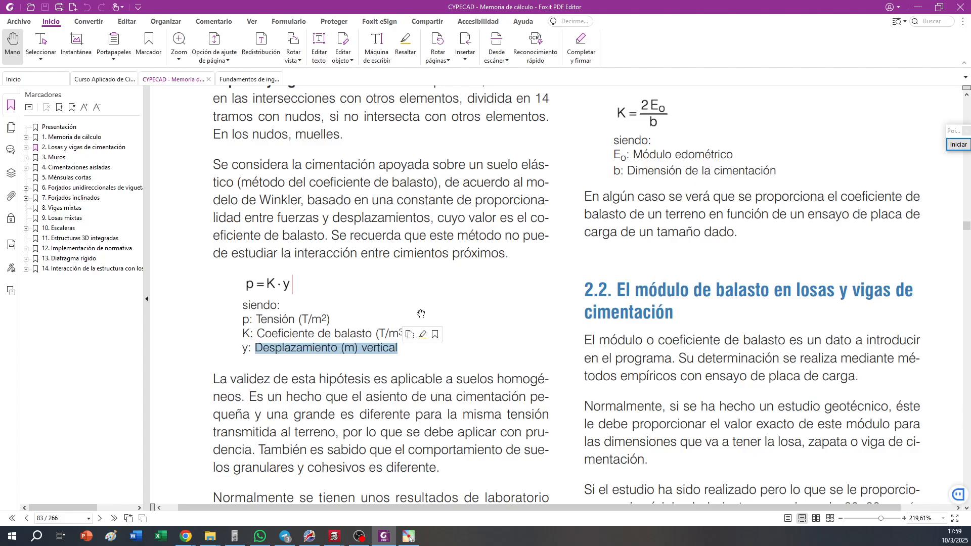
{"action": "left_click", "coordinate": [958, 145]}
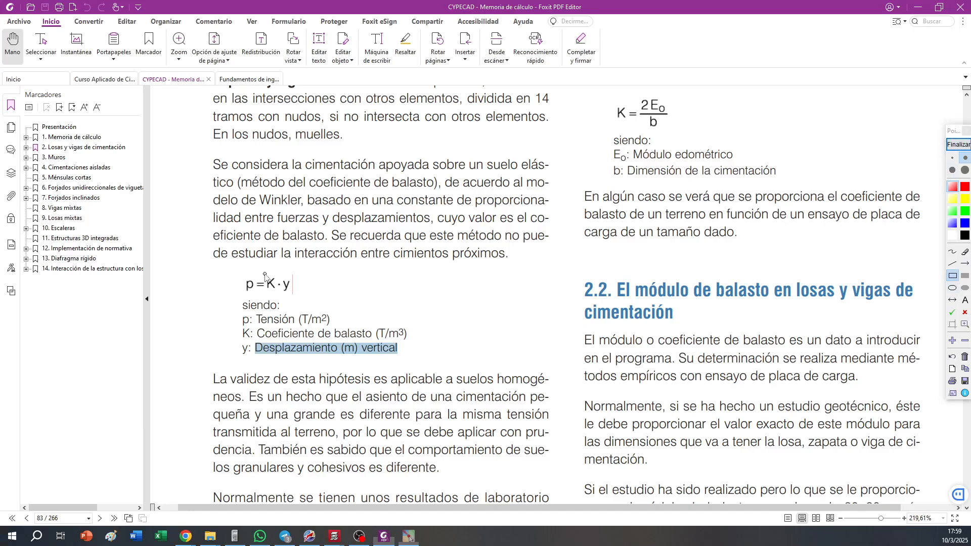
{"action": "left_click_drag", "start_coordinate": [263, 273], "coordinate": [278, 294]}
{"action": "left_click", "coordinate": [953, 358]}
{"action": "left_click", "coordinate": [958, 145]}
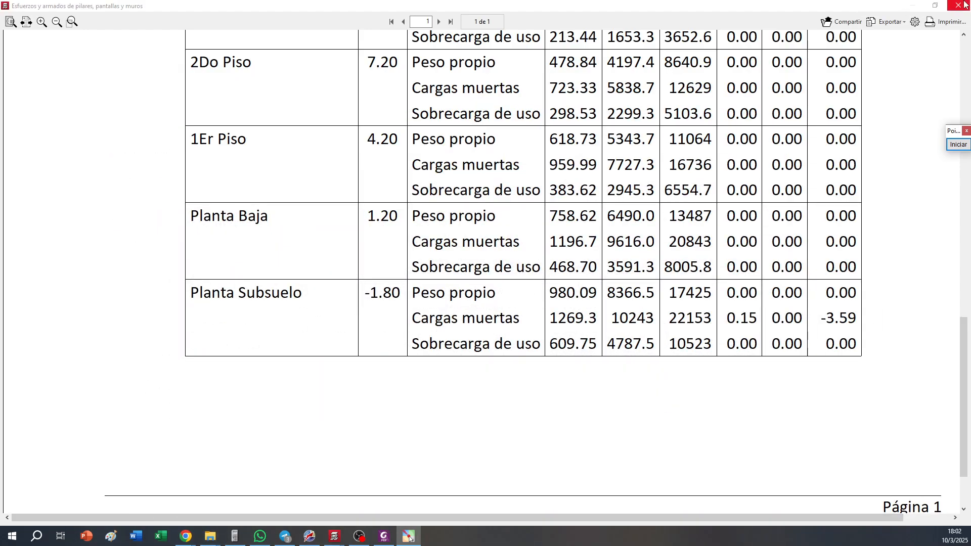
Switch back to CYPECAD and close the Listados window to return to the Planta Subsuelo plan
{"action": "left_click", "coordinate": [964, 5]}
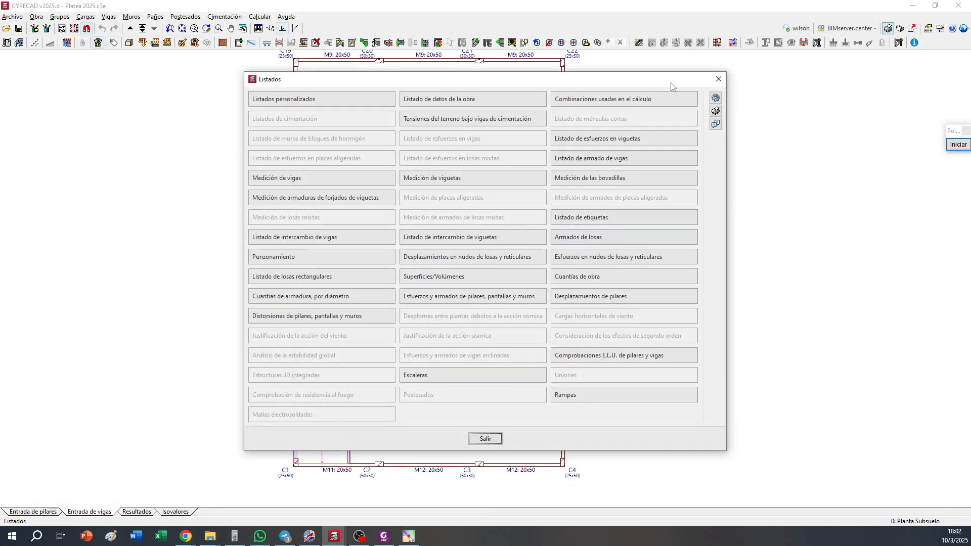
{"action": "left_click", "coordinate": [718, 79]}
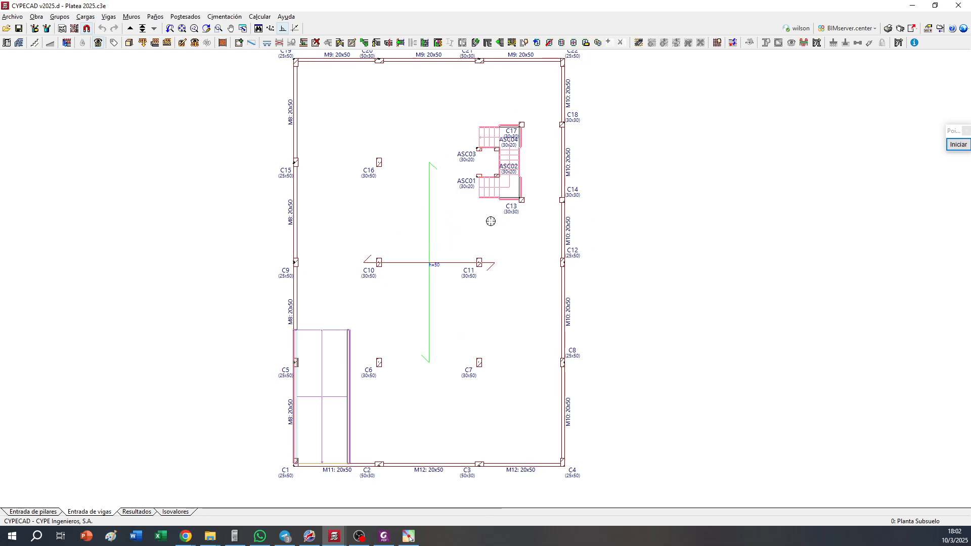
{"action": "middle_click_drag", "start_coordinate": [399, 276], "coordinate": [422, 253]}
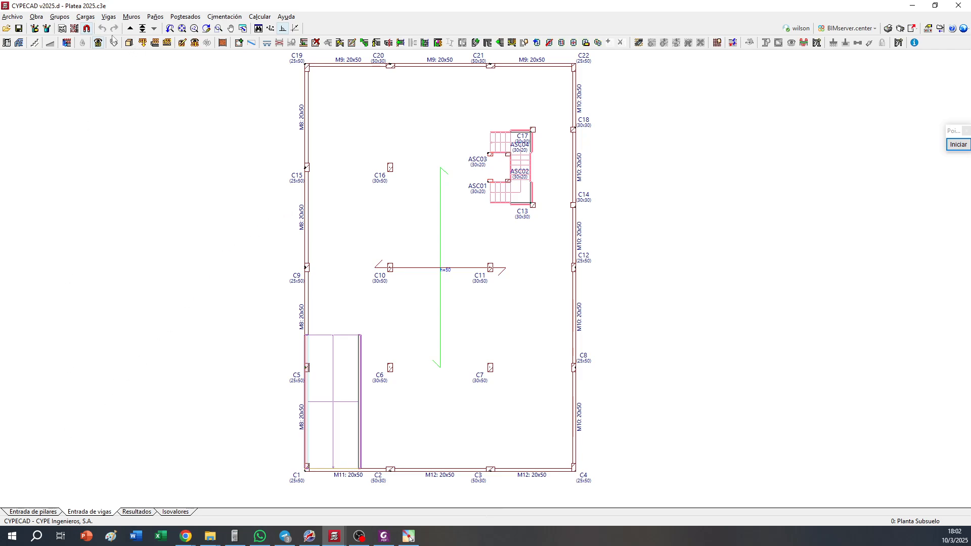
Set the foundation soil's ballast modulus to 2800 t/m³ and assign the terrain data to all elements
{"action": "left_click", "coordinate": [85, 17]}
{"action": "mouse_move", "coordinate": [68, 19]}
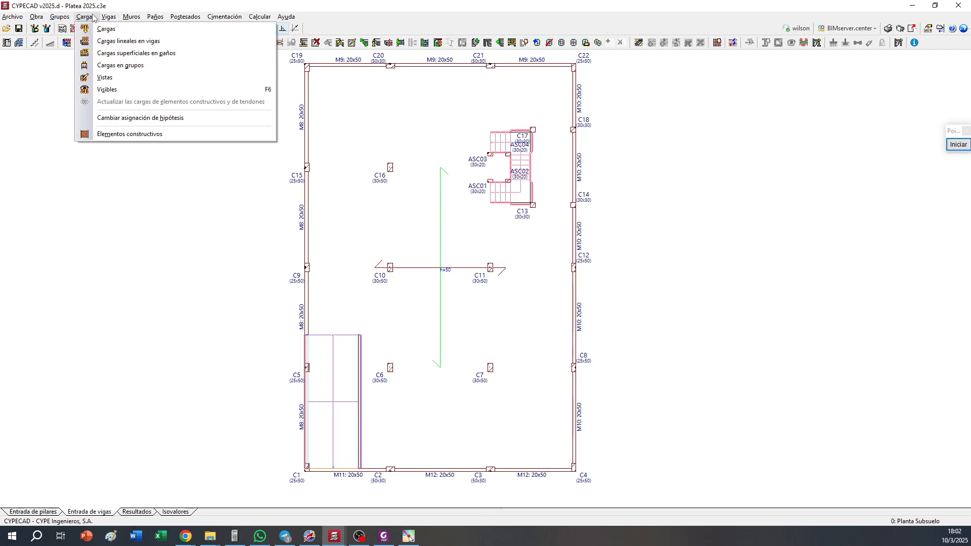
{"action": "mouse_move", "coordinate": [109, 17]}
{"action": "mouse_move", "coordinate": [167, 308]}
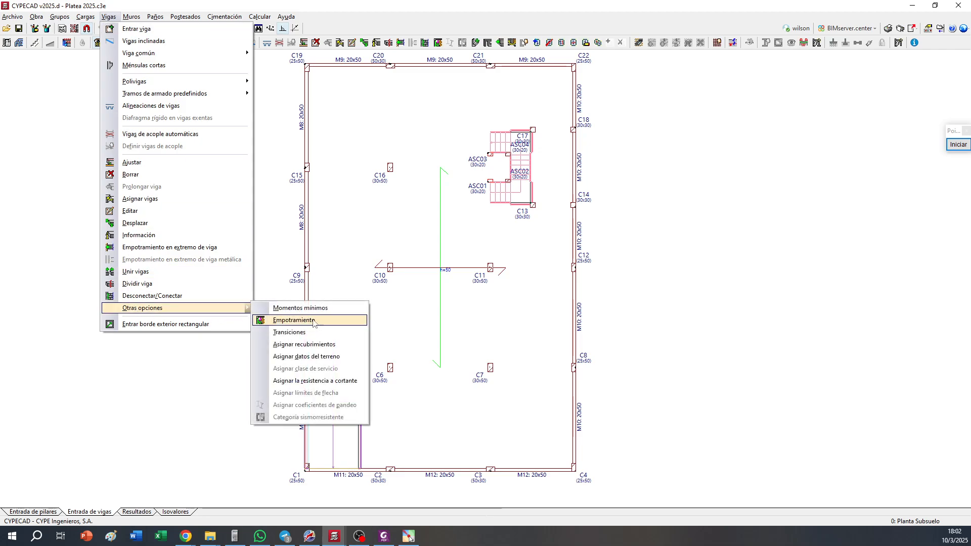
{"action": "left_click", "coordinate": [306, 357]}
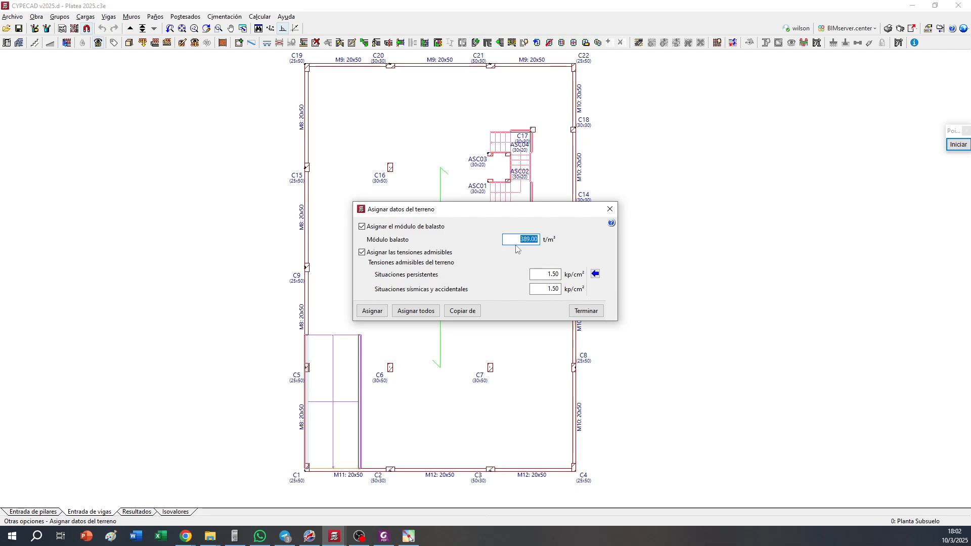
{"action": "type", "text": "2"}
{"action": "left_click", "coordinate": [410, 312]}
{"action": "left_click", "coordinate": [582, 312]}
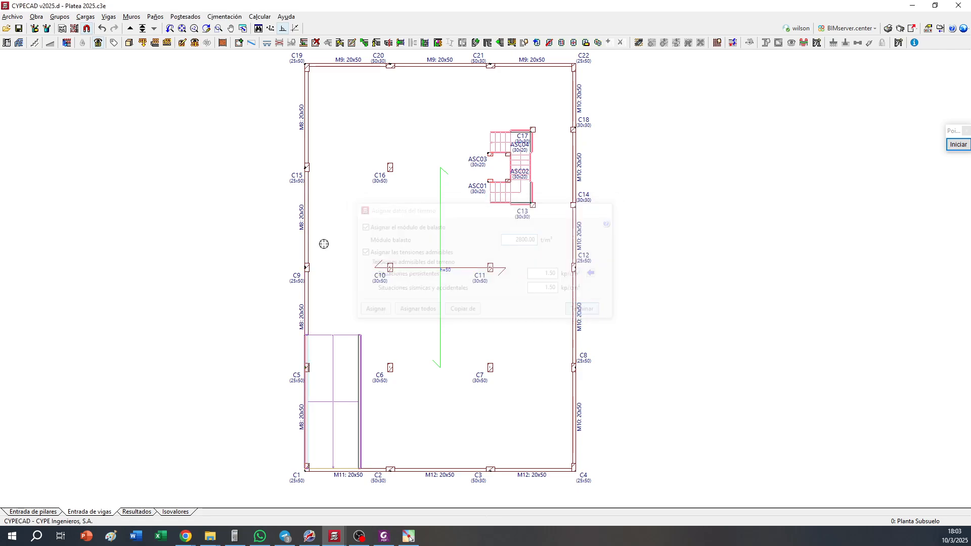
Calculate the whole project including the foundation and close the final calculation report
{"action": "left_click", "coordinate": [268, 17]}
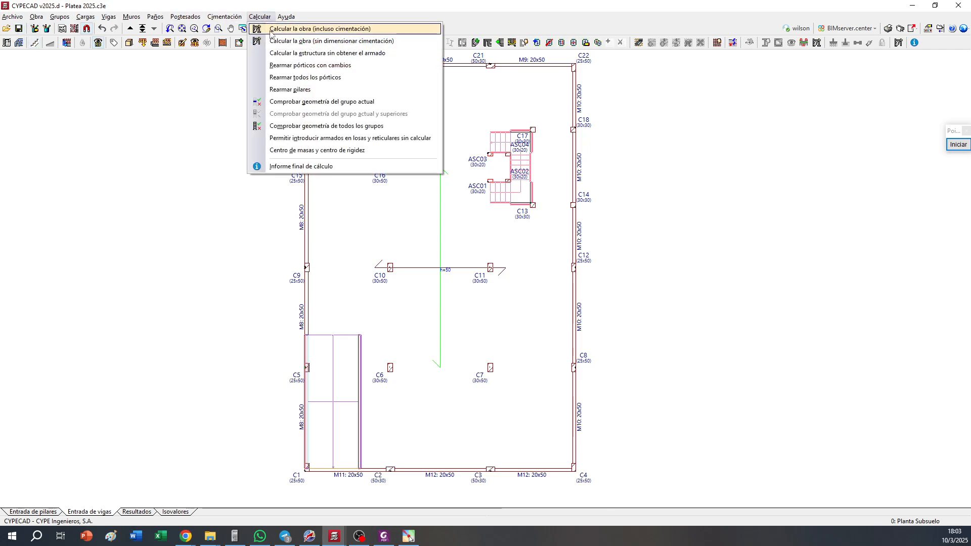
{"action": "left_click", "coordinate": [293, 27]}
{"action": "left_click", "coordinate": [206, 393]}
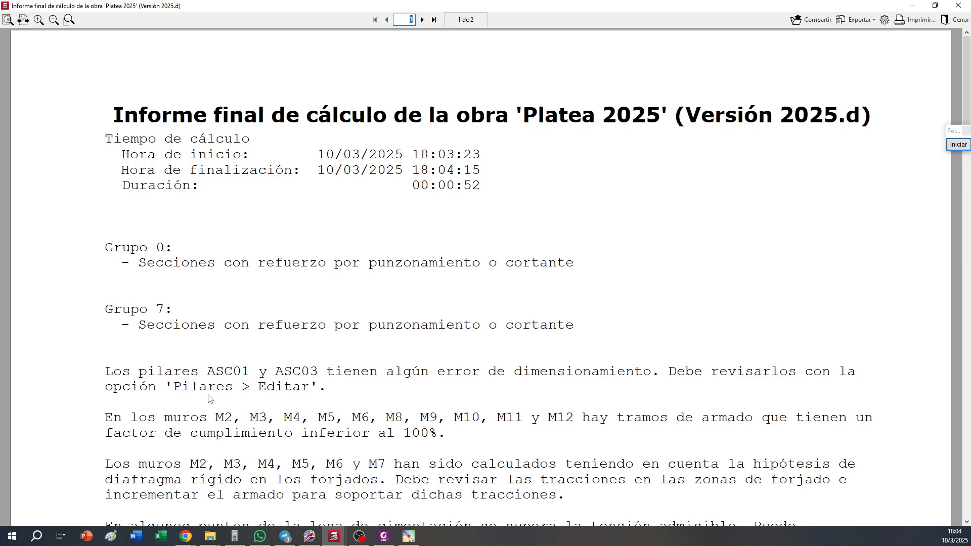
{"action": "left_click", "coordinate": [965, 5]}
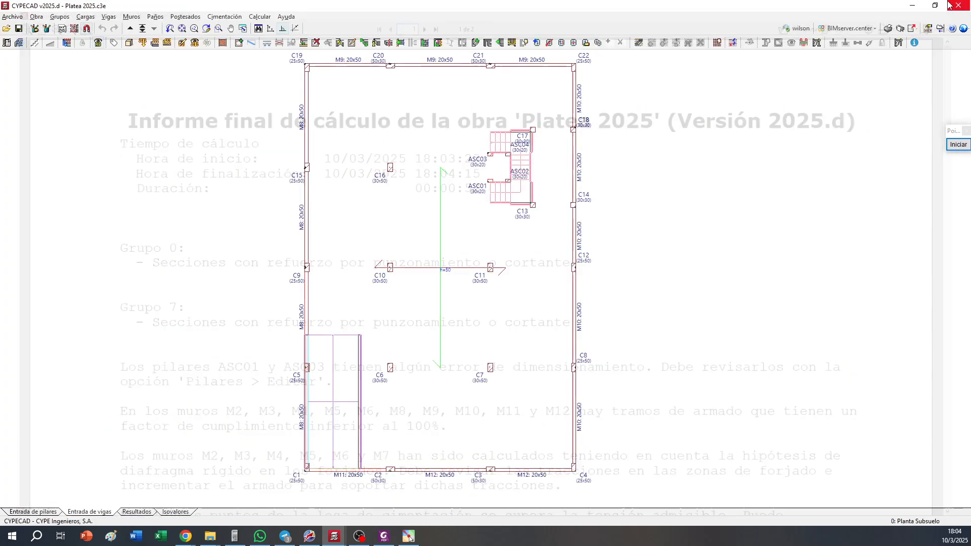
Show the calculated results and examine the foundation slab reinforcement around columns C6, C7, C10, C11 and C16
{"action": "left_click", "coordinate": [136, 511]}
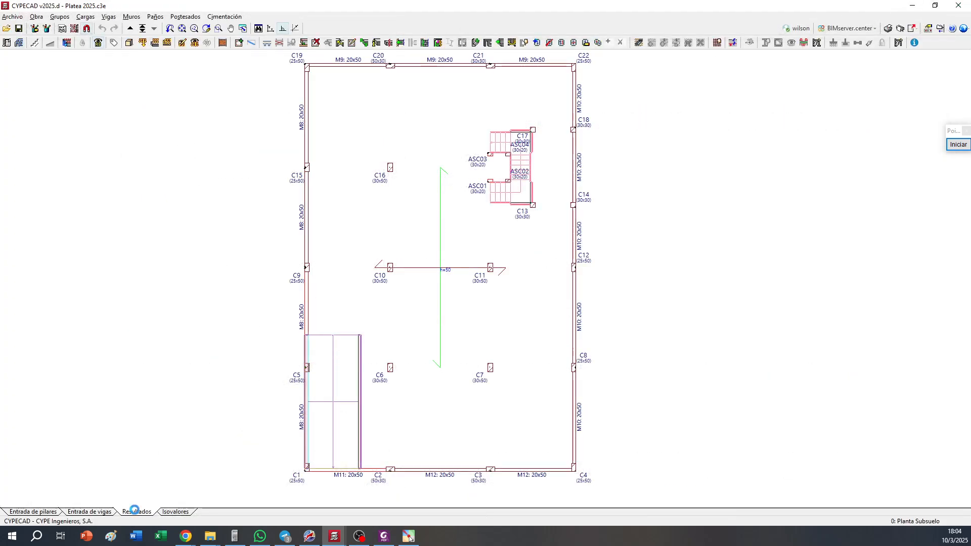
{"action": "scroll", "coordinate": [399, 333], "scroll_direction": "up", "scroll_amount": 3}
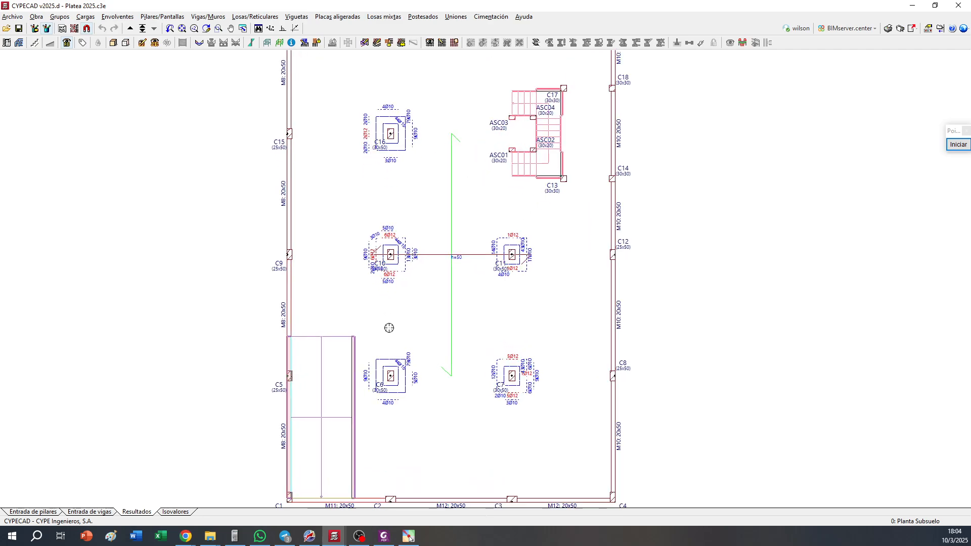
{"action": "scroll", "coordinate": [424, 366], "scroll_direction": "up", "scroll_amount": 2}
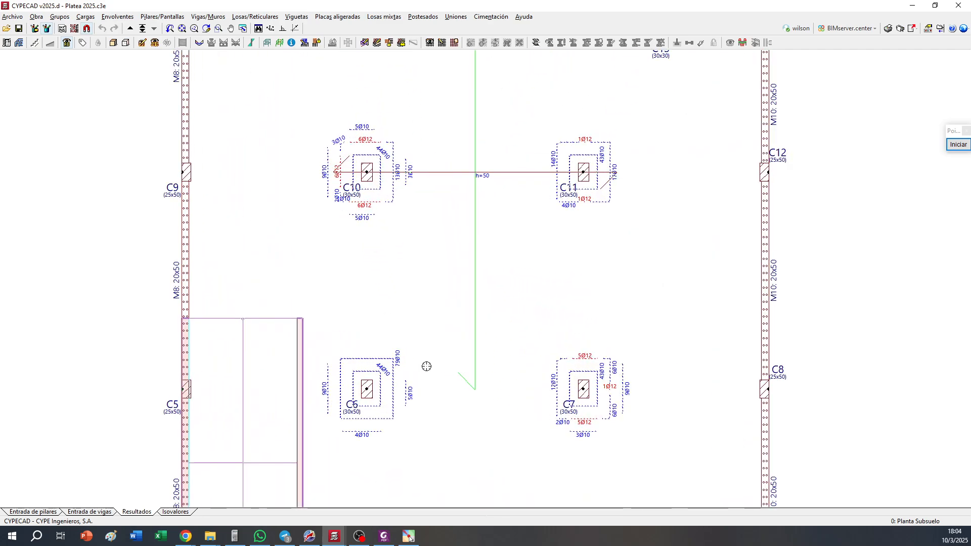
{"action": "scroll", "coordinate": [436, 310], "scroll_direction": "up", "scroll_amount": 2}
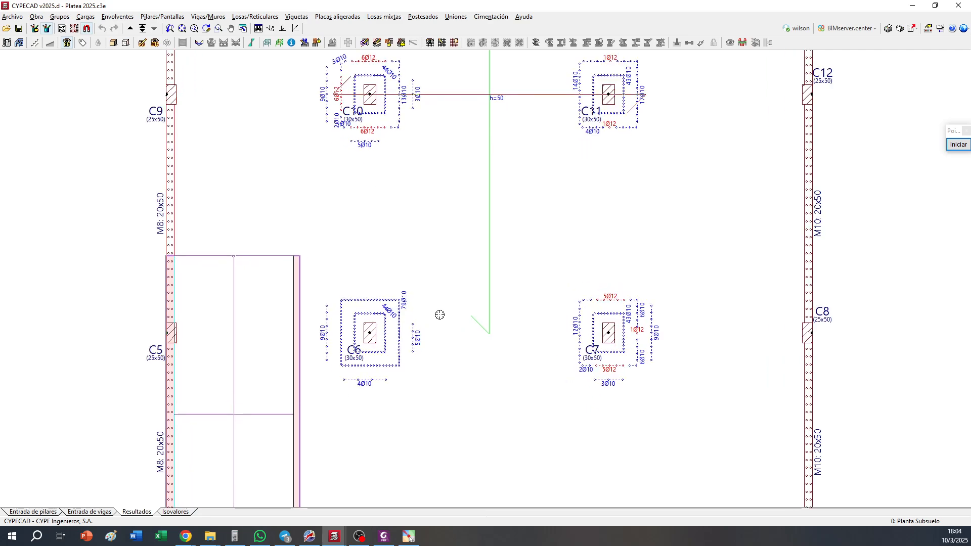
{"action": "middle_click_drag", "start_coordinate": [425, 102], "coordinate": [431, 231]}
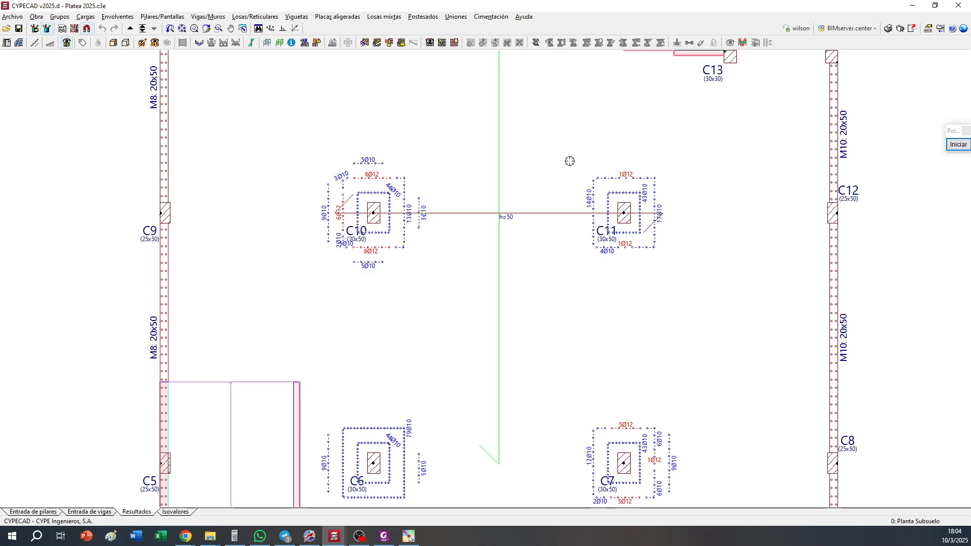
{"action": "scroll", "coordinate": [418, 212], "scroll_direction": "up", "scroll_amount": 1}
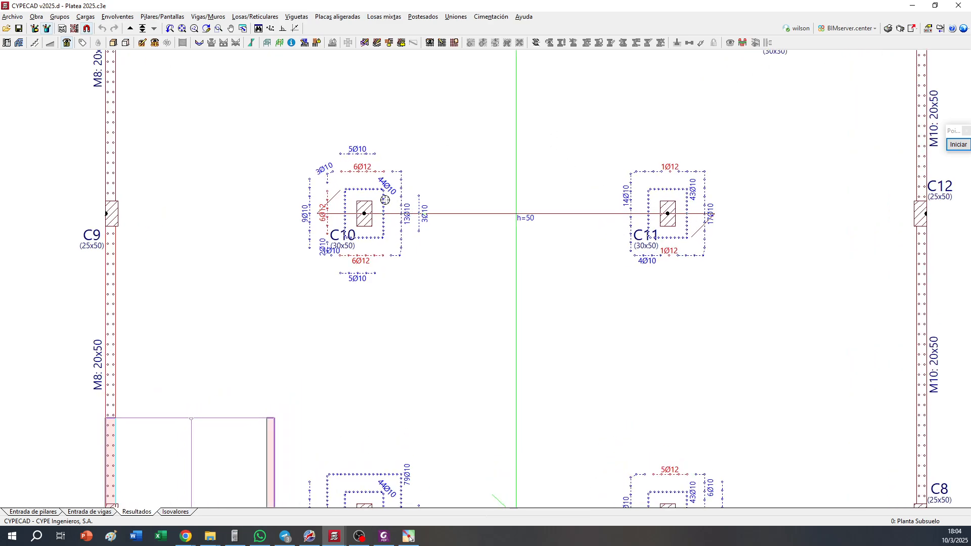
{"action": "scroll", "coordinate": [432, 215], "scroll_direction": "down", "scroll_amount": 2}
{"action": "middle_click_drag", "start_coordinate": [497, 170], "coordinate": [458, 272]}
{"action": "middle_click_drag", "start_coordinate": [373, 149], "coordinate": [379, 196]}
{"action": "left_click_drag", "start_coordinate": [379, 196], "coordinate": [381, 223]}
{"action": "scroll", "coordinate": [371, 156], "scroll_direction": "up", "scroll_amount": 3}
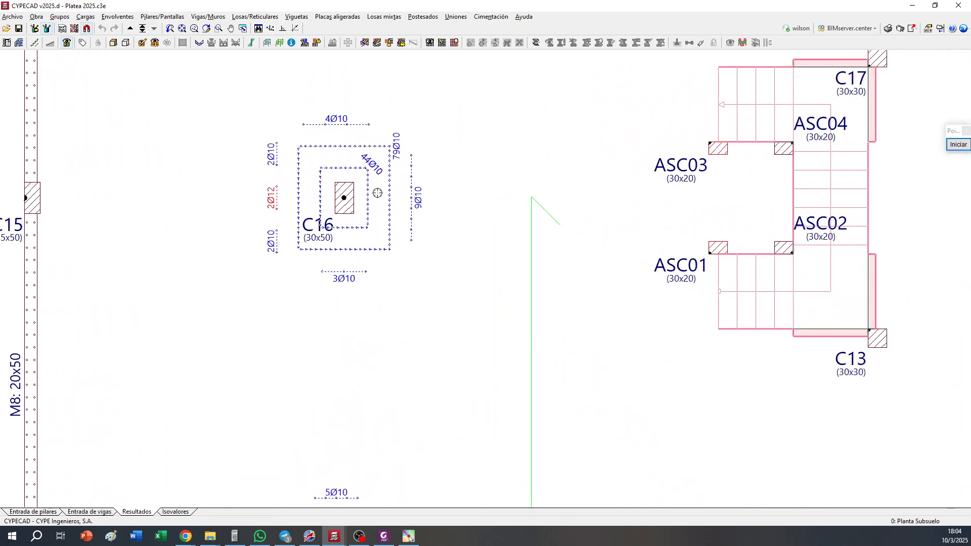
{"action": "scroll", "coordinate": [322, 174], "scroll_direction": "down", "scroll_amount": 4}
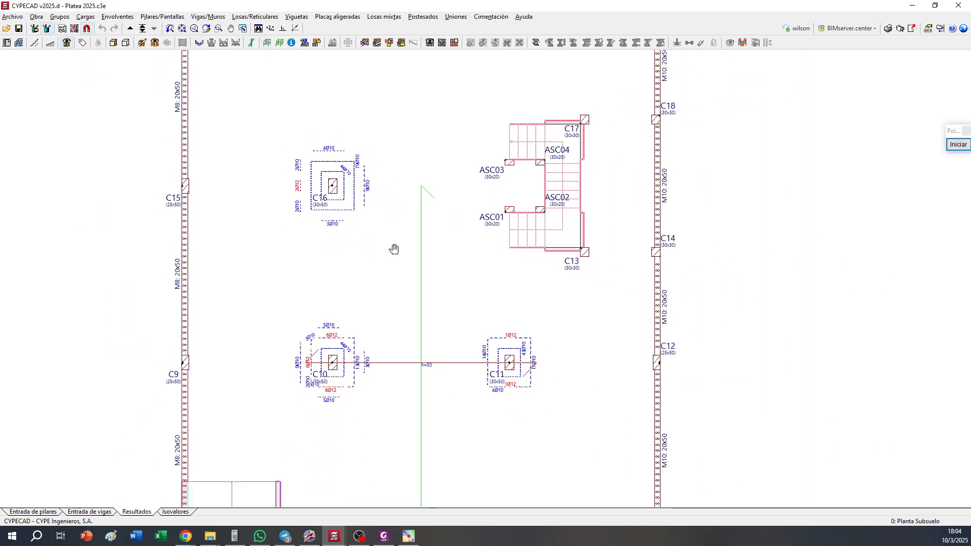
{"action": "scroll", "coordinate": [394, 249], "scroll_direction": "down", "scroll_amount": 2}
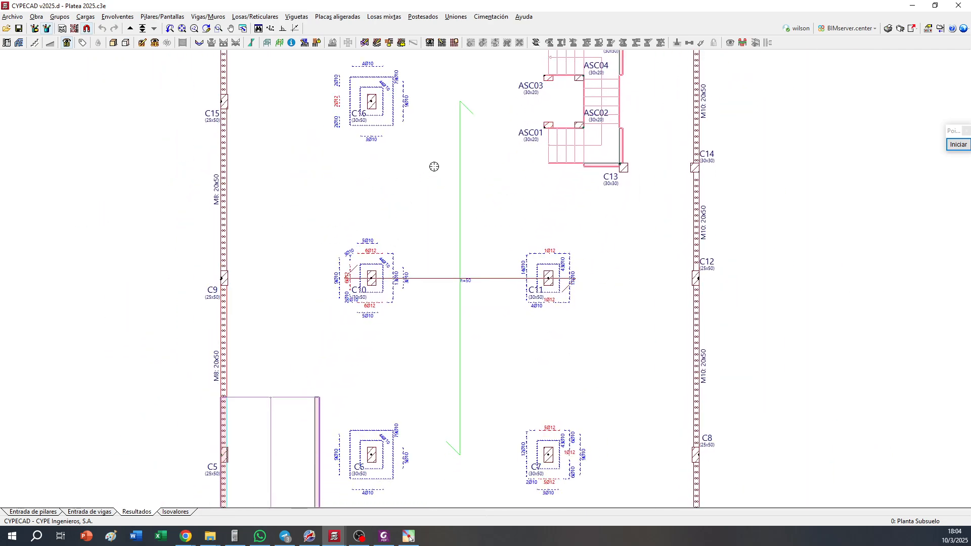
Examine the punching shear checks of the foundation slab at columns C10, C6 and C7
{"action": "left_click", "coordinate": [536, 42]}
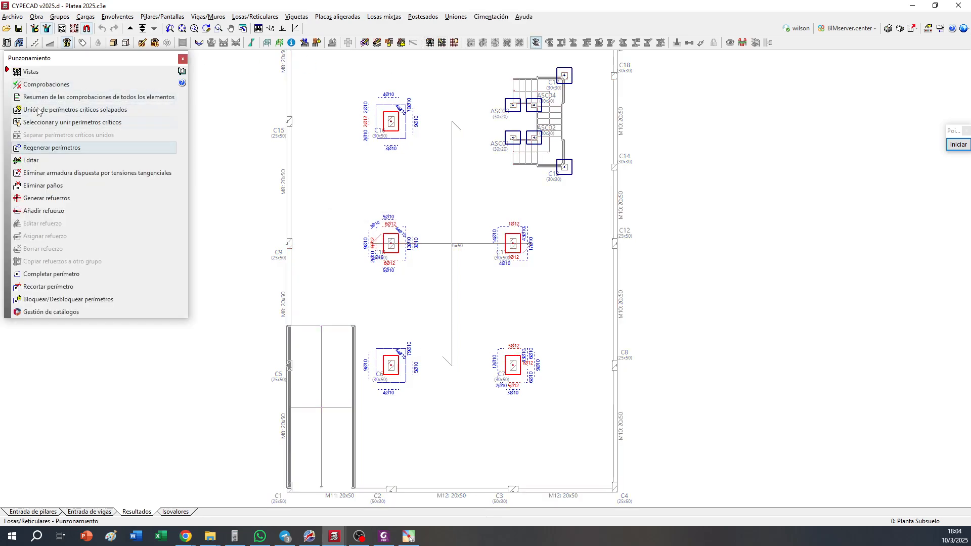
{"action": "left_click", "coordinate": [387, 240]}
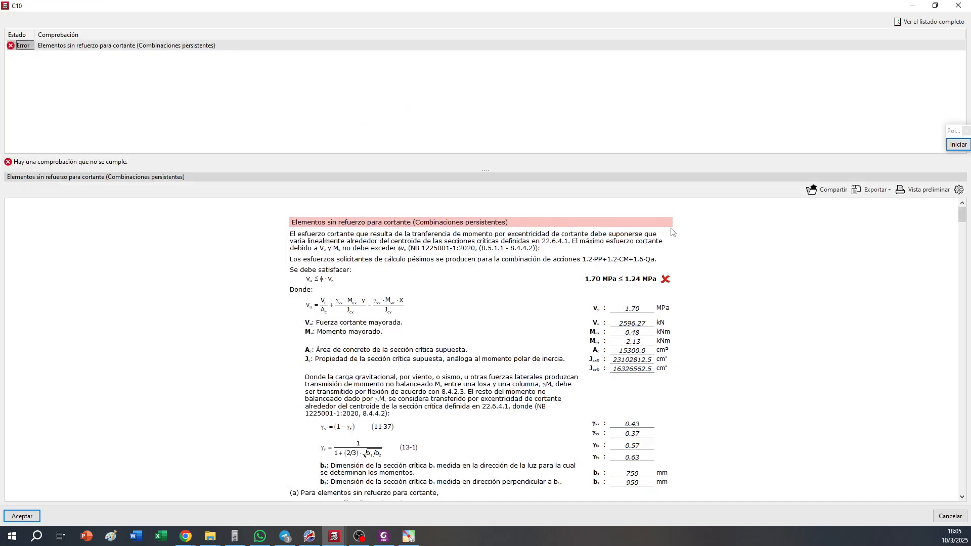
{"action": "left_click", "coordinate": [958, 5]}
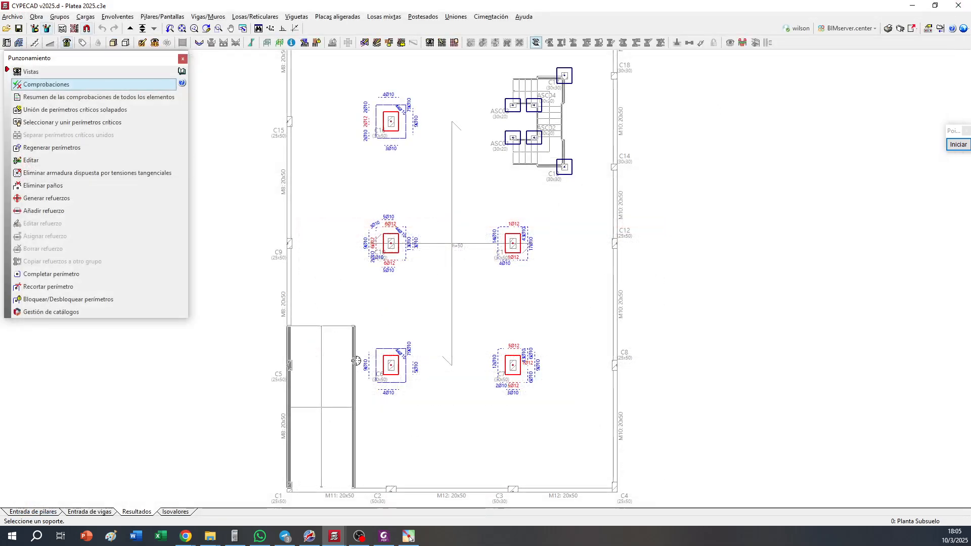
{"action": "left_click", "coordinate": [388, 368]}
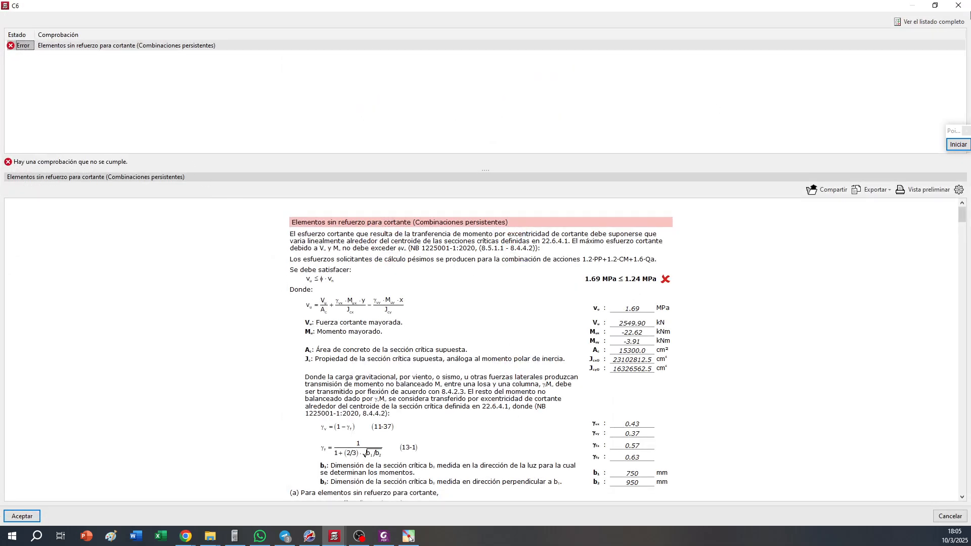
{"action": "left_click", "coordinate": [958, 5]}
{"action": "left_click", "coordinate": [514, 363]}
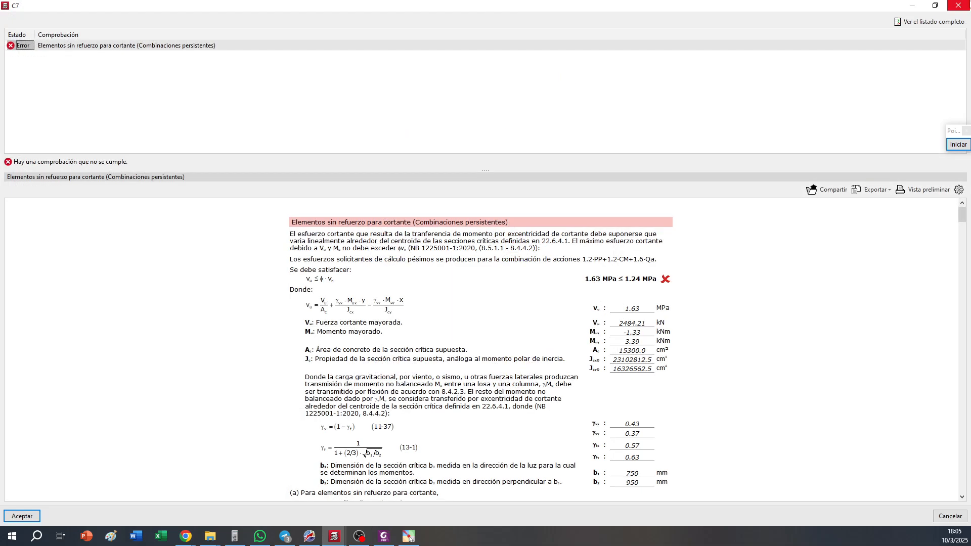
{"action": "left_click", "coordinate": [958, 5]}
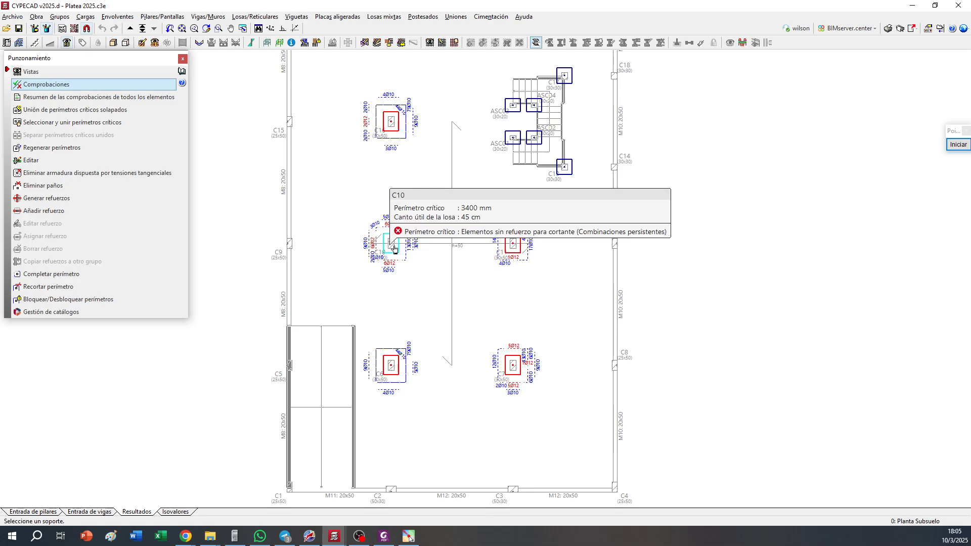
Show the foundation slab's isovalues and examine the Z displacement map for the PP+CM+Qa combination
{"action": "mouse_move", "coordinate": [396, 255]}
{"action": "left_click", "coordinate": [167, 512]}
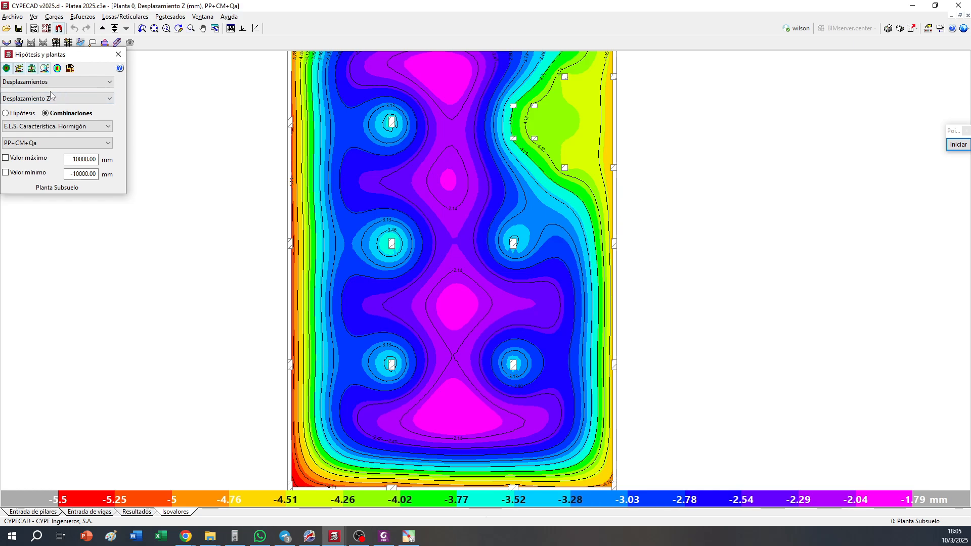
{"action": "middle_click_drag", "start_coordinate": [318, 354], "coordinate": [323, 322]}
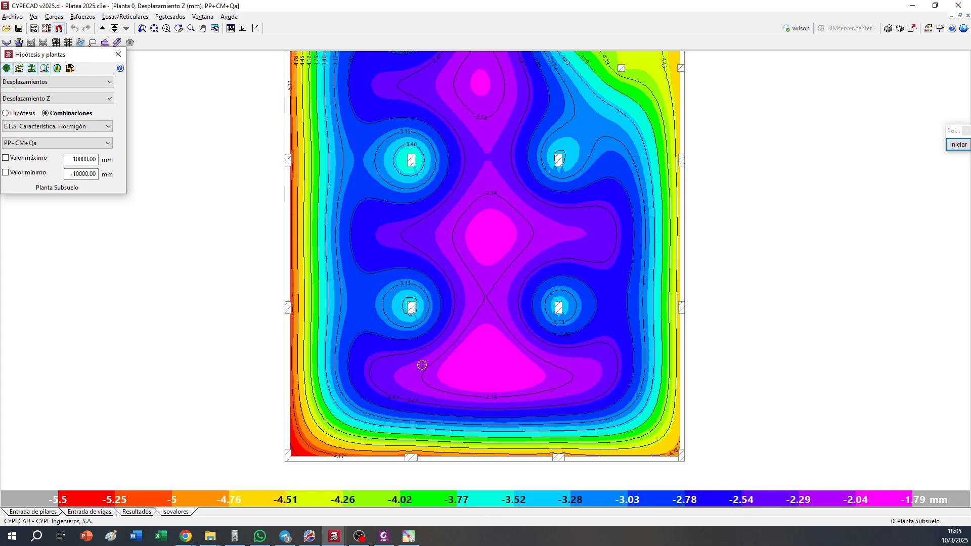
{"action": "middle_click_drag", "start_coordinate": [421, 365], "coordinate": [416, 372]}
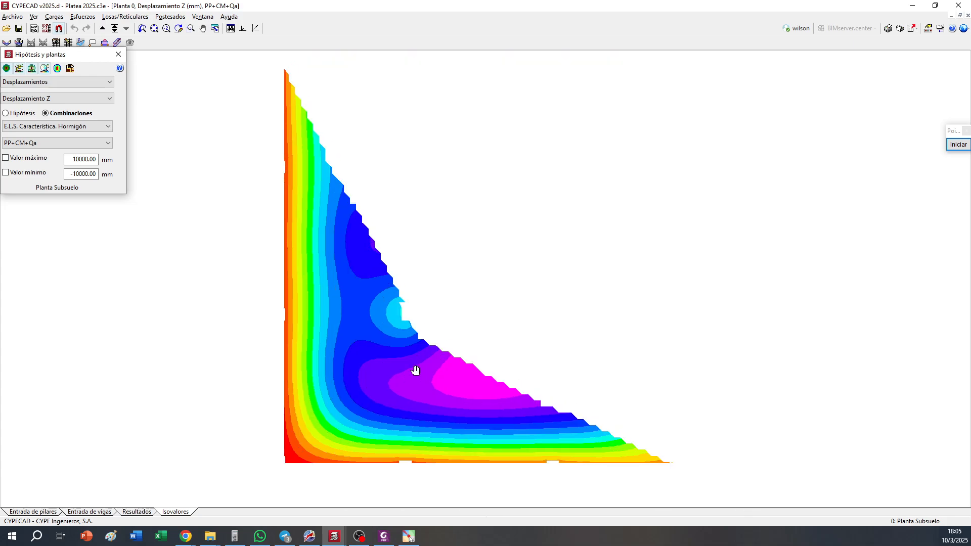
Display the maximum ground stress isovalues (Tensiones sobre el terreno) and examine their distribution over the slab
{"action": "left_click", "coordinate": [74, 82]}
{"action": "left_click", "coordinate": [64, 122]}
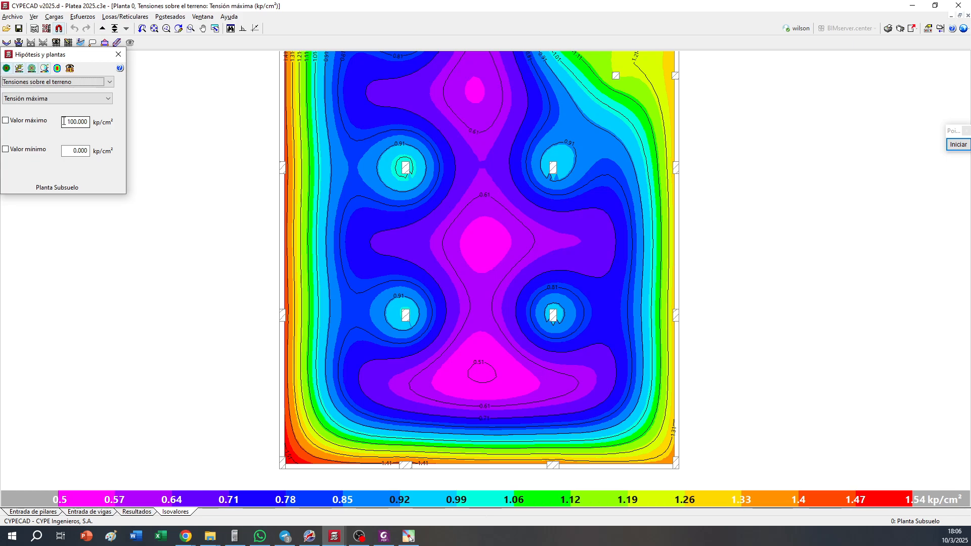
{"action": "middle_click_drag", "start_coordinate": [429, 103], "coordinate": [429, 118]}
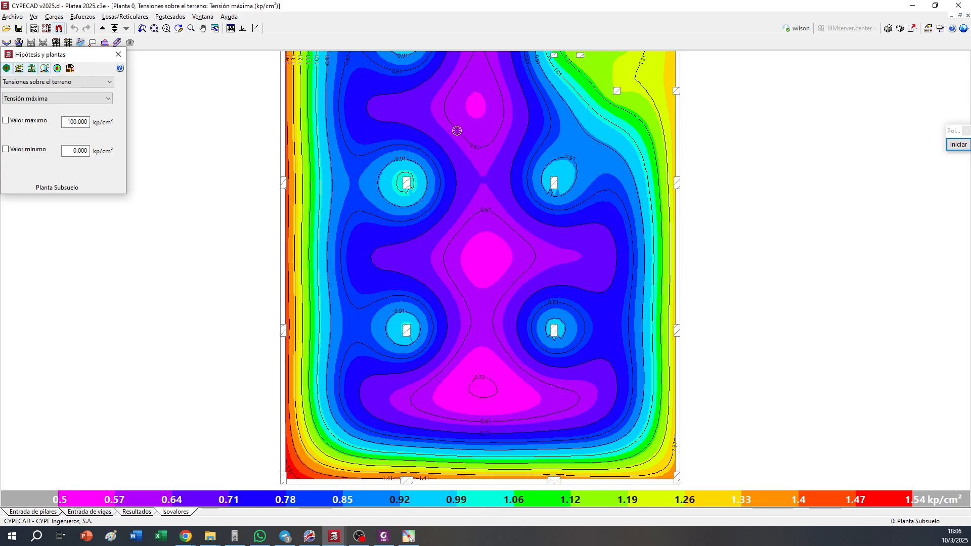
{"action": "scroll", "coordinate": [456, 130], "scroll_direction": "down", "scroll_amount": 1}
{"action": "scroll", "coordinate": [461, 123], "scroll_direction": "up", "scroll_amount": 2}
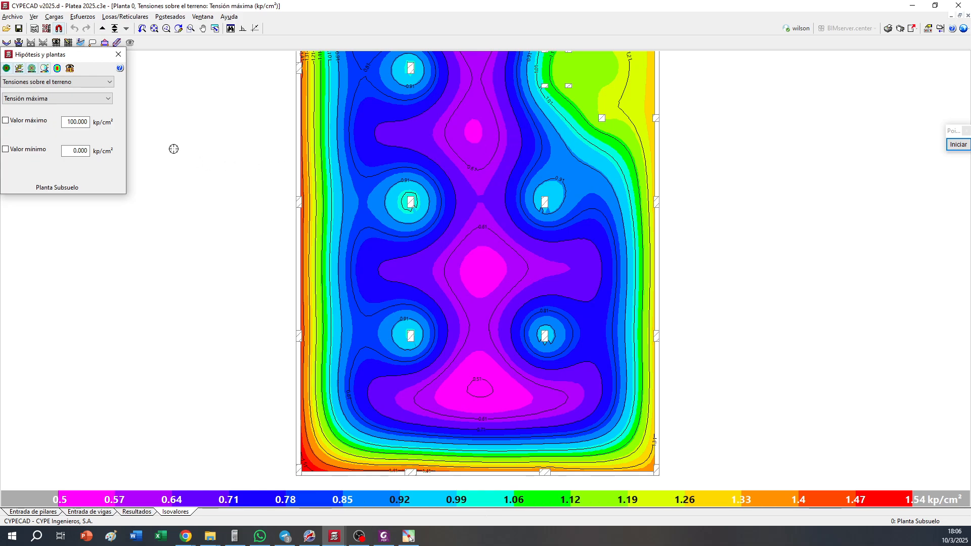
Display the slab's design forces (Esfuerzos de dimensionamiento), examining Cortante total and switching to Momento X, cuantía inferior
{"action": "left_click", "coordinate": [95, 84]}
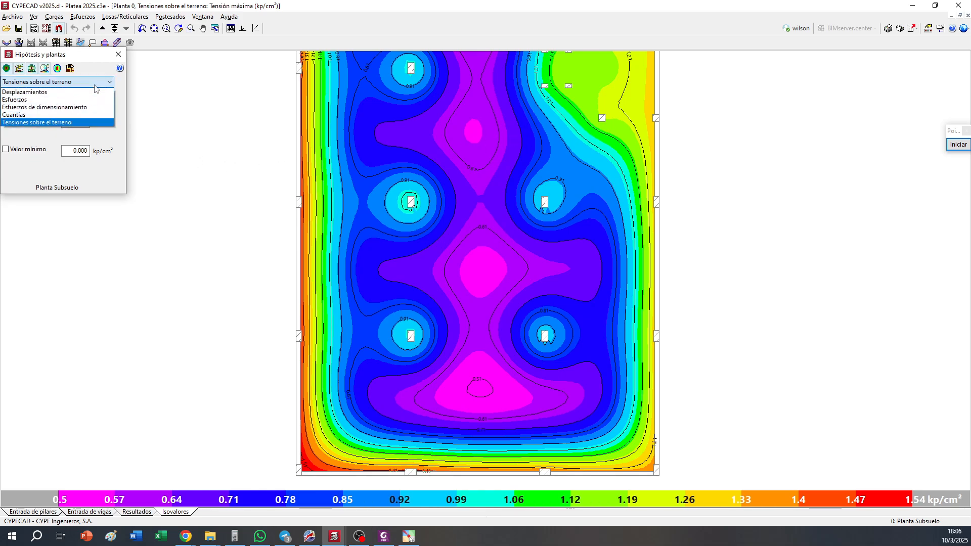
{"action": "left_click", "coordinate": [76, 107]}
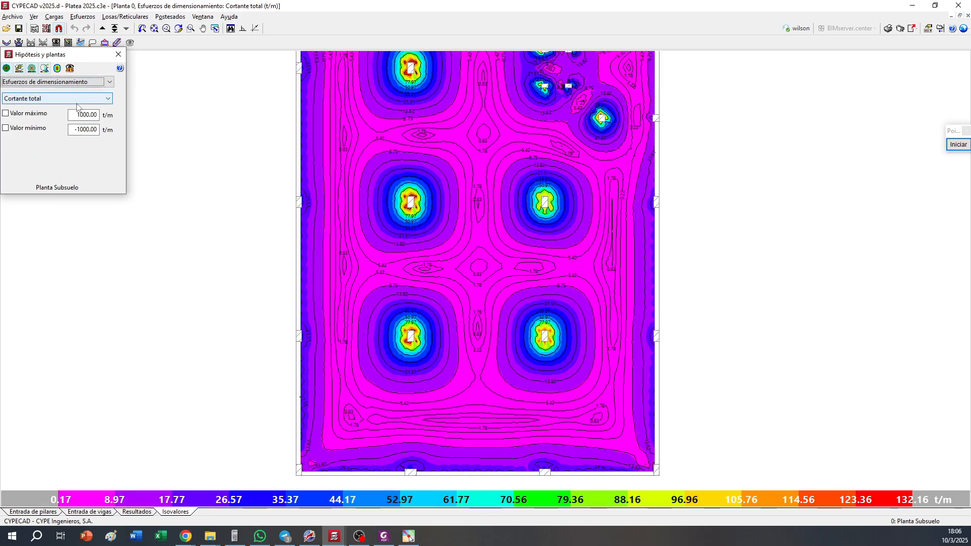
{"action": "middle_click_drag", "start_coordinate": [499, 181], "coordinate": [496, 192]}
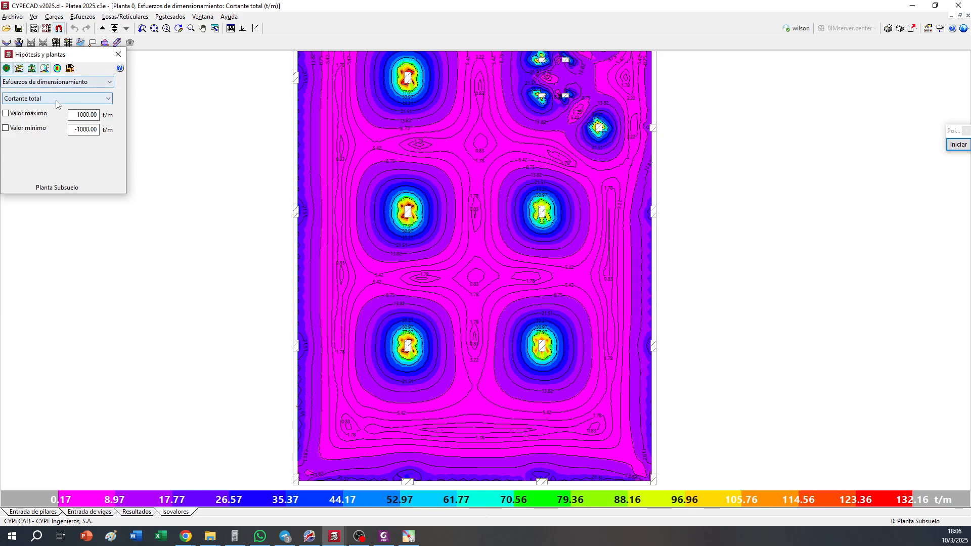
{"action": "left_click", "coordinate": [71, 99]}
{"action": "left_click", "coordinate": [31, 132]}
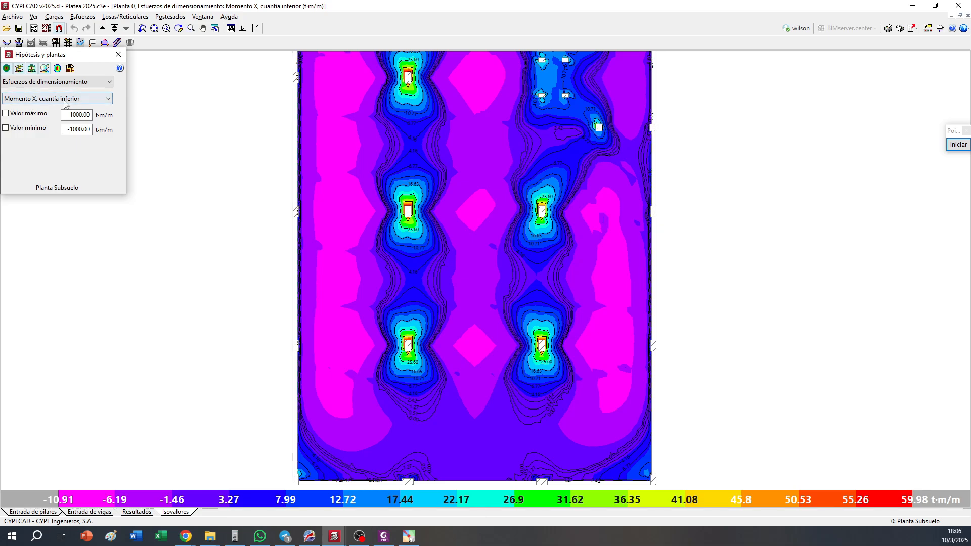
{"action": "left_click", "coordinate": [958, 144]}
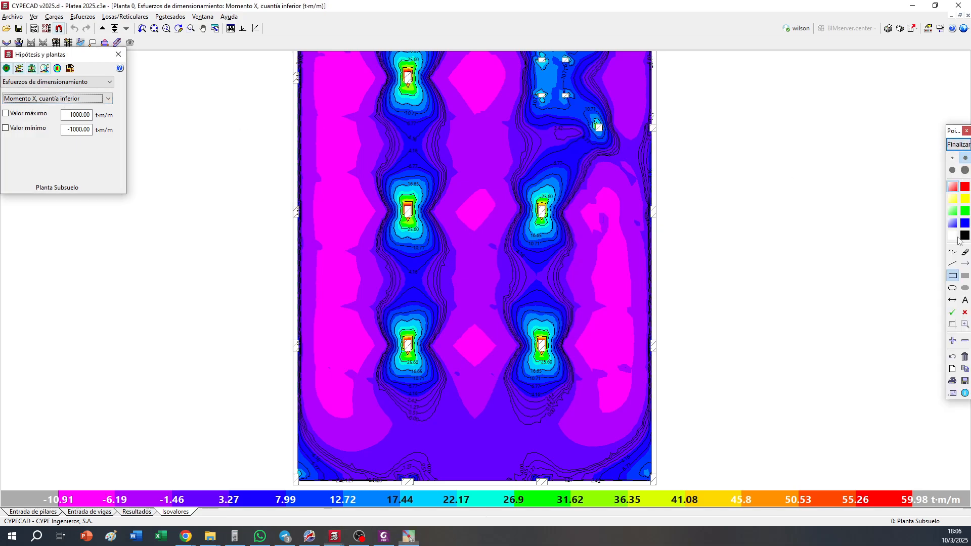
{"action": "left_click", "coordinate": [964, 236]}
{"action": "left_click_drag", "start_coordinate": [683, 207], "coordinate": [849, 208]}
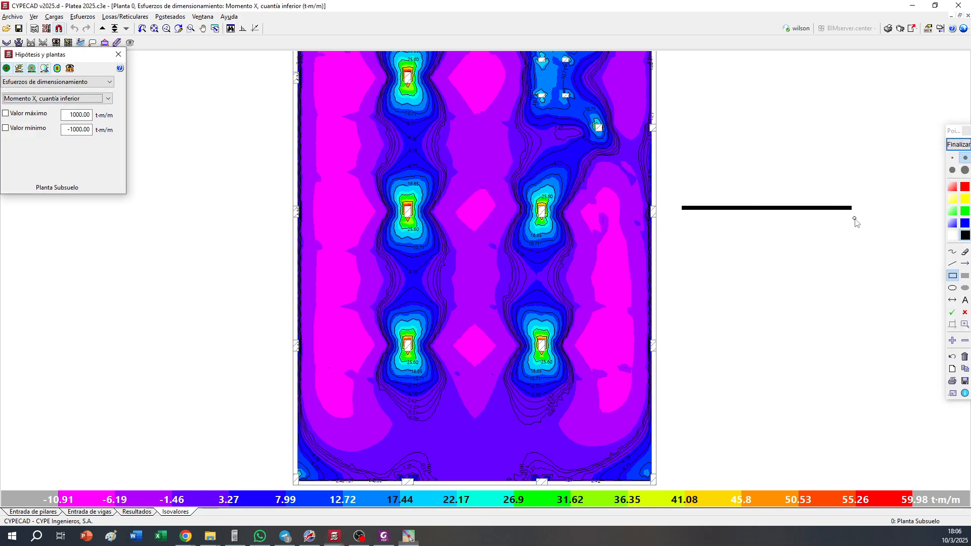
{"action": "left_click", "coordinate": [964, 324]}
{"action": "left_click", "coordinate": [952, 263]}
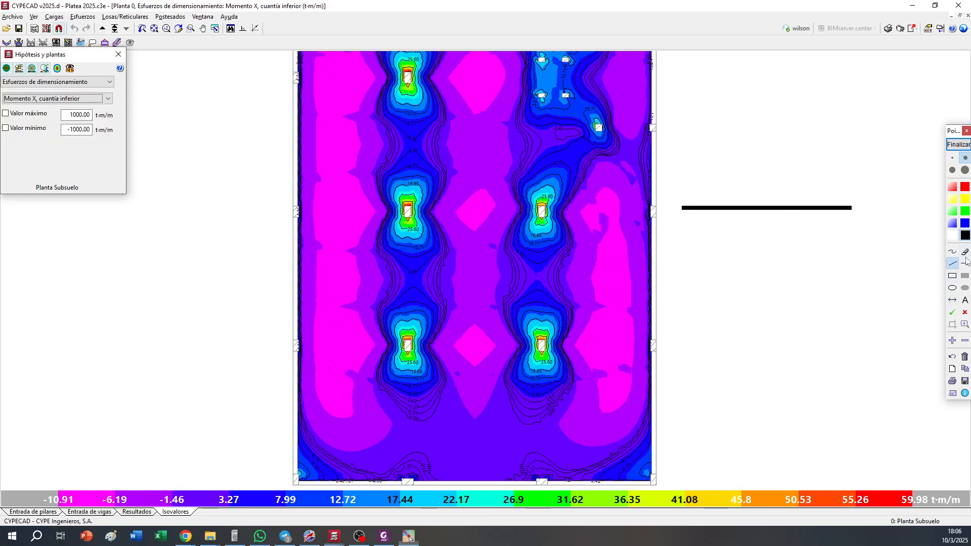
{"action": "left_click", "coordinate": [964, 357]}
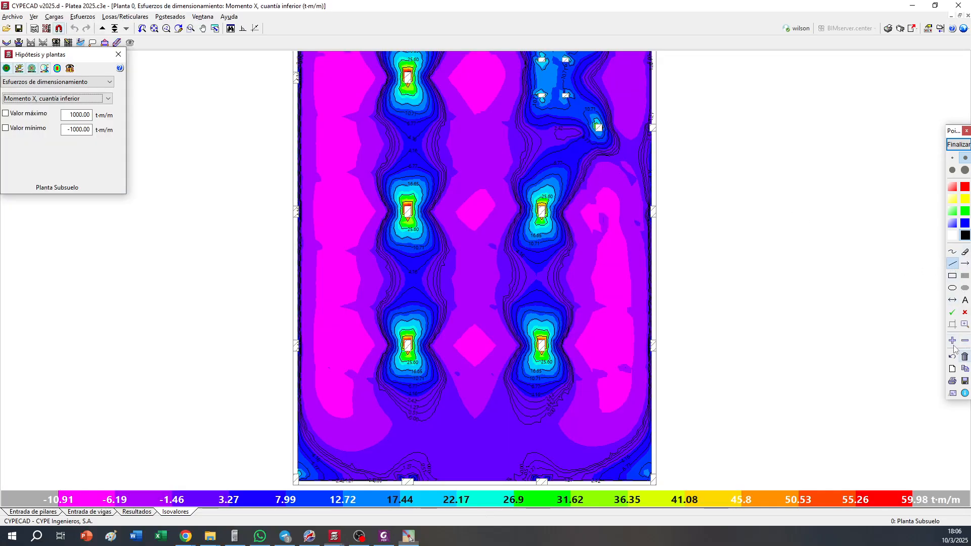
Annotate the screen beside the plan with a black horizontal slab line, two triangular supports above it and a filled red band beneath
{"action": "left_click_drag", "start_coordinate": [697, 212], "coordinate": [874, 212]}
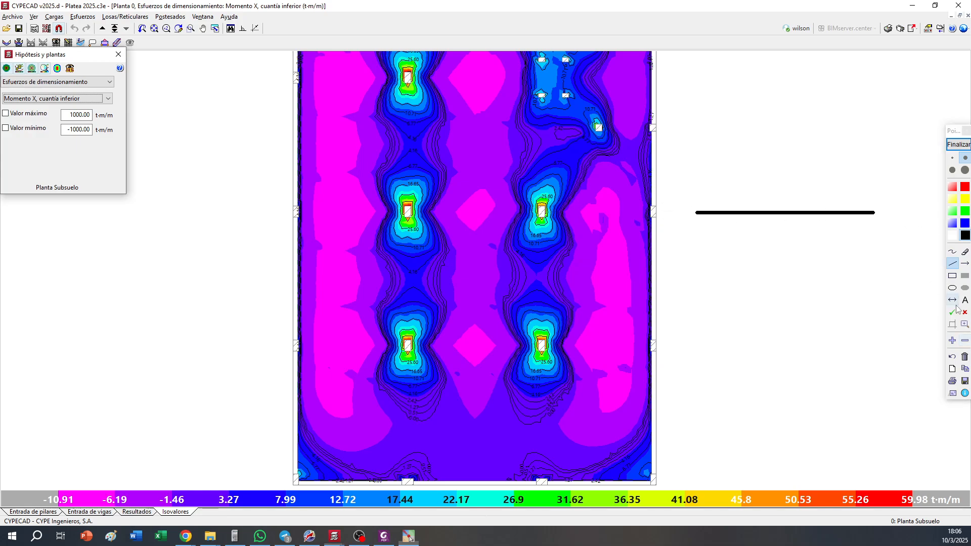
{"action": "mouse_move", "coordinate": [707, 201]}
{"action": "left_mouse_down"}
{"action": "mouse_move", "coordinate": [714, 215]}
{"action": "mouse_move", "coordinate": [721, 200]}
{"action": "left_mouse_up"}
{"action": "mouse_move", "coordinate": [836, 201]}
{"action": "left_mouse_down"}
{"action": "mouse_move", "coordinate": [841, 211]}
{"action": "mouse_move", "coordinate": [846, 198]}
{"action": "left_mouse_up"}
{"action": "left_click", "coordinate": [952, 189]}
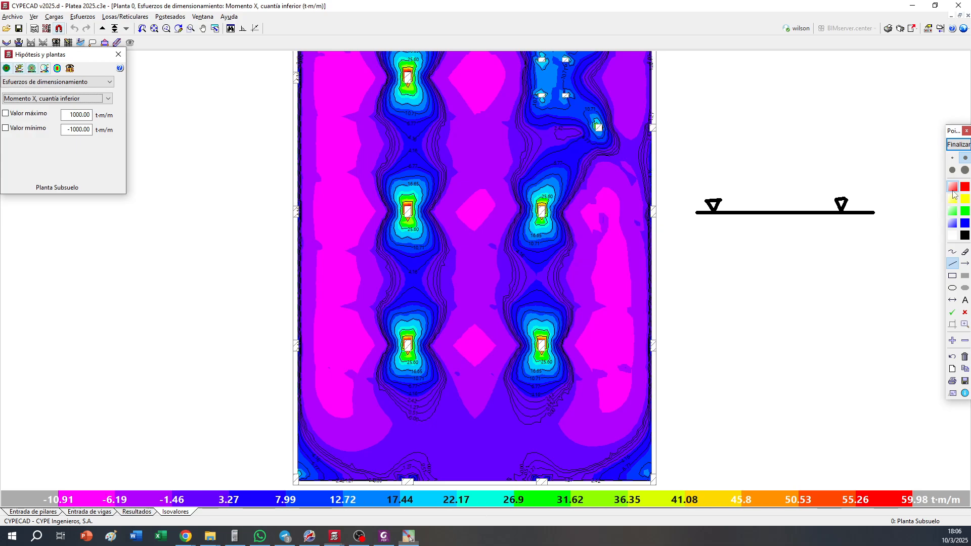
{"action": "left_click", "coordinate": [952, 276]}
{"action": "left_click_drag", "start_coordinate": [695, 213], "coordinate": [874, 234]}
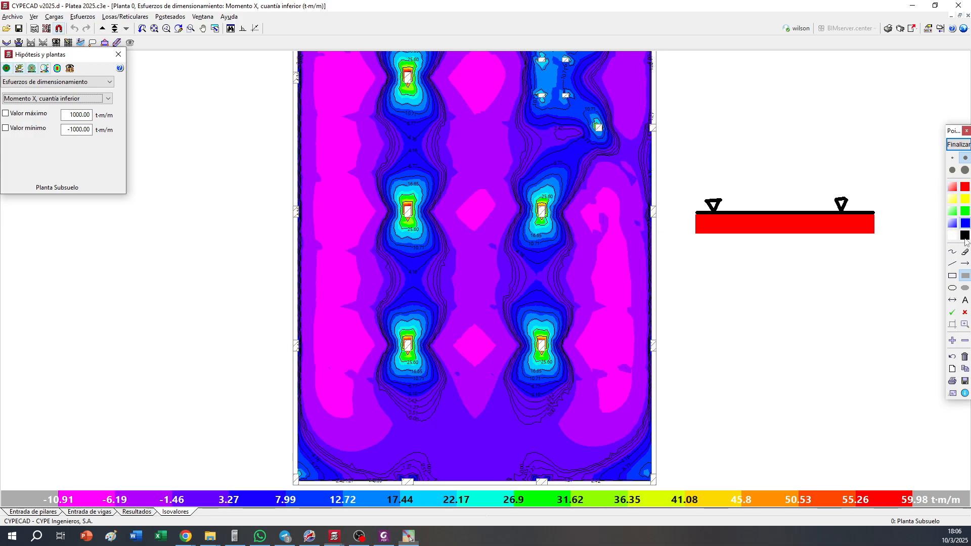
Sketch a blue moment curve over the slab diagram, label it M+ below a support and M- above midspan, and end the annotation
{"action": "left_click", "coordinate": [952, 252]}
{"action": "mouse_move", "coordinate": [694, 212]}
{"action": "left_mouse_down"}
{"action": "mouse_move", "coordinate": [715, 243]}
{"action": "mouse_move", "coordinate": [799, 200]}
{"action": "mouse_move", "coordinate": [832, 260]}
{"action": "mouse_move", "coordinate": [876, 221]}
{"action": "left_mouse_up"}
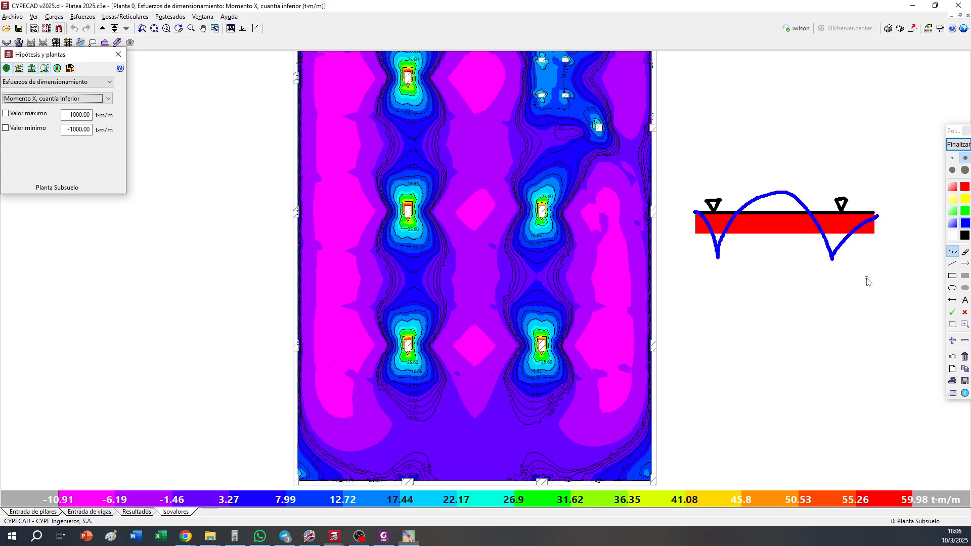
{"action": "mouse_move", "coordinate": [705, 290]}
{"action": "left_mouse_down"}
{"action": "mouse_move", "coordinate": [709, 275]}
{"action": "mouse_move", "coordinate": [720, 290]}
{"action": "mouse_move", "coordinate": [739, 284]}
{"action": "mouse_move", "coordinate": [731, 295]}
{"action": "left_mouse_up"}
{"action": "mouse_move", "coordinate": [766, 185]}
{"action": "left_mouse_down"}
{"action": "mouse_move", "coordinate": [769, 174]}
{"action": "mouse_move", "coordinate": [777, 184]}
{"action": "mouse_move", "coordinate": [790, 176]}
{"action": "left_mouse_up"}
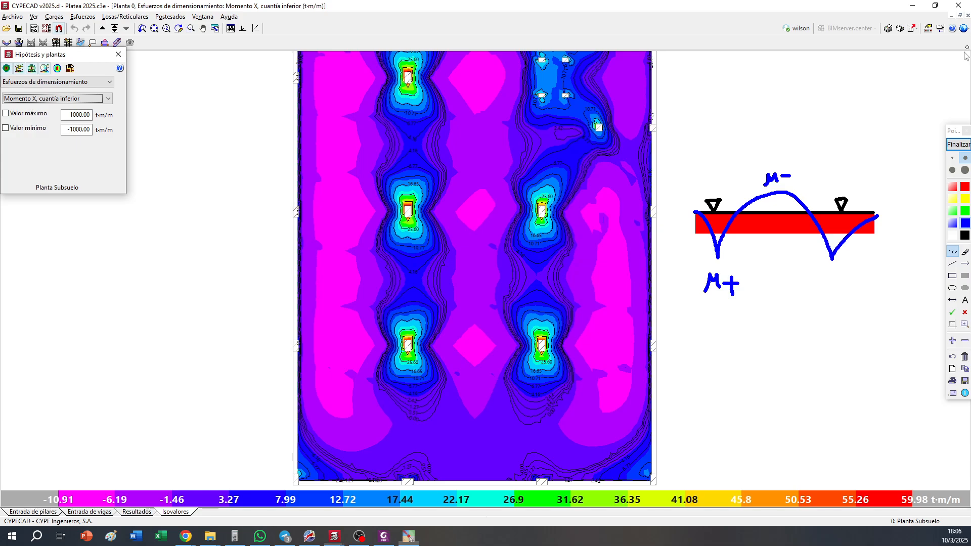
{"action": "left_click", "coordinate": [958, 144]}
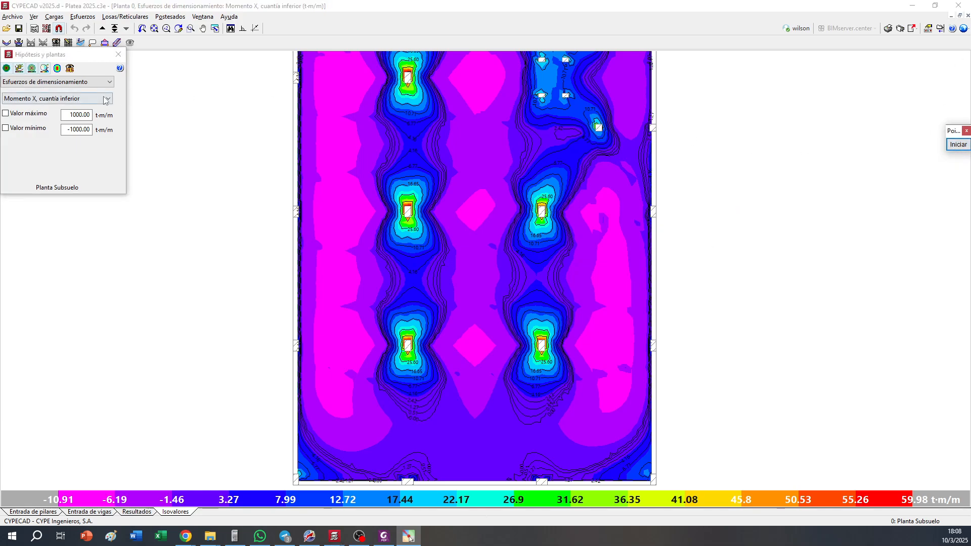
Switch the slab plot from coloured isovalues to isolines and display Momento X, cuantía superior
{"action": "left_click", "coordinate": [9, 70]}
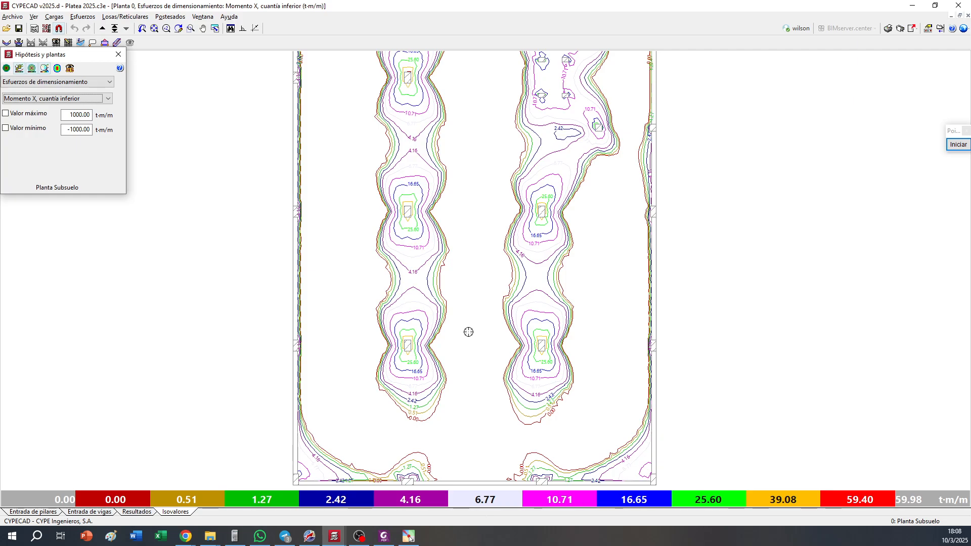
{"action": "left_click", "coordinate": [79, 100]}
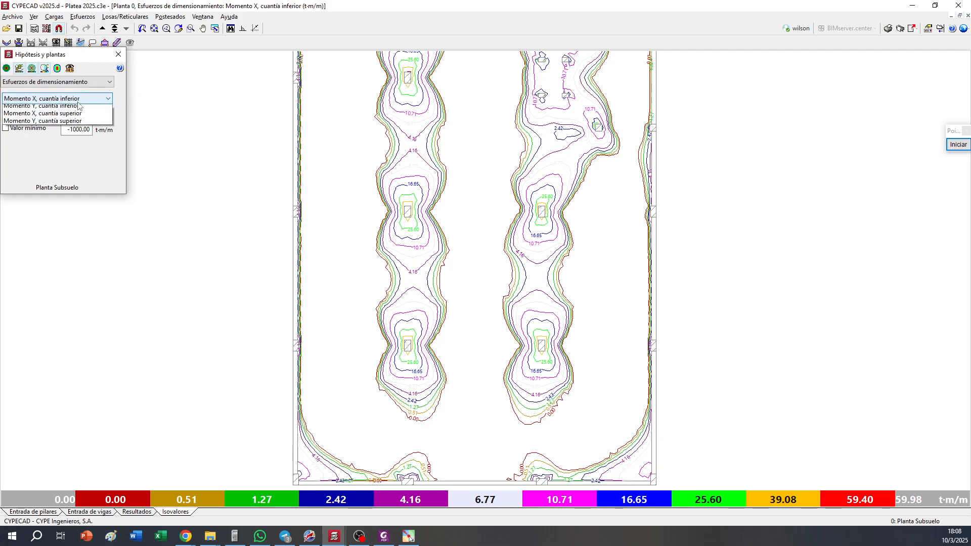
{"action": "left_click", "coordinate": [61, 146]}
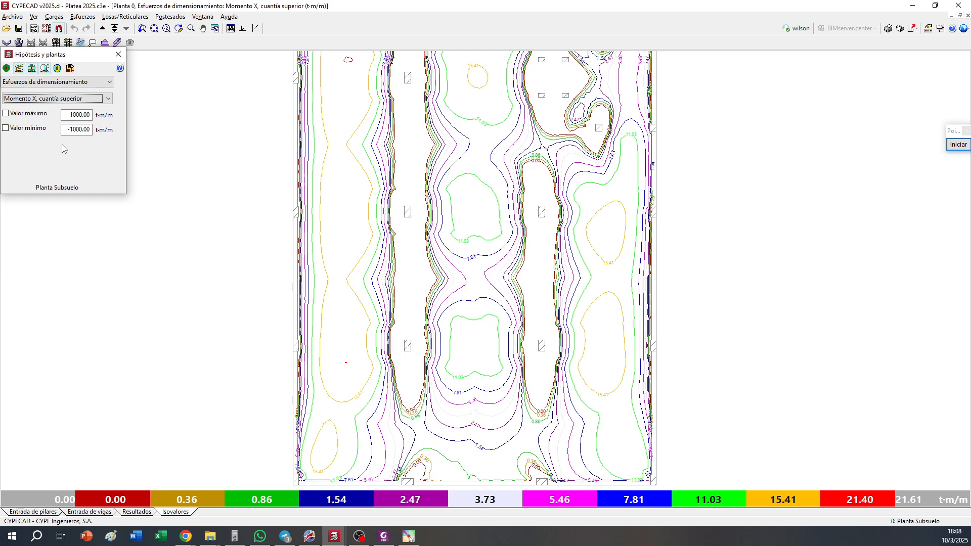
Plot the Momento X, cuantía superior averaged over a 3 m wide band crossing the slab through column C10
{"action": "left_click_drag", "start_coordinate": [68, 52], "coordinate": [69, 60]}
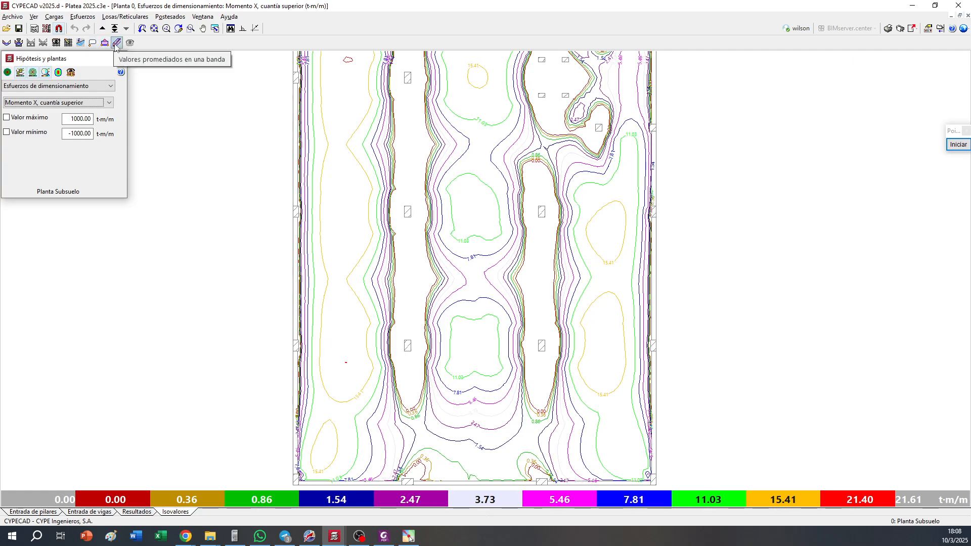
{"action": "left_click", "coordinate": [117, 43]}
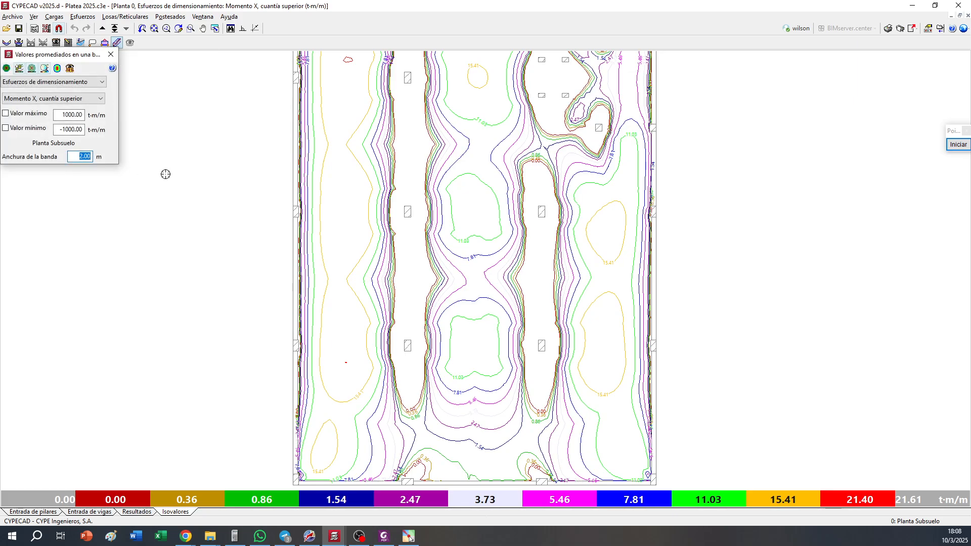
{"action": "type", "text": "3"}
{"action": "key", "text": "Tab"}
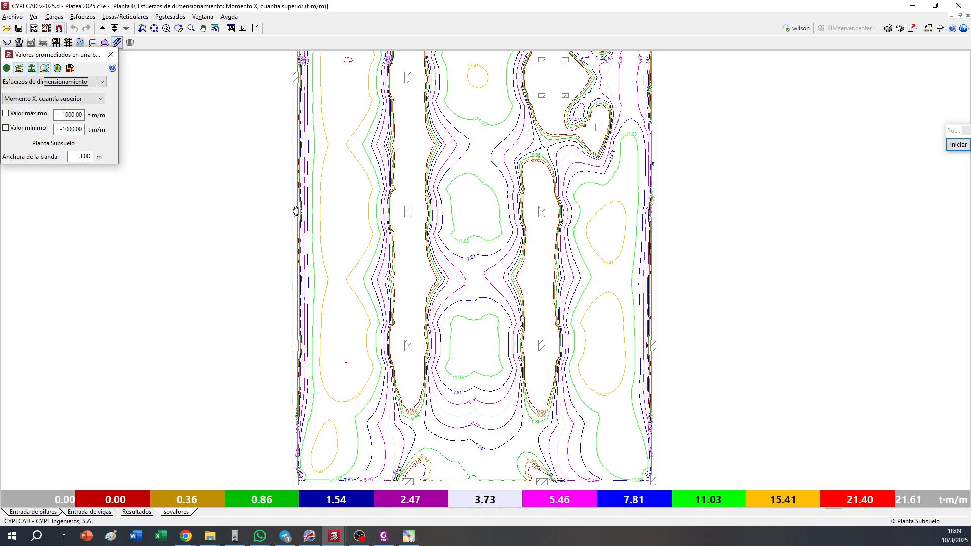
{"action": "left_click", "coordinate": [298, 211]}
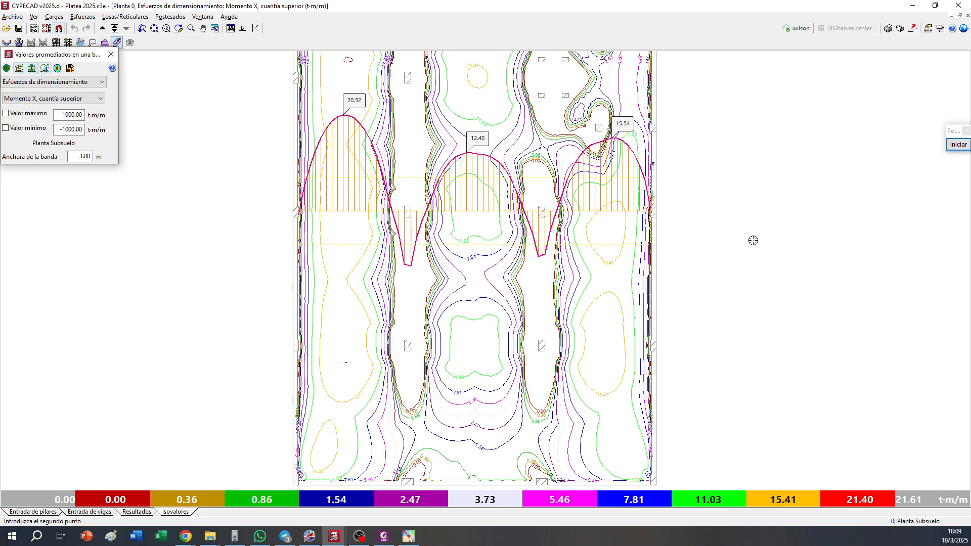
{"action": "left_click", "coordinate": [753, 240]}
{"action": "left_click", "coordinate": [293, 276]}
Display Momento Y, cuantía inferior and plot its 3 m band averages lengthwise along both interior column lines and near both side edges
{"action": "left_click", "coordinate": [100, 98]}
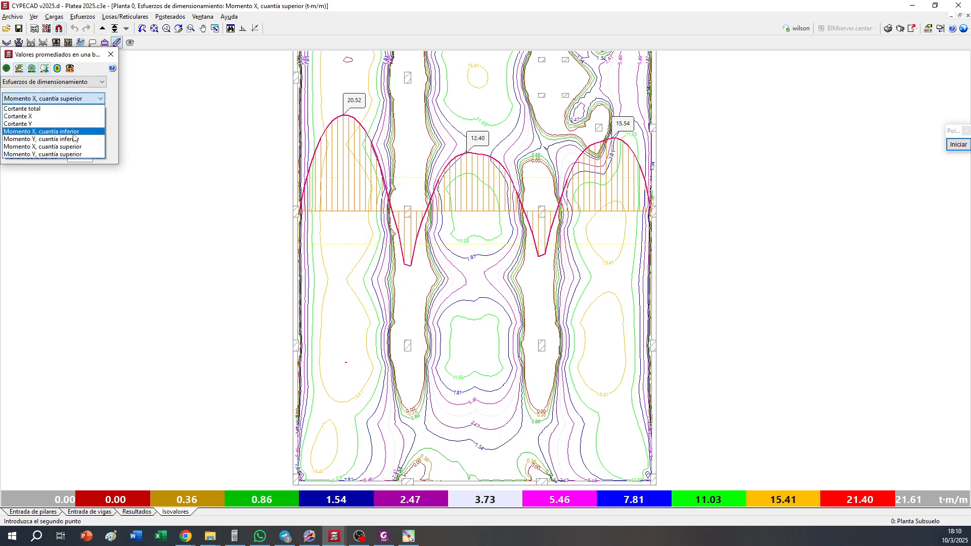
{"action": "left_click", "coordinate": [61, 150]}
{"action": "scroll", "coordinate": [506, 196], "scroll_direction": "down", "scroll_amount": 4}
{"action": "middle_click_drag", "start_coordinate": [509, 176], "coordinate": [495, 222]}
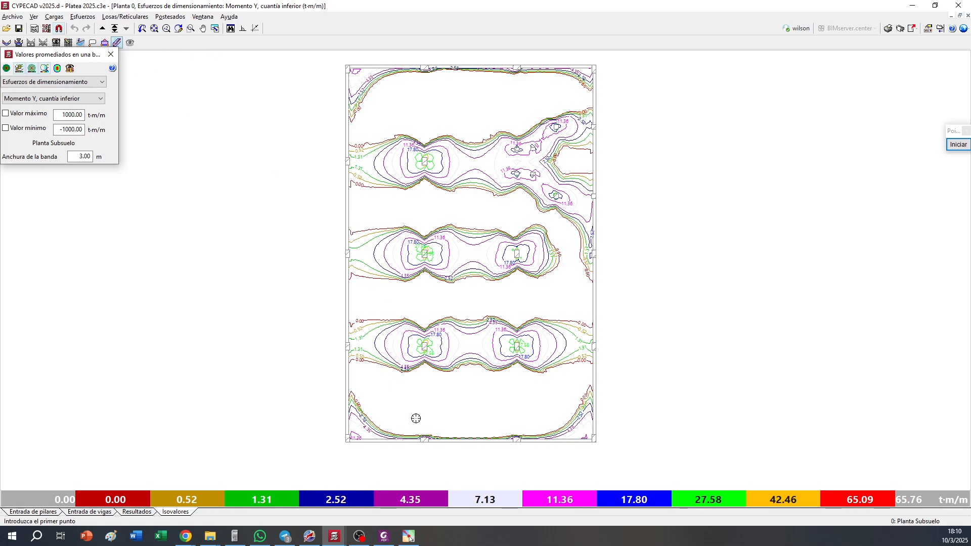
{"action": "left_click", "coordinate": [422, 441]}
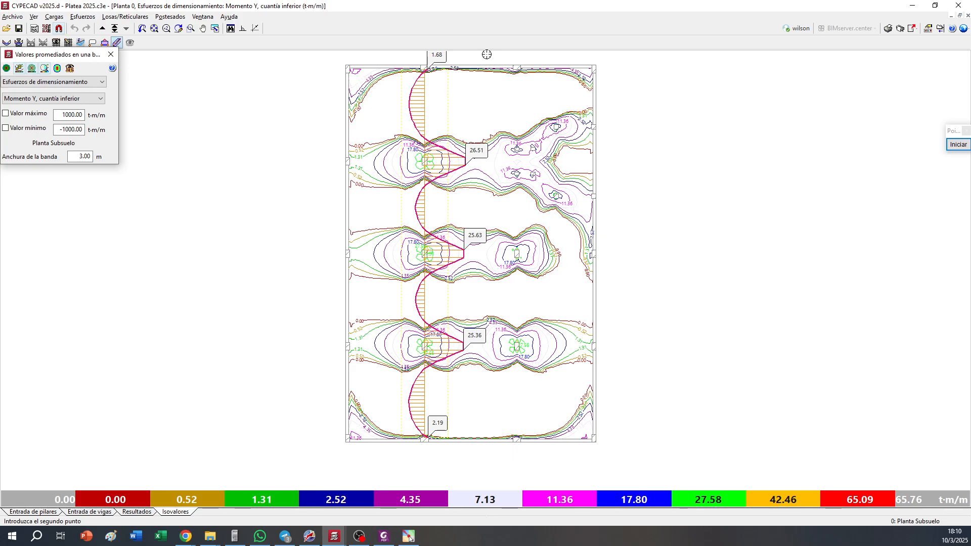
{"action": "left_click", "coordinate": [515, 408]}
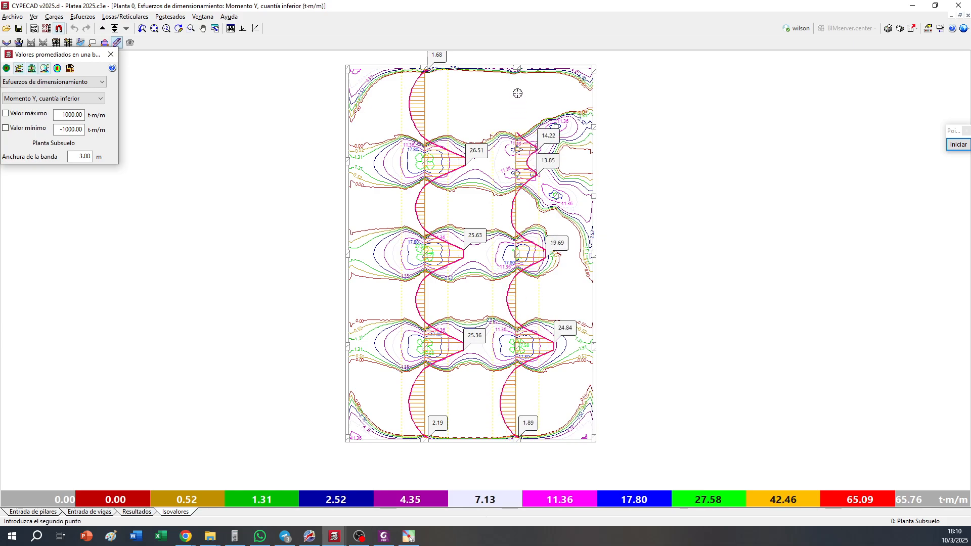
{"action": "left_click", "coordinate": [578, 440]}
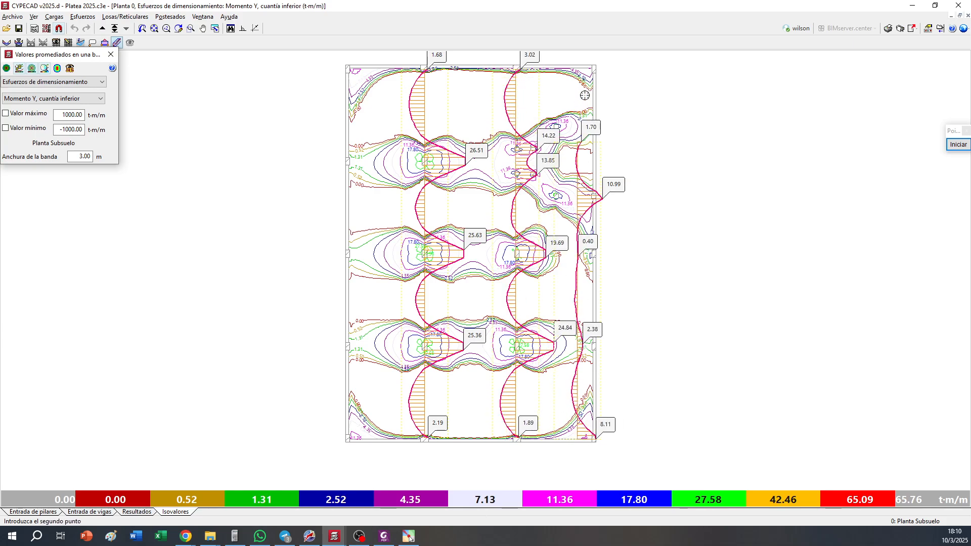
{"action": "left_click", "coordinate": [588, 55]}
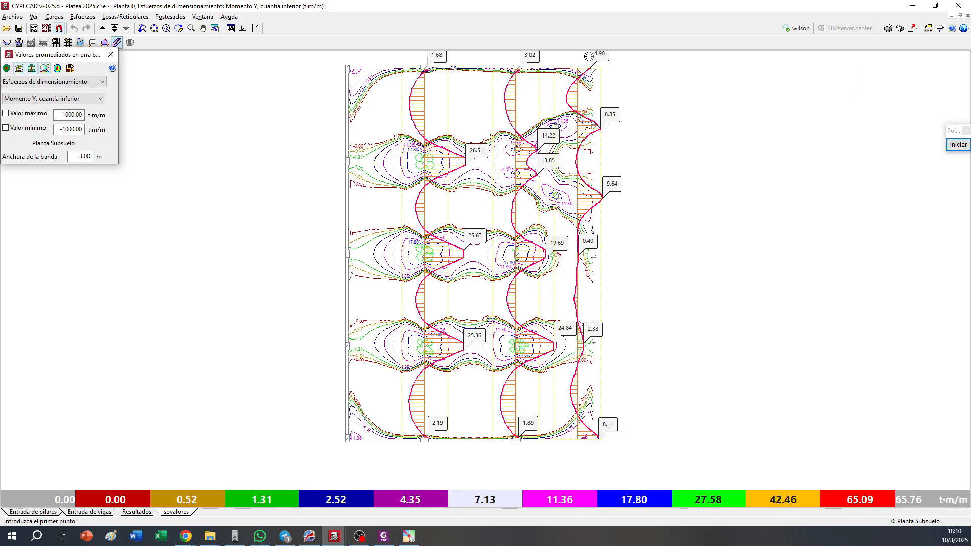
{"action": "left_click", "coordinate": [372, 435]}
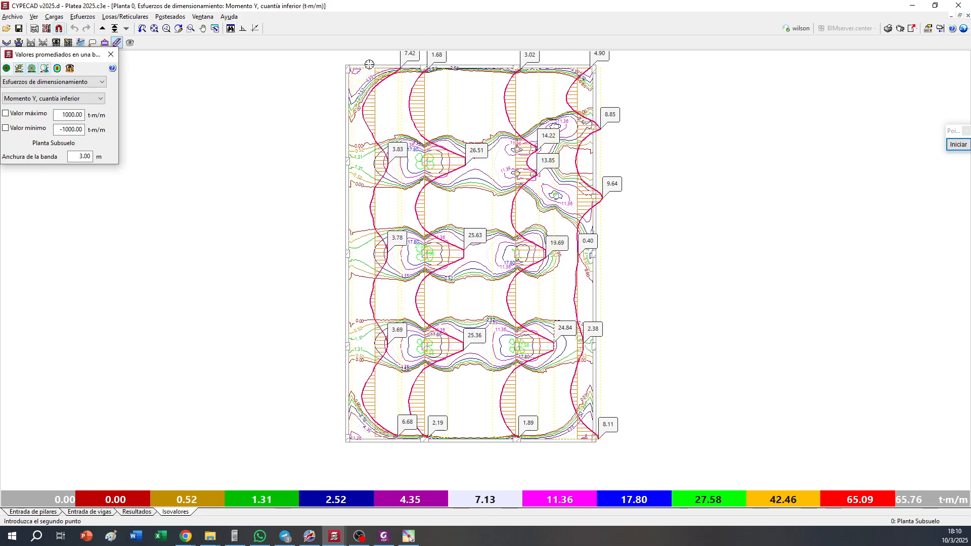
{"action": "left_click", "coordinate": [958, 144]}
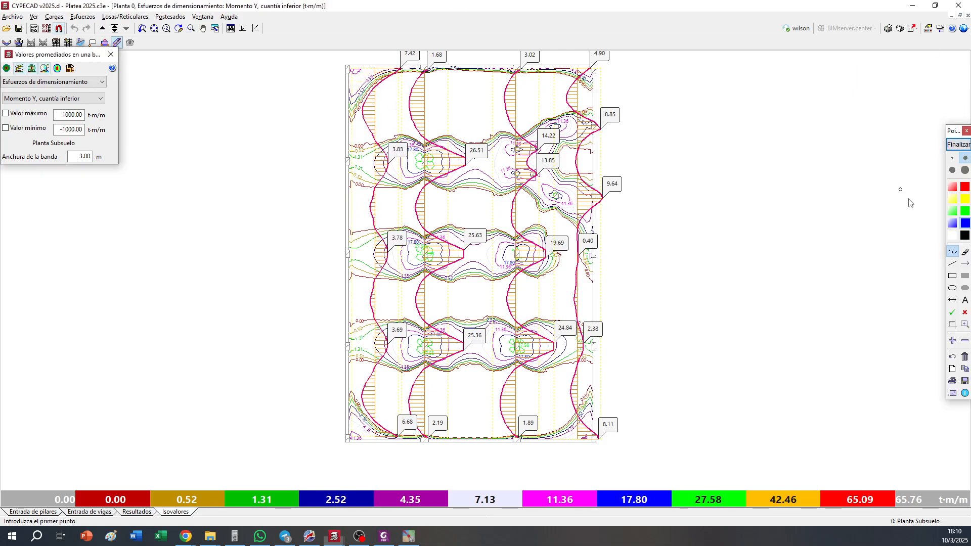
{"action": "left_click", "coordinate": [952, 187]}
{"action": "left_click_drag", "start_coordinate": [385, 226], "coordinate": [408, 241]}
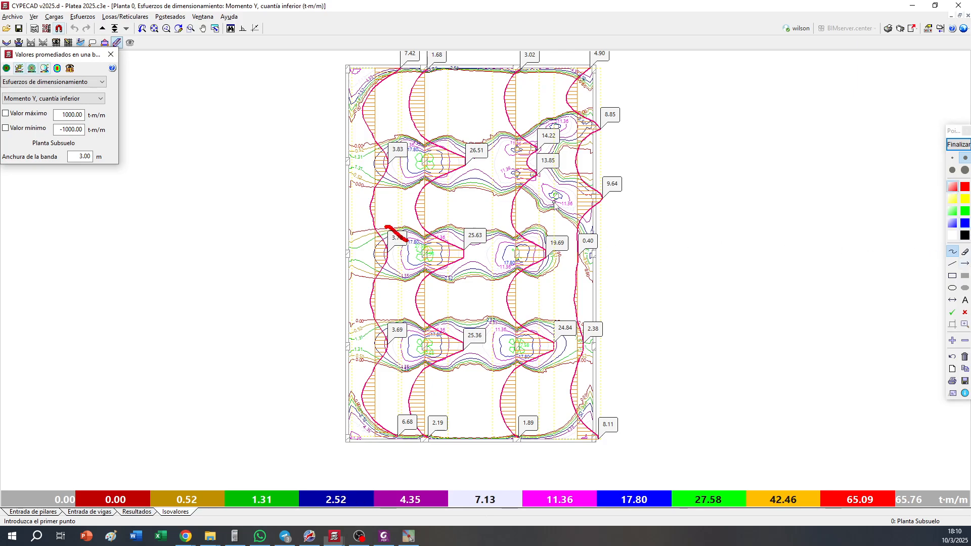
{"action": "left_click", "coordinate": [965, 324]}
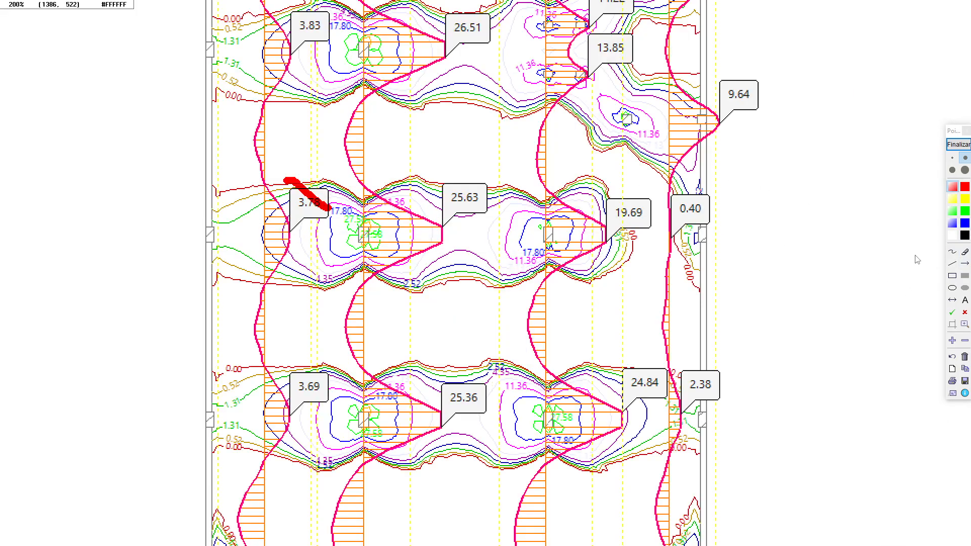
{"action": "scroll", "coordinate": [915, 256], "scroll_direction": "up", "scroll_amount": 1}
{"action": "left_click", "coordinate": [965, 341]}
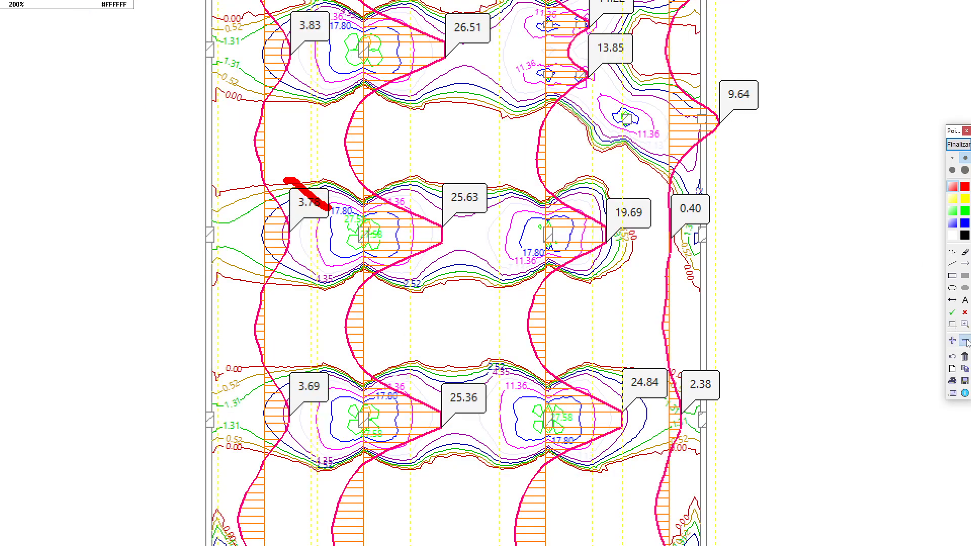
{"action": "left_click", "coordinate": [965, 341]}
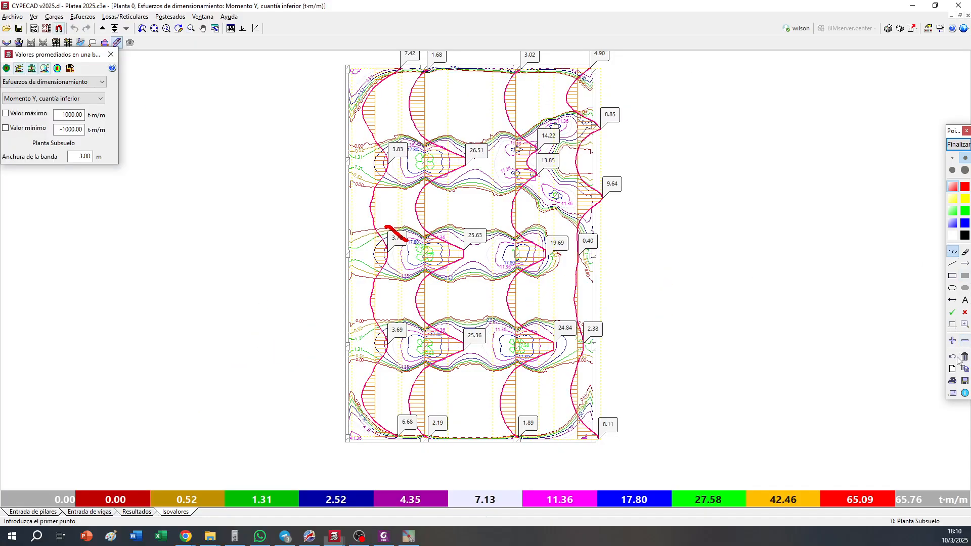
{"action": "left_click", "coordinate": [952, 357]}
Outline the 3.78 and 25.63 moment labels on the middle column row with thin red rectangles
{"action": "left_click", "coordinate": [952, 275]}
{"action": "left_click", "coordinate": [952, 158]}
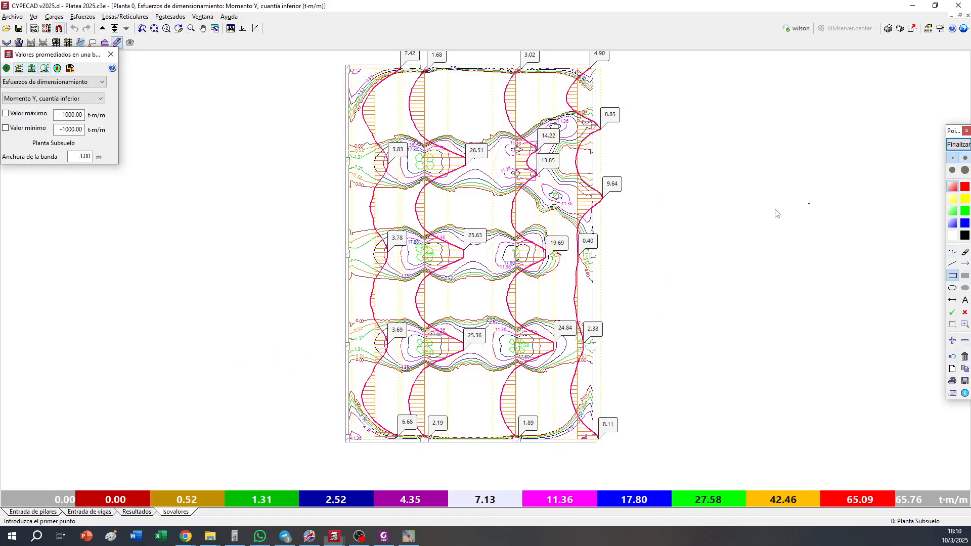
{"action": "left_click_drag", "start_coordinate": [384, 228], "coordinate": [407, 247]}
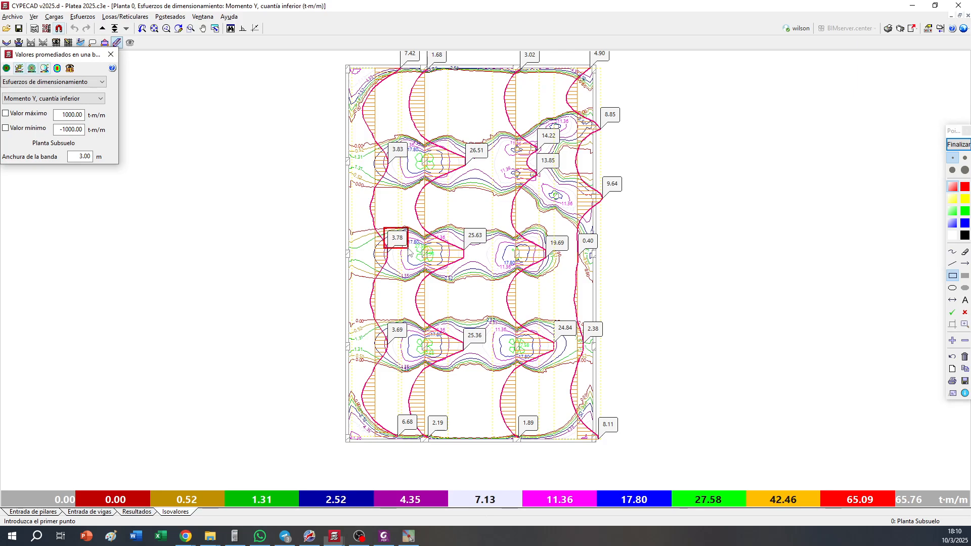
{"action": "left_click_drag", "start_coordinate": [453, 223], "coordinate": [488, 245]}
Clear the red marks, end the annotation, and remove the band-average diagrams from the Momento Y plot
{"action": "left_click", "coordinate": [964, 356]}
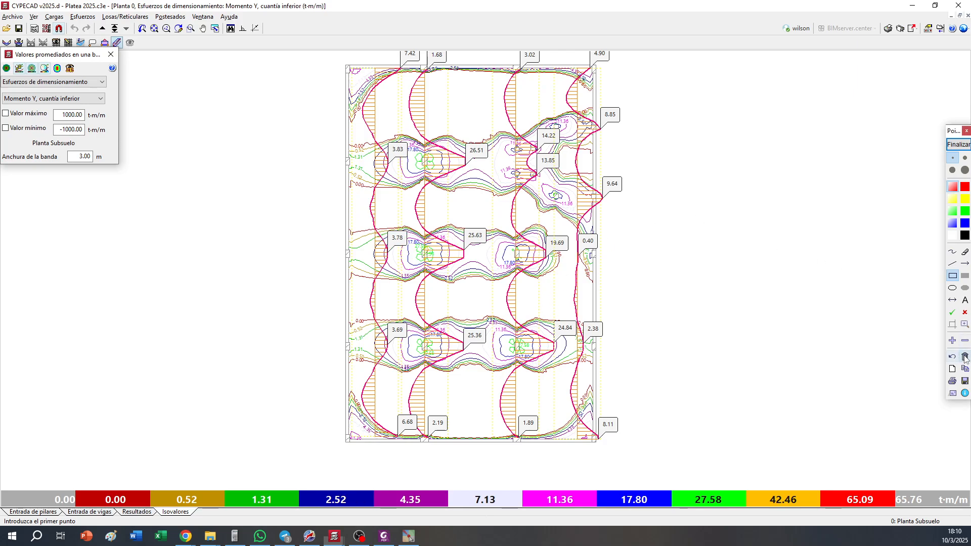
{"action": "right_click", "coordinate": [742, 289]}
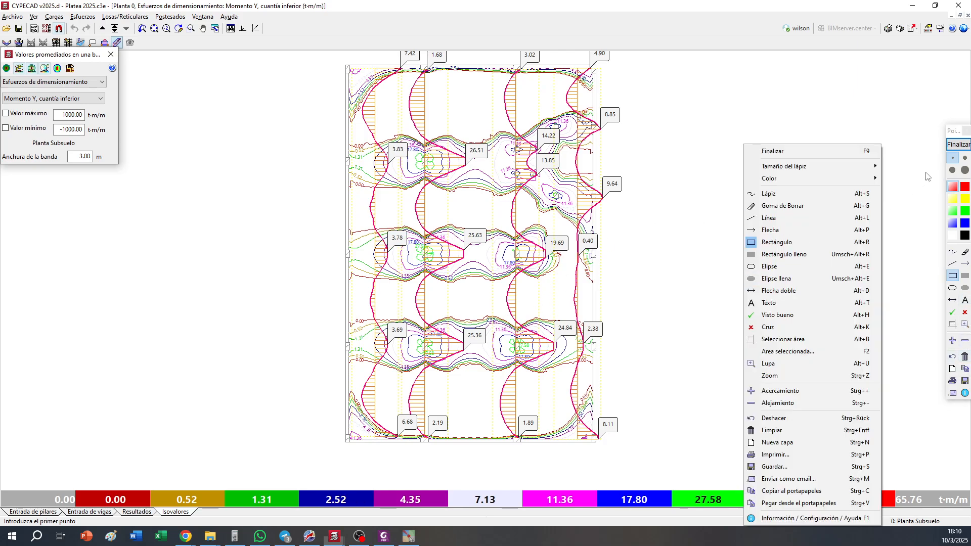
{"action": "left_click", "coordinate": [959, 145]}
{"action": "middle_click_drag", "start_coordinate": [767, 191], "coordinate": [771, 198]}
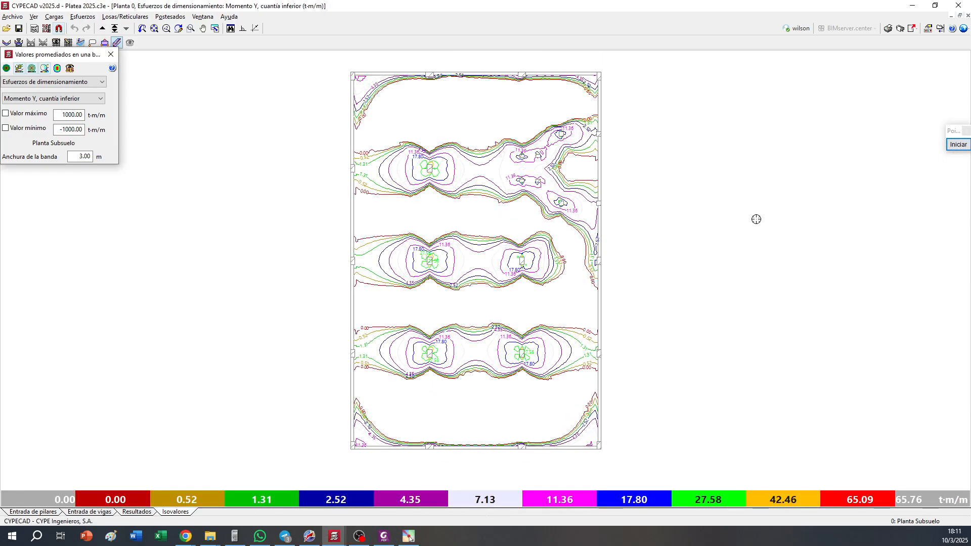
Return to the slab results and turn off the display of Armadura por tensiones tangenciales
{"action": "left_click", "coordinate": [137, 513]}
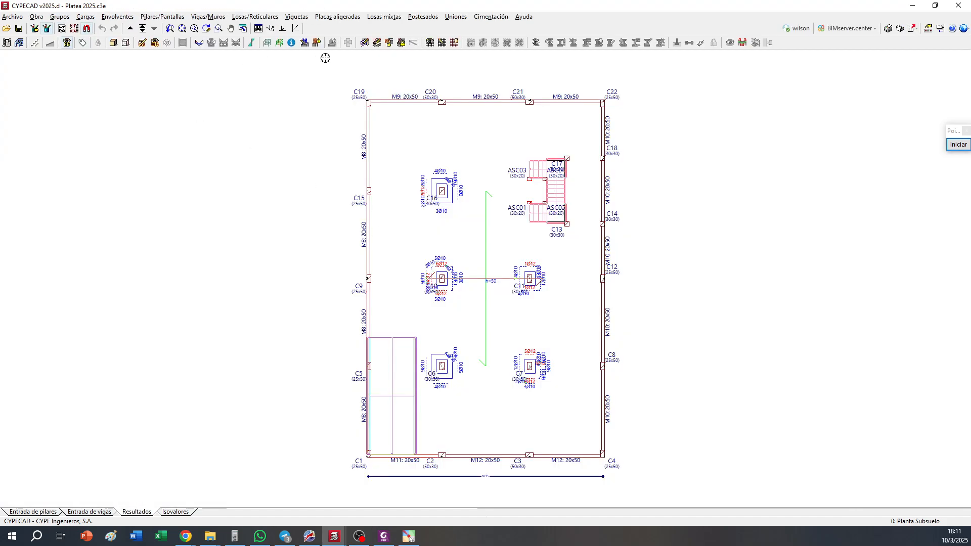
{"action": "left_click", "coordinate": [429, 43]}
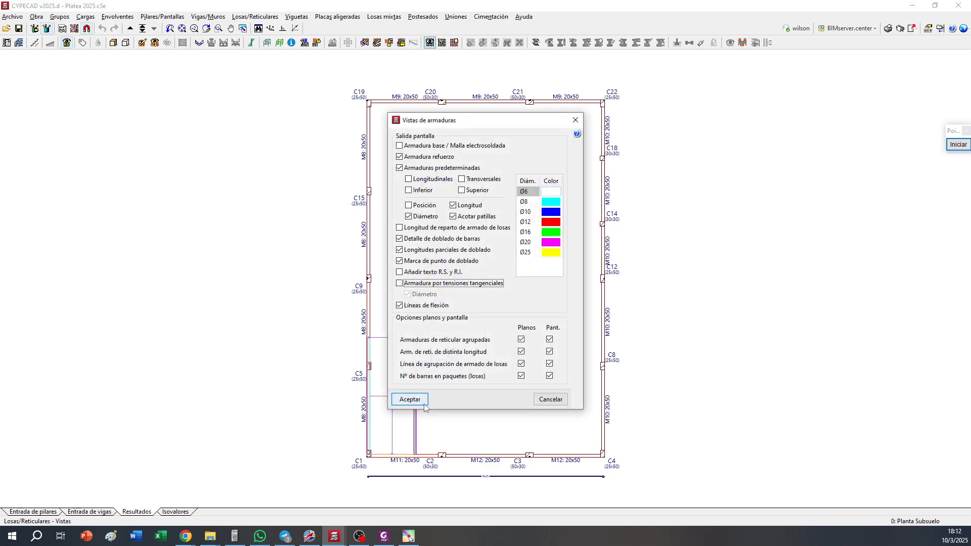
{"action": "left_click", "coordinate": [409, 399]}
Annotate the plan with straight black lines along column lines C20–C2, C21–C3, C8–C5 and C9–C12
{"action": "left_click", "coordinate": [957, 145]}
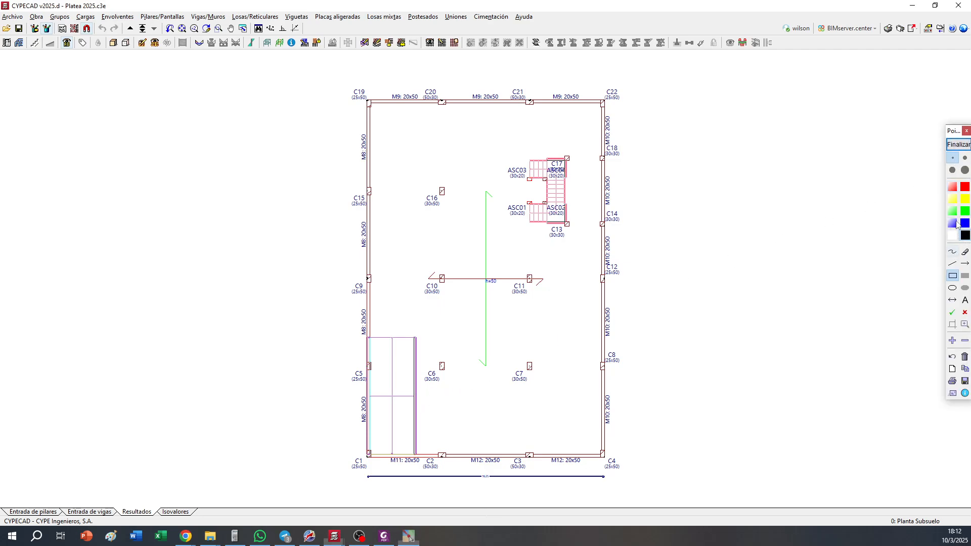
{"action": "left_click", "coordinate": [965, 276]}
{"action": "left_click", "coordinate": [952, 263]}
{"action": "mouse_move", "coordinate": [441, 101]}
{"action": "left_mouse_down"}
{"action": "mouse_move", "coordinate": [467, 228]}
{"action": "mouse_move", "coordinate": [442, 457]}
{"action": "left_mouse_up"}
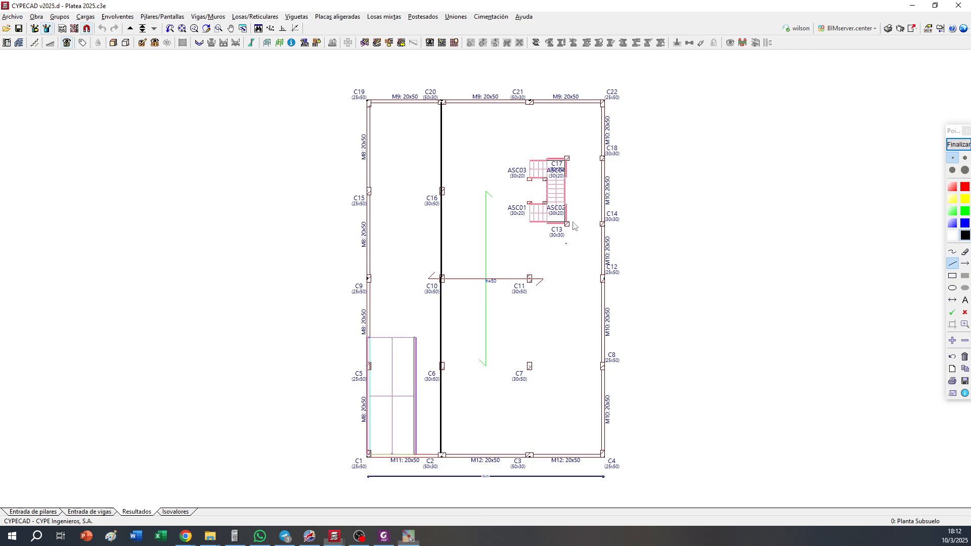
{"action": "left_click_drag", "start_coordinate": [530, 104], "coordinate": [528, 457]}
{"action": "left_click_drag", "start_coordinate": [602, 365], "coordinate": [369, 366]}
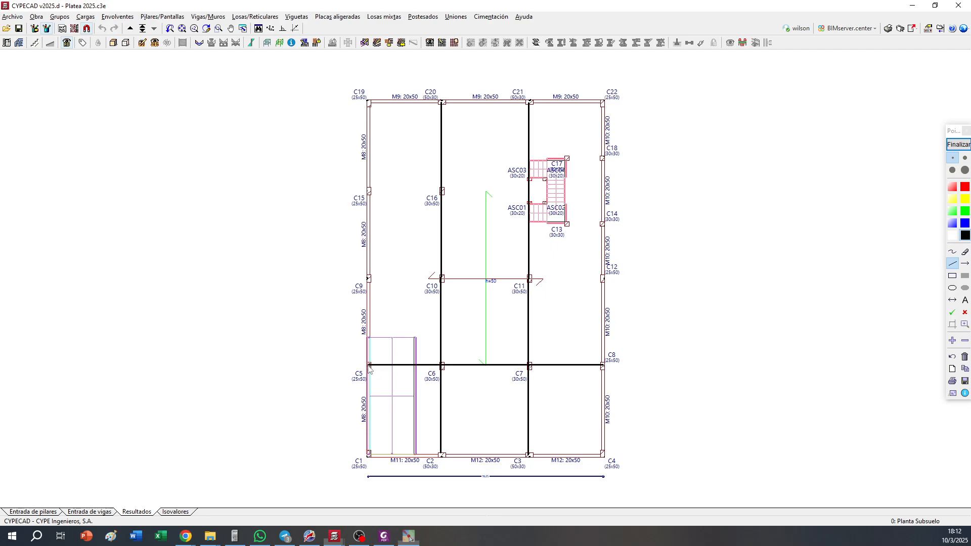
{"action": "left_click_drag", "start_coordinate": [368, 278], "coordinate": [602, 279]}
Add black lines from C18 and C14 past the stair core, between C17 and C13, and from C15 through C16
{"action": "left_click_drag", "start_coordinate": [601, 162], "coordinate": [527, 160]}
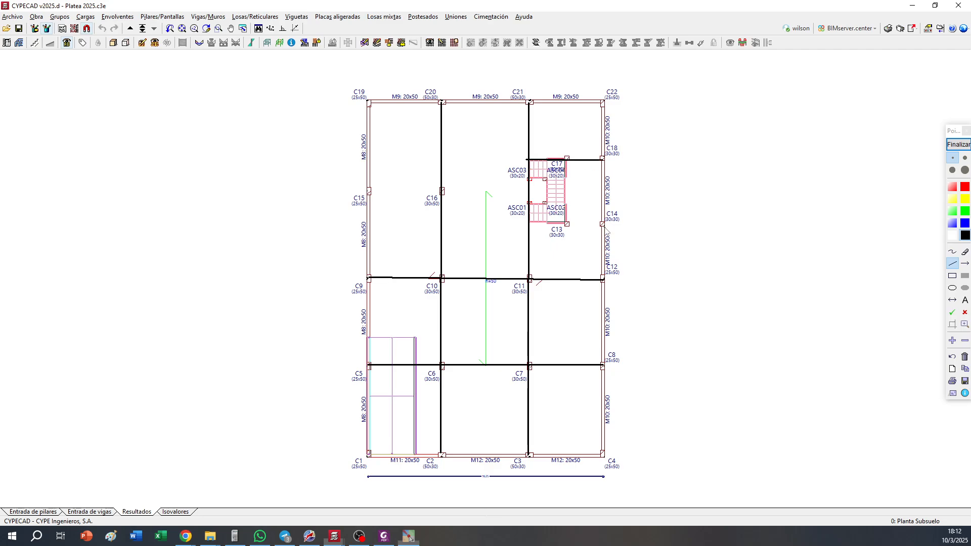
{"action": "left_click_drag", "start_coordinate": [601, 223], "coordinate": [527, 228]}
{"action": "mouse_move", "coordinate": [567, 161]}
{"action": "left_mouse_down"}
{"action": "mouse_move", "coordinate": [568, 234]}
{"action": "mouse_move", "coordinate": [568, 226]}
{"action": "left_mouse_up"}
{"action": "left_click_drag", "start_coordinate": [370, 192], "coordinate": [529, 196]}
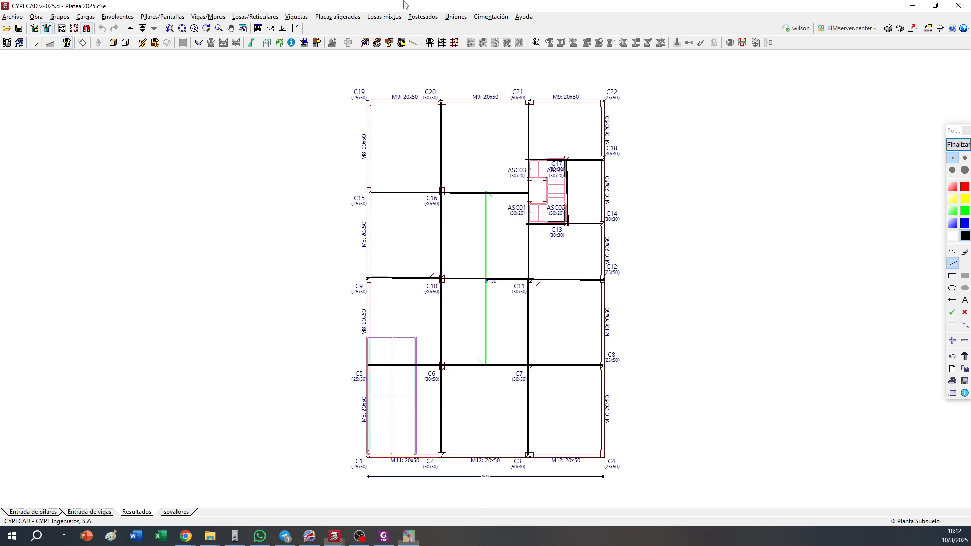
Sketch a black cross-section beside the plan with a deep foundation beam, thin slabs on both sides and a column above
{"action": "left_click", "coordinate": [838, 273]}
{"action": "left_click", "coordinate": [953, 276]}
{"action": "left_click_drag", "start_coordinate": [676, 160], "coordinate": [822, 220]}
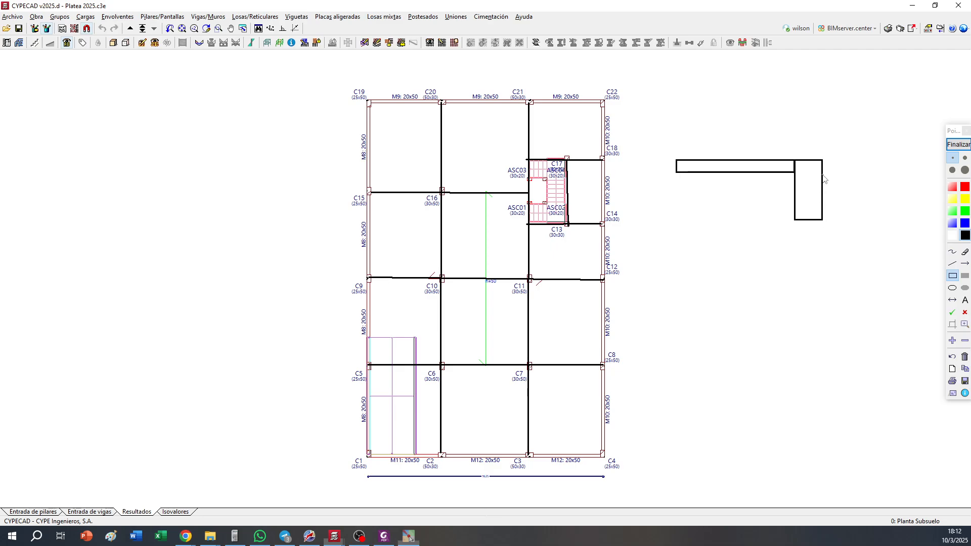
{"action": "left_click_drag", "start_coordinate": [822, 175], "coordinate": [913, 159]}
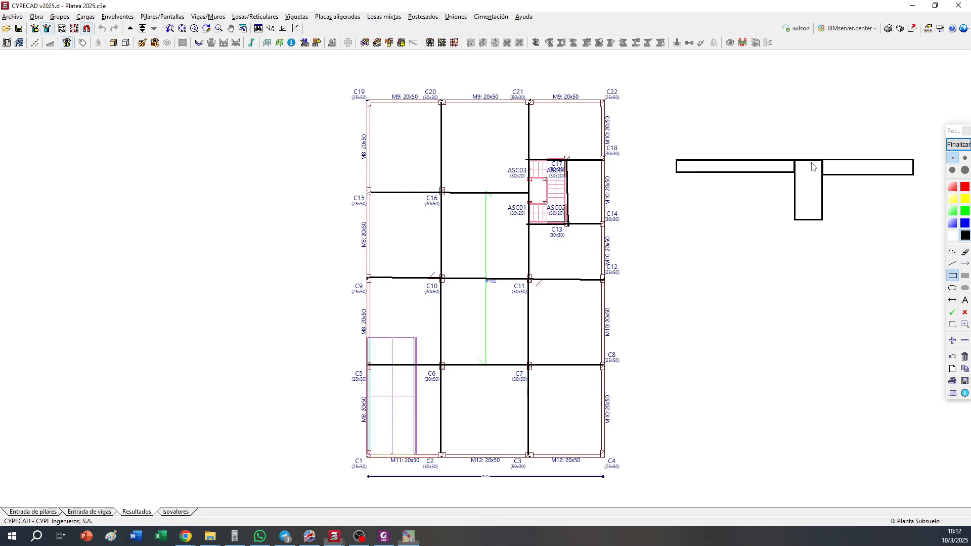
{"action": "left_click_drag", "start_coordinate": [802, 159], "coordinate": [815, 45]}
{"action": "left_click", "coordinate": [851, 124]}
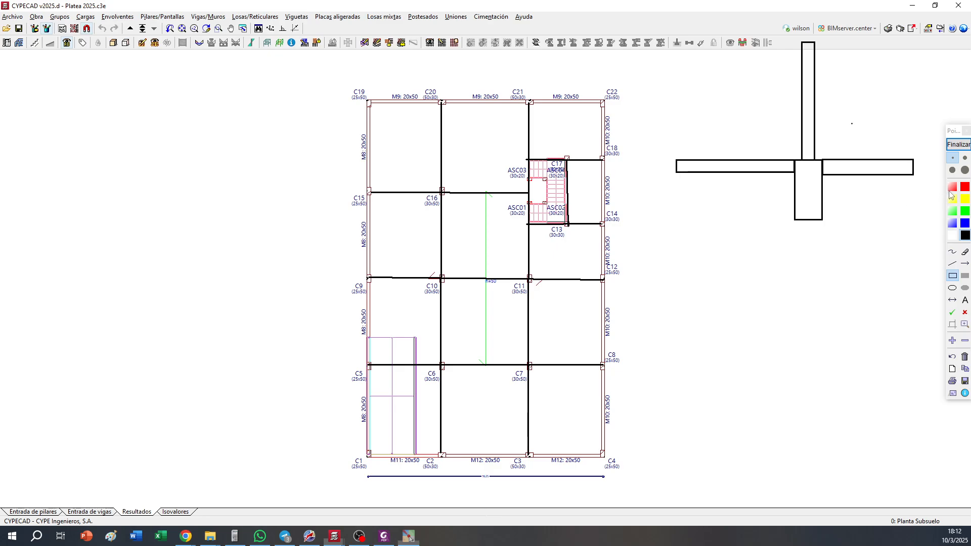
{"action": "left_click", "coordinate": [952, 251]}
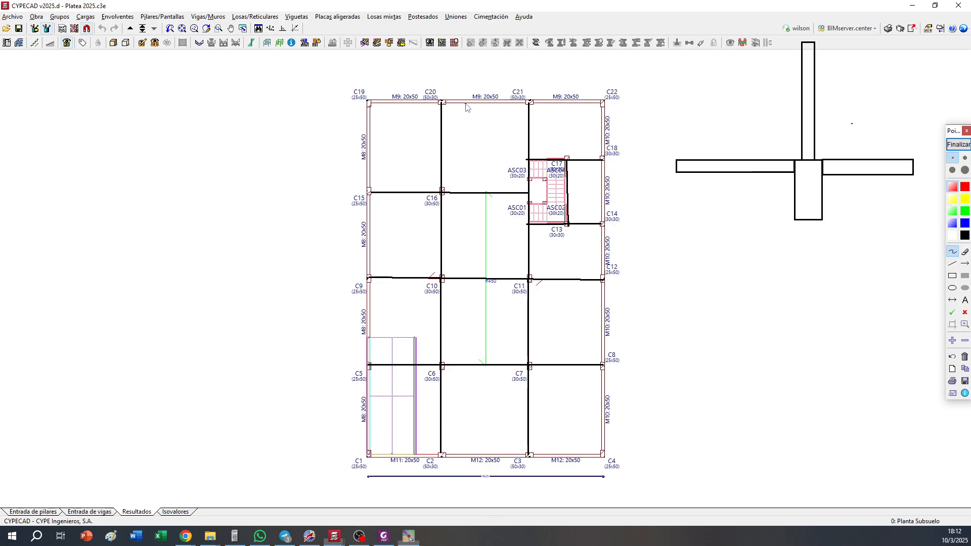
{"action": "mouse_move", "coordinate": [466, 105]}
{"action": "left_mouse_down"}
{"action": "mouse_move", "coordinate": [435, 124]}
{"action": "mouse_move", "coordinate": [431, 154]}
{"action": "mouse_move", "coordinate": [462, 199]}
{"action": "mouse_move", "coordinate": [438, 234]}
{"action": "mouse_move", "coordinate": [458, 293]}
{"action": "mouse_move", "coordinate": [435, 328]}
{"action": "mouse_move", "coordinate": [440, 368]}
{"action": "mouse_move", "coordinate": [452, 369]}
{"action": "left_mouse_up"}
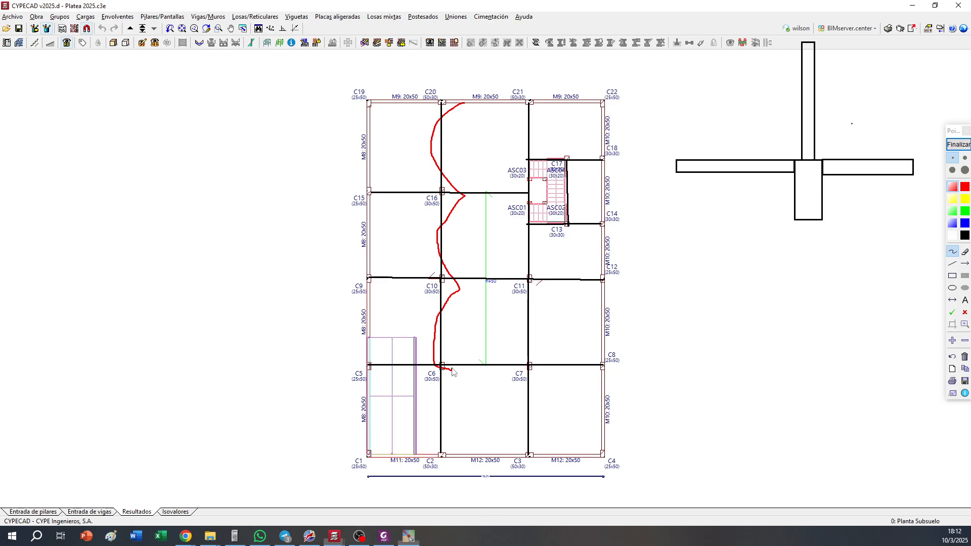
{"action": "scroll", "coordinate": [467, 278], "scroll_direction": "up", "scroll_amount": 1}
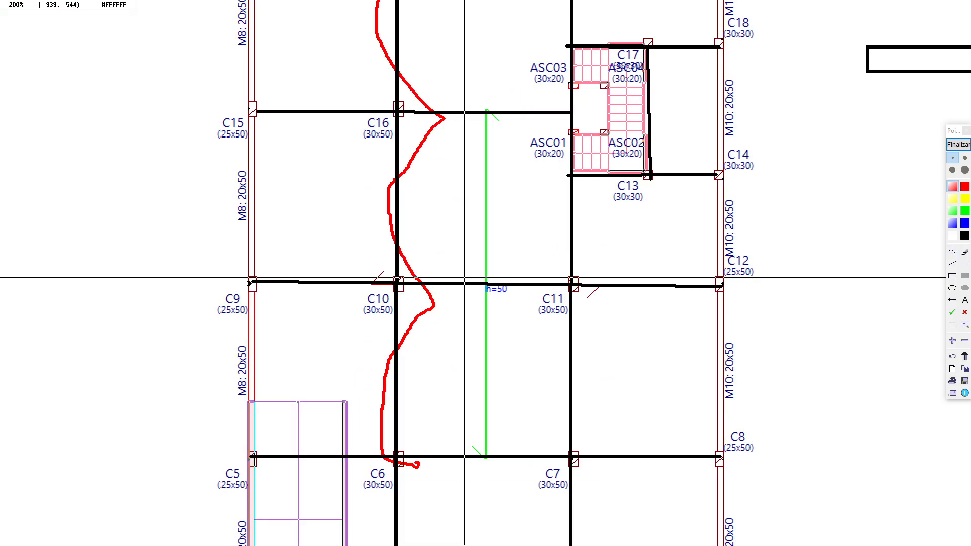
{"action": "scroll", "coordinate": [940, 339], "scroll_direction": "down", "scroll_amount": 1}
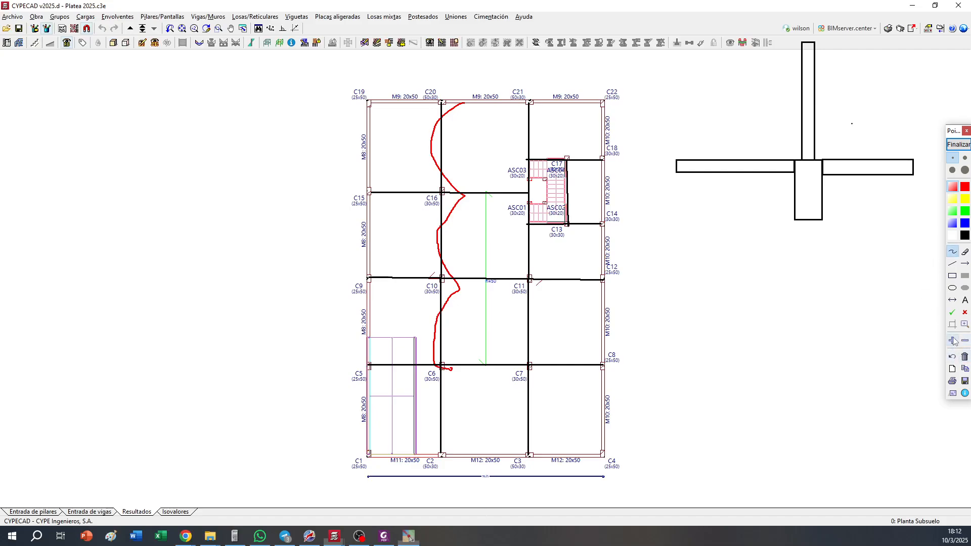
{"action": "left_click", "coordinate": [952, 357]}
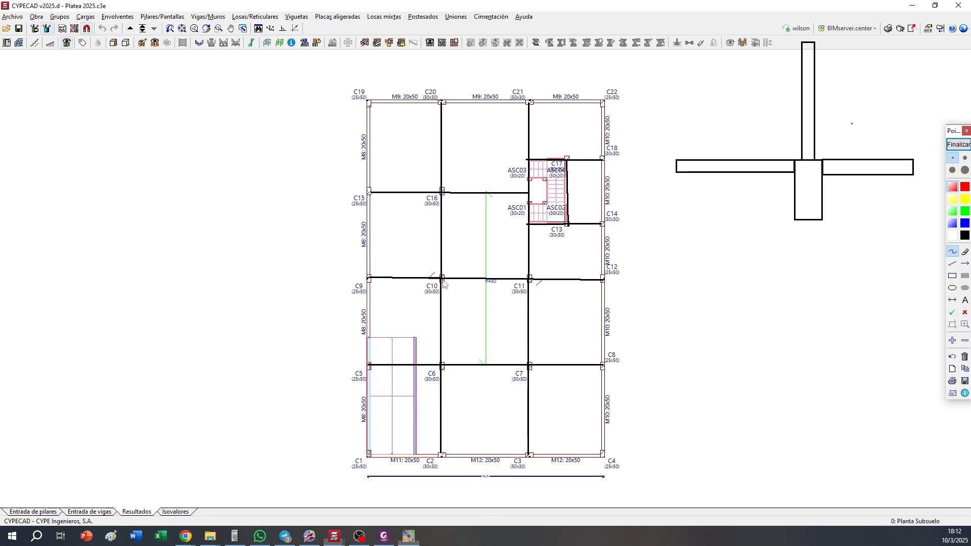
Sketch a red moment curve along column line C9–C12 and frame it with a blue rectangle
{"action": "mouse_move", "coordinate": [372, 278]}
{"action": "left_mouse_down"}
{"action": "mouse_move", "coordinate": [409, 268]}
{"action": "mouse_move", "coordinate": [435, 305]}
{"action": "mouse_move", "coordinate": [453, 277]}
{"action": "mouse_move", "coordinate": [493, 276]}
{"action": "mouse_move", "coordinate": [523, 302]}
{"action": "mouse_move", "coordinate": [535, 284]}
{"action": "mouse_move", "coordinate": [593, 280]}
{"action": "left_mouse_up"}
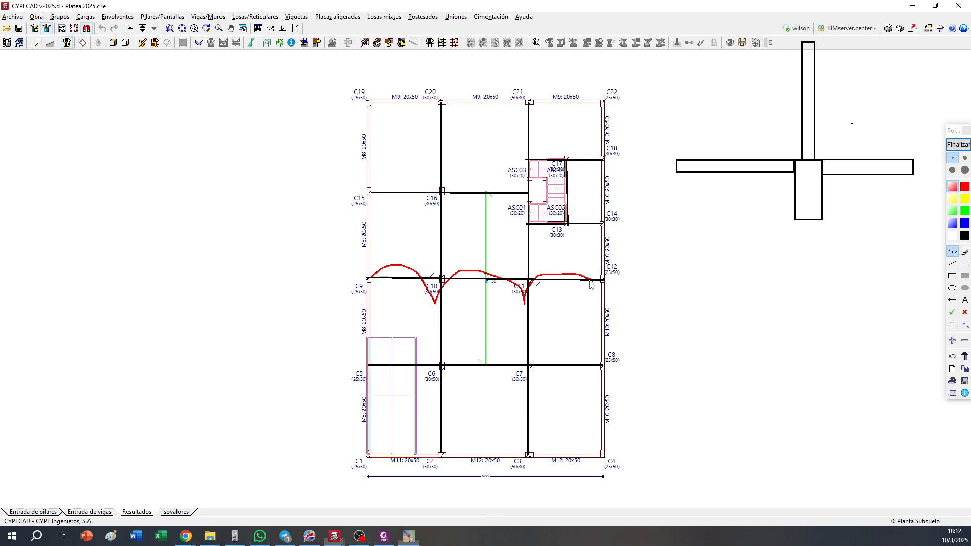
{"action": "left_click", "coordinate": [952, 276]}
{"action": "left_click_drag", "start_coordinate": [354, 260], "coordinate": [625, 310]}
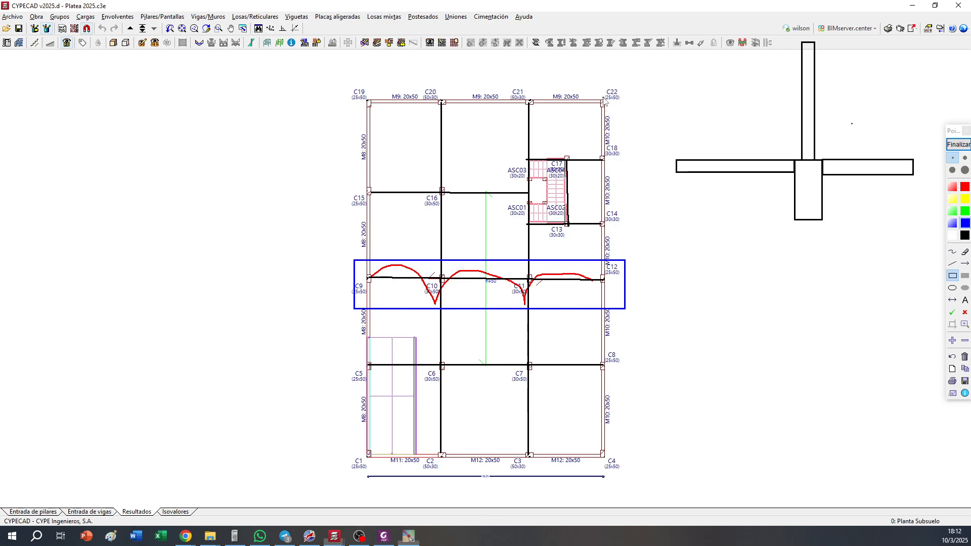
Sketch a second black section below the first, showing a slab with a sloped-edge thickening underneath and a column on top
{"action": "left_click", "coordinate": [952, 276]}
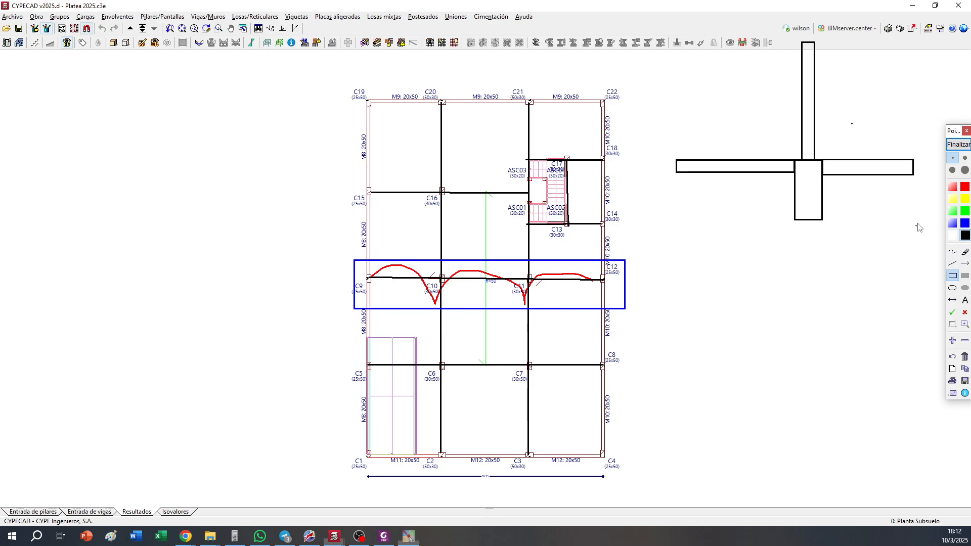
{"action": "left_click", "coordinate": [952, 263]}
{"action": "left_click_drag", "start_coordinate": [655, 295], "coordinate": [908, 295]}
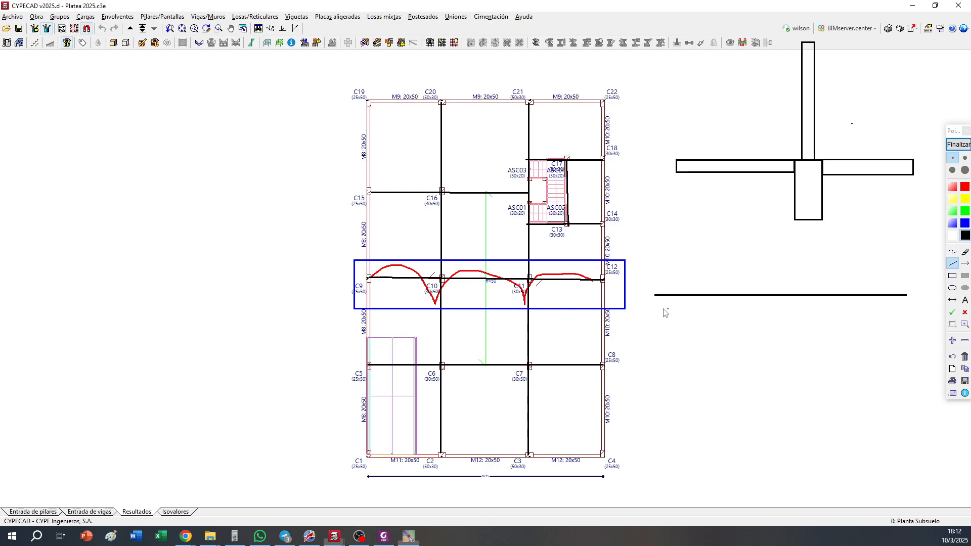
{"action": "mouse_move", "coordinate": [654, 308]}
{"action": "left_mouse_down"}
{"action": "mouse_move", "coordinate": [697, 310]}
{"action": "mouse_move", "coordinate": [711, 329]}
{"action": "mouse_move", "coordinate": [803, 330]}
{"action": "left_mouse_up"}
{"action": "left_click", "coordinate": [803, 328]}
{"action": "left_click", "coordinate": [816, 310]}
{"action": "left_click", "coordinate": [908, 309]}
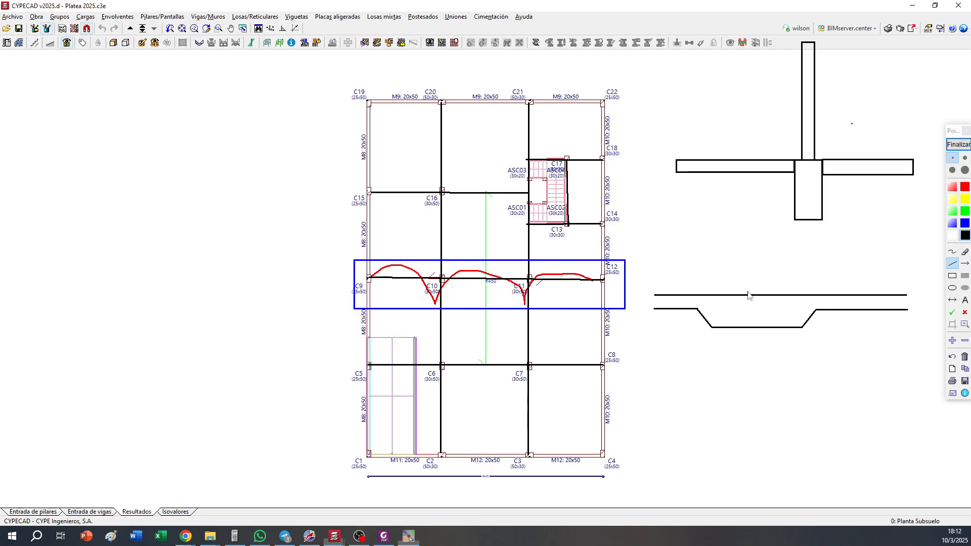
{"action": "left_click_drag", "start_coordinate": [747, 295], "coordinate": [747, 226]}
{"action": "left_click_drag", "start_coordinate": [765, 294], "coordinate": [765, 217]}
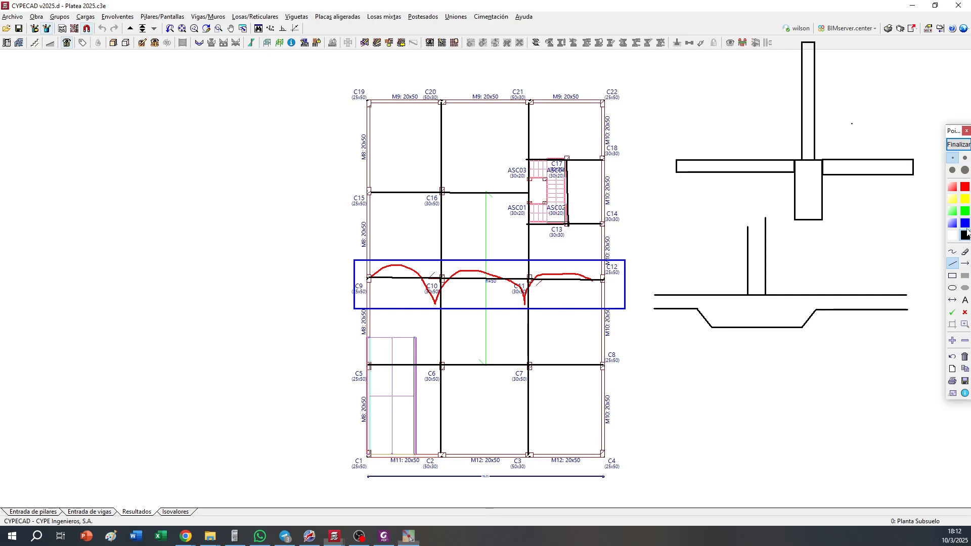
{"action": "left_click", "coordinate": [966, 226]}
{"action": "mouse_move", "coordinate": [787, 160]}
{"action": "left_mouse_down"}
{"action": "mouse_move", "coordinate": [803, 165]}
{"action": "mouse_move", "coordinate": [834, 212]}
{"action": "left_mouse_up"}
{"action": "scroll", "coordinate": [955, 269], "scroll_direction": "up", "scroll_amount": 1}
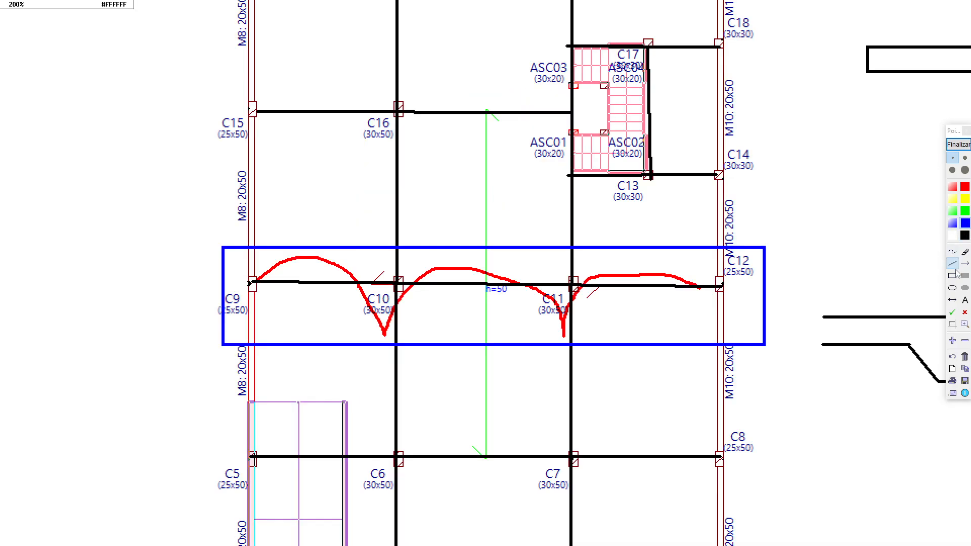
{"action": "left_click", "coordinate": [953, 276]}
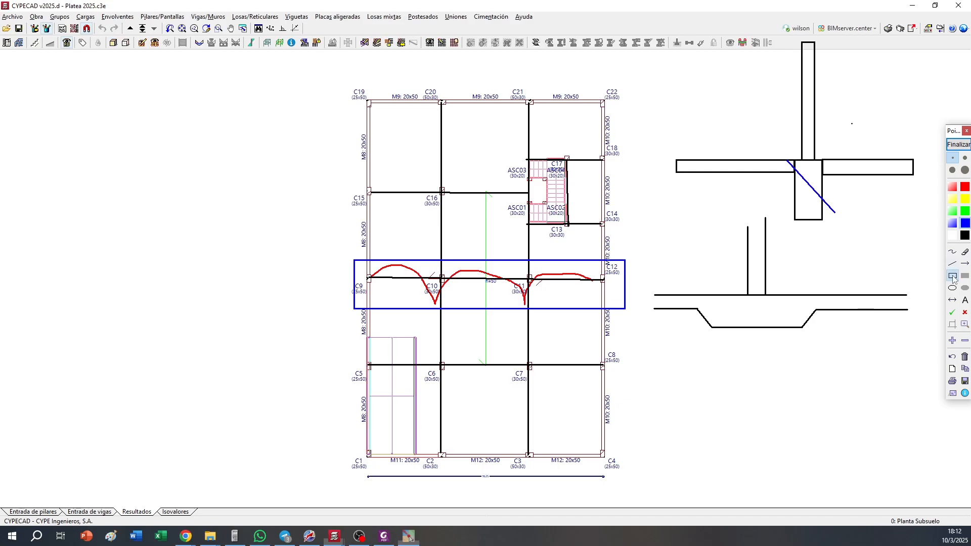
{"action": "left_click", "coordinate": [951, 356]}
Draw progressively wider blue rectangles around the deep beam in the upper cross-section
{"action": "mouse_move", "coordinate": [783, 159]}
{"action": "left_mouse_down"}
{"action": "mouse_move", "coordinate": [838, 244]}
{"action": "mouse_move", "coordinate": [836, 232]}
{"action": "left_mouse_up"}
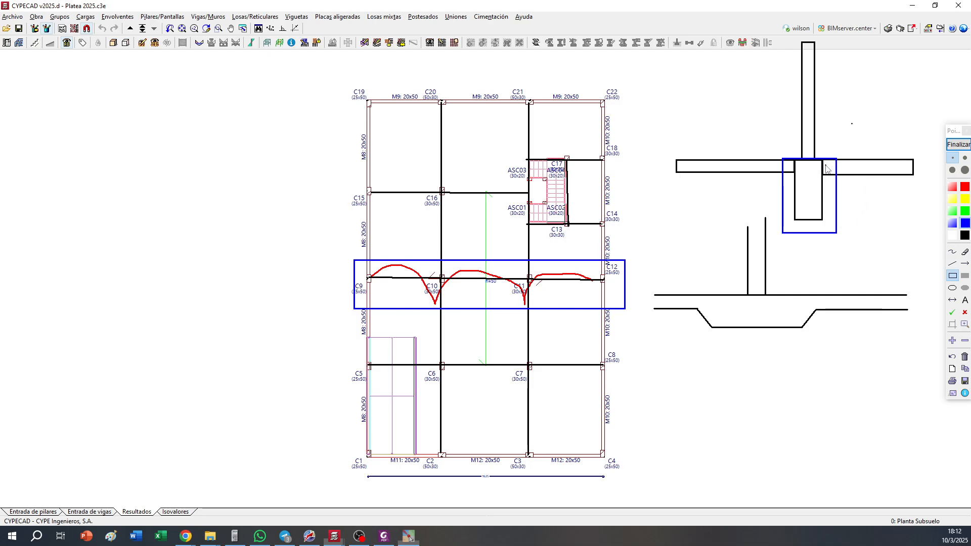
{"action": "mouse_move", "coordinate": [777, 159]}
{"action": "left_mouse_down"}
{"action": "mouse_move", "coordinate": [825, 175]}
{"action": "mouse_move", "coordinate": [845, 239]}
{"action": "mouse_move", "coordinate": [761, 177]}
{"action": "mouse_move", "coordinate": [764, 159]}
{"action": "left_mouse_up"}
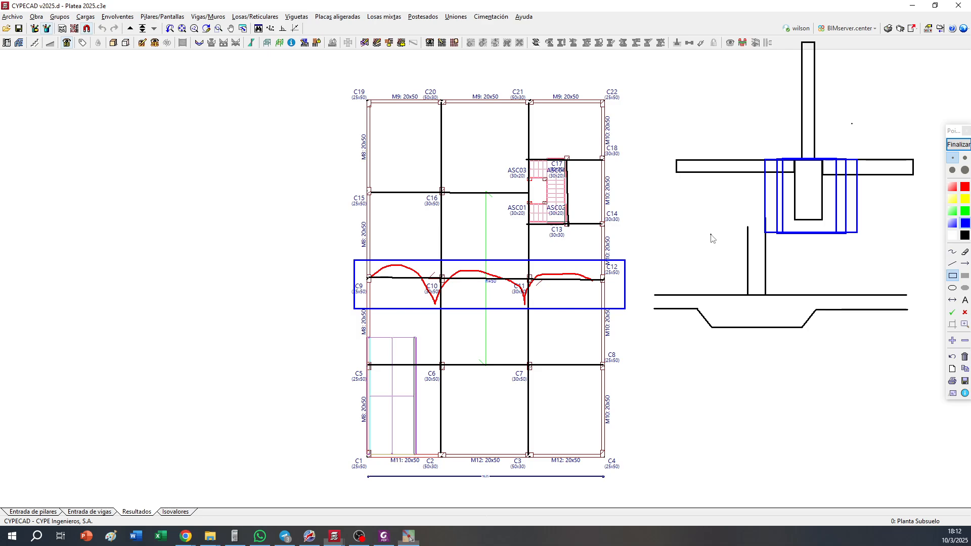
Erase all the annotations from the foundation plan and end the drawing mode
{"action": "left_click", "coordinate": [964, 357]}
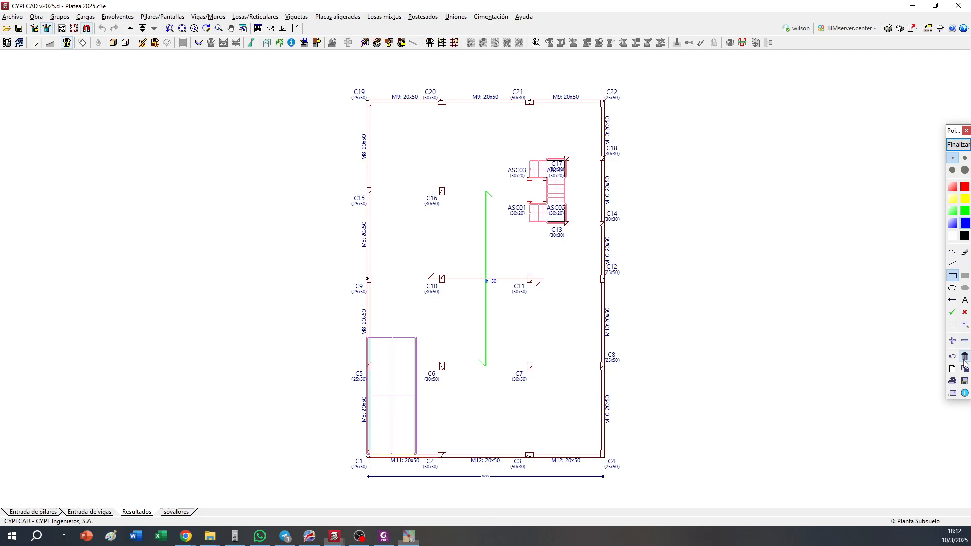
{"action": "right_click", "coordinate": [724, 262]}
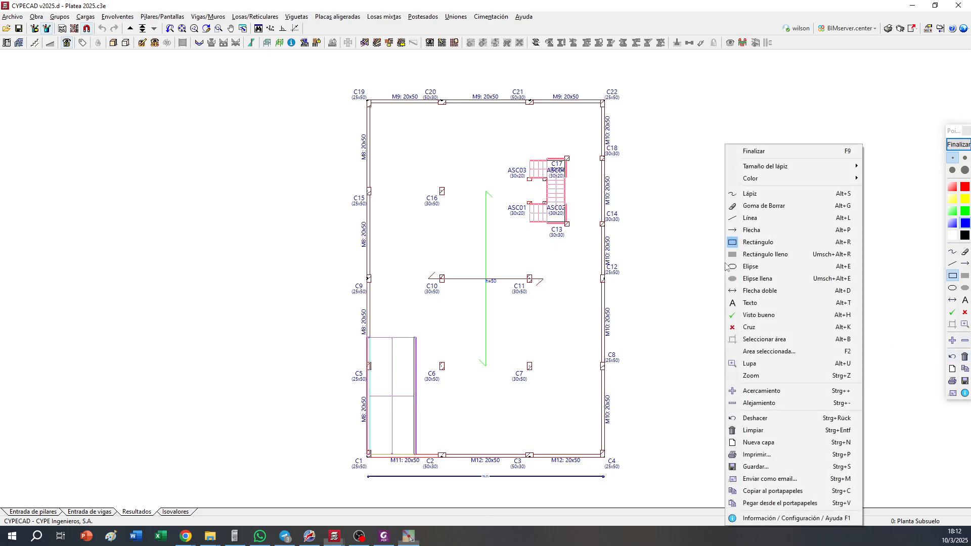
{"action": "left_click", "coordinate": [605, 231]}
{"action": "left_click", "coordinate": [958, 144]}
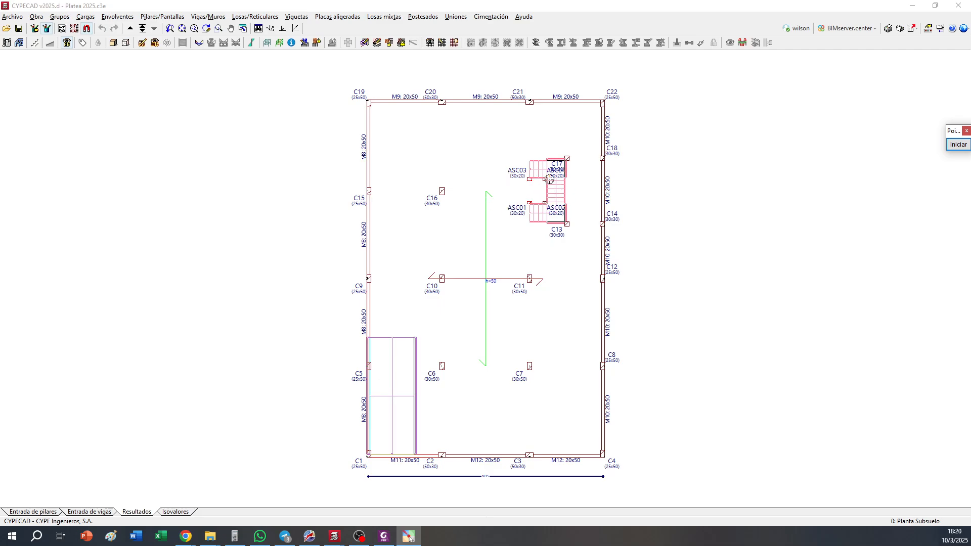
{"action": "scroll", "coordinate": [548, 178], "scroll_direction": "up", "scroll_amount": 5}
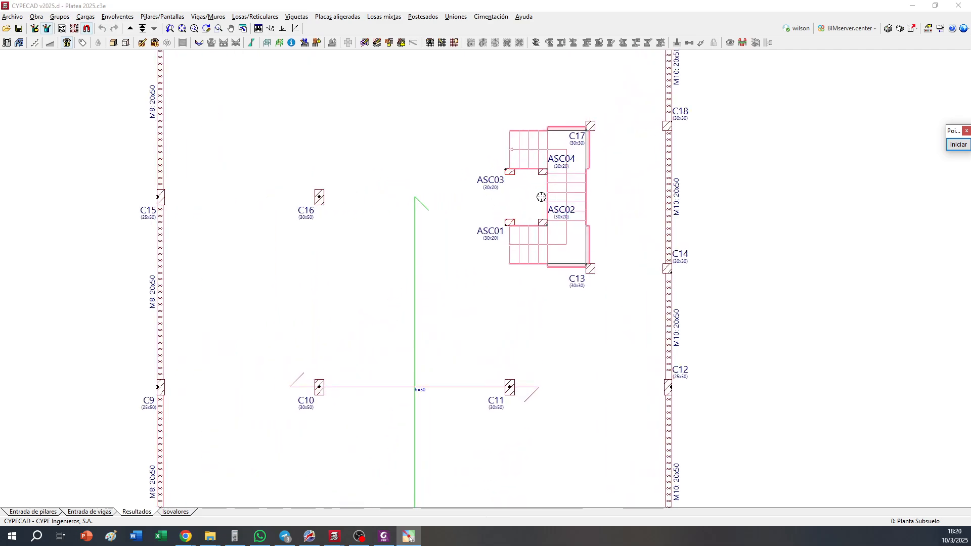
{"action": "scroll", "coordinate": [542, 219], "scroll_direction": "down", "scroll_amount": 3}
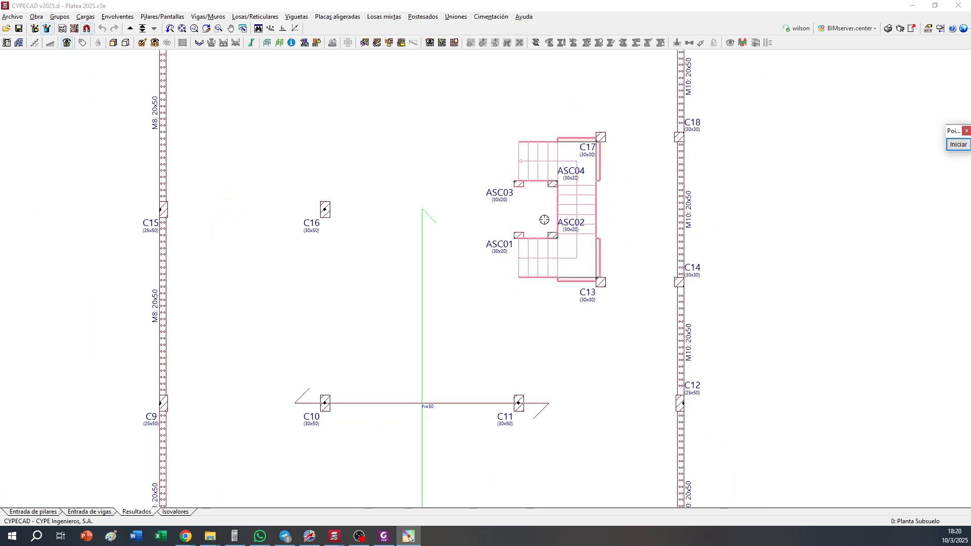
{"action": "scroll", "coordinate": [395, 312], "scroll_direction": "up", "scroll_amount": 4}
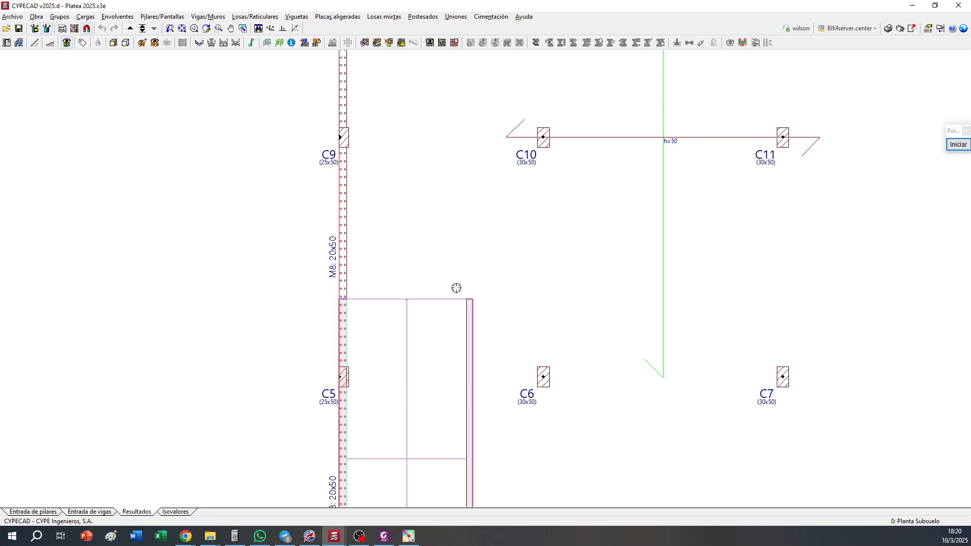
{"action": "scroll", "coordinate": [456, 287], "scroll_direction": "down", "scroll_amount": 4}
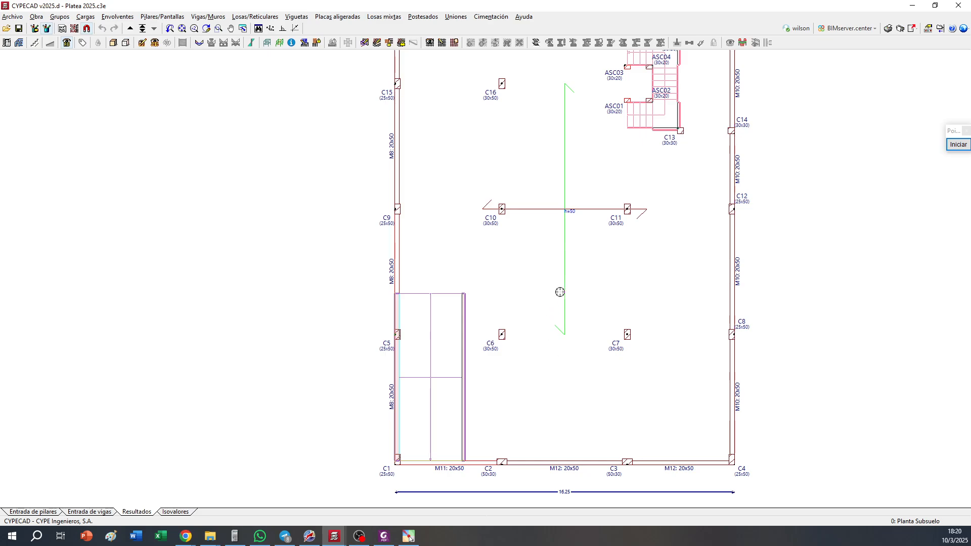
{"action": "scroll", "coordinate": [590, 263], "scroll_direction": "down", "scroll_amount": 2}
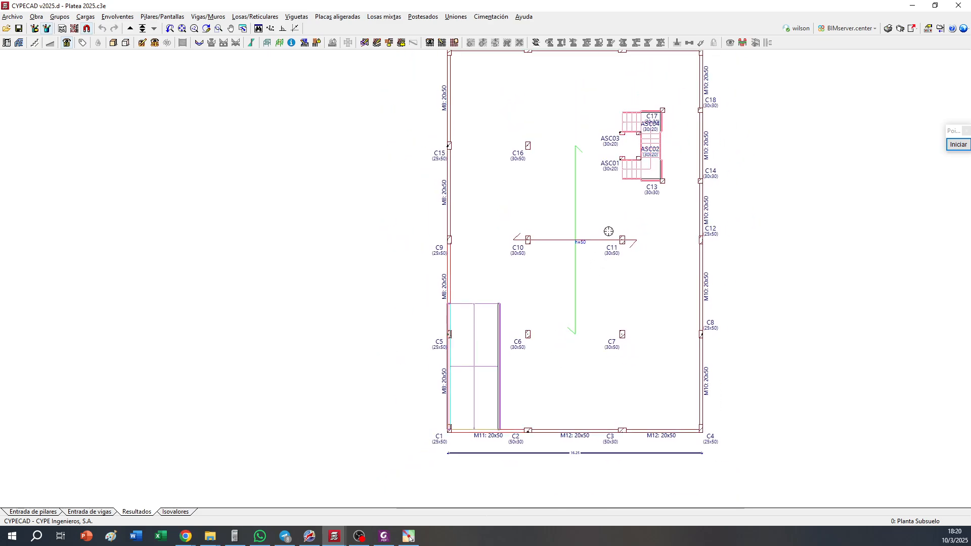
{"action": "middle_click_drag", "start_coordinate": [608, 232], "coordinate": [545, 245]}
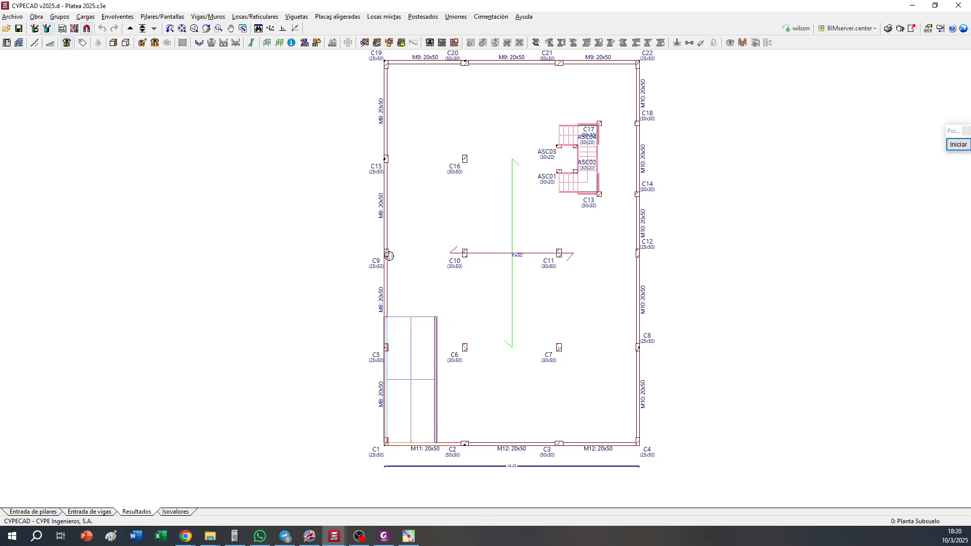
Show the slab's isovalues for Cuantías, set to Inferior, dirección X
{"action": "left_click", "coordinate": [172, 511]}
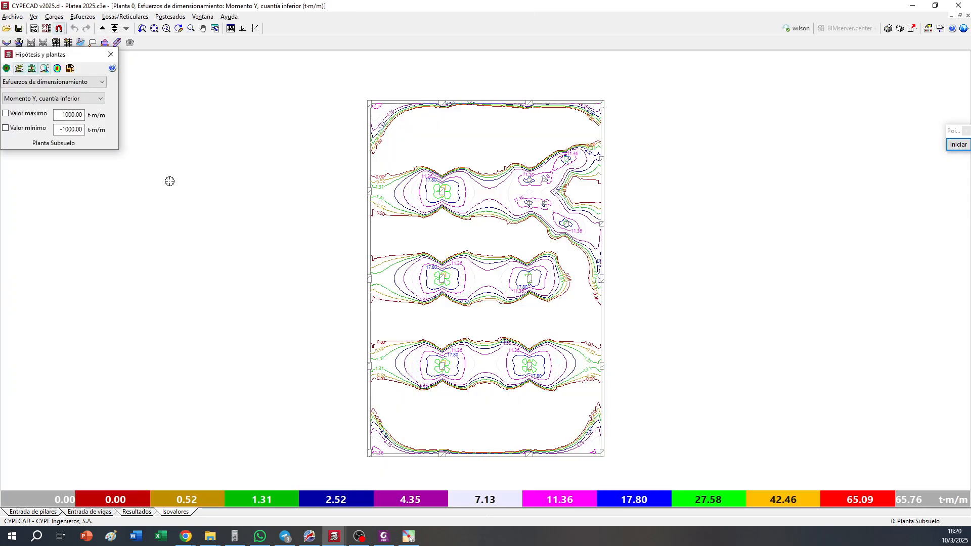
{"action": "left_click", "coordinate": [40, 82]}
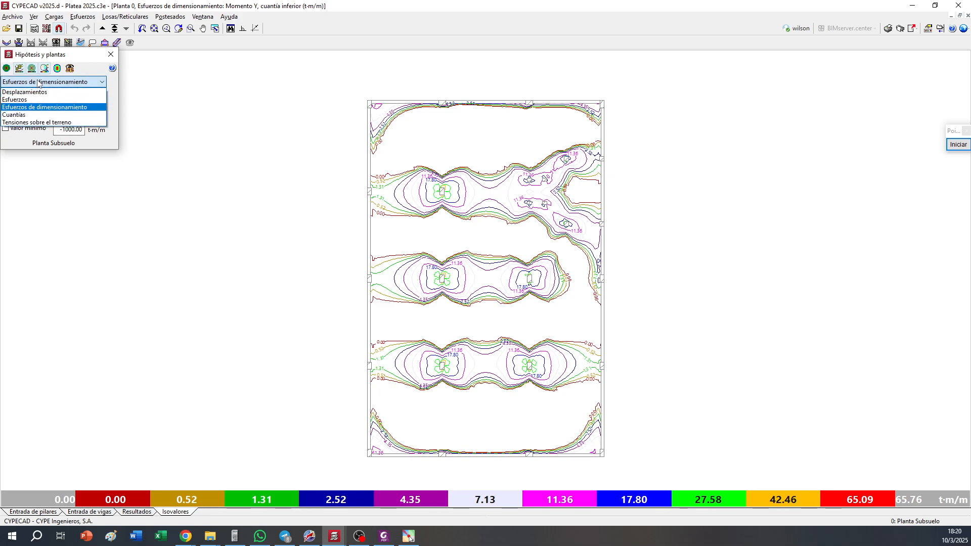
{"action": "left_click", "coordinate": [32, 115]}
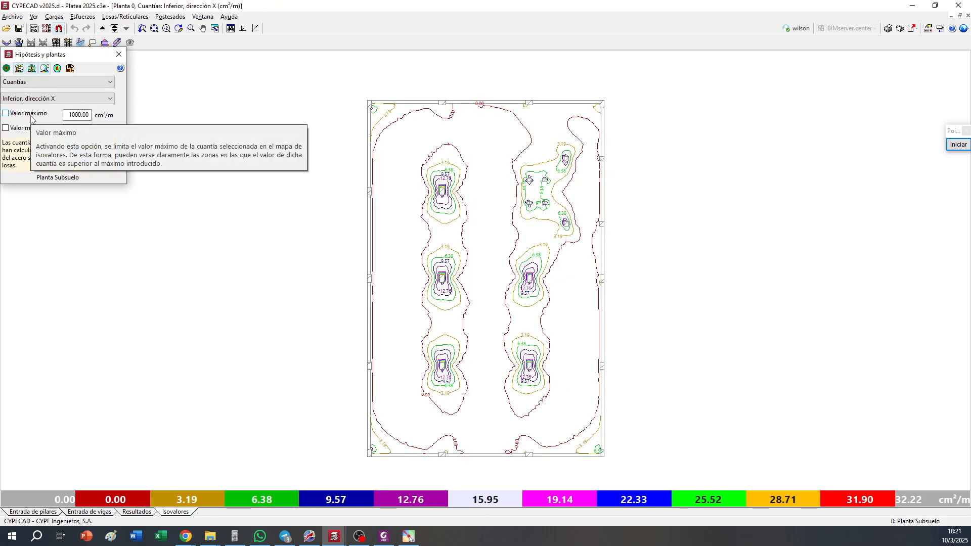
{"action": "scroll", "coordinate": [574, 461], "scroll_direction": "up", "scroll_amount": 1}
{"action": "scroll", "coordinate": [534, 448], "scroll_direction": "up", "scroll_amount": 1}
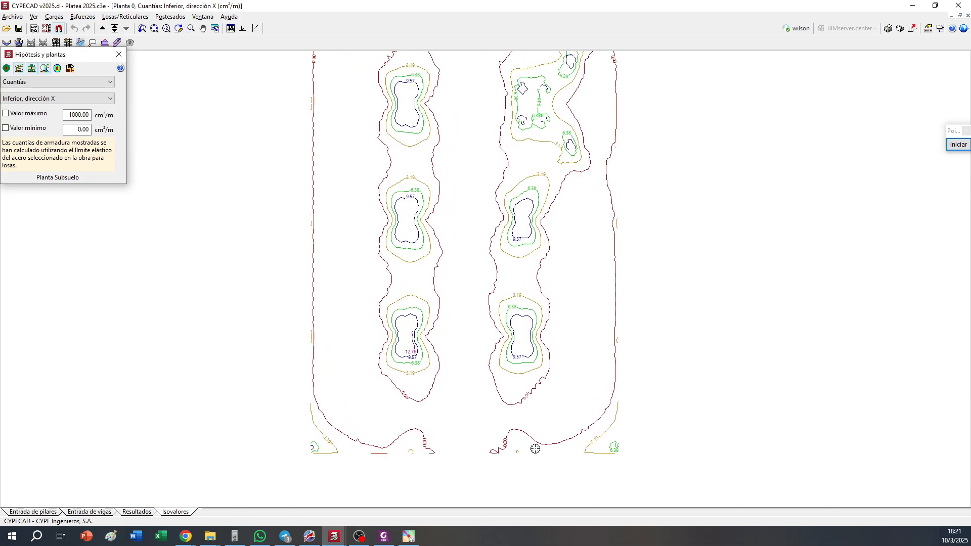
Plot the averaged lower X-direction reinforcement in a 3.00 m wide band across the slab along column row C5–C8
{"action": "left_click", "coordinate": [119, 54]}
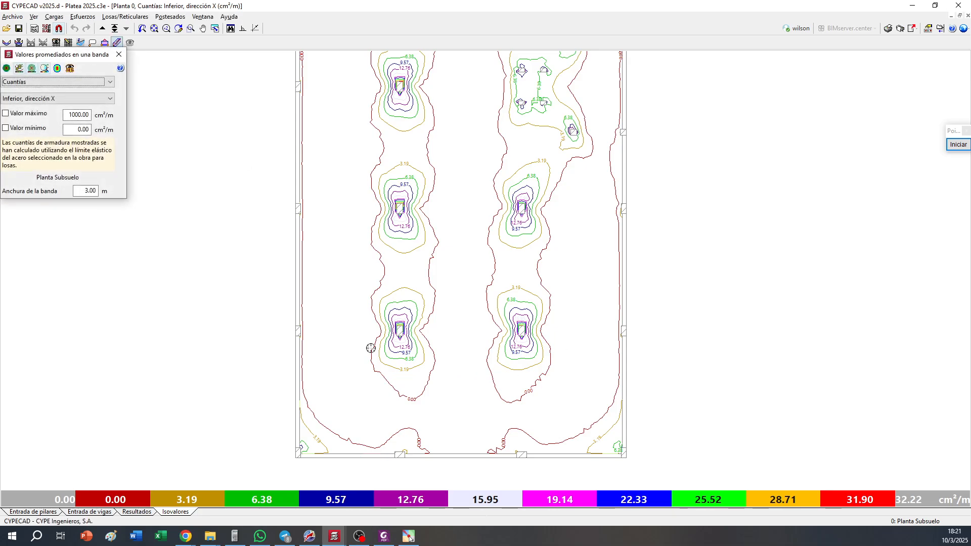
{"action": "left_click", "coordinate": [296, 331]}
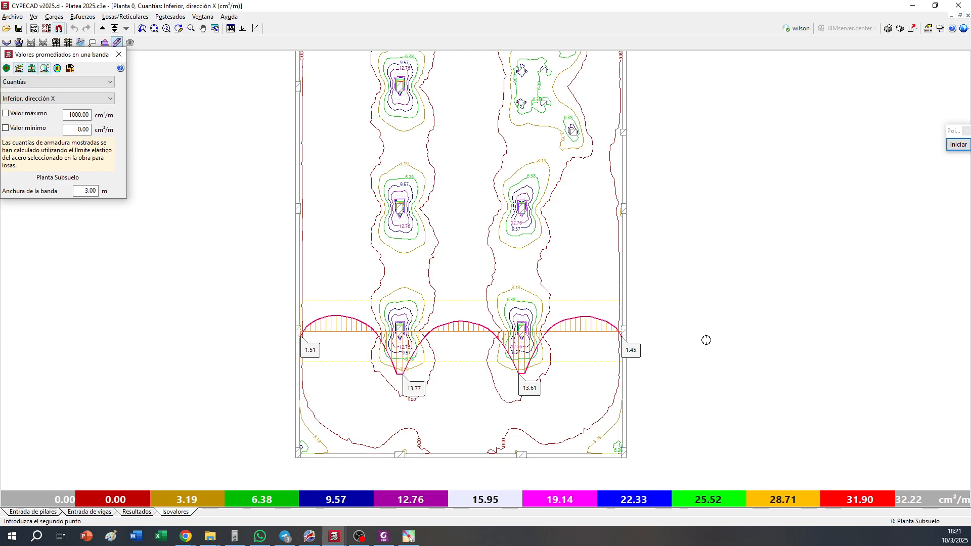
{"action": "left_click", "coordinate": [705, 339]}
In the HP 49G calculator, divide 13.77 by 2.01 and take the reciprocal to get the bar spacing
{"action": "left_click", "coordinate": [235, 536]}
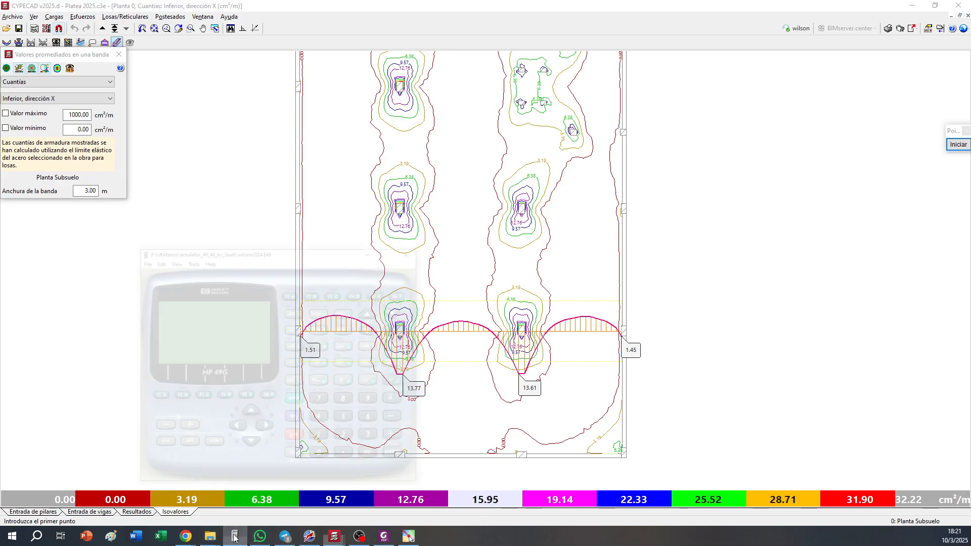
{"action": "left_click_drag", "start_coordinate": [224, 185], "coordinate": [776, 144]}
{"action": "left_click", "coordinate": [847, 381]}
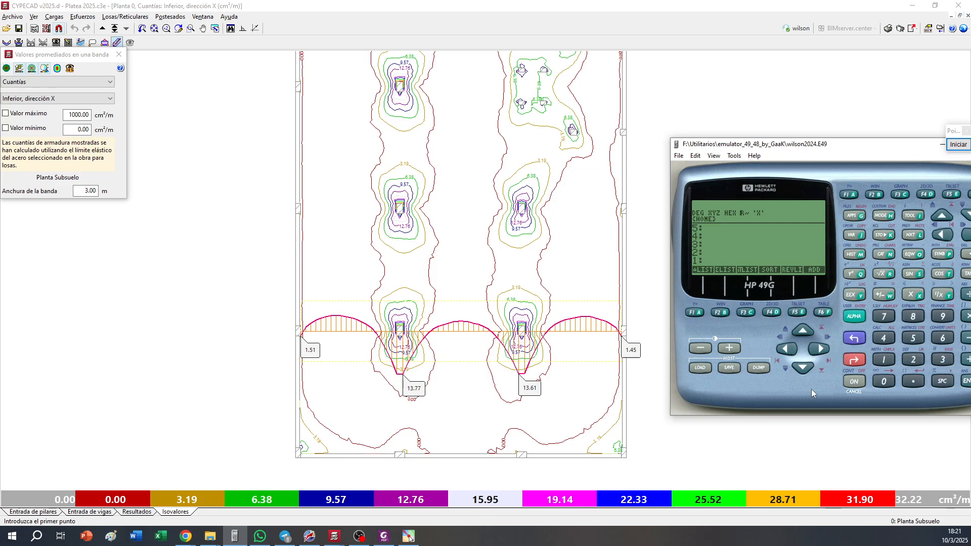
{"action": "type", "text": "13.77"}
{"action": "key", "text": "Return"}
{"action": "type", "text": "2.01"}
{"action": "key", "text": "Return"}
{"action": "key", "text": "slash"}
{"action": "left_click", "coordinate": [940, 296]}
Frame the support zones around the two interior columns of the band with red rectangles
{"action": "left_click", "coordinate": [958, 144]}
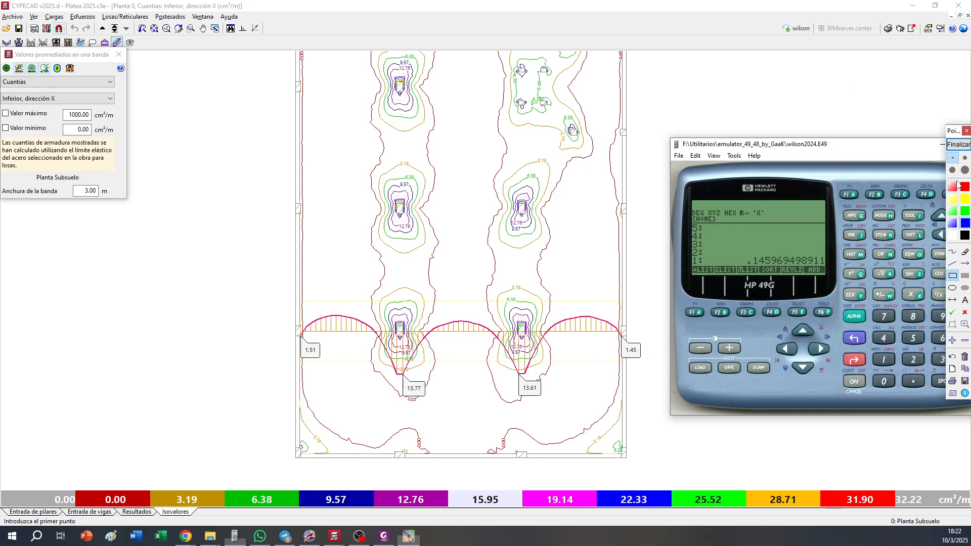
{"action": "left_click", "coordinate": [955, 186]}
{"action": "mouse_move", "coordinate": [368, 300]}
{"action": "left_mouse_down"}
{"action": "mouse_move", "coordinate": [424, 329]}
{"action": "mouse_move", "coordinate": [434, 367]}
{"action": "left_mouse_up"}
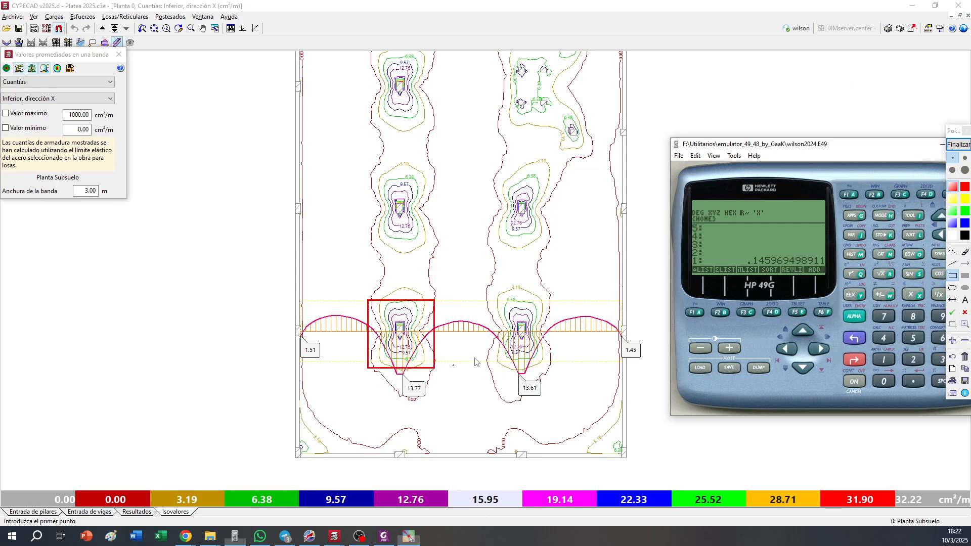
{"action": "mouse_move", "coordinate": [488, 300]}
{"action": "left_mouse_down"}
{"action": "mouse_move", "coordinate": [551, 350]}
{"action": "mouse_move", "coordinate": [558, 379]}
{"action": "mouse_move", "coordinate": [553, 373]}
{"action": "left_mouse_up"}
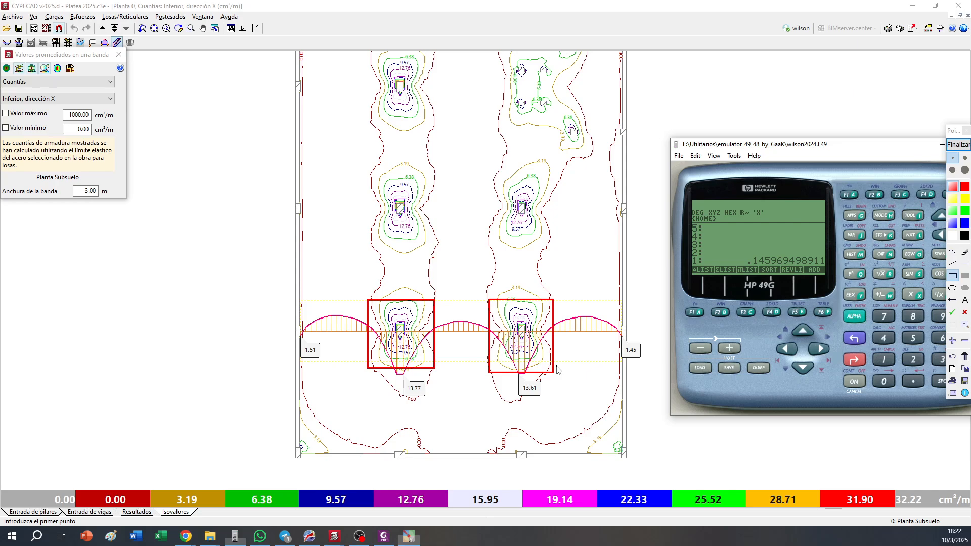
Frame the three span zones beside and between the red rectangles in blue, and end the drawing mode
{"action": "left_click", "coordinate": [950, 224]}
{"action": "mouse_move", "coordinate": [554, 299]}
{"action": "left_mouse_down"}
{"action": "mouse_move", "coordinate": [620, 383]}
{"action": "mouse_move", "coordinate": [623, 374]}
{"action": "left_mouse_up"}
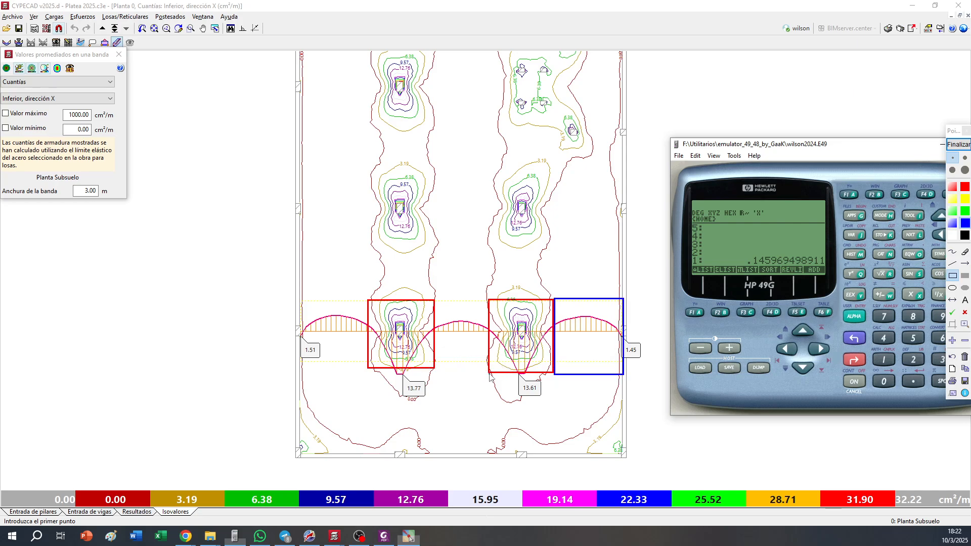
{"action": "left_click_drag", "start_coordinate": [496, 372], "coordinate": [434, 297]}
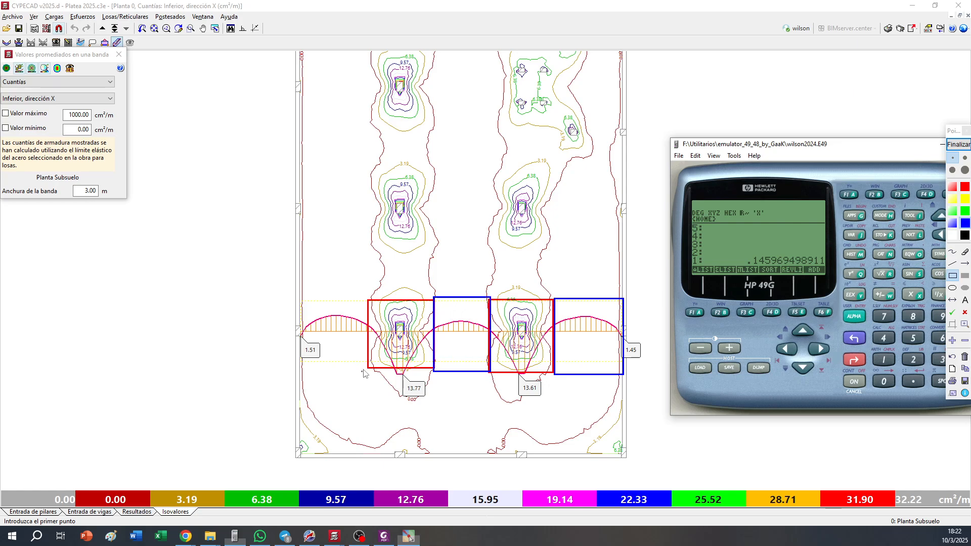
{"action": "left_click_drag", "start_coordinate": [366, 365], "coordinate": [301, 298]}
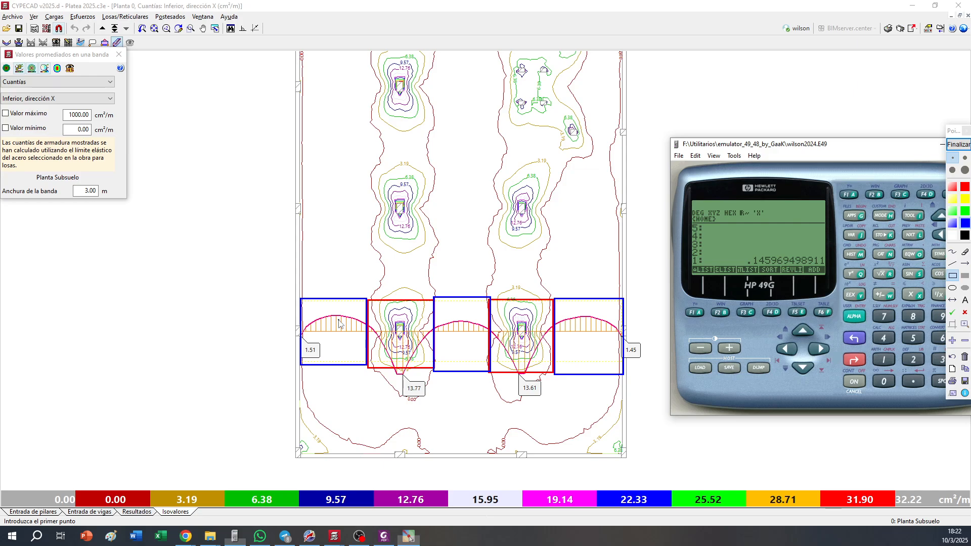
{"action": "right_click", "coordinate": [700, 147]}
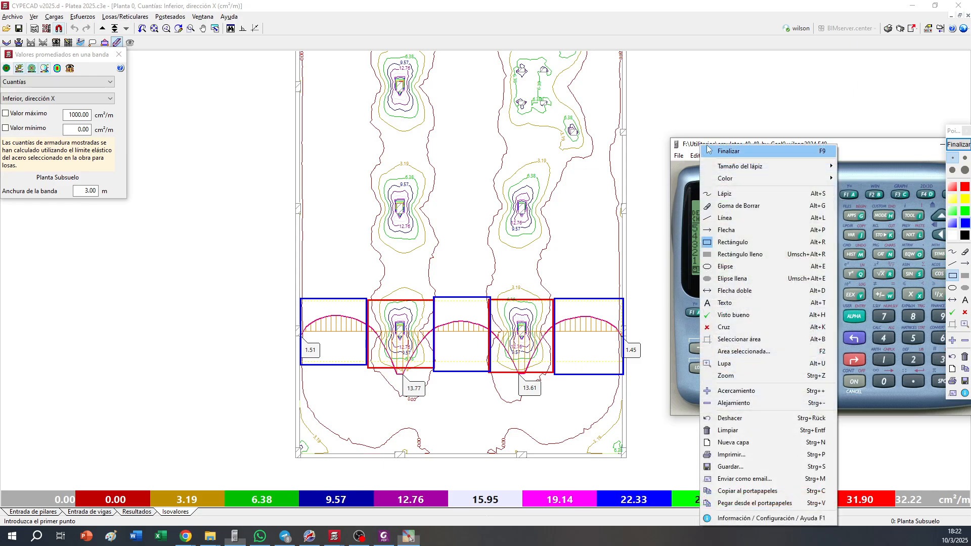
{"action": "left_click", "coordinate": [957, 145]}
{"action": "left_click", "coordinate": [887, 150]}
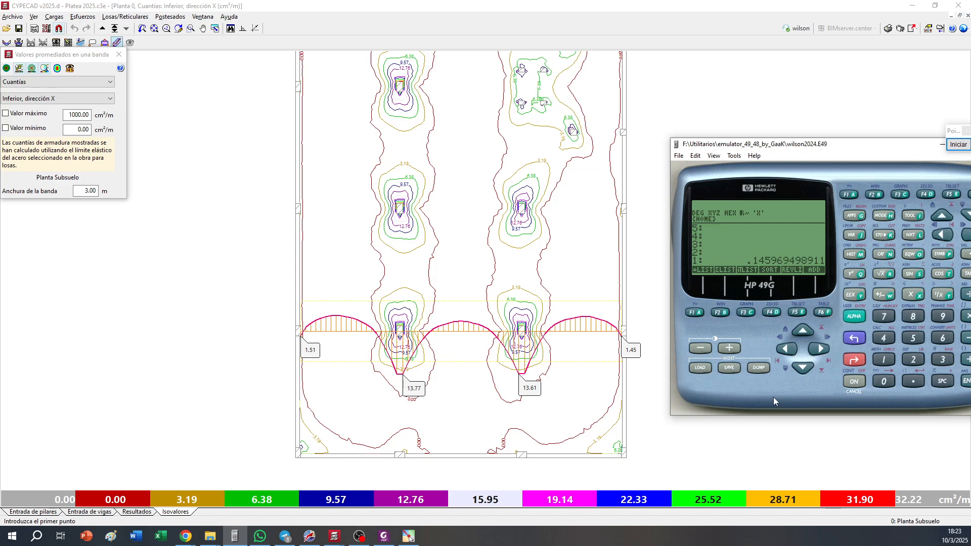
{"action": "key", "text": "BackSpace"}
{"action": "type", "text": "0.001512"}
{"action": "key", "text": "Return"}
{"action": "key", "text": "BackSpace"}
Try calculating the adjusted minimum reinforcement ratio from 0.0018, 400 and 500, and clear the calculator stack
{"action": "type", "text": "0.00"}
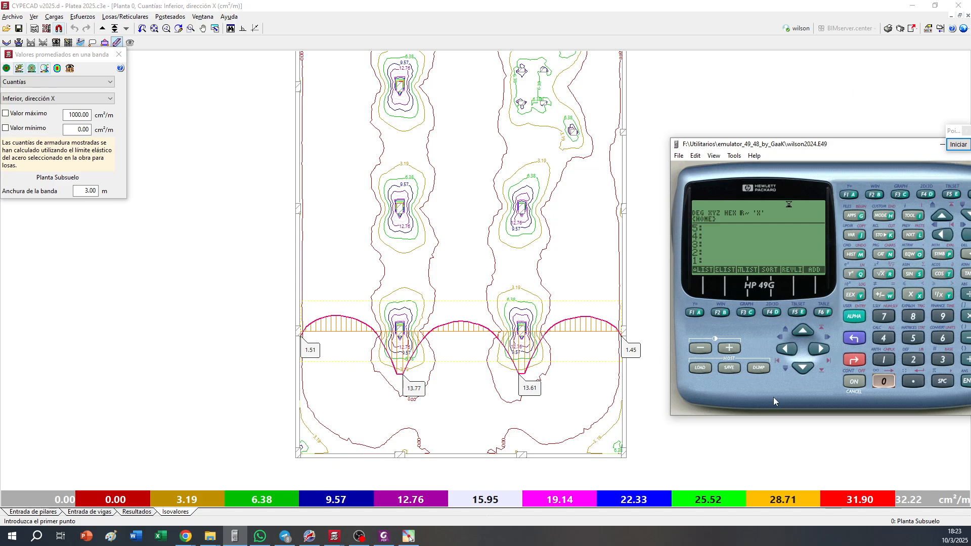
{"action": "type", "text": "18"}
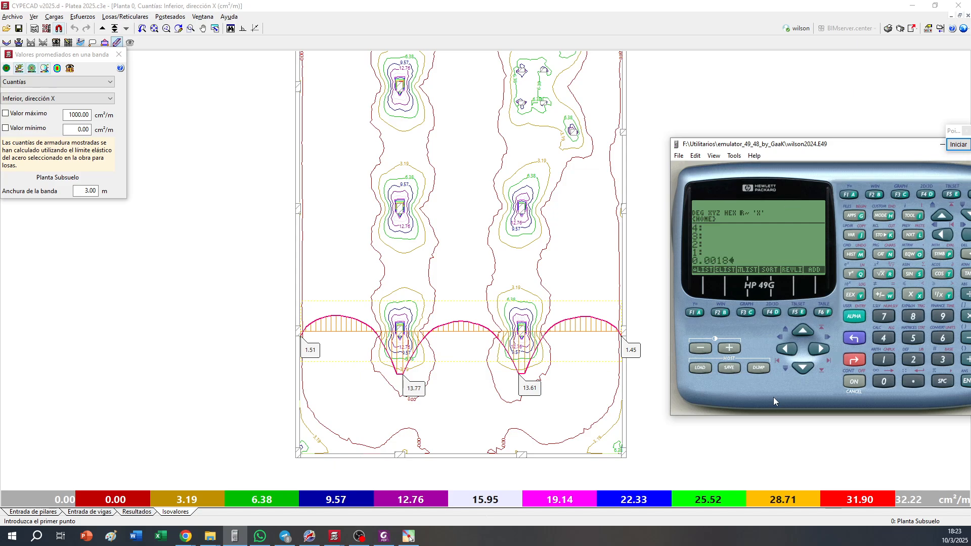
{"action": "key", "text": "Return"}
{"action": "type", "text": "500"}
{"action": "key", "text": "Return"}
{"action": "type", "text": "400"}
{"action": "key", "text": "slash"}
{"action": "key", "text": "BackSpace"}
{"action": "type", "text": "400"}
{"action": "key", "text": "Return"}
{"action": "type", "text": "500"}
{"action": "key", "text": "Return"}
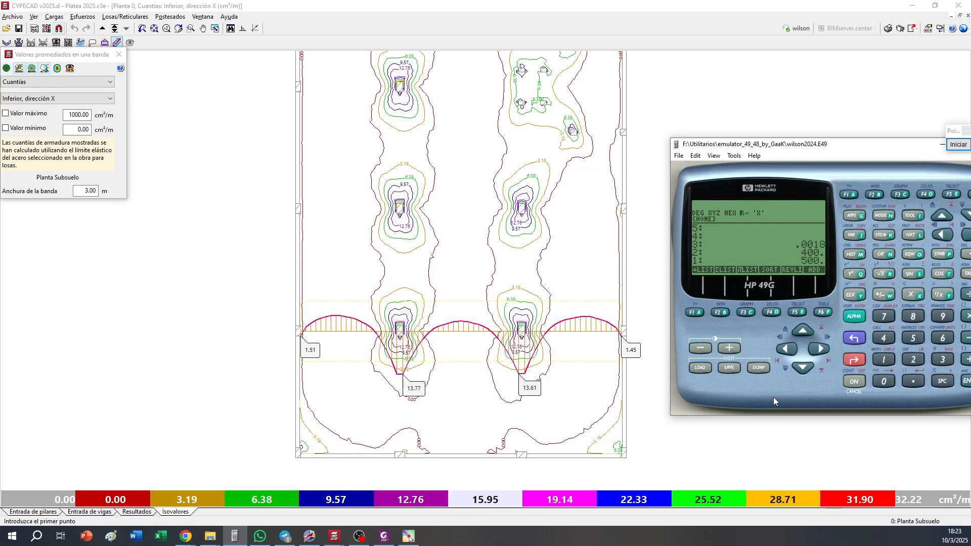
{"action": "key", "text": "slash"}
{"action": "key", "text": "minus"}
{"action": "key", "text": "BackSpace"}
Calculate the minimum steel area in the calculator as 1.512 / 1000 × 100 × 50
{"action": "type", "text": "0.01"}
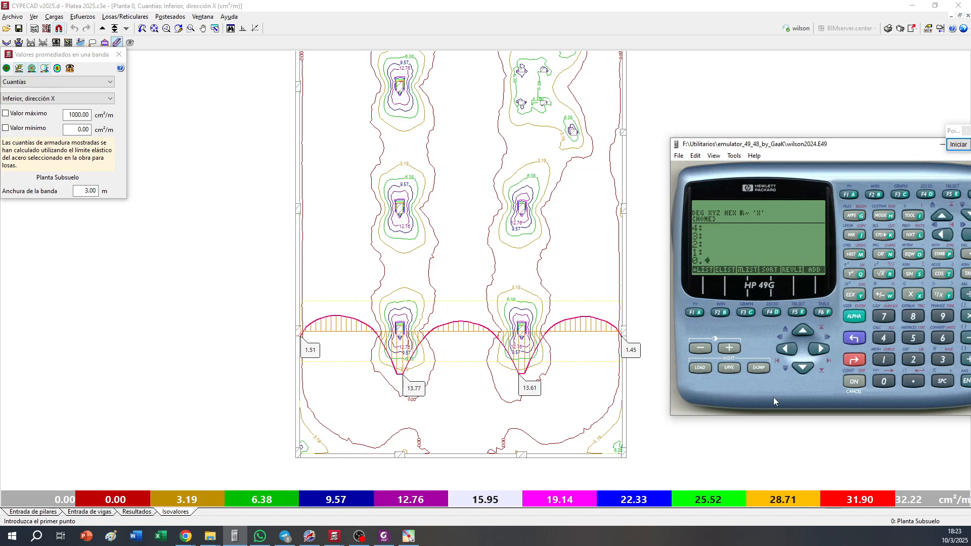
{"action": "key", "text": "BackSpace"}
{"action": "key", "text": "BackSpace"}
{"action": "key", "text": "BackSpace"}
{"action": "key", "text": "BackSpace"}
{"action": "type", "text": "1.512"}
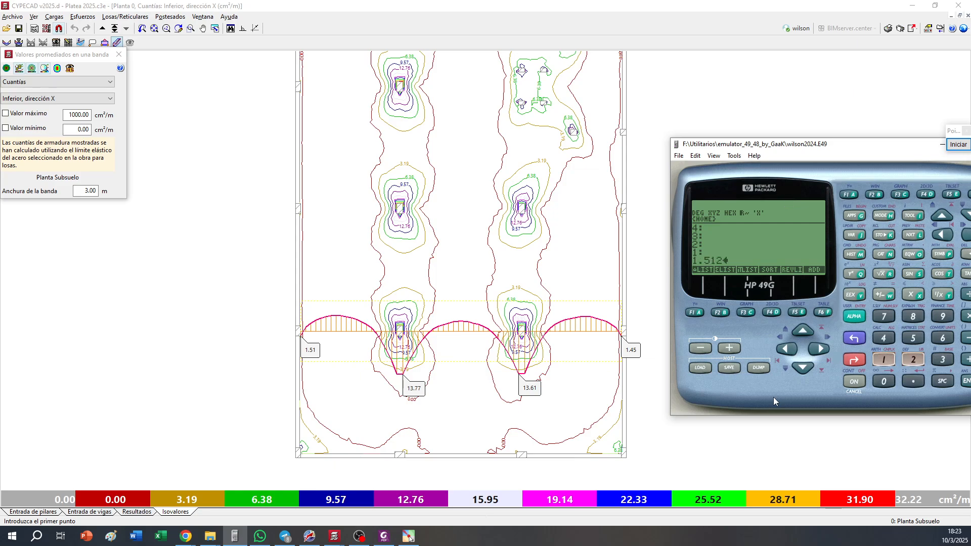
{"action": "key", "text": "Return"}
{"action": "type", "text": "1000"}
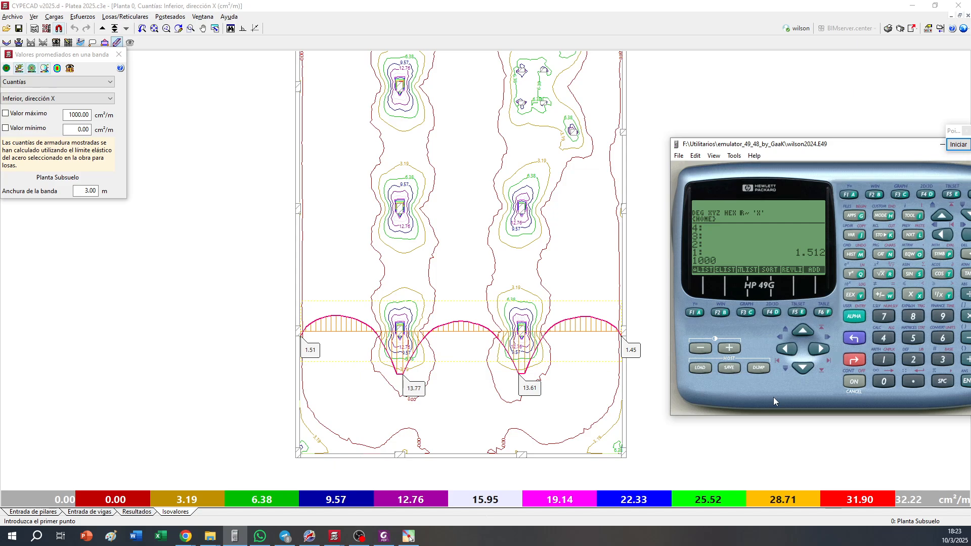
{"action": "key", "text": "slash"}
{"action": "type", "text": "100"}
{"action": "key", "text": "asterisk"}
{"action": "type", "text": "50"}
{"action": "key", "text": "asterisk"}
Divide a copy of the minimum steel area by 1.13 and take the reciprocal to get the bar spacing
{"action": "key", "text": "Return"}
{"action": "type", "text": "1.13"}
{"action": "key", "text": "Return"}
{"action": "key", "text": "slash"}
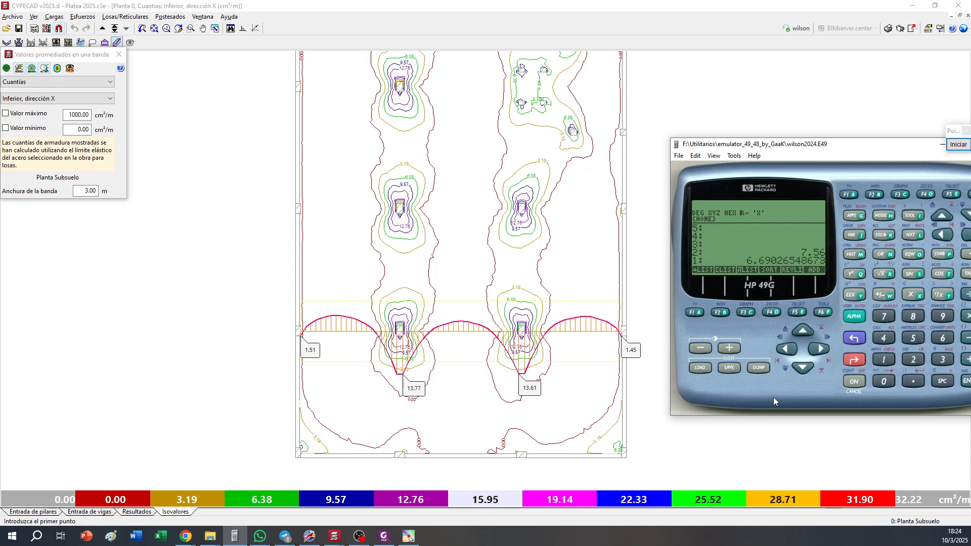
{"action": "left_click", "coordinate": [938, 296]}
Mark the full-width strip between column rows C5–C8 and C9–C12 with a blue rectangle, and end the drawing mode
{"action": "left_click", "coordinate": [963, 147]}
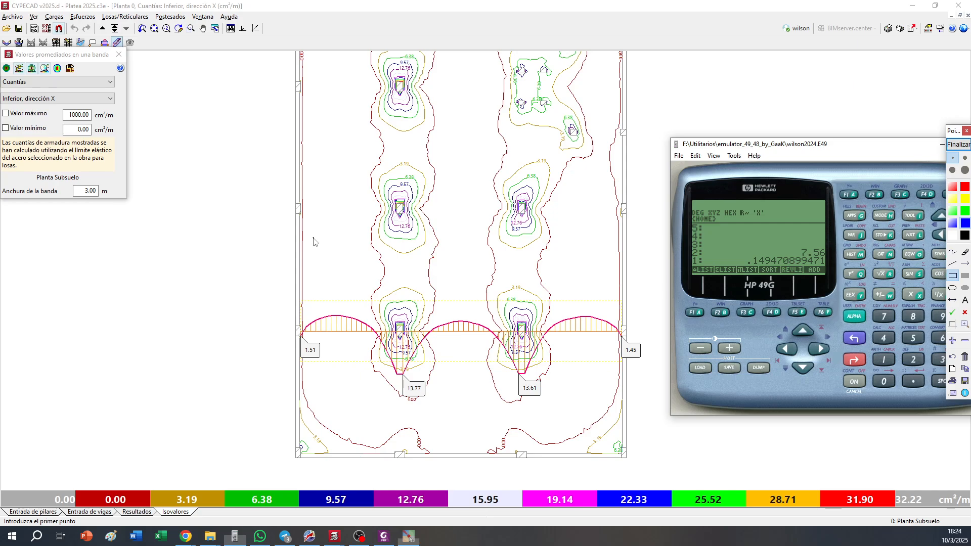
{"action": "mouse_move", "coordinate": [295, 234]}
{"action": "left_mouse_down"}
{"action": "mouse_move", "coordinate": [650, 314]}
{"action": "mouse_move", "coordinate": [624, 299]}
{"action": "left_mouse_up"}
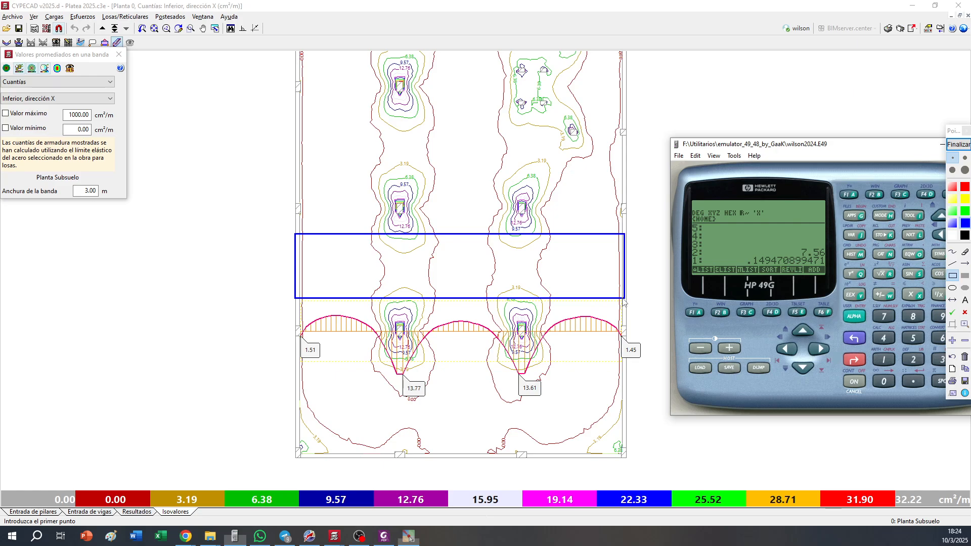
{"action": "left_click", "coordinate": [958, 144]}
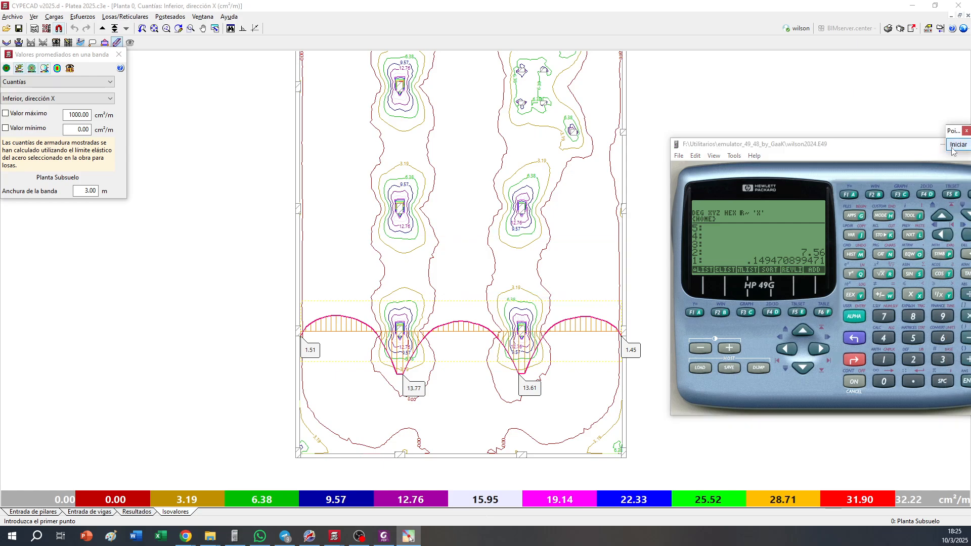
Switch the band-averaged reinforcement to Superior, dirección X and define a full-width band through the first interior column row above the slab's lower edge
{"action": "left_click", "coordinate": [76, 130]}
{"action": "left_click", "coordinate": [71, 98]}
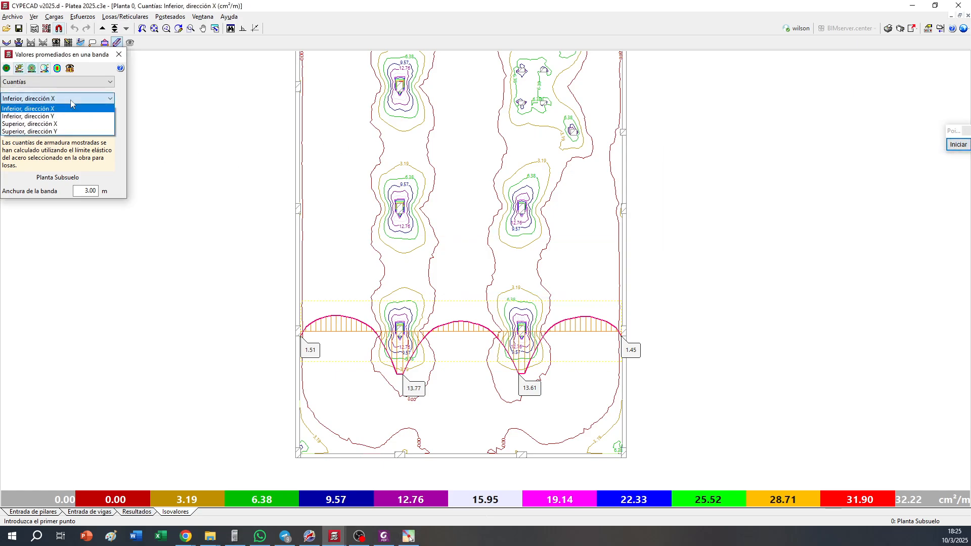
{"action": "left_click", "coordinate": [55, 124]}
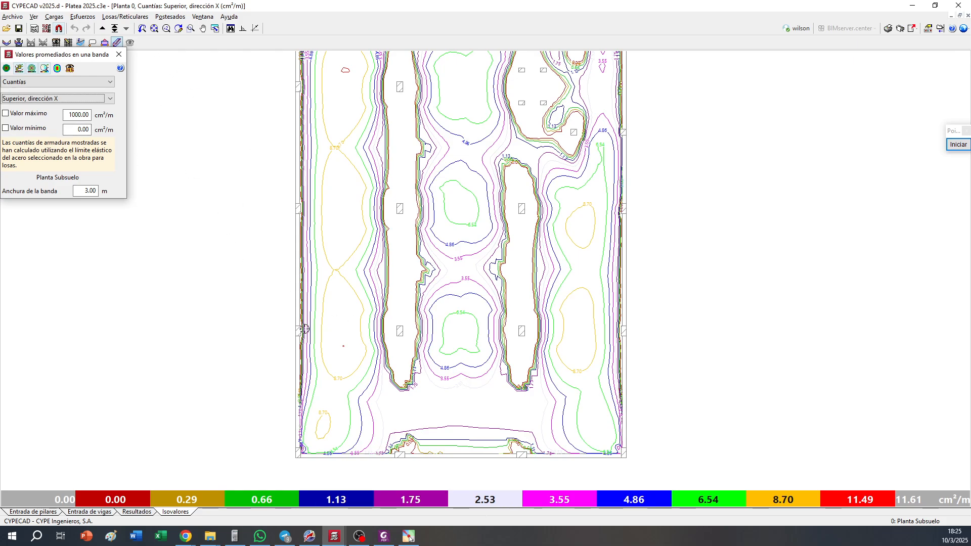
{"action": "left_click", "coordinate": [303, 330]}
{"action": "left_click", "coordinate": [675, 334]}
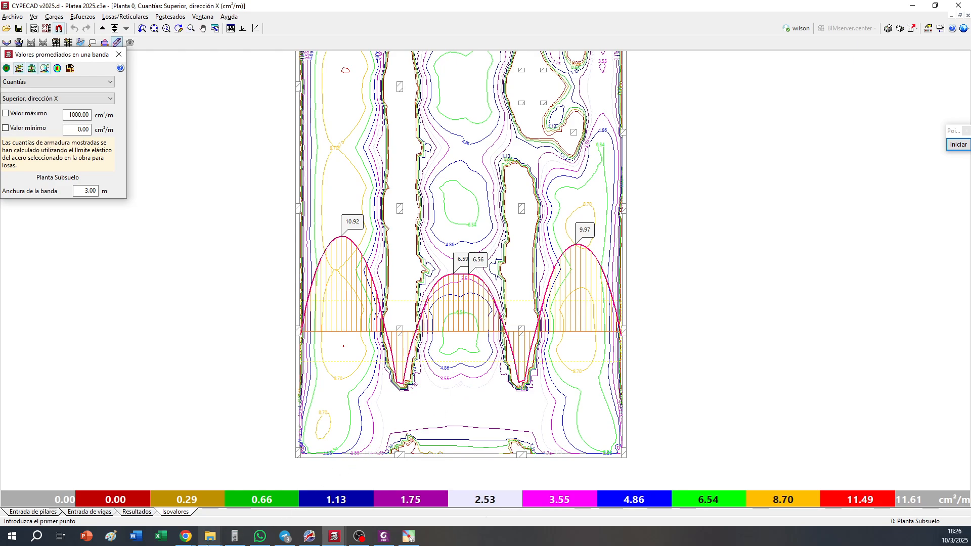
Clear the previous results in the HP 49G calculator and calculate the minimum reinforcement ratio as √25 / (500 × 4)
{"action": "left_click", "coordinate": [234, 536]}
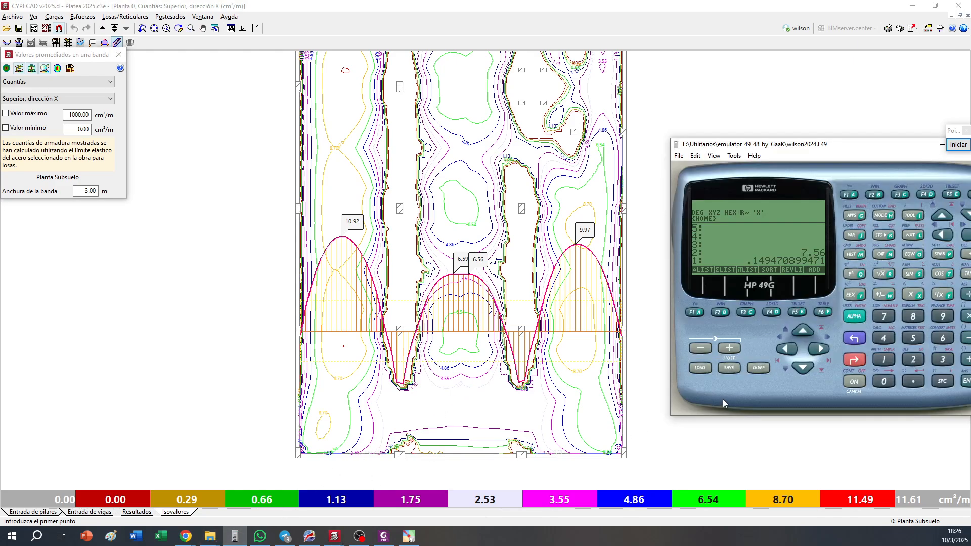
{"action": "key", "text": "BackSpace"}
{"action": "key", "text": "BackSpace"}
{"action": "type", "text": "25"}
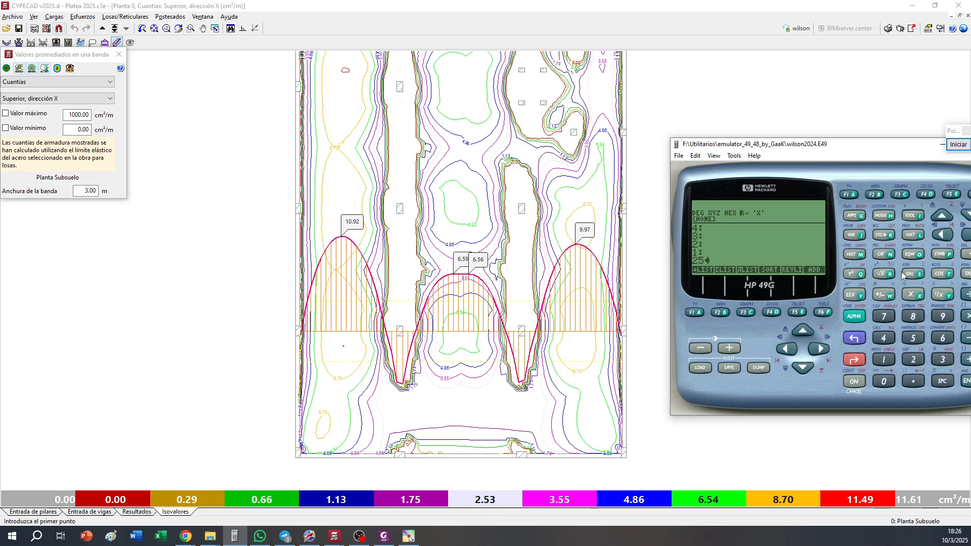
{"action": "left_click", "coordinate": [889, 278]}
{"action": "type", "text": "500"}
{"action": "key", "text": "Return"}
{"action": "type", "text": "4"}
{"action": "key", "text": "KP_Multiply"}
{"action": "key", "text": "KP_Divide"}
Multiply the minimum reinforcement ratio by 100 and 44 to get the minimum steel area
{"action": "type", "text": "100"}
{"action": "key", "text": "KP_Multiply"}
{"action": "type", "text": "44"}
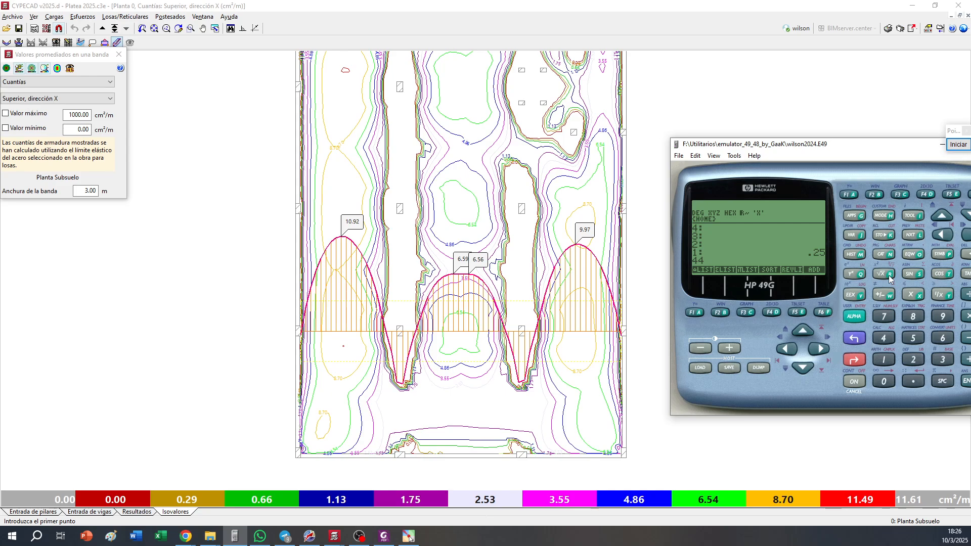
{"action": "key", "text": "asterisk"}
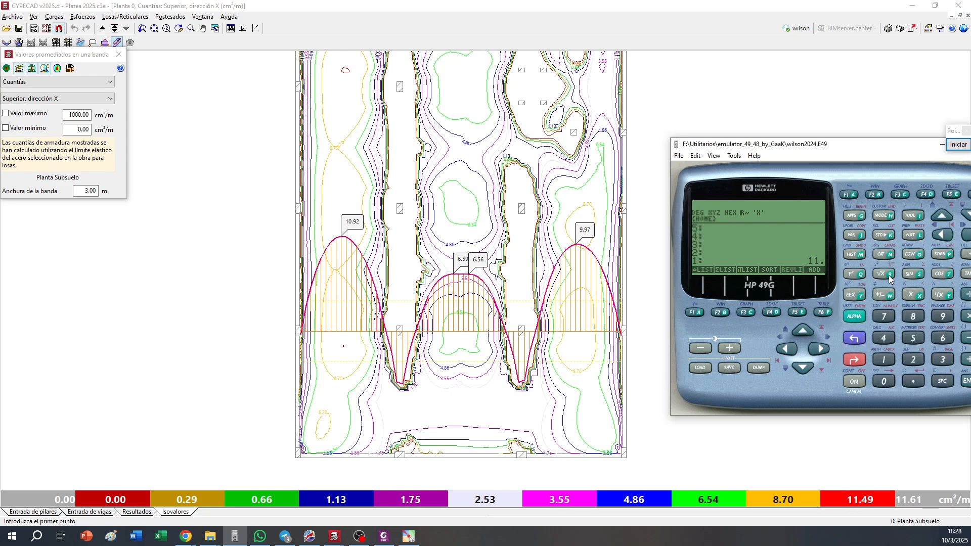
Switch to beam entry for Planta Subsuelo and make the Refuerzos layer of the Platea de Cimentacion template visible
{"action": "left_click", "coordinate": [942, 144]}
{"action": "left_click", "coordinate": [96, 512]}
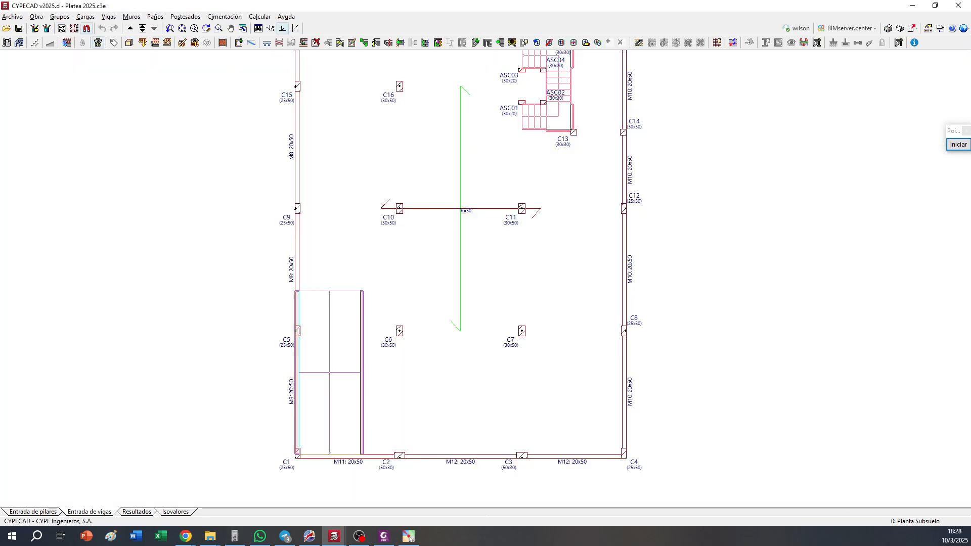
{"action": "left_click", "coordinate": [61, 28]}
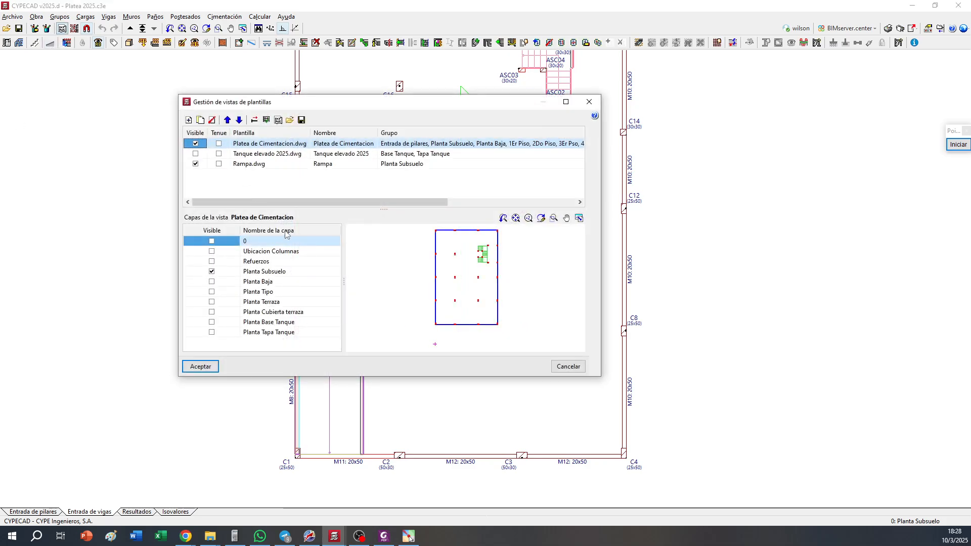
{"action": "left_click", "coordinate": [211, 261]}
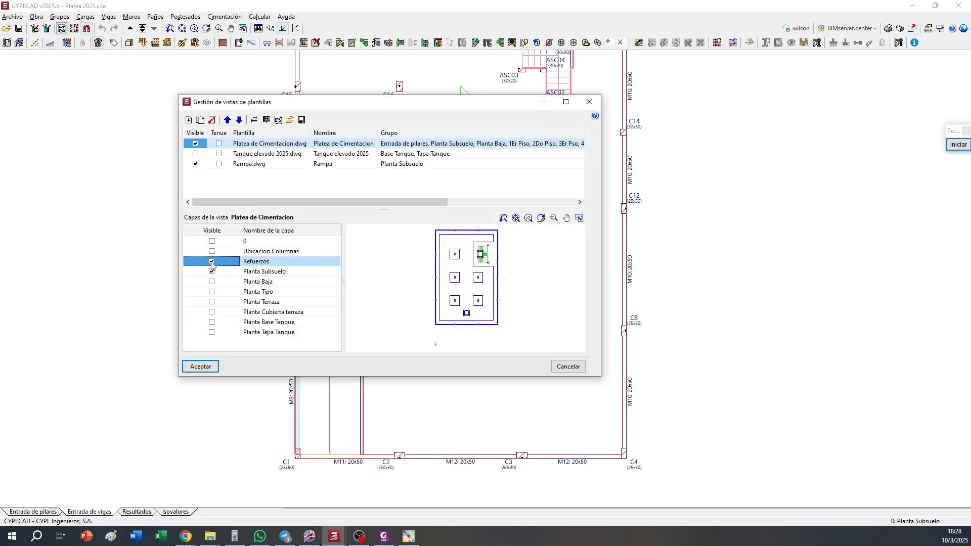
{"action": "left_click", "coordinate": [212, 271]}
{"action": "left_click", "coordinate": [212, 281]}
{"action": "left_click", "coordinate": [200, 366]}
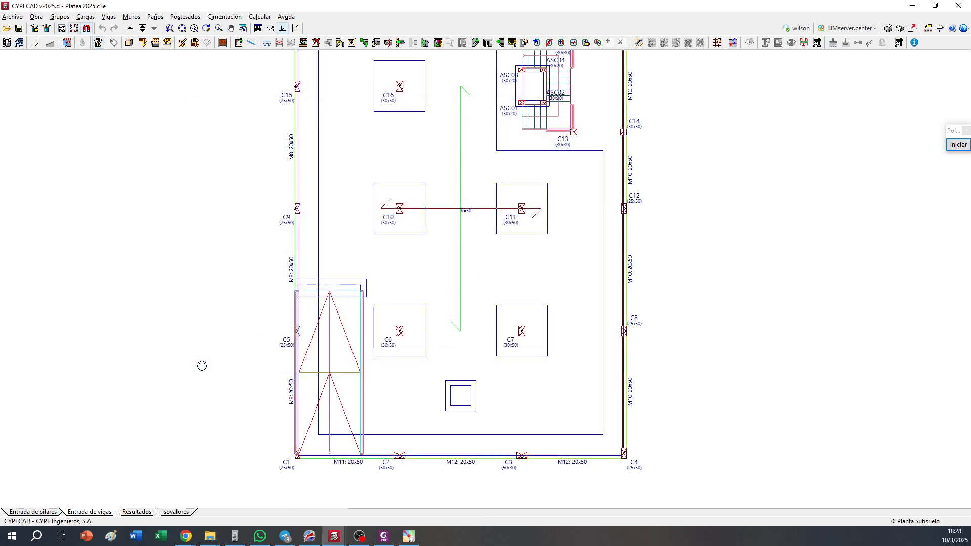
Choose the foundation beam family for the elevator shaft with a width of 30 cm and a depth of 150 cm
{"action": "middle_click_drag", "start_coordinate": [444, 244], "coordinate": [426, 276]}
{"action": "middle_click_drag", "start_coordinate": [436, 220], "coordinate": [432, 254]}
{"action": "scroll", "coordinate": [434, 247], "scroll_direction": "up", "scroll_amount": 2}
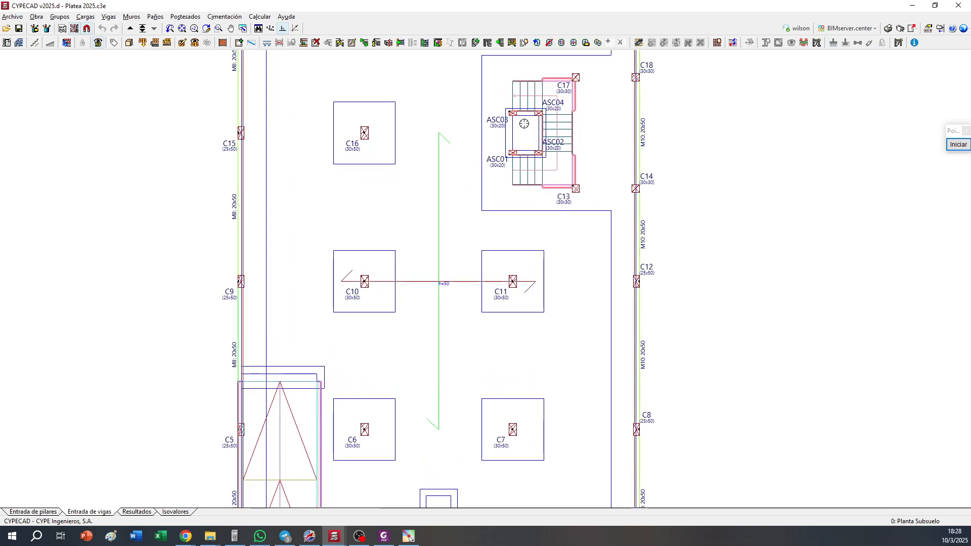
{"action": "scroll", "coordinate": [524, 123], "scroll_direction": "up", "scroll_amount": 1}
{"action": "scroll", "coordinate": [539, 111], "scroll_direction": "up", "scroll_amount": 1}
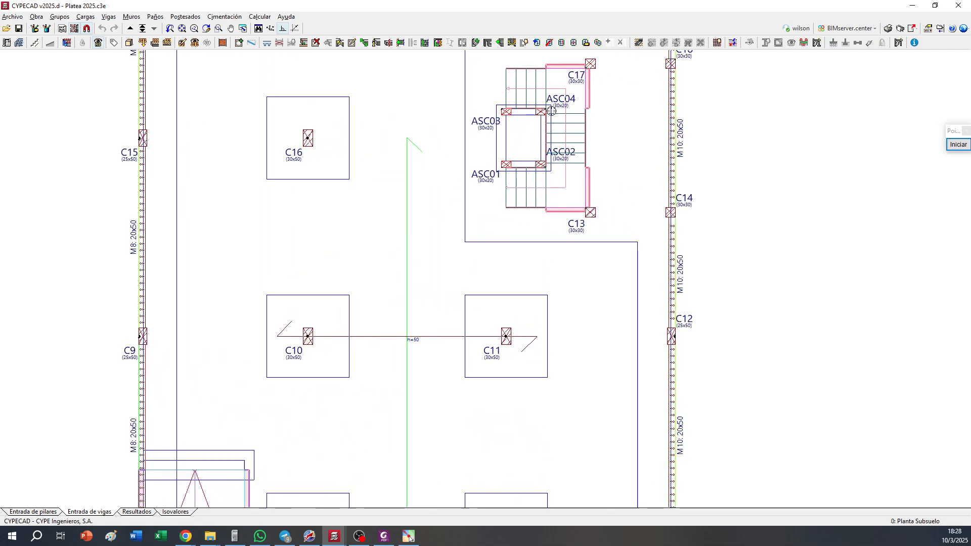
{"action": "scroll", "coordinate": [540, 112], "scroll_direction": "up", "scroll_amount": 2}
{"action": "scroll", "coordinate": [540, 113], "scroll_direction": "up", "scroll_amount": 3}
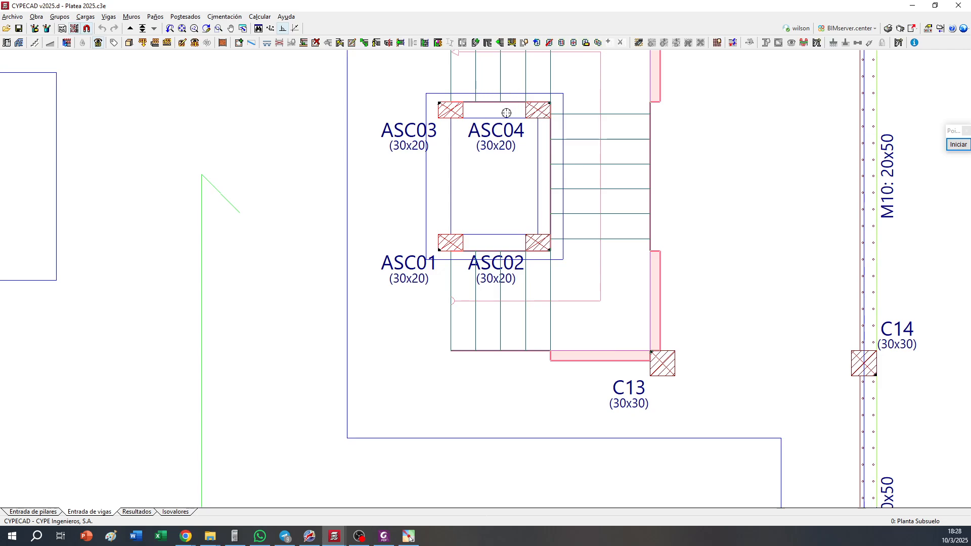
{"action": "scroll", "coordinate": [474, 103], "scroll_direction": "up", "scroll_amount": 2}
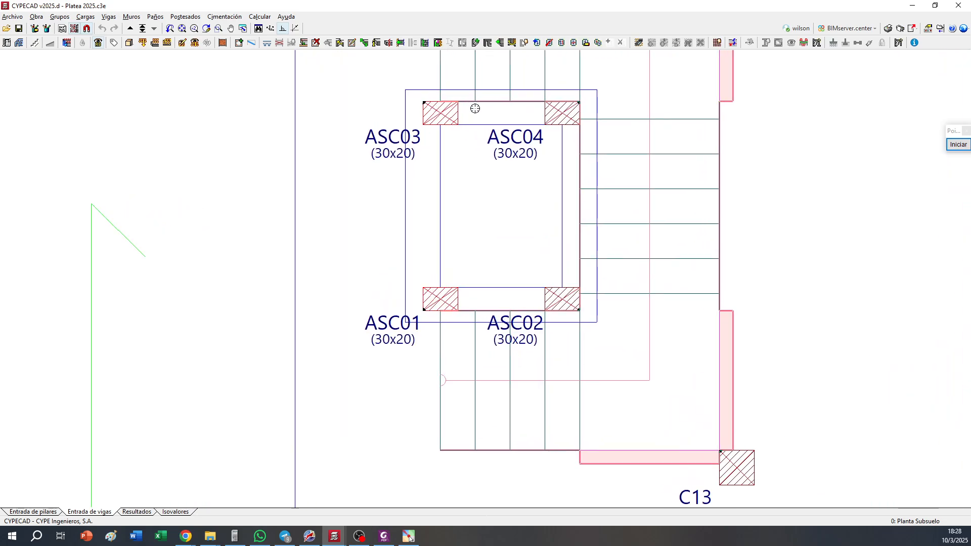
{"action": "scroll", "coordinate": [436, 105], "scroll_direction": "down", "scroll_amount": 3}
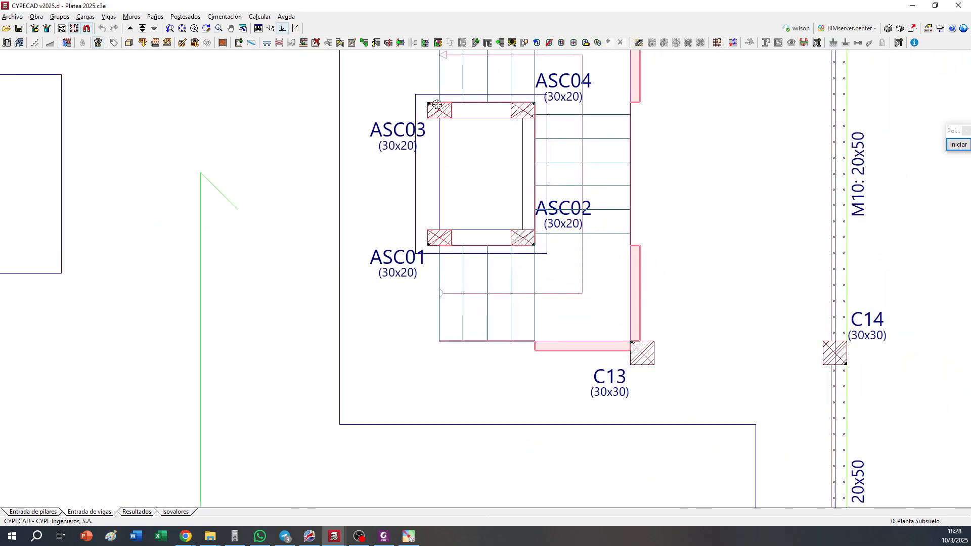
{"action": "left_click", "coordinate": [238, 42]}
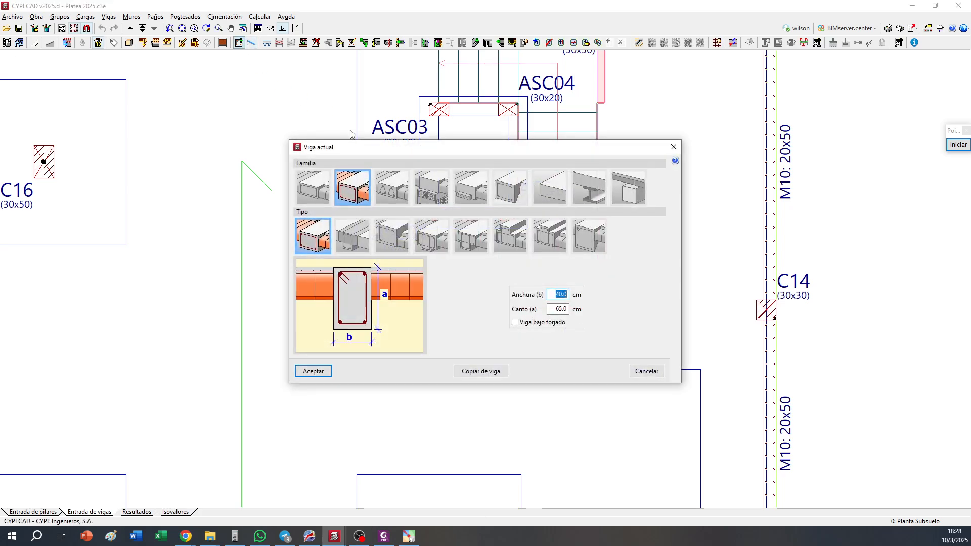
{"action": "left_click", "coordinate": [524, 196]}
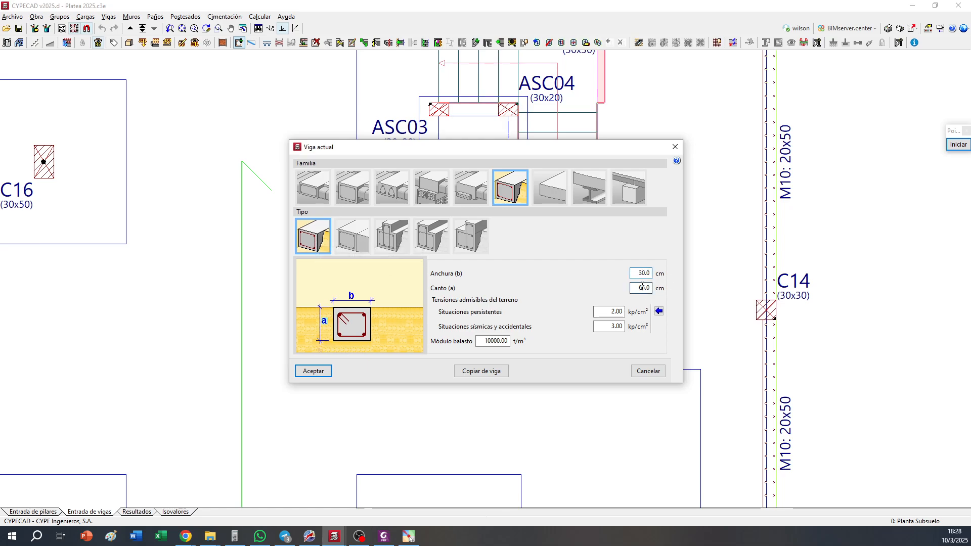
Set both allowable soil stresses of the current beam to 1.50 kp/cm² and its ballast modulus to 2800 t/m³
{"action": "double_click", "coordinate": [618, 312]}
{"action": "type", "text": "1.50"}
{"action": "left_click", "coordinate": [619, 326]}
{"action": "type", "text": "1.50"}
{"action": "double_click", "coordinate": [499, 340]}
{"action": "type", "text": "2800"}
{"action": "left_click", "coordinate": [318, 371]}
Limit template snapping to Extremo and Más cercano and draw four 30x150 foundation beams linking elevator columns ASC01, ASC02, ASC03 and ASC04
{"action": "scroll", "coordinate": [422, 92], "scroll_direction": "up", "scroll_amount": 1}
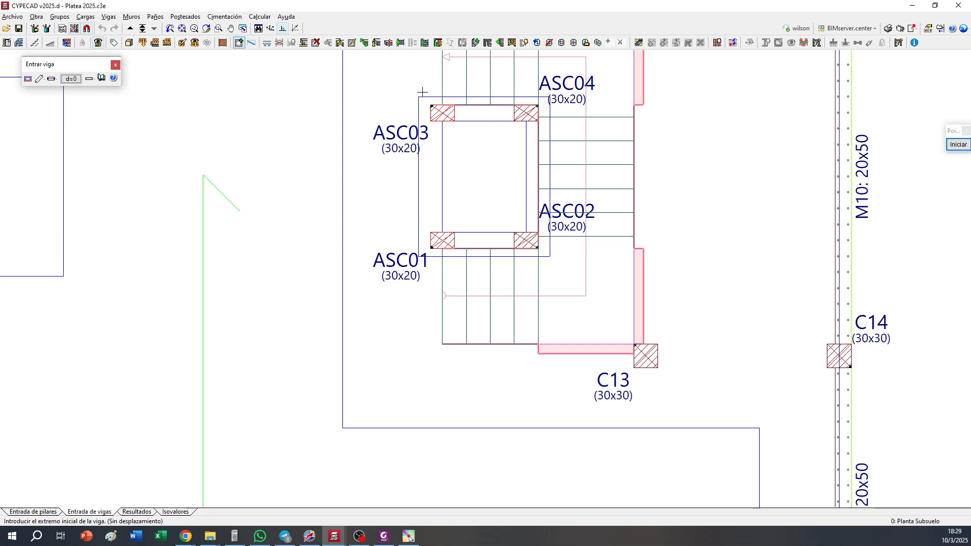
{"action": "left_click", "coordinate": [87, 29]}
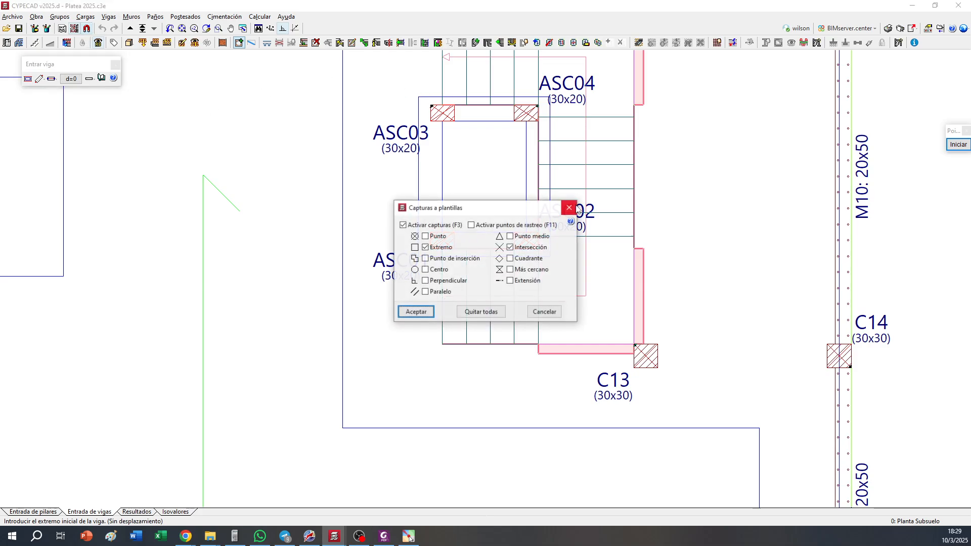
{"action": "left_click", "coordinate": [432, 310]}
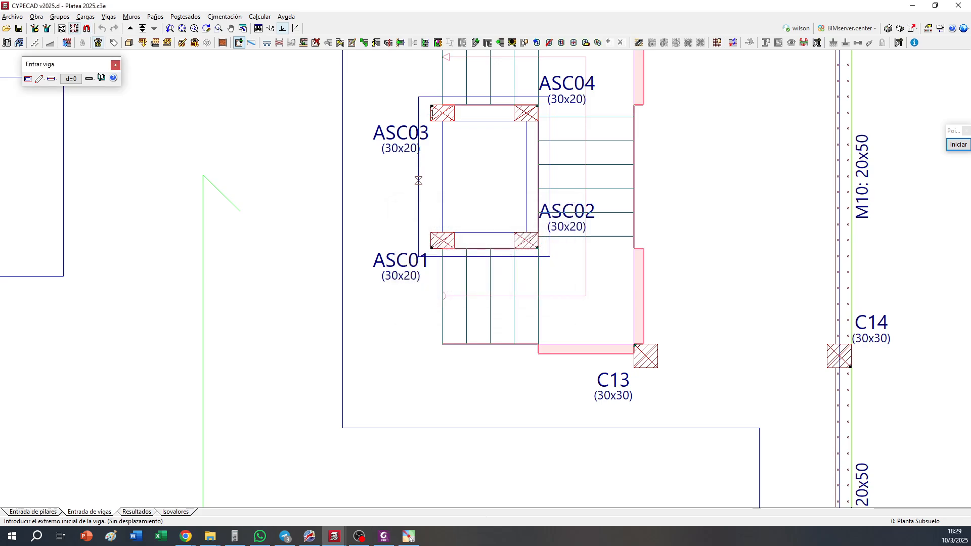
{"action": "left_click", "coordinate": [442, 113]}
{"action": "left_click", "coordinate": [349, 308]}
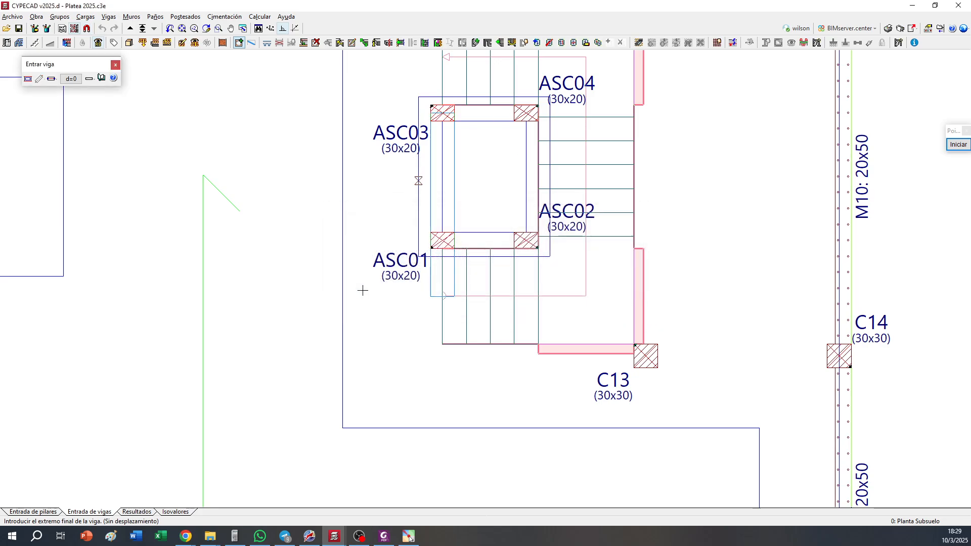
{"action": "left_click", "coordinate": [526, 112]}
{"action": "left_click", "coordinate": [526, 112]}
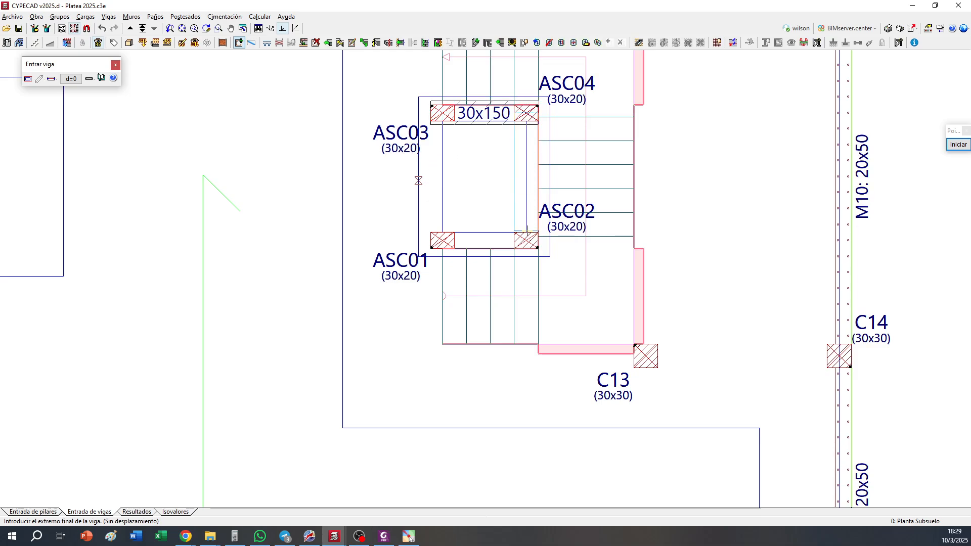
{"action": "left_click", "coordinate": [527, 238]}
{"action": "left_click", "coordinate": [527, 238]}
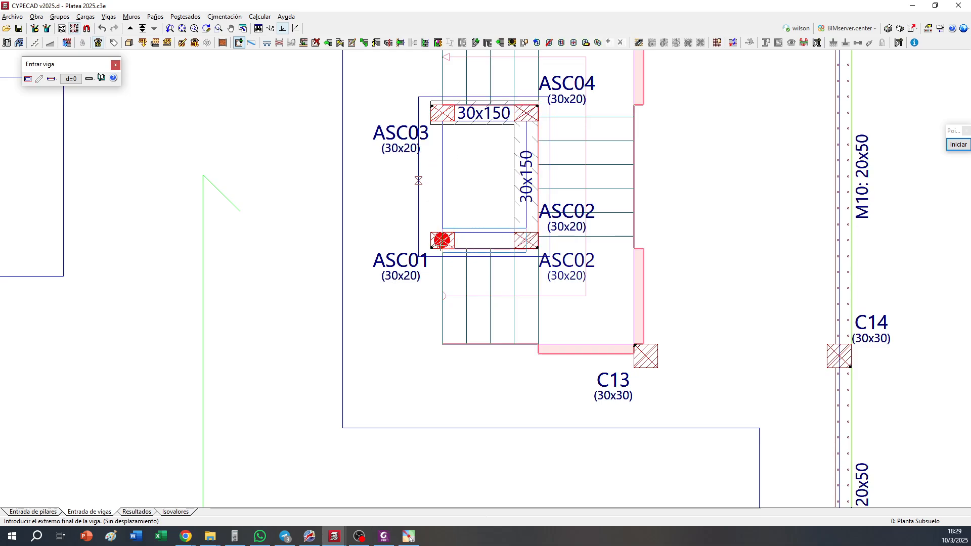
{"action": "left_click", "coordinate": [441, 240]}
{"action": "left_click", "coordinate": [441, 241]}
{"action": "left_click", "coordinate": [442, 112]}
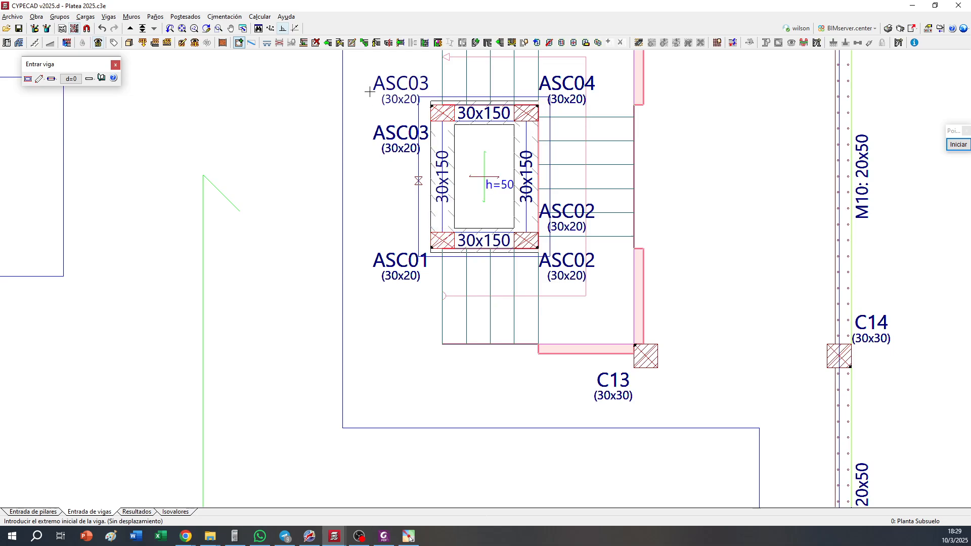
Adjust the 30x150 beams around the elevator shaft to the blue outline of the template
{"action": "left_click", "coordinate": [304, 42]}
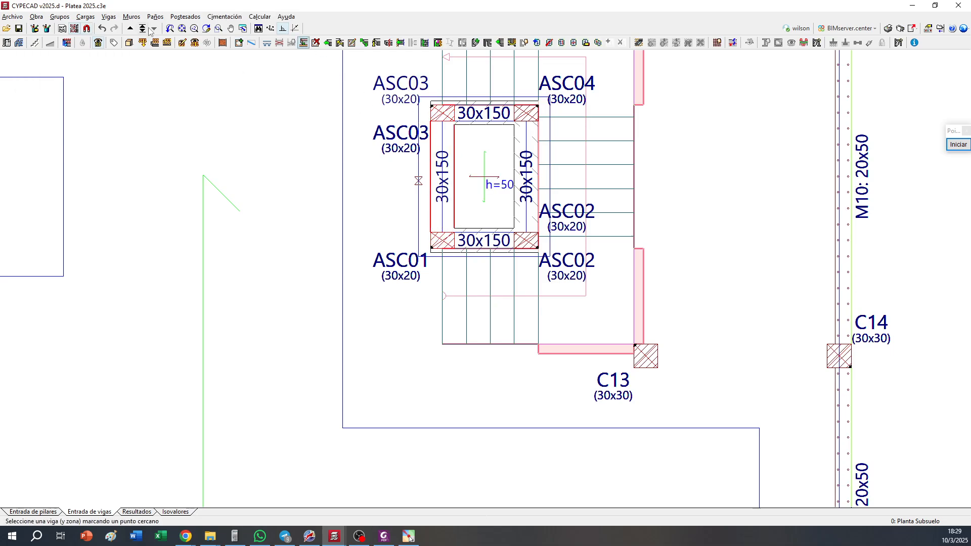
{"action": "left_click", "coordinate": [88, 29]}
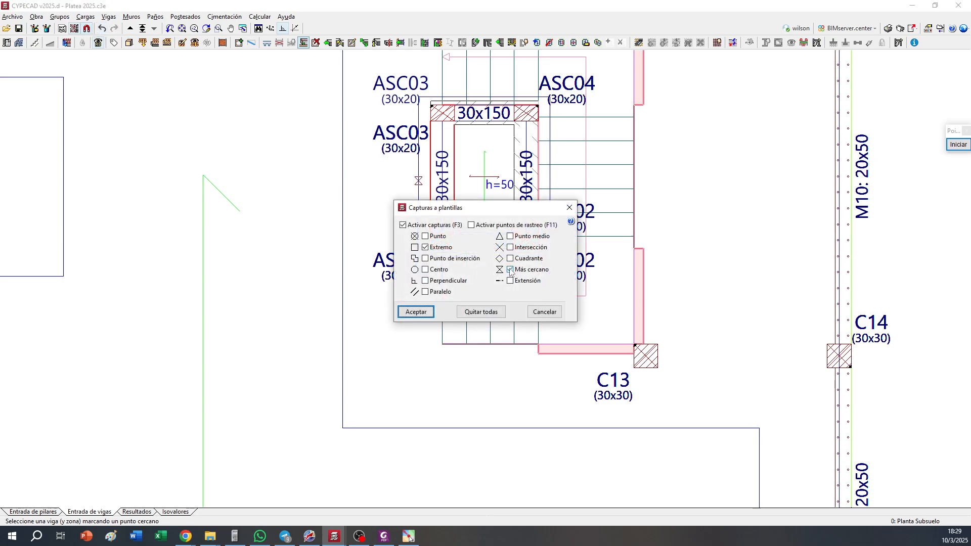
{"action": "key", "text": "Return"}
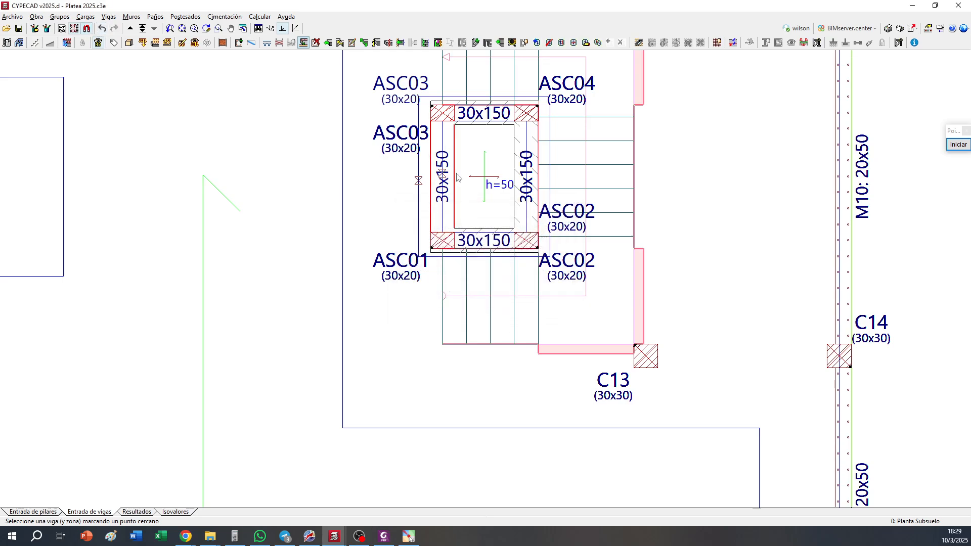
{"action": "left_click", "coordinate": [458, 176]}
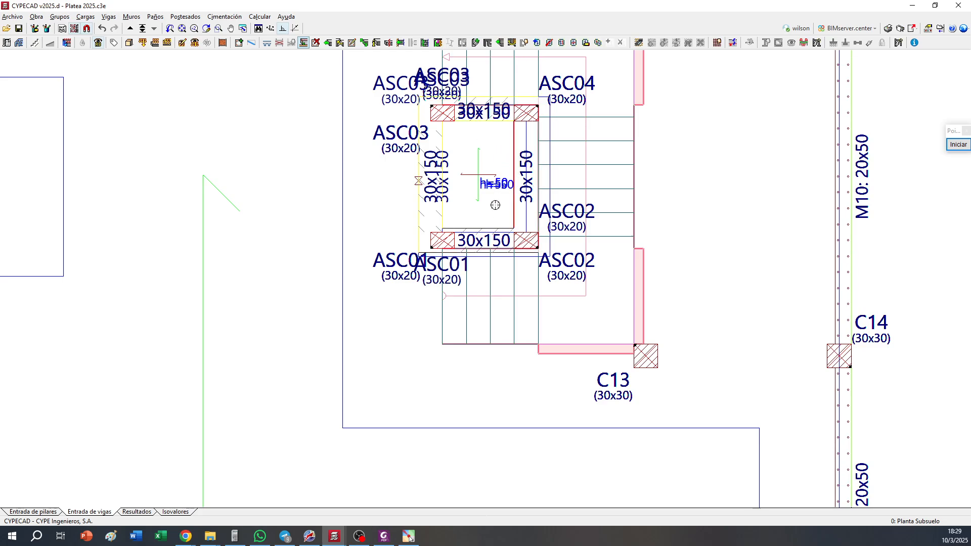
{"action": "left_click", "coordinate": [486, 223]}
Draw four 25x150 foundation beams around the small square pit between and below columns C6 and C7
{"action": "scroll", "coordinate": [487, 223], "scroll_direction": "down", "scroll_amount": 3}
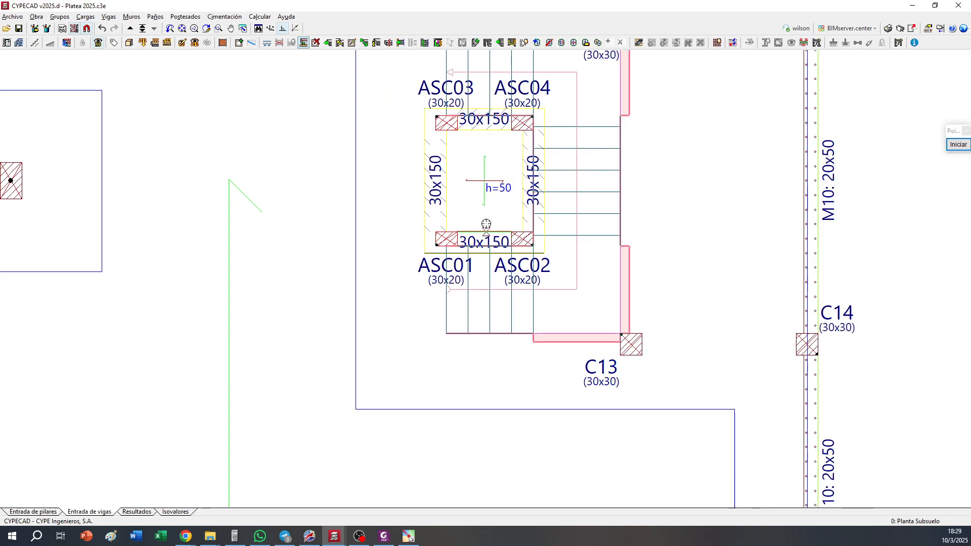
{"action": "scroll", "coordinate": [485, 223], "scroll_direction": "down", "scroll_amount": 3}
{"action": "middle_click_drag", "start_coordinate": [432, 325], "coordinate": [513, 56]}
{"action": "scroll", "coordinate": [484, 360], "scroll_direction": "up", "scroll_amount": 7}
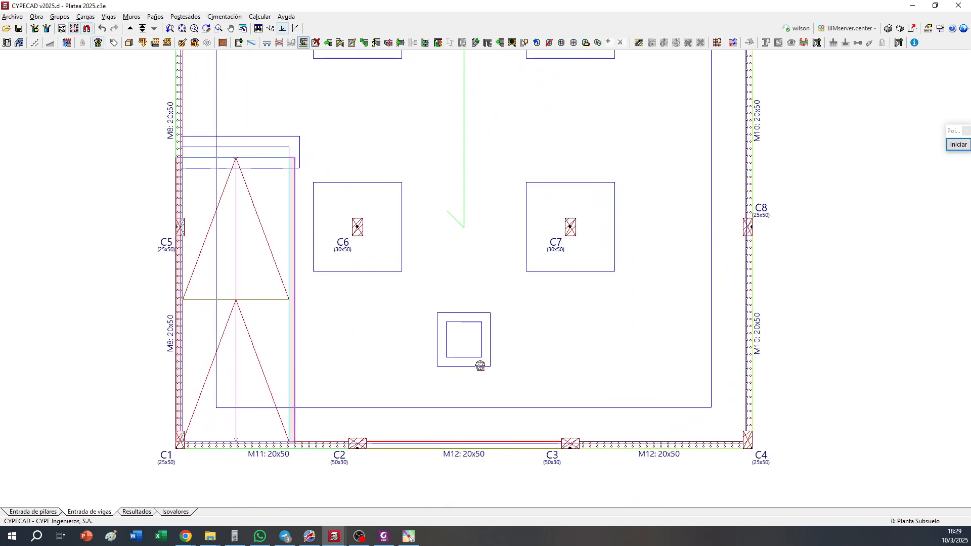
{"action": "scroll", "coordinate": [473, 353], "scroll_direction": "up", "scroll_amount": 2}
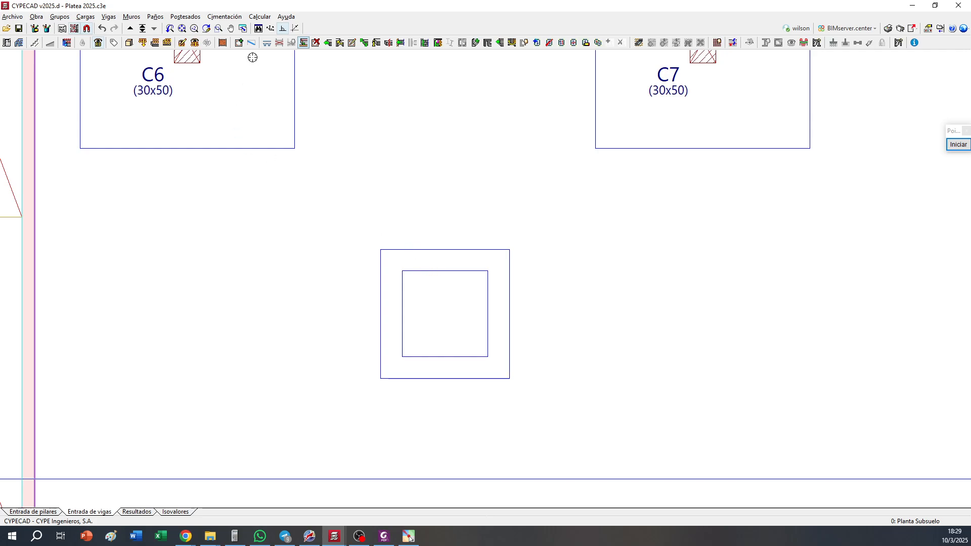
{"action": "left_click", "coordinate": [238, 42]}
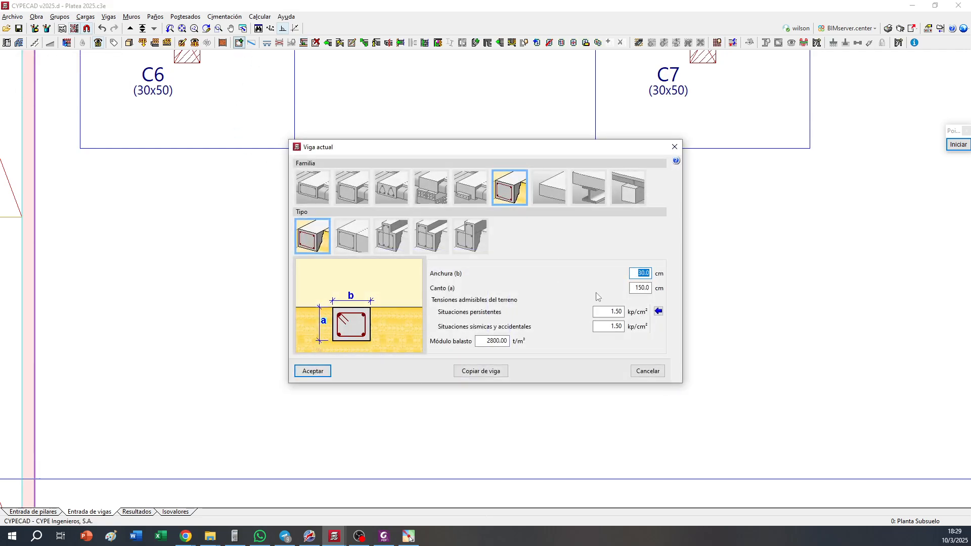
{"action": "left_click", "coordinate": [312, 371]}
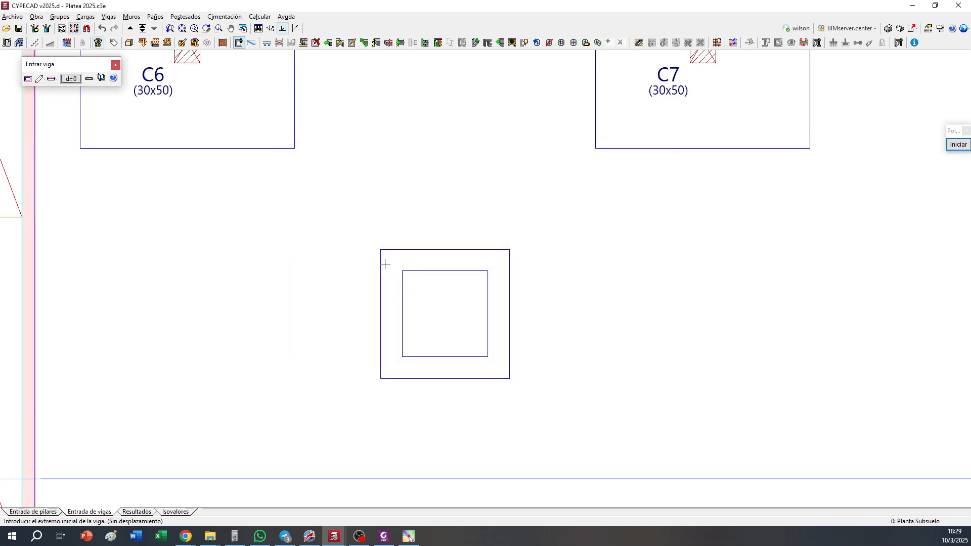
{"action": "left_click", "coordinate": [385, 264]}
{"action": "left_click", "coordinate": [496, 264]}
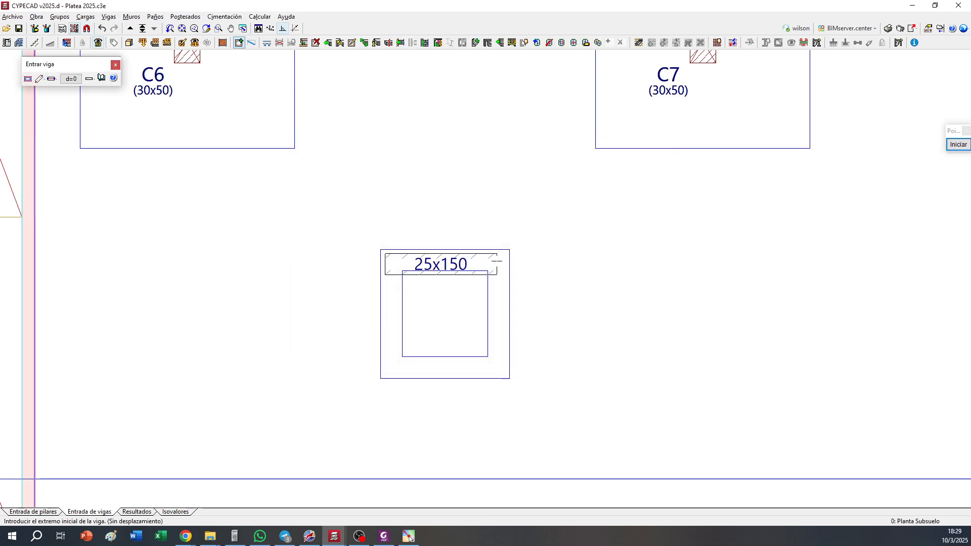
{"action": "left_click", "coordinate": [496, 362]}
{"action": "left_click", "coordinate": [497, 364]}
{"action": "left_click", "coordinate": [392, 366]}
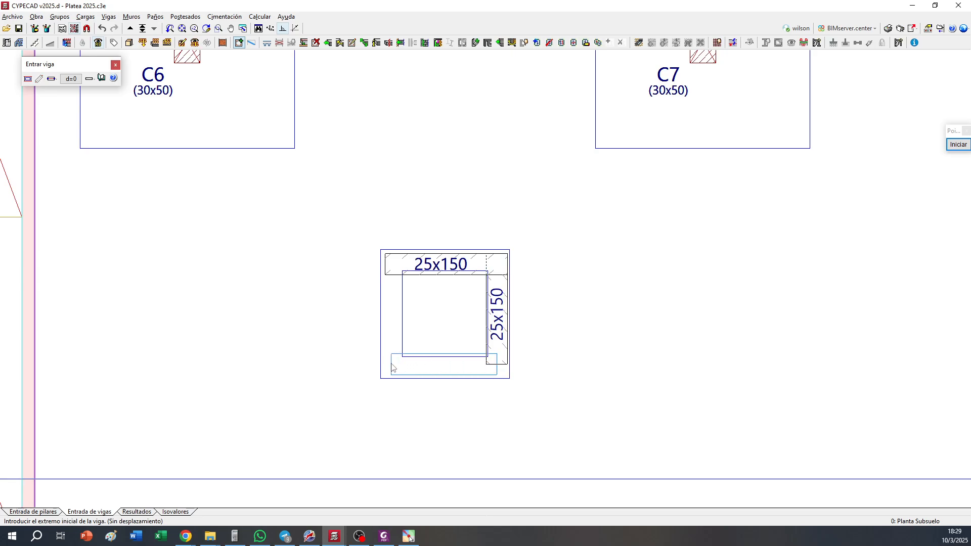
{"action": "left_click", "coordinate": [389, 264]}
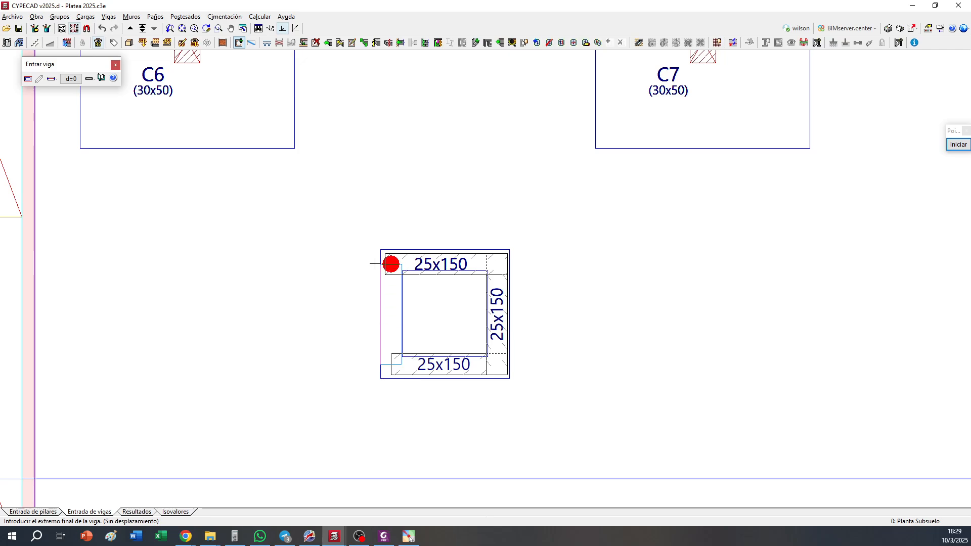
Adjust the 25x150 beams of the square pit to its template outline
{"action": "left_click", "coordinate": [303, 43]}
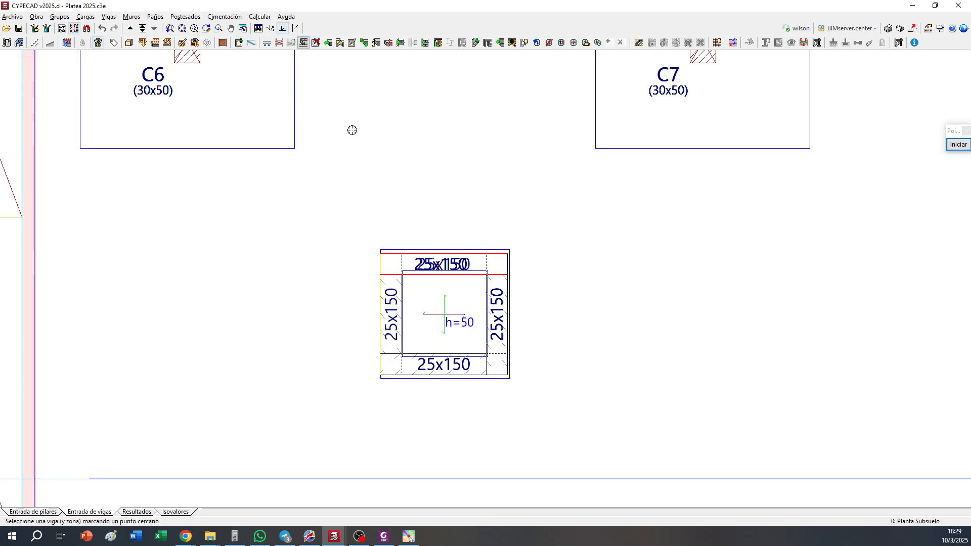
{"action": "left_click", "coordinate": [415, 274]}
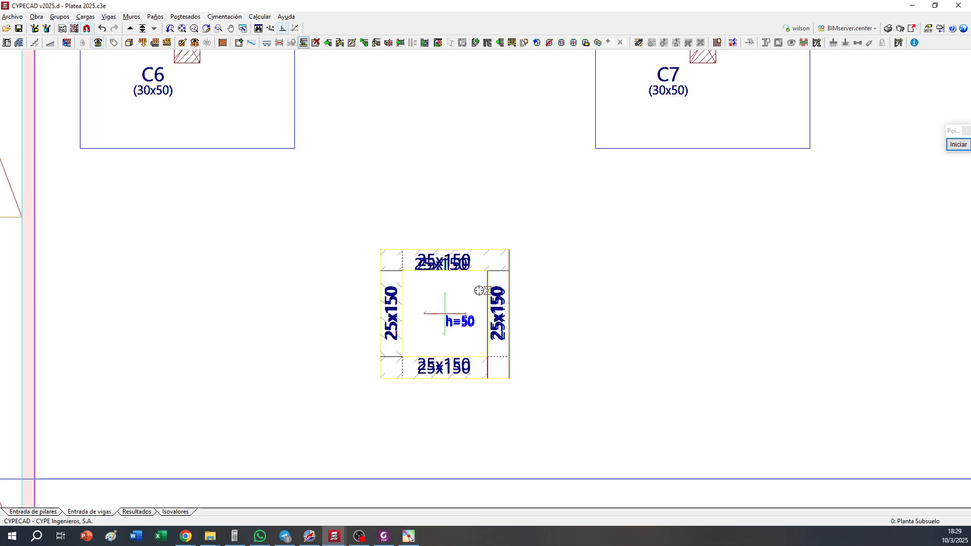
Add two sections outside the drawing: a horizontal cut through the square pit and a vertical cut through the elevator shaft
{"action": "scroll", "coordinate": [479, 291], "scroll_direction": "down", "scroll_amount": 3}
{"action": "scroll", "coordinate": [480, 290], "scroll_direction": "down", "scroll_amount": 5}
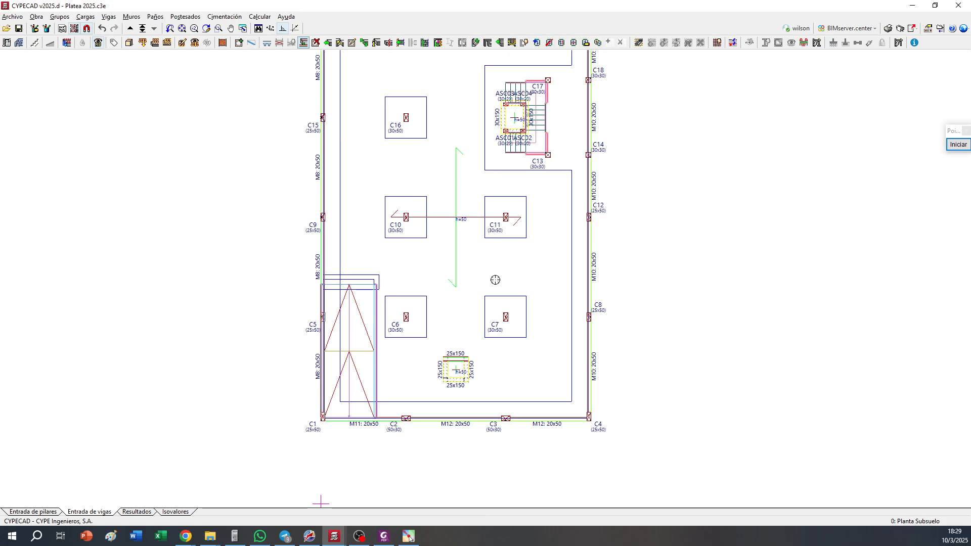
{"action": "middle_click_drag", "start_coordinate": [498, 238], "coordinate": [492, 252]}
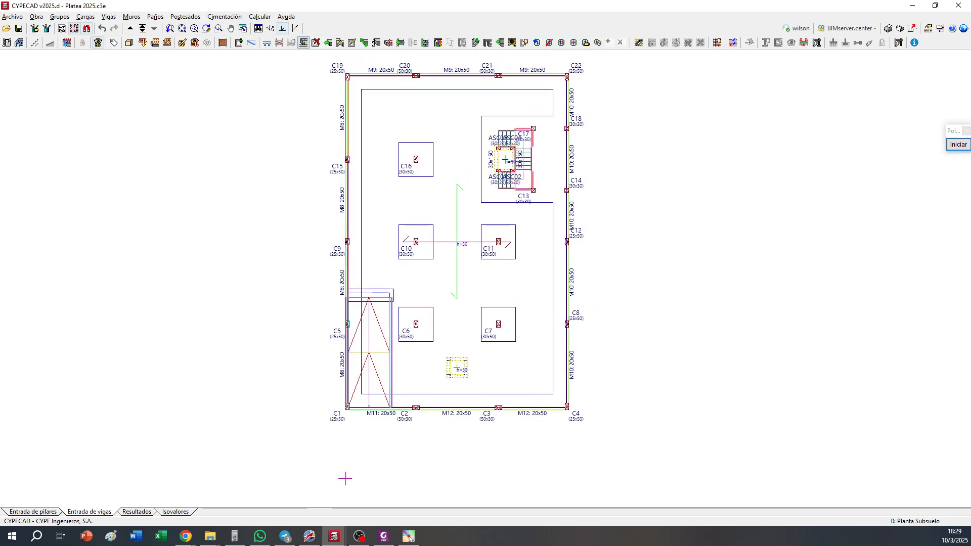
{"action": "left_click", "coordinate": [59, 16]}
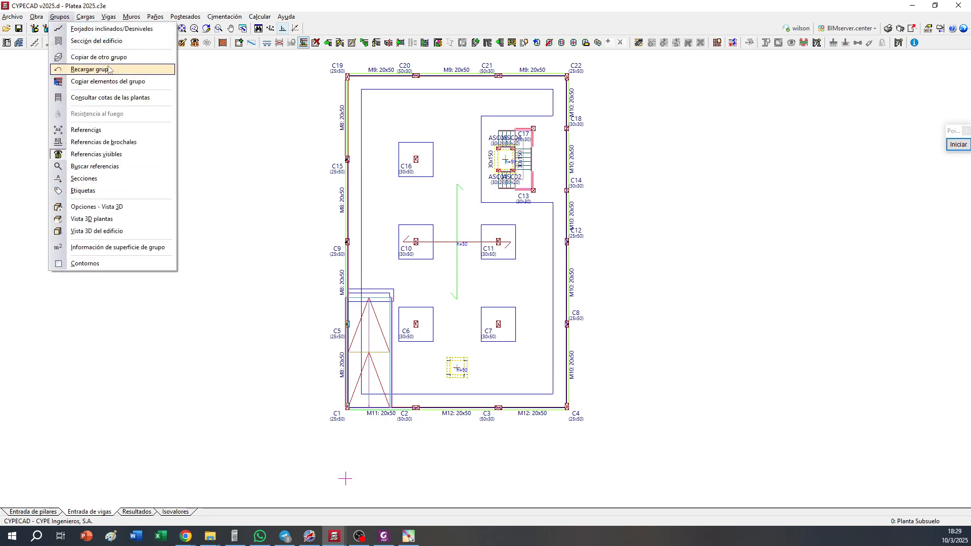
{"action": "left_click", "coordinate": [86, 178]}
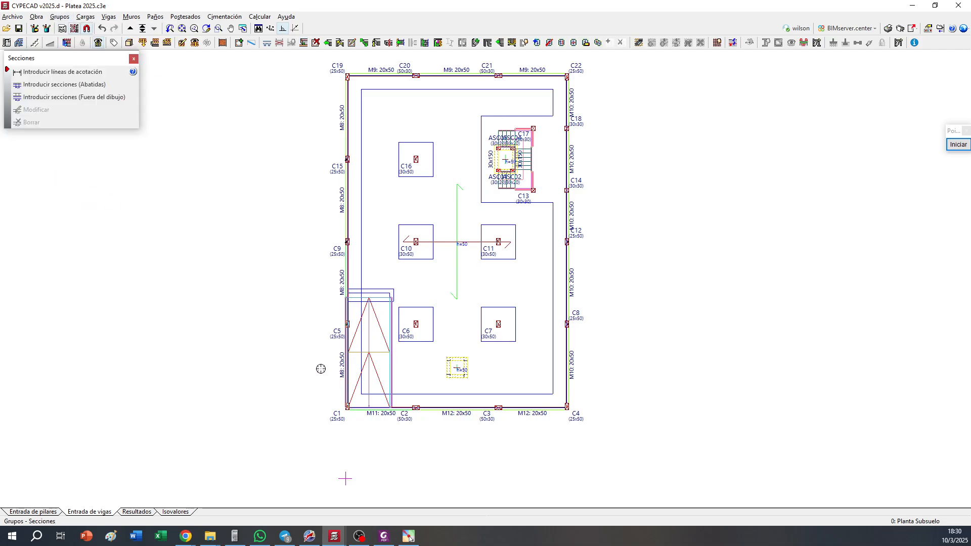
{"action": "left_click", "coordinate": [53, 97]}
{"action": "left_click", "coordinate": [434, 312]}
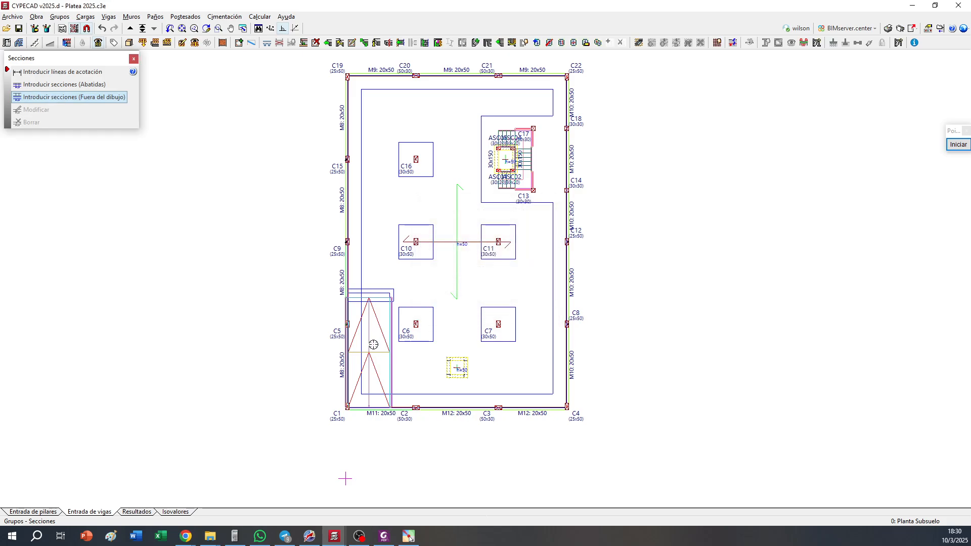
{"action": "left_click", "coordinate": [331, 368]}
{"action": "left_click", "coordinate": [599, 353]}
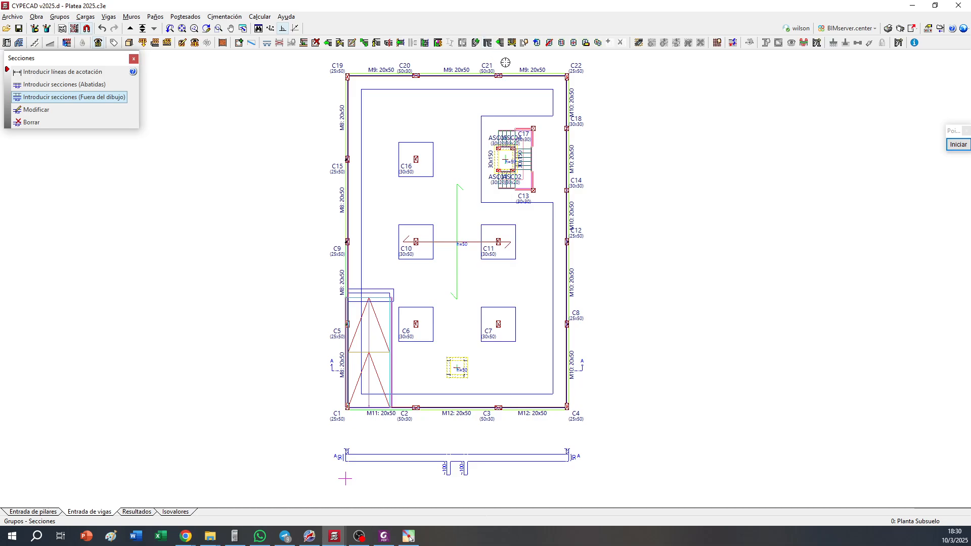
{"action": "left_click", "coordinate": [623, 398]}
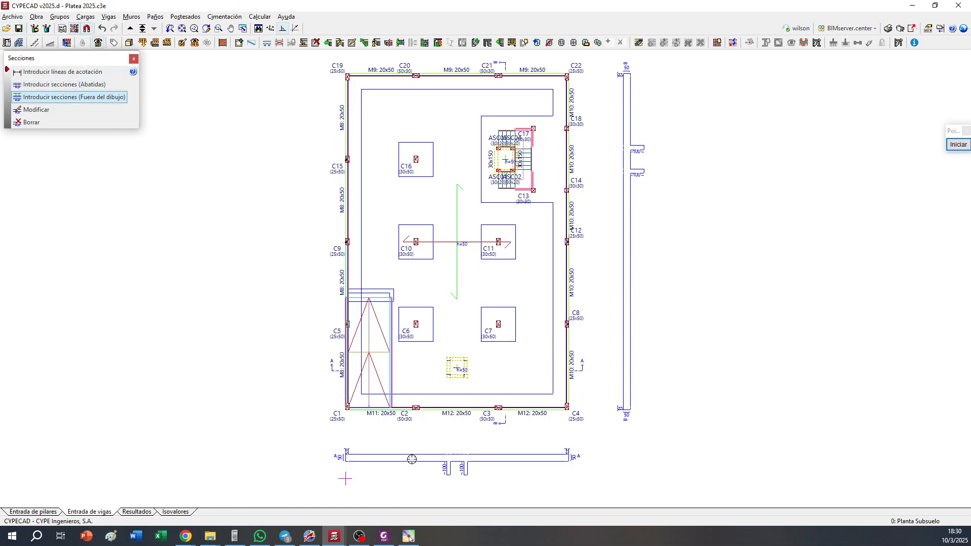
Examine the foundation beam depths below the slab in the sections through the square pit and the elevator shaft
{"action": "scroll", "coordinate": [429, 477], "scroll_direction": "up", "scroll_amount": 5}
{"action": "scroll", "coordinate": [516, 456], "scroll_direction": "up", "scroll_amount": 5}
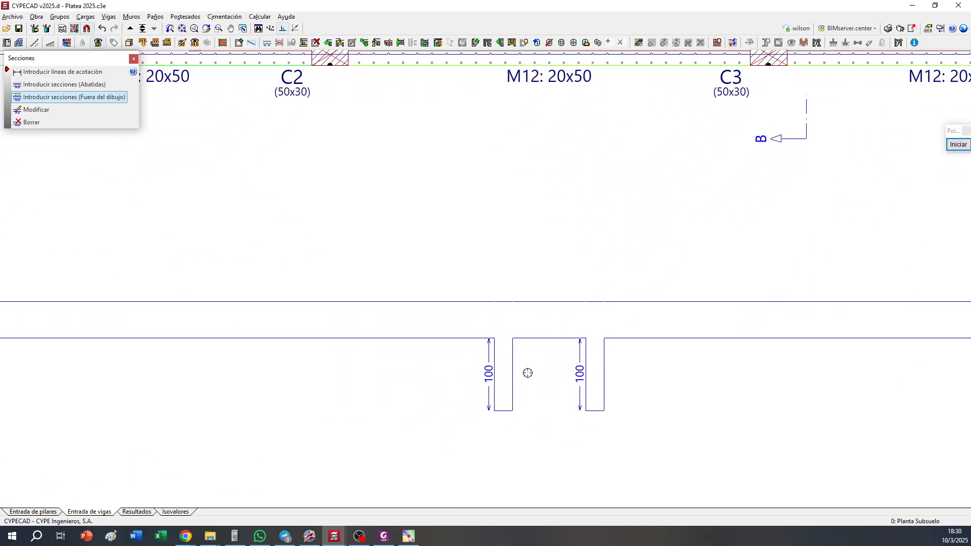
{"action": "scroll", "coordinate": [527, 373], "scroll_direction": "down", "scroll_amount": 1}
{"action": "scroll", "coordinate": [527, 410], "scroll_direction": "down", "scroll_amount": 2}
{"action": "middle_click_drag", "start_coordinate": [849, 204], "coordinate": [611, 433]}
{"action": "middle_click_drag", "start_coordinate": [679, 243], "coordinate": [662, 437]}
{"action": "middle_click_drag", "start_coordinate": [741, 193], "coordinate": [691, 413]}
{"action": "middle_click_drag", "start_coordinate": [754, 163], "coordinate": [711, 295]}
{"action": "scroll", "coordinate": [693, 286], "scroll_direction": "up", "scroll_amount": 2}
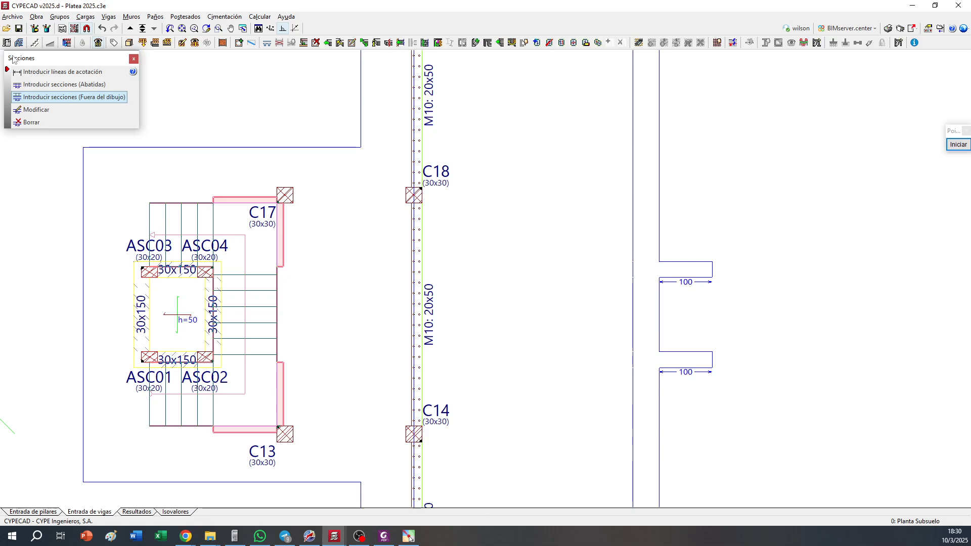
Inspect the elevator shaft's foundation beams from beneath the slab in the 3D view of the building
{"action": "left_click", "coordinate": [129, 43]}
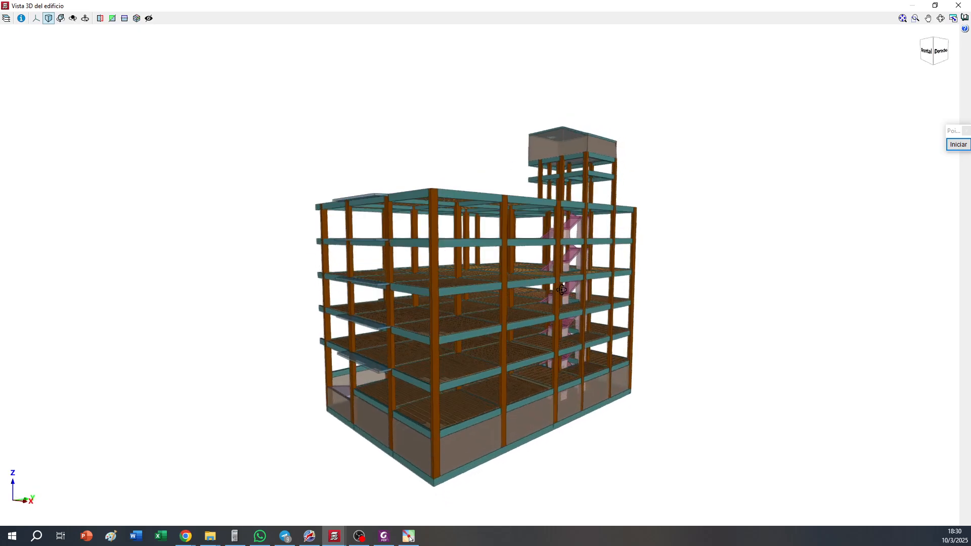
{"action": "scroll", "coordinate": [557, 447], "scroll_direction": "up", "scroll_amount": 6}
{"action": "middle_click_drag", "start_coordinate": [570, 422], "coordinate": [357, 360]}
{"action": "middle_click_drag", "start_coordinate": [503, 249], "coordinate": [450, 353]}
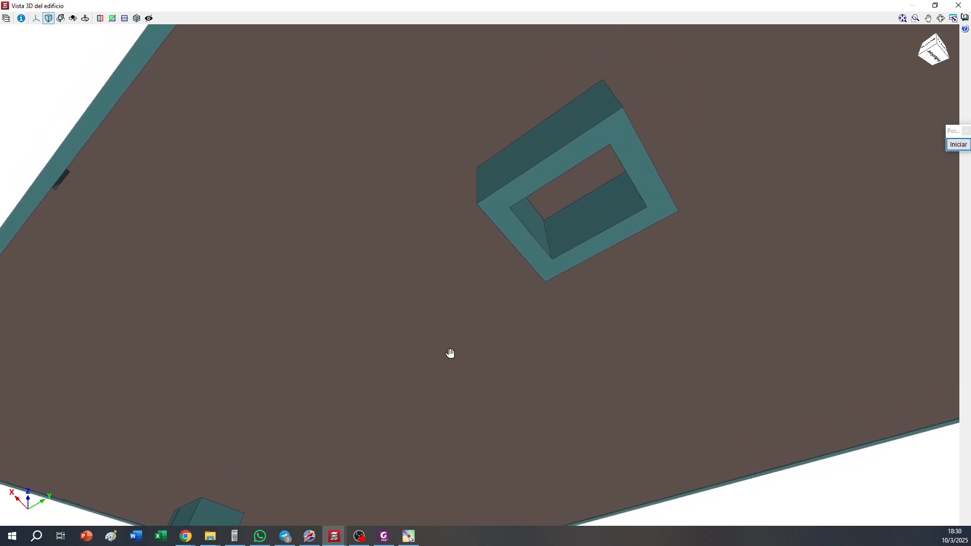
{"action": "scroll", "coordinate": [535, 202], "scroll_direction": "up", "scroll_amount": 4}
{"action": "mouse_move", "coordinate": [536, 207]}
{"action": "middle_mouse_down"}
{"action": "mouse_move", "coordinate": [557, 208]}
{"action": "mouse_move", "coordinate": [490, 210]}
{"action": "mouse_move", "coordinate": [528, 210]}
{"action": "middle_mouse_up"}
{"action": "middle_click_drag", "start_coordinate": [427, 247], "coordinate": [672, 161]}
{"action": "middle_click_drag", "start_coordinate": [466, 318], "coordinate": [682, 242]}
{"action": "scroll", "coordinate": [505, 359], "scroll_direction": "down", "scroll_amount": 4}
Inspect the square pit's beams from below and from inside the basement, and close the 3D view
{"action": "middle_click_drag", "start_coordinate": [438, 458], "coordinate": [472, 342]}
{"action": "scroll", "coordinate": [448, 399], "scroll_direction": "up", "scroll_amount": 6}
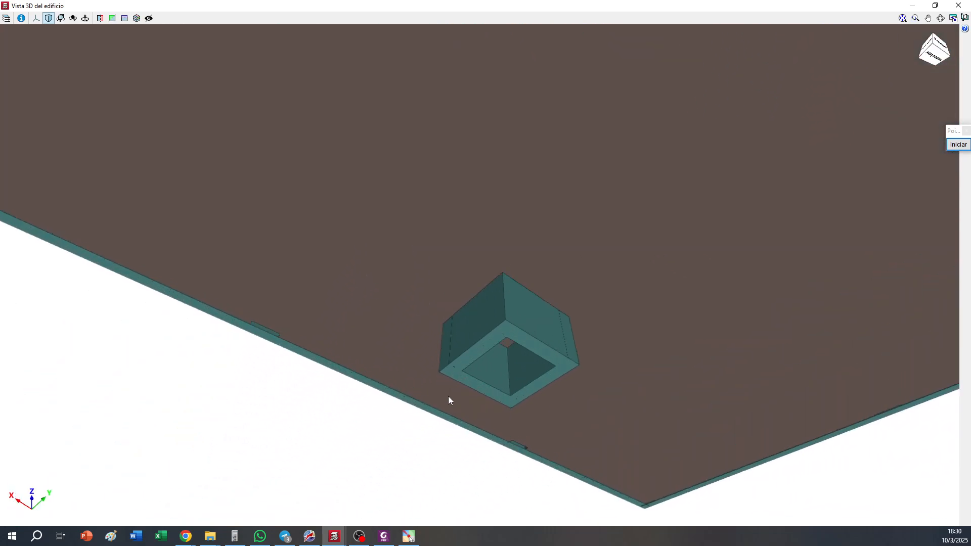
{"action": "middle_click_drag", "start_coordinate": [533, 343], "coordinate": [544, 306]}
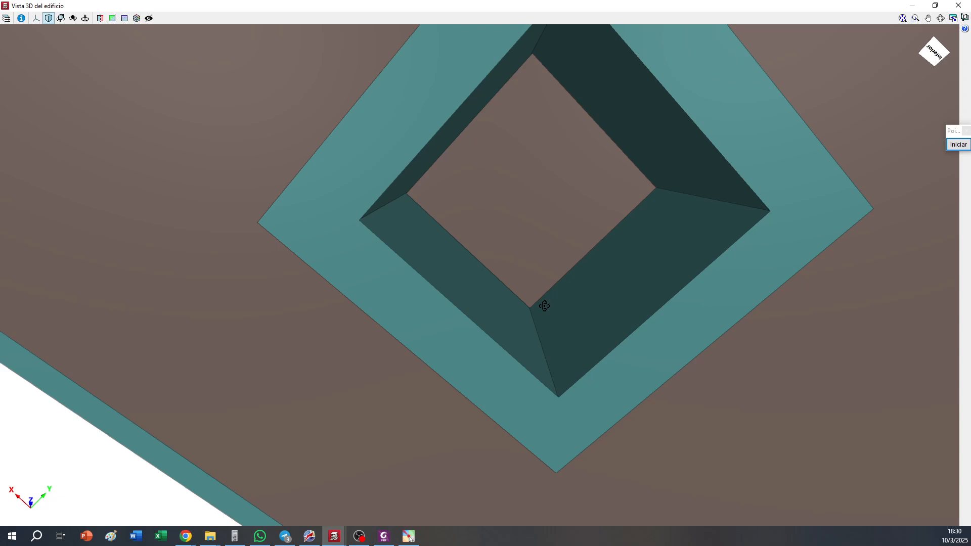
{"action": "middle_click_drag", "start_coordinate": [512, 216], "coordinate": [643, 328]}
{"action": "middle_click_drag", "start_coordinate": [561, 383], "coordinate": [444, 385]}
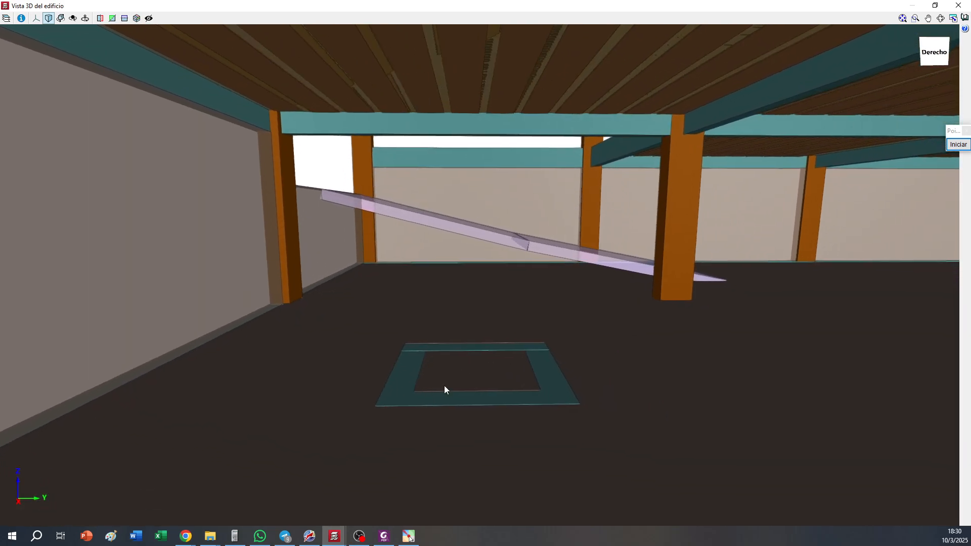
{"action": "scroll", "coordinate": [443, 385], "scroll_direction": "up", "scroll_amount": 2}
{"action": "left_click", "coordinate": [958, 5]}
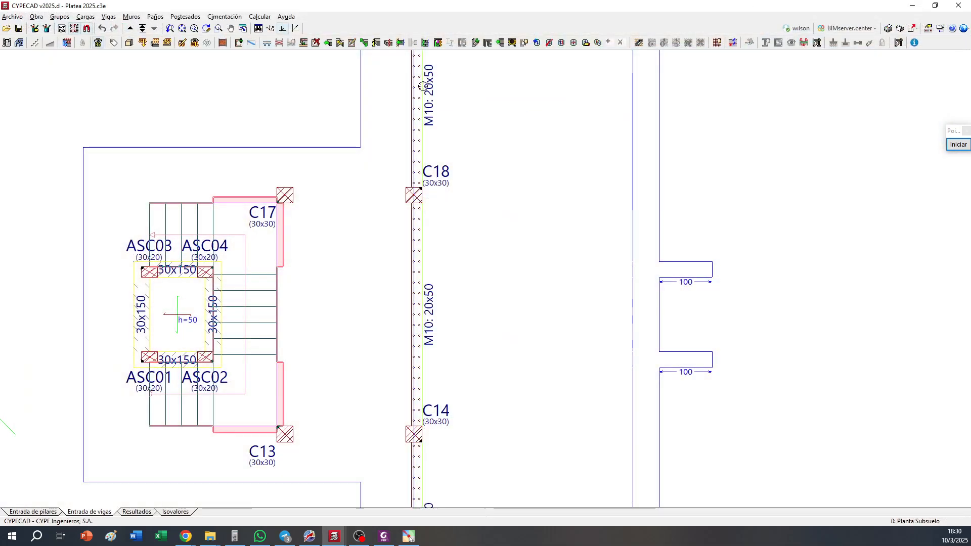
Set the square pit's slab panel to a 30 cm thickness and a level offset of -1.20 m
{"action": "scroll", "coordinate": [379, 210], "scroll_direction": "down", "scroll_amount": 4}
{"action": "middle_click_drag", "start_coordinate": [379, 210], "coordinate": [578, 60]}
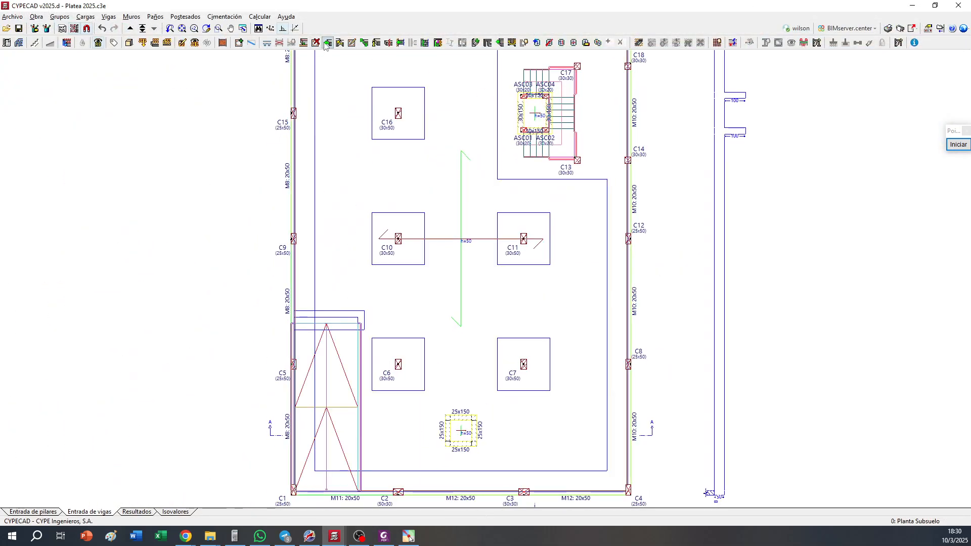
{"action": "left_click", "coordinate": [155, 17]}
{"action": "left_click", "coordinate": [161, 29]}
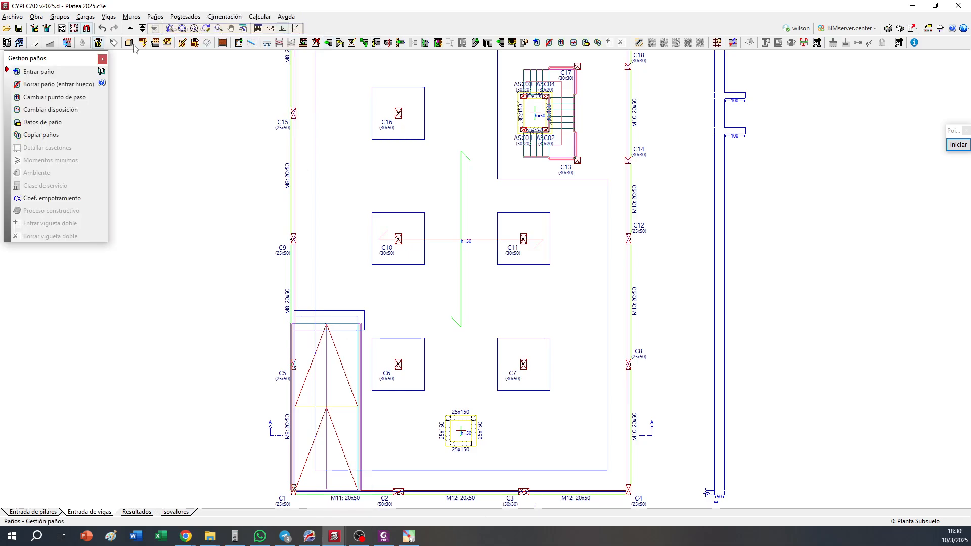
{"action": "left_click", "coordinate": [36, 122]}
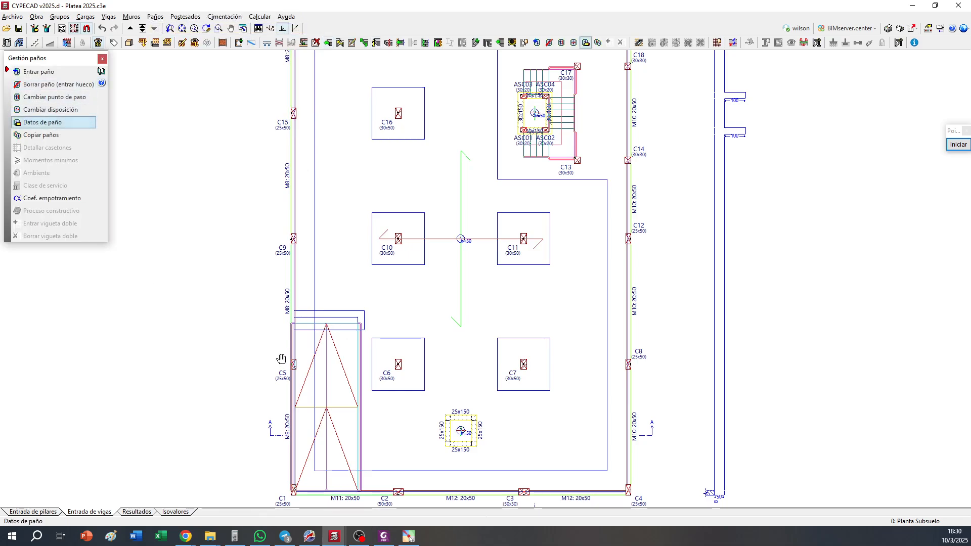
{"action": "middle_click_drag", "start_coordinate": [521, 479], "coordinate": [547, 315]}
{"action": "scroll", "coordinate": [539, 301], "scroll_direction": "up", "scroll_amount": 4}
{"action": "left_click", "coordinate": [464, 247]}
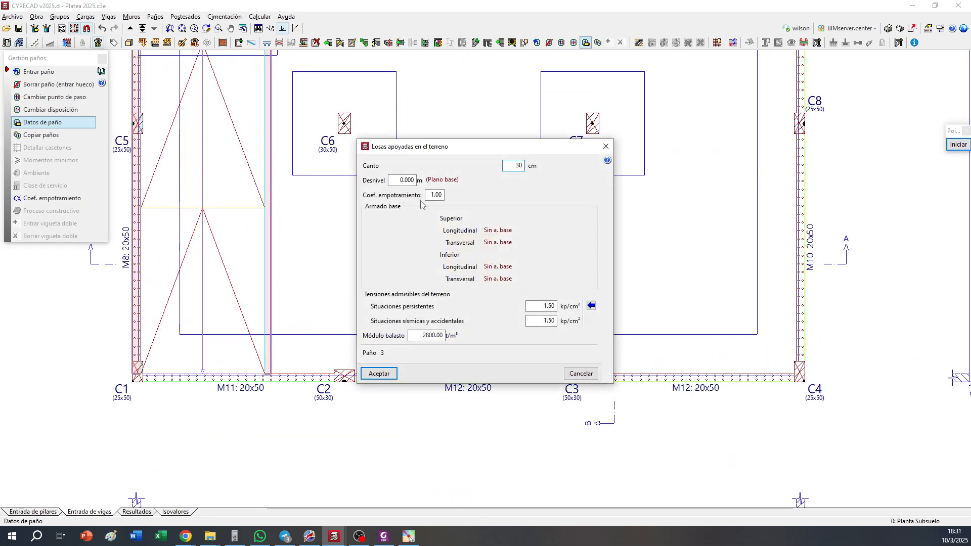
{"action": "type", "text": "30"}
{"action": "left_click", "coordinate": [399, 180]}
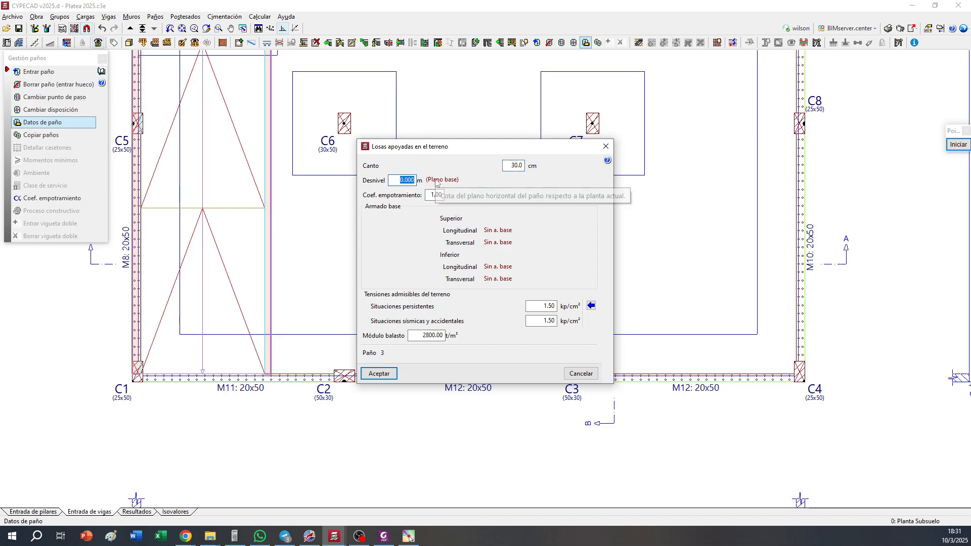
{"action": "type", "text": "-1.20"}
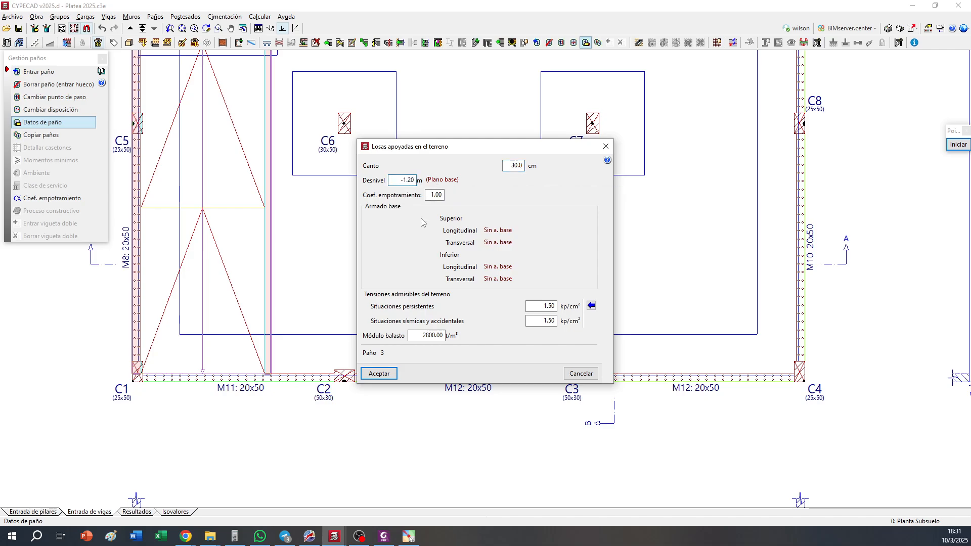
{"action": "left_click", "coordinate": [383, 378]}
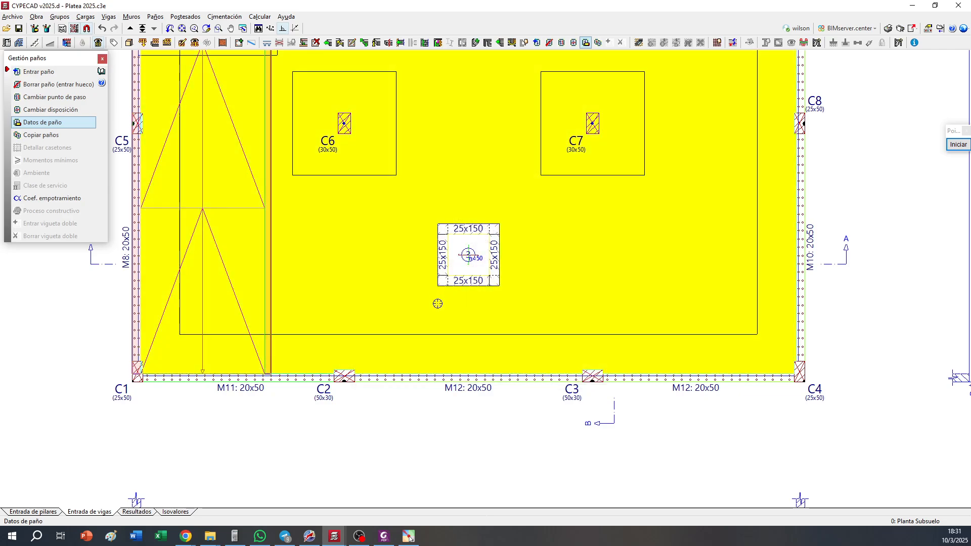
Set the slab panel inside the elevator shaft to a 30 cm thickness and a level offset of -1.20 m
{"action": "scroll", "coordinate": [437, 303], "scroll_direction": "down", "scroll_amount": 3}
{"action": "scroll", "coordinate": [522, 219], "scroll_direction": "up", "scroll_amount": 5}
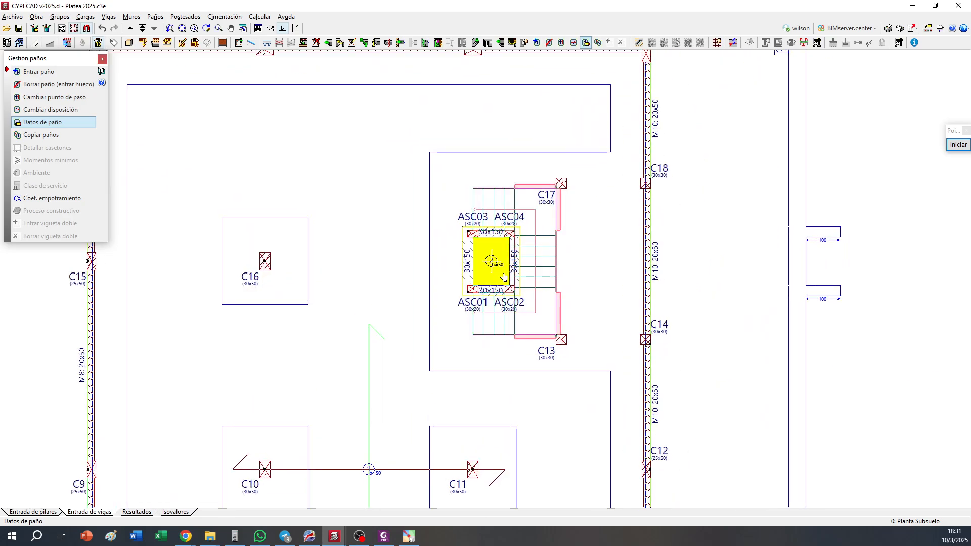
{"action": "left_click", "coordinate": [493, 259]}
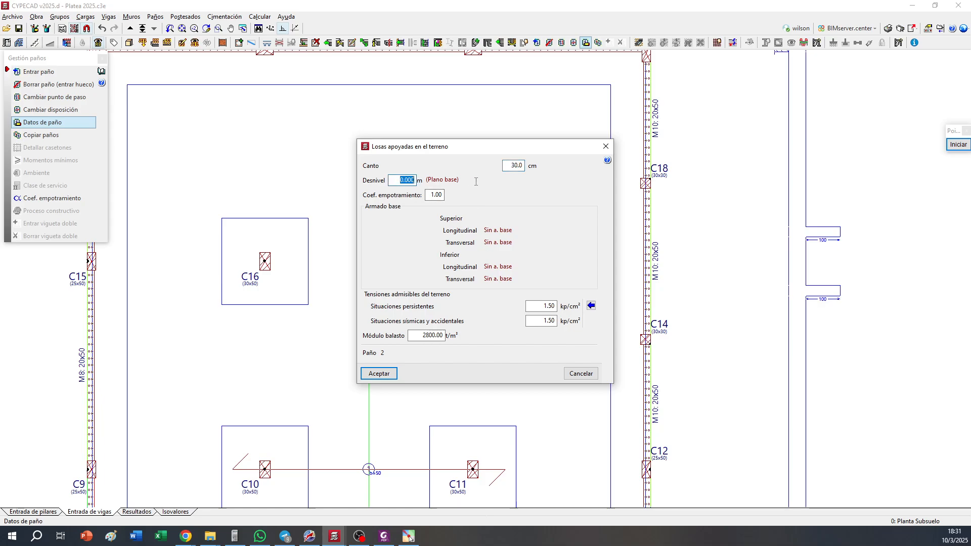
{"action": "type", "text": "-1.20"}
{"action": "left_click", "coordinate": [394, 372]}
Check the lowered slab profiles of the elevator shaft and the square pit in sections B and A
{"action": "middle_click_drag", "start_coordinate": [439, 341], "coordinate": [423, 316]}
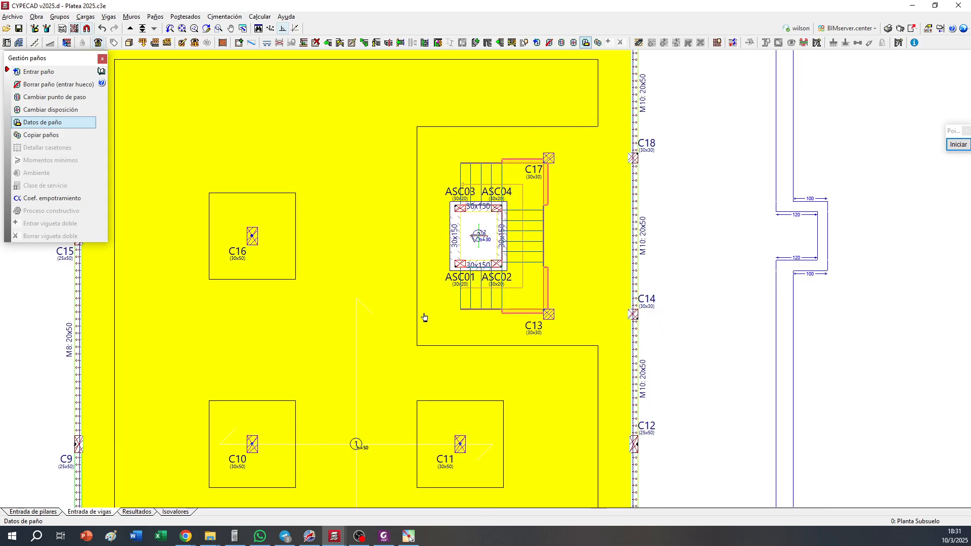
{"action": "scroll", "coordinate": [833, 229], "scroll_direction": "up", "scroll_amount": 3}
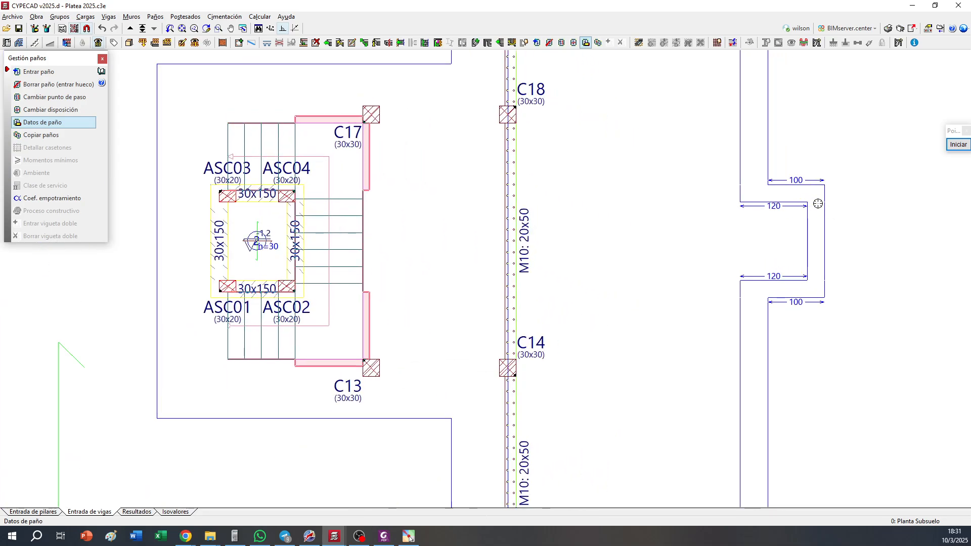
{"action": "scroll", "coordinate": [821, 203], "scroll_direction": "down", "scroll_amount": 5}
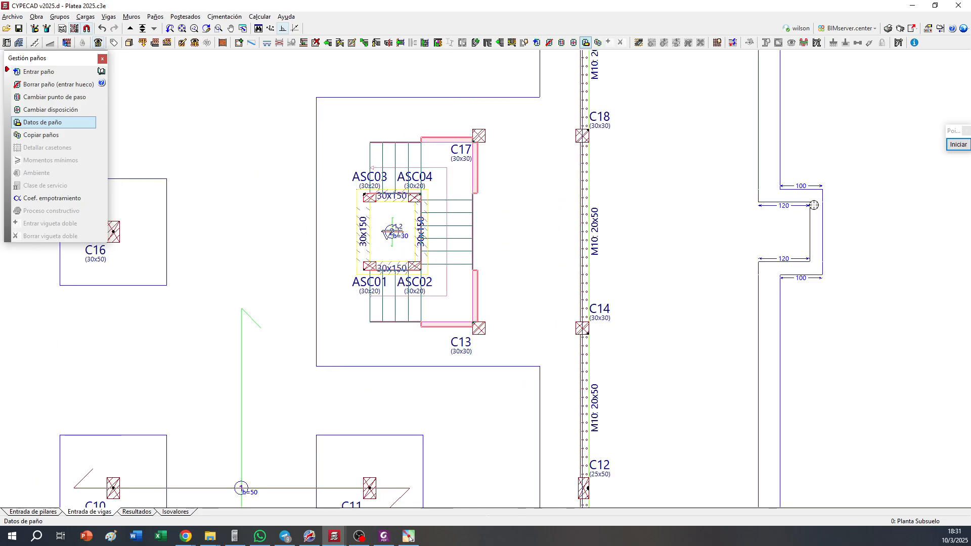
{"action": "middle_click_drag", "start_coordinate": [677, 309], "coordinate": [726, 111]}
{"action": "scroll", "coordinate": [498, 371], "scroll_direction": "up", "scroll_amount": 5}
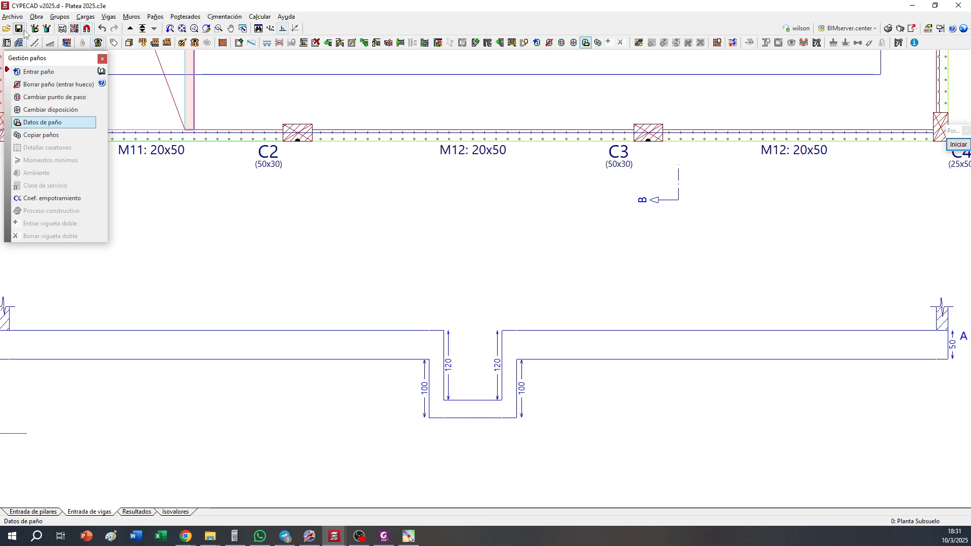
Inspect the sunken square pit from below the slab and from inside the basement in the 3D view of the building
{"action": "left_click", "coordinate": [130, 42]}
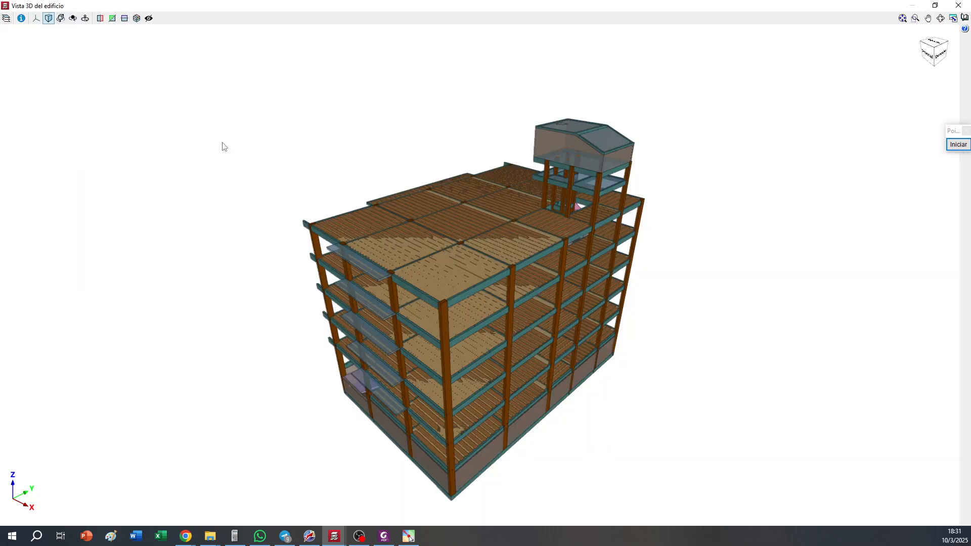
{"action": "left_click_drag", "start_coordinate": [441, 336], "coordinate": [430, 231]}
{"action": "scroll", "coordinate": [380, 362], "scroll_direction": "up", "scroll_amount": 3}
{"action": "scroll", "coordinate": [380, 362], "scroll_direction": "up", "scroll_amount": 3}
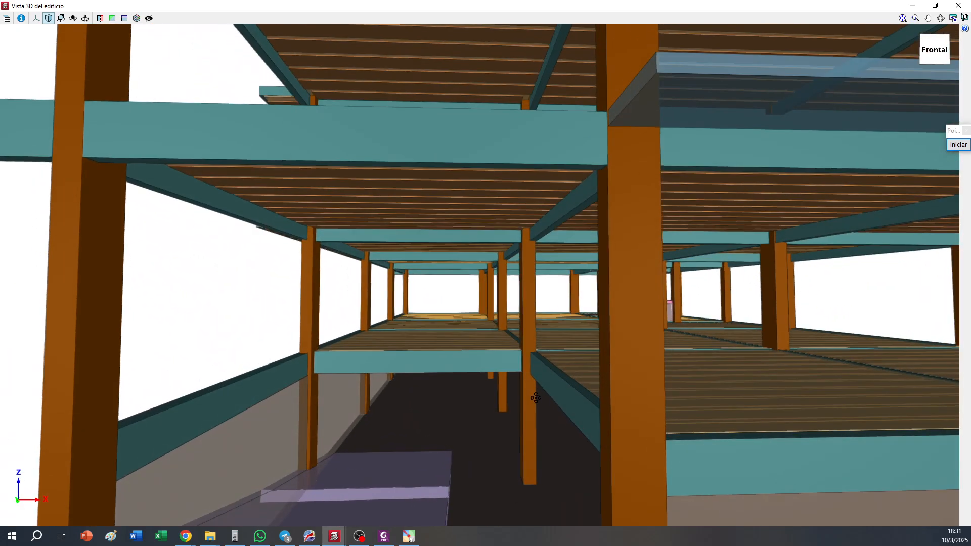
{"action": "middle_click_drag", "start_coordinate": [522, 402], "coordinate": [501, 328]}
{"action": "left_click_drag", "start_coordinate": [501, 328], "coordinate": [622, 368]}
{"action": "scroll", "coordinate": [614, 358], "scroll_direction": "up", "scroll_amount": 10}
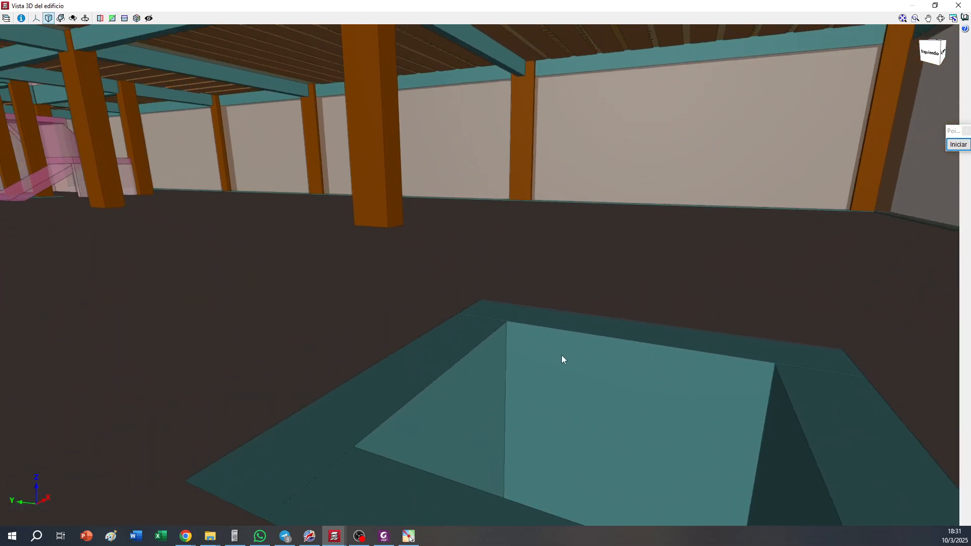
{"action": "left_click_drag", "start_coordinate": [561, 355], "coordinate": [637, 402]}
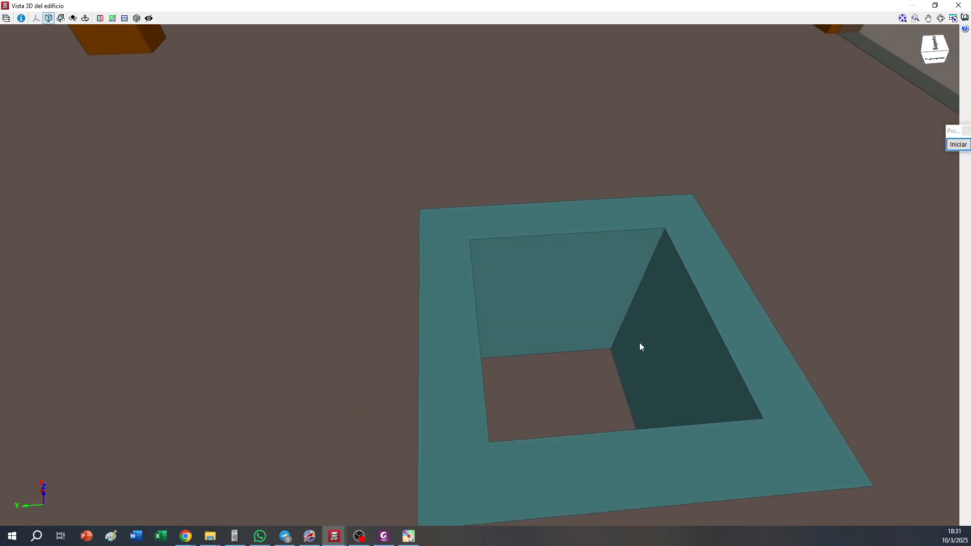
{"action": "left_click_drag", "start_coordinate": [621, 353], "coordinate": [457, 298]}
{"action": "middle_click_drag", "start_coordinate": [340, 218], "coordinate": [606, 374]}
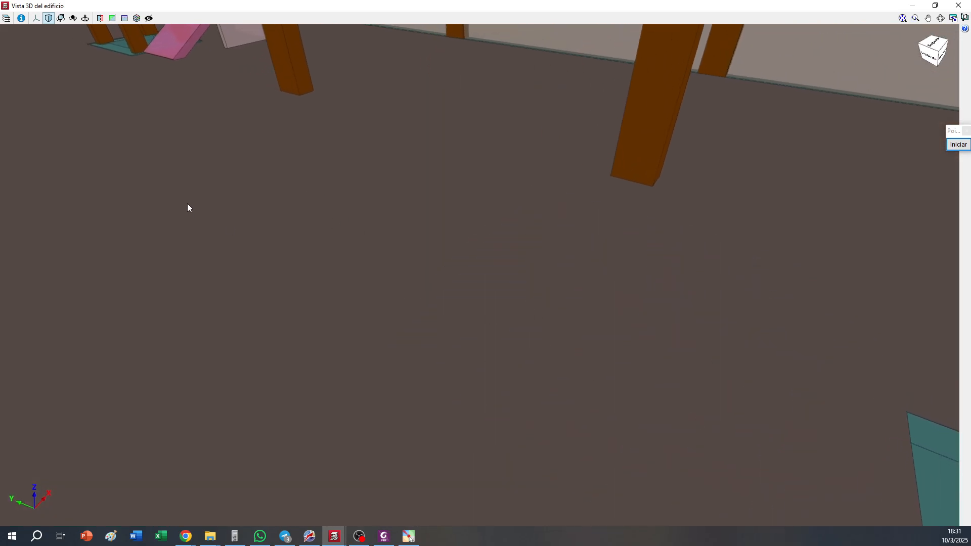
Inspect the lowered elevator pit and its surrounding columns from inside the basement in the 3D view of the building
{"action": "middle_click_drag", "start_coordinate": [187, 204], "coordinate": [466, 382]}
{"action": "scroll", "coordinate": [429, 227], "scroll_direction": "up", "scroll_amount": 3}
{"action": "left_click_drag", "start_coordinate": [410, 310], "coordinate": [426, 127]}
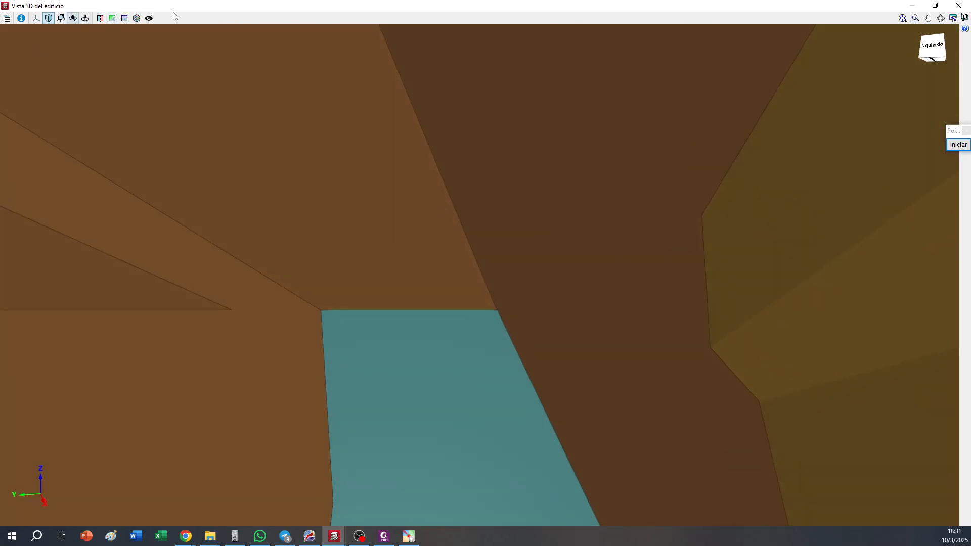
{"action": "left_click", "coordinate": [903, 21]}
{"action": "left_click_drag", "start_coordinate": [598, 191], "coordinate": [377, 445]}
{"action": "scroll", "coordinate": [502, 424], "scroll_direction": "up", "scroll_amount": 10}
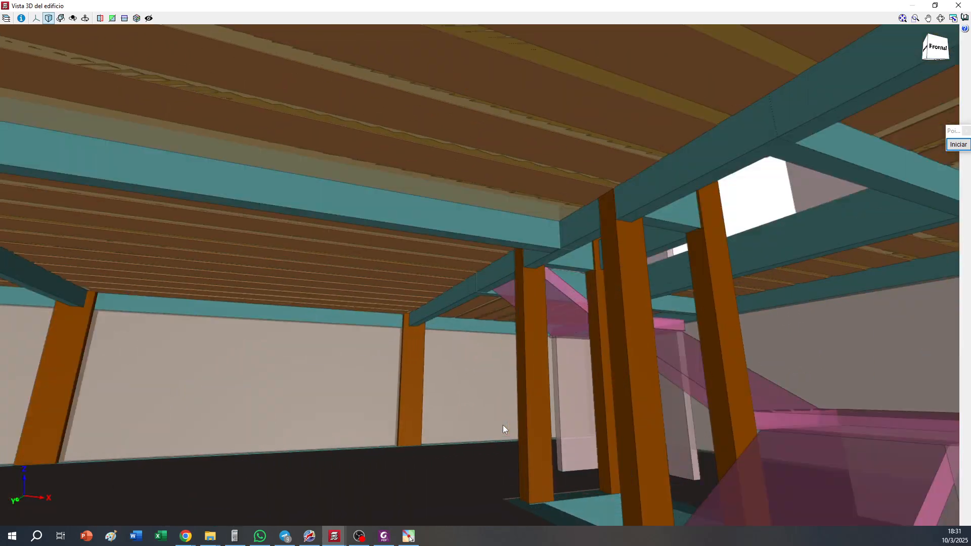
{"action": "left_click_drag", "start_coordinate": [502, 425], "coordinate": [747, 464]}
{"action": "middle_click_drag", "start_coordinate": [602, 488], "coordinate": [596, 454]}
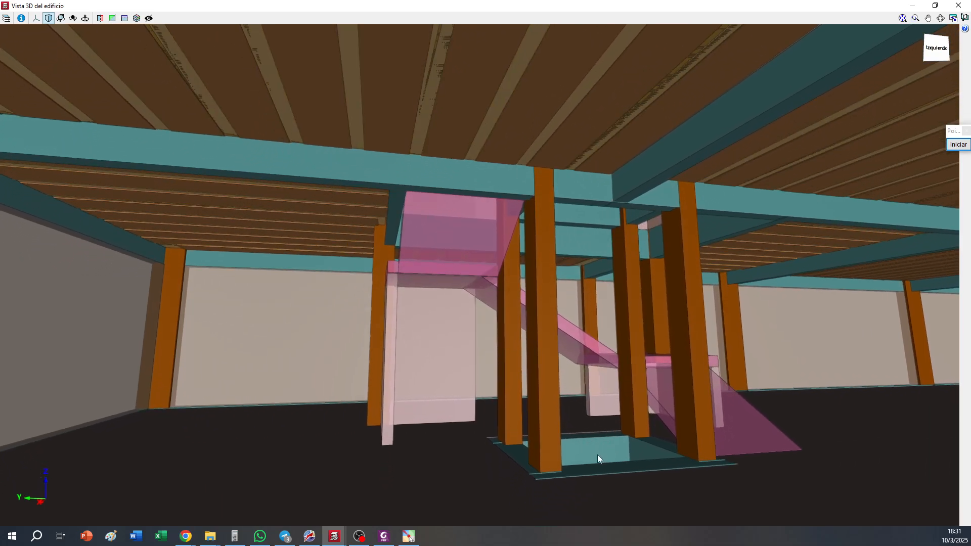
{"action": "scroll", "coordinate": [596, 456], "scroll_direction": "up", "scroll_amount": 5}
{"action": "left_click_drag", "start_coordinate": [596, 456], "coordinate": [526, 474]}
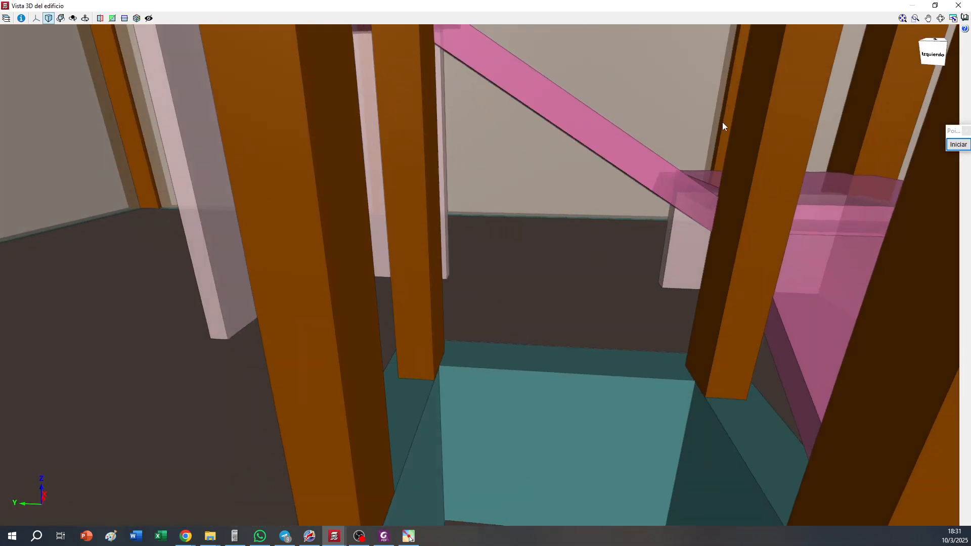
{"action": "left_click", "coordinate": [961, 5]}
Set the current foundation beam for the trench at the foot of the ramp to 30 cm wide and 50 cm deep
{"action": "scroll", "coordinate": [473, 170], "scroll_direction": "down", "scroll_amount": 4}
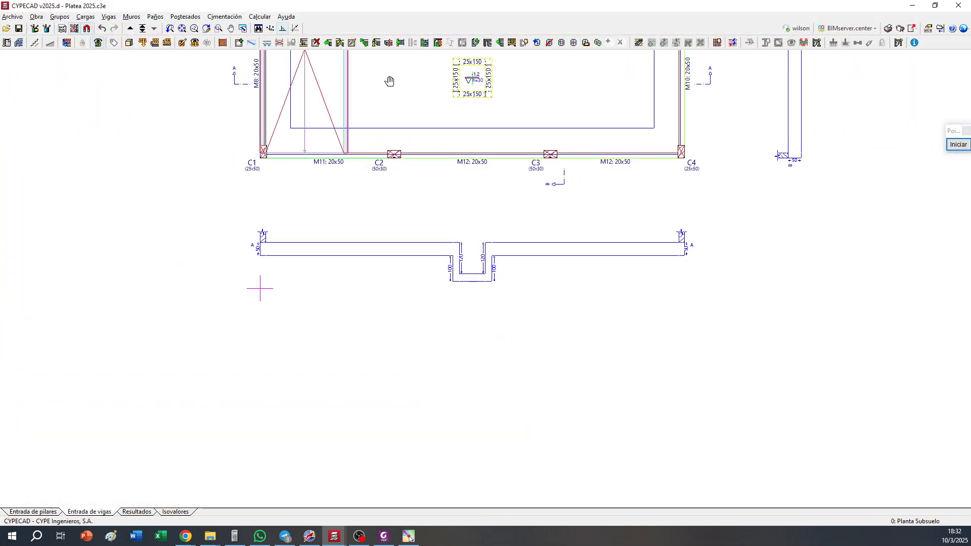
{"action": "middle_click_drag", "start_coordinate": [389, 83], "coordinate": [329, 354]}
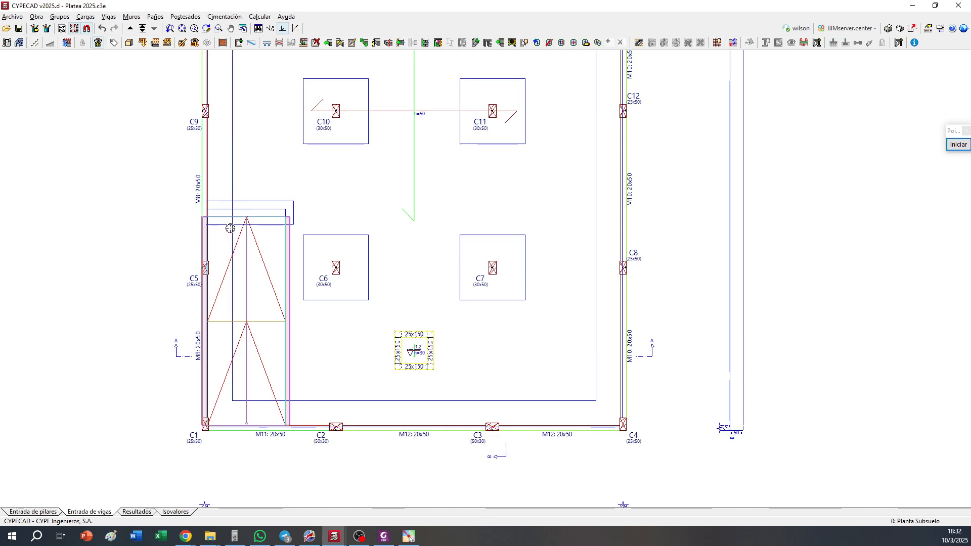
{"action": "scroll", "coordinate": [191, 221], "scroll_direction": "up", "scroll_amount": 5}
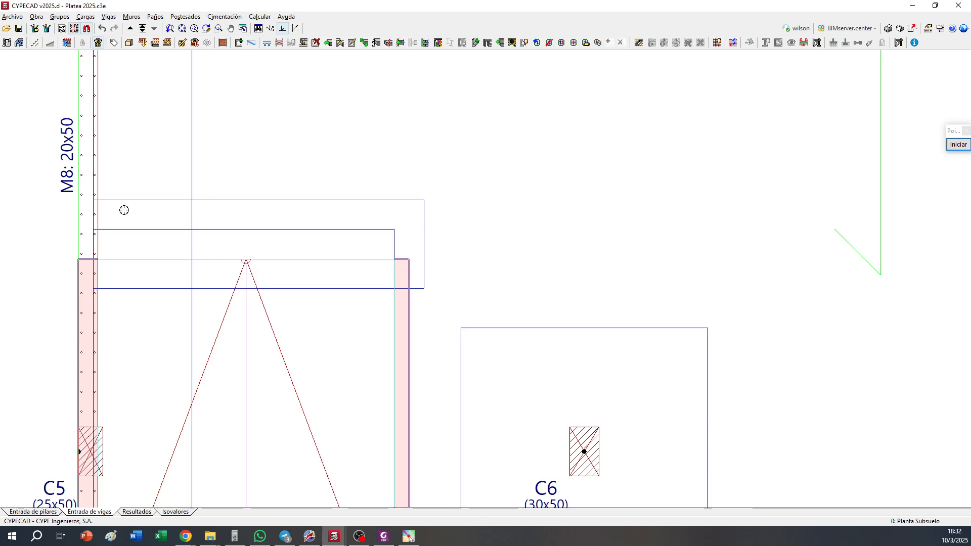
{"action": "middle_click_drag", "start_coordinate": [166, 285], "coordinate": [359, 284]}
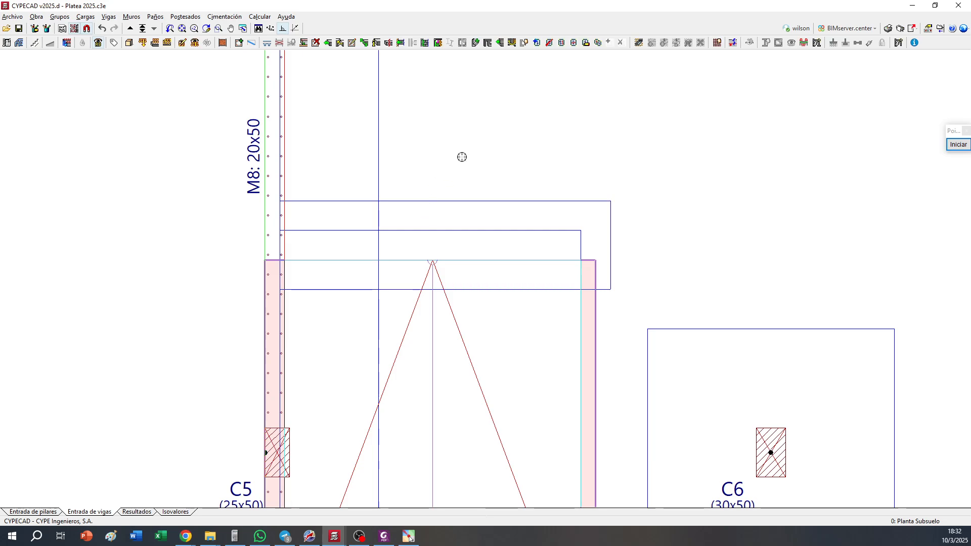
{"action": "left_click", "coordinate": [226, 43]}
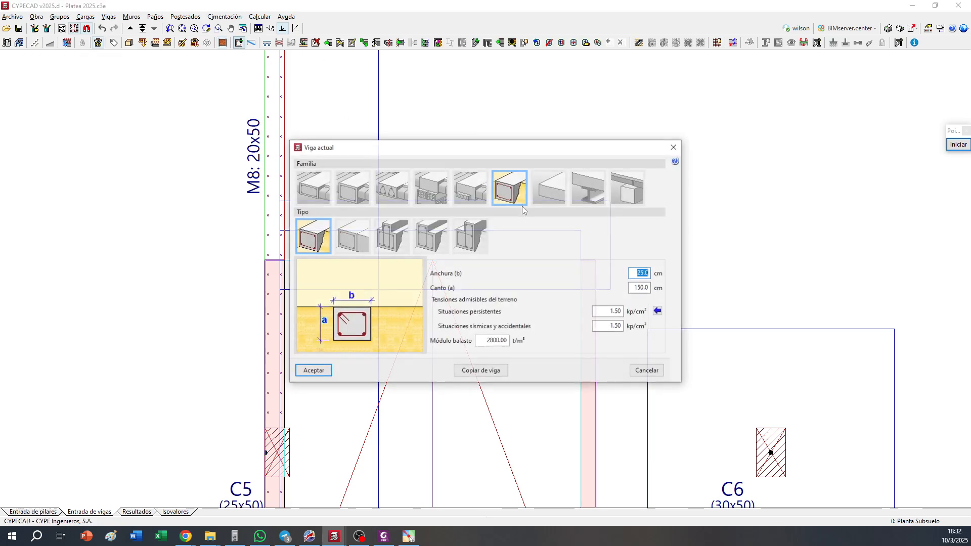
{"action": "left_click_drag", "start_coordinate": [635, 289], "coordinate": [679, 284]}
{"action": "type", "text": "50"}
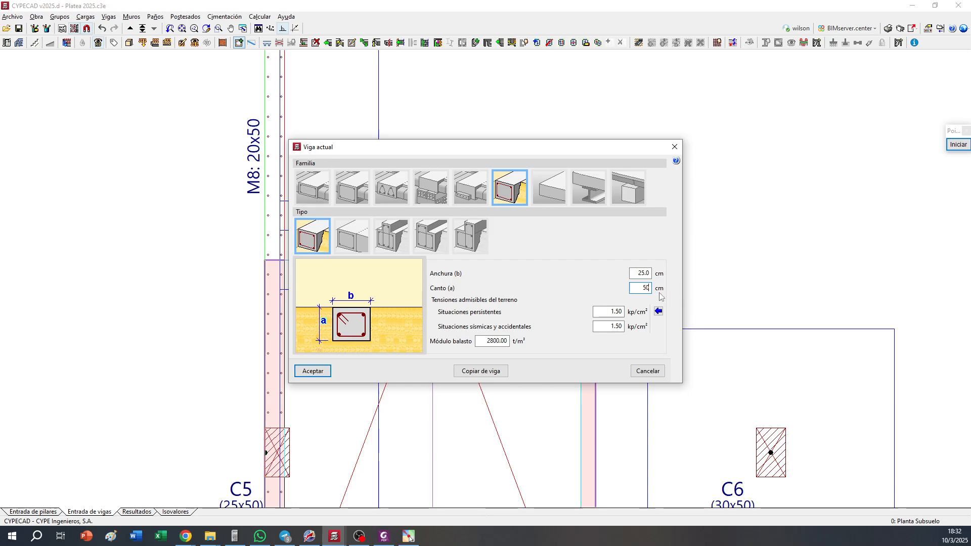
{"action": "left_click", "coordinate": [639, 274]}
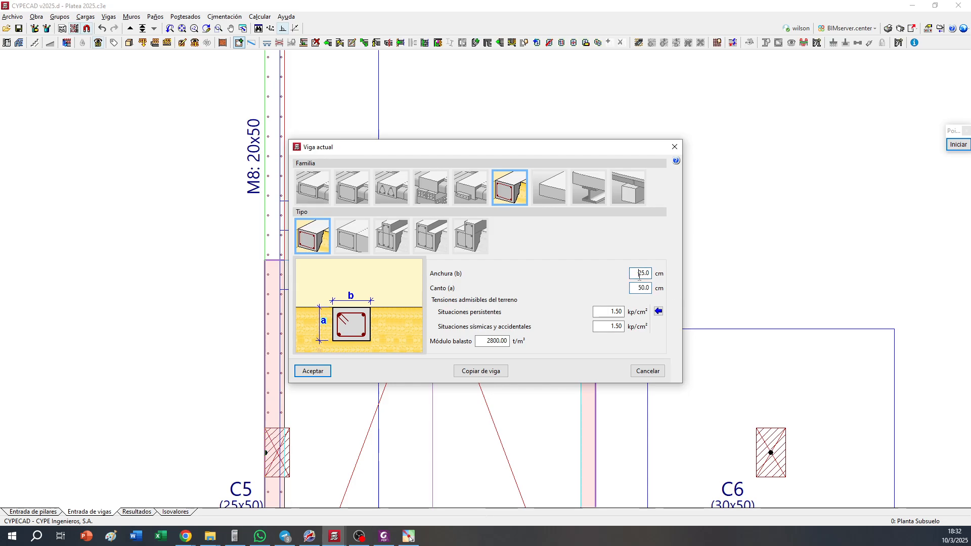
{"action": "left_click", "coordinate": [312, 370]}
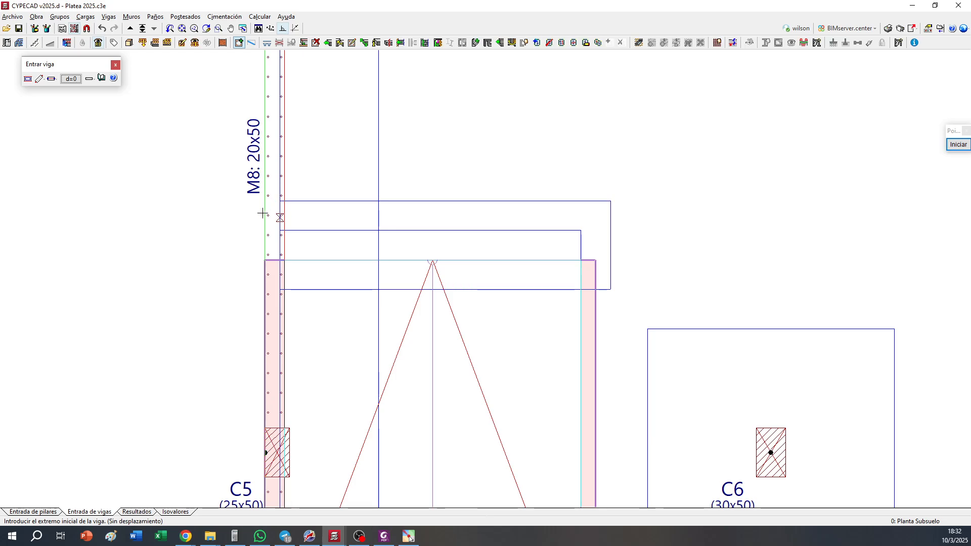
{"action": "left_click", "coordinate": [279, 217]}
{"action": "right_click", "coordinate": [595, 213]}
{"action": "right_click", "coordinate": [552, 234]}
{"action": "type", "text": "30"}
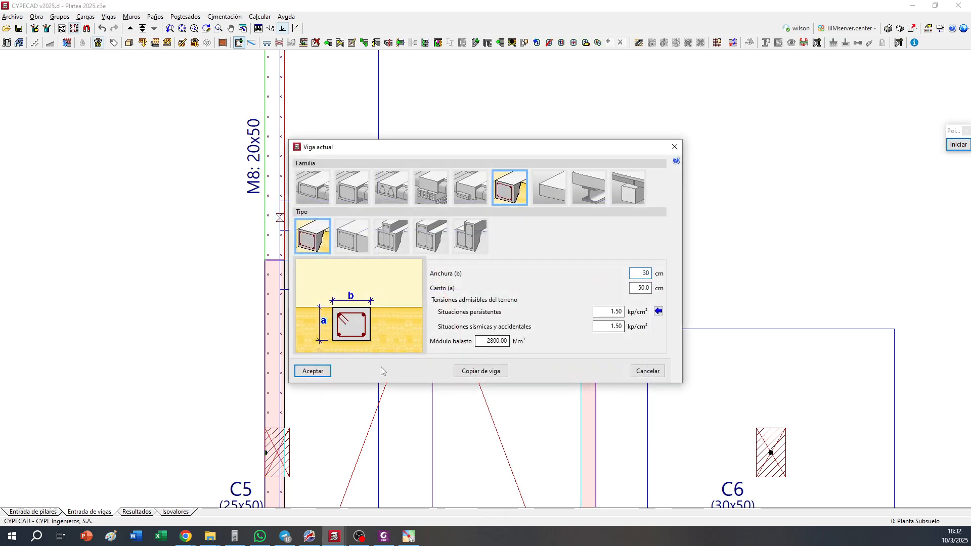
{"action": "left_click", "coordinate": [313, 371]}
Draw three 30x50 beams around the trench at the ramp's foot: two across the ramp and a short one closing the open end
{"action": "left_click", "coordinate": [276, 276]}
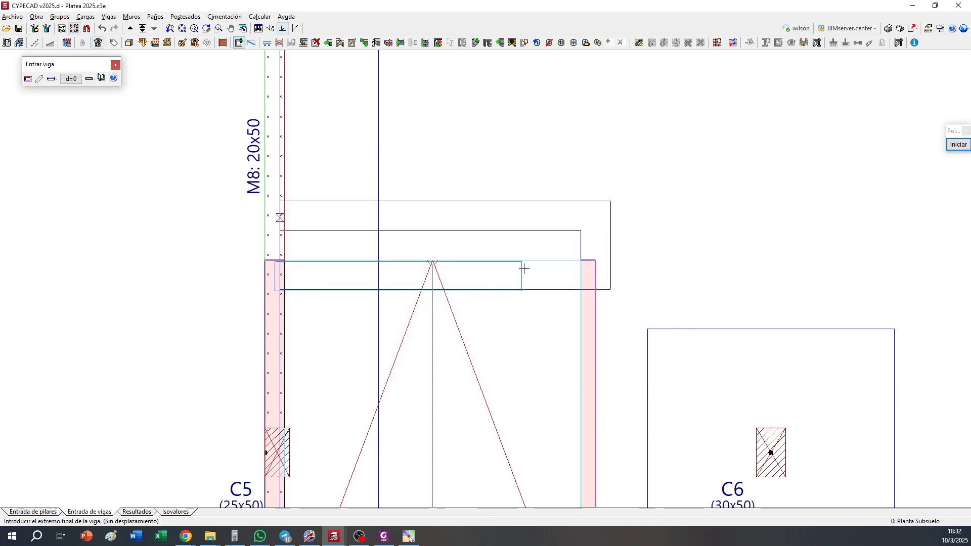
{"action": "left_click", "coordinate": [596, 275]}
{"action": "left_click", "coordinate": [597, 212]}
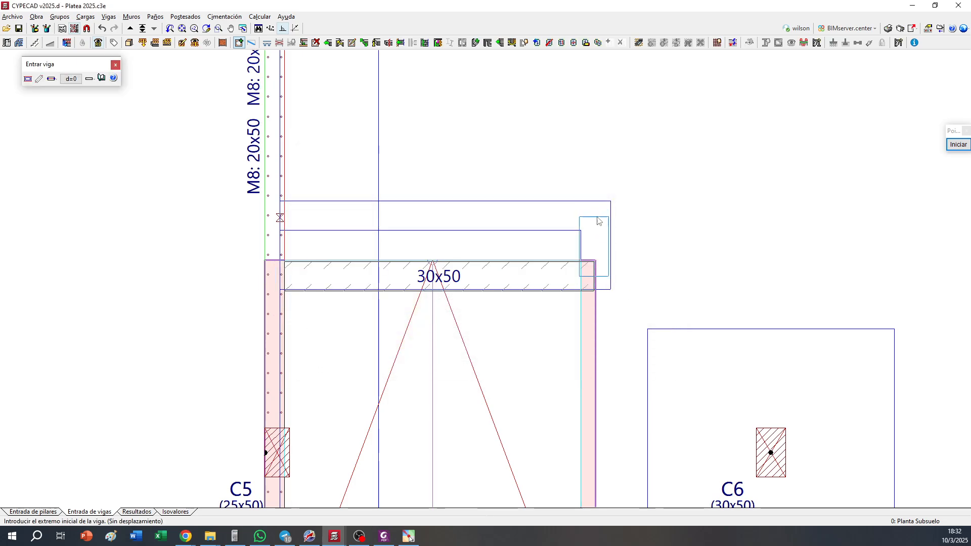
{"action": "left_click", "coordinate": [600, 217]}
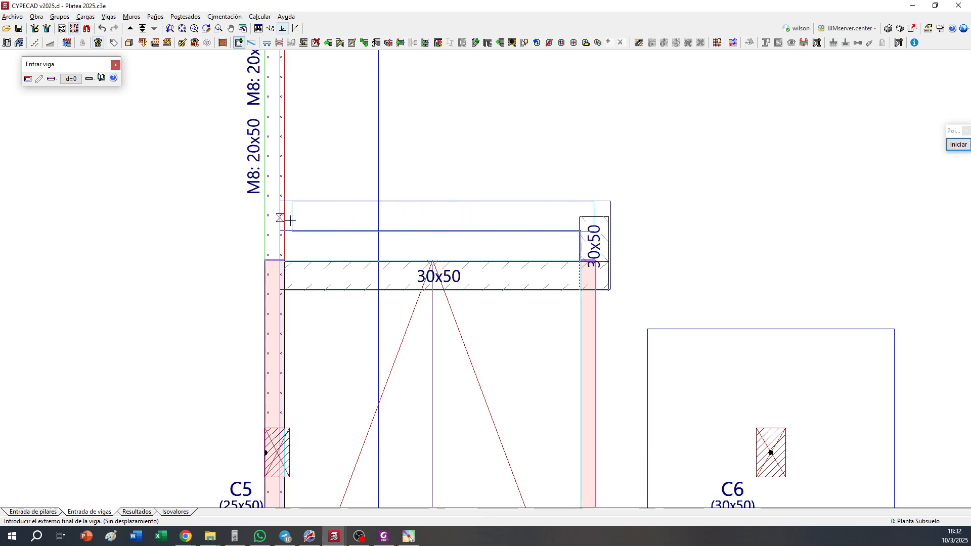
{"action": "left_click", "coordinate": [275, 216]}
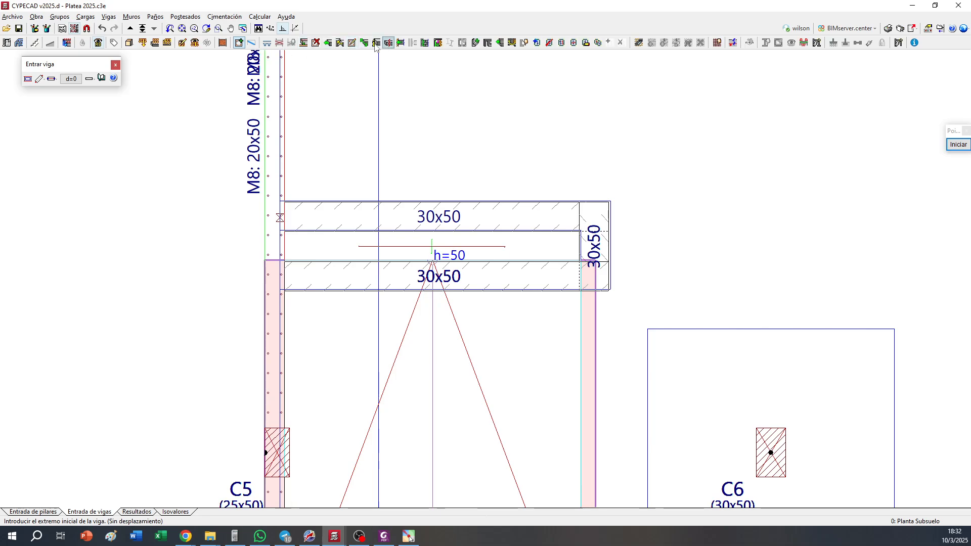
Align the trench's 30x50 beams with the outline lines of the drawing template
{"action": "left_click", "coordinate": [303, 42]}
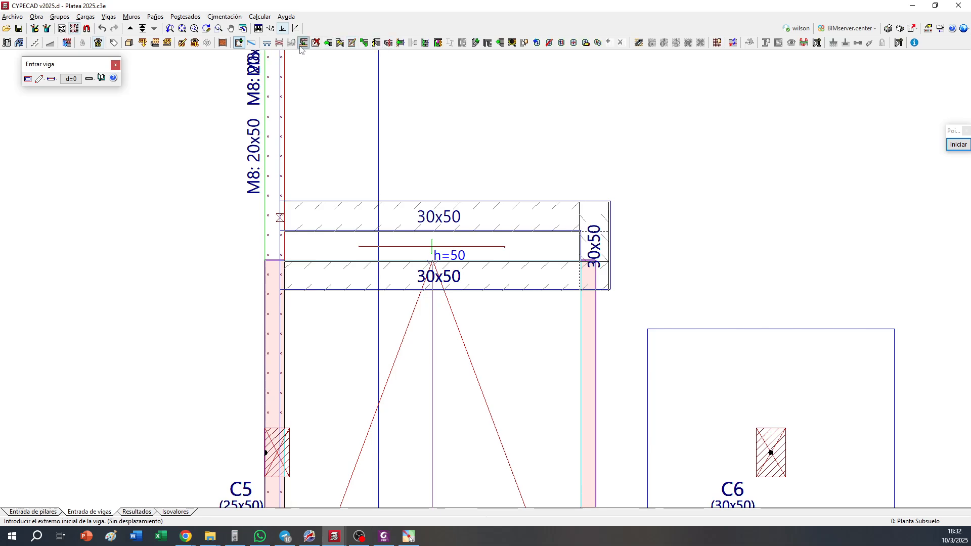
{"action": "left_click", "coordinate": [400, 232]}
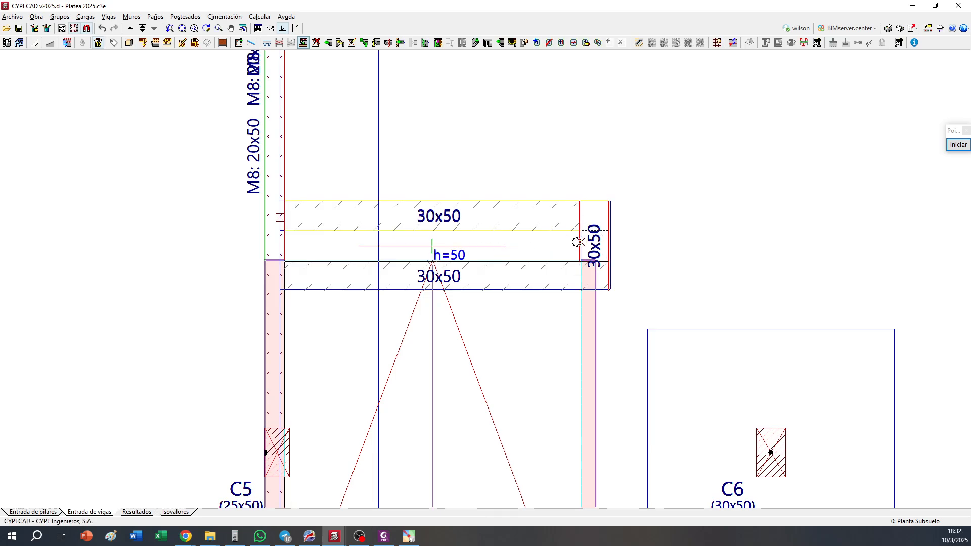
{"action": "left_click", "coordinate": [541, 254]}
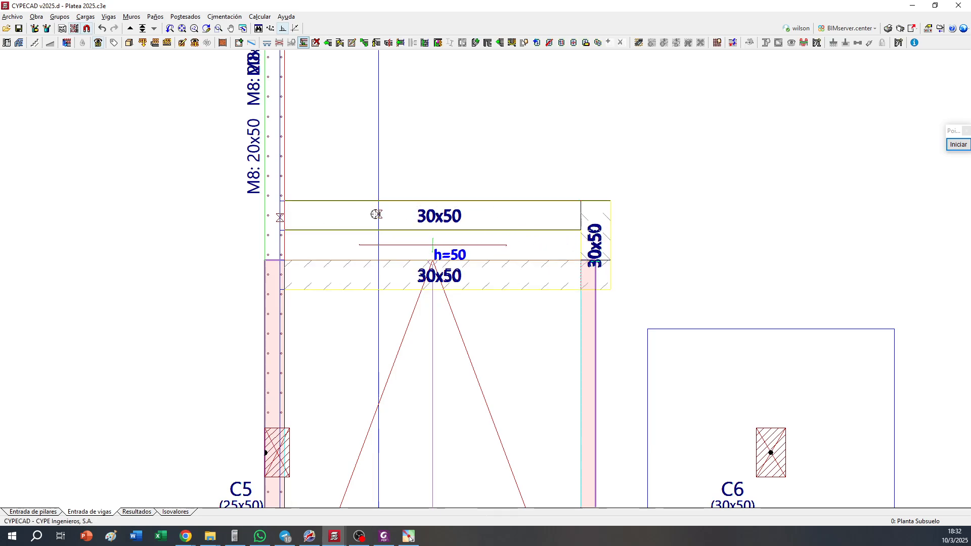
Set the slab panel inside the ramp trench to a 30 cm thickness and a level offset of -0.20 m
{"action": "scroll", "coordinate": [376, 214], "scroll_direction": "down", "scroll_amount": 2}
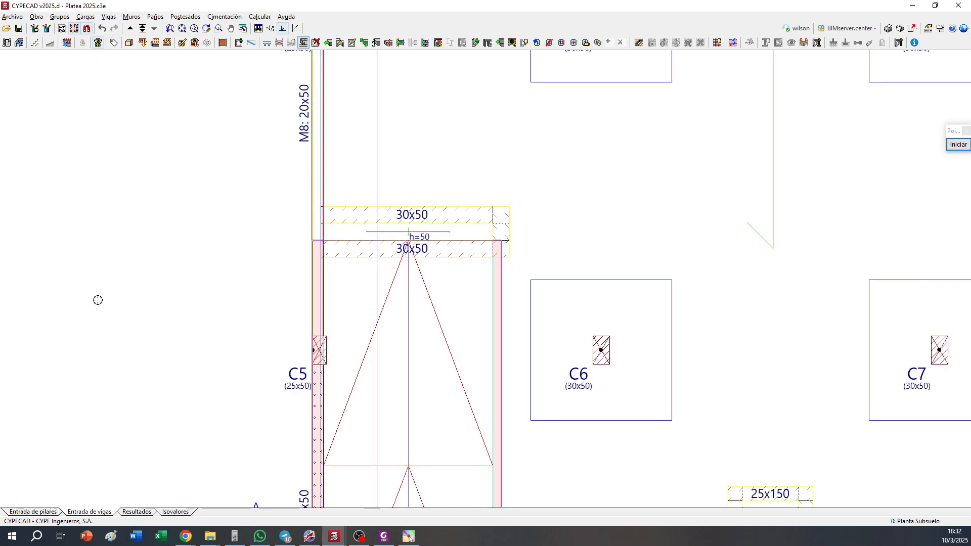
{"action": "left_click", "coordinate": [586, 42]}
{"action": "left_click", "coordinate": [427, 238]}
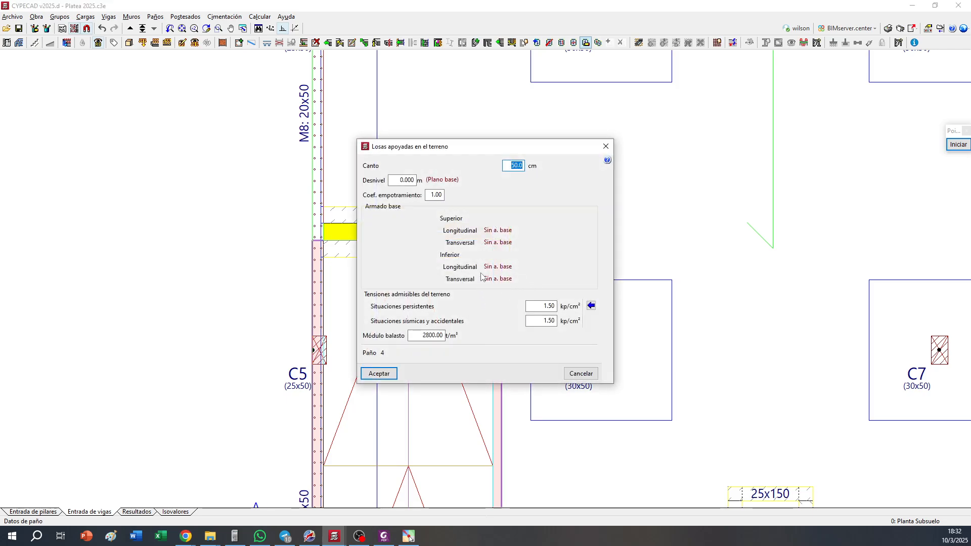
{"action": "key", "text": "Tab"}
{"action": "type", "text": "-0.20"}
{"action": "left_click", "coordinate": [380, 374]}
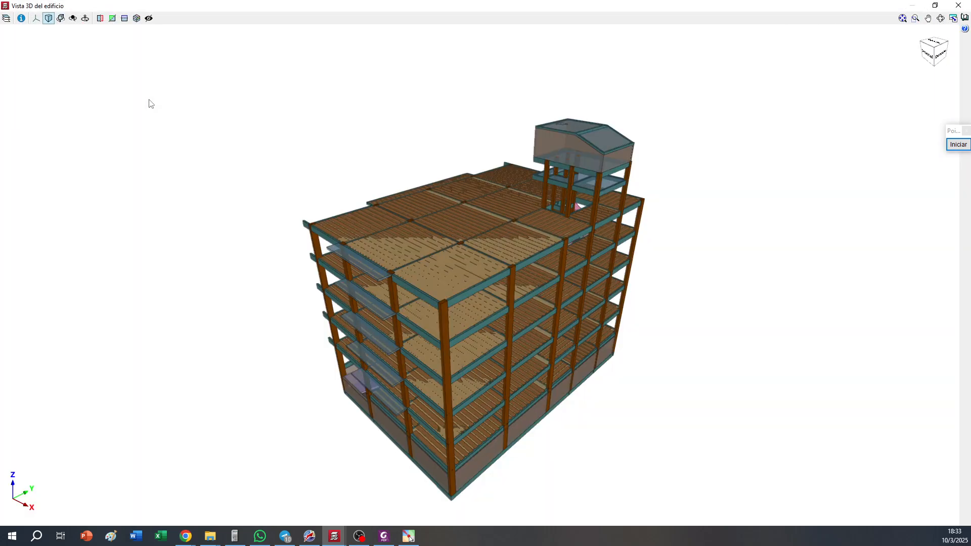
Inspect the trench and its beams at the foot of the ramp in the 3D view of the building
{"action": "scroll", "coordinate": [392, 304], "scroll_direction": "up", "scroll_amount": 10}
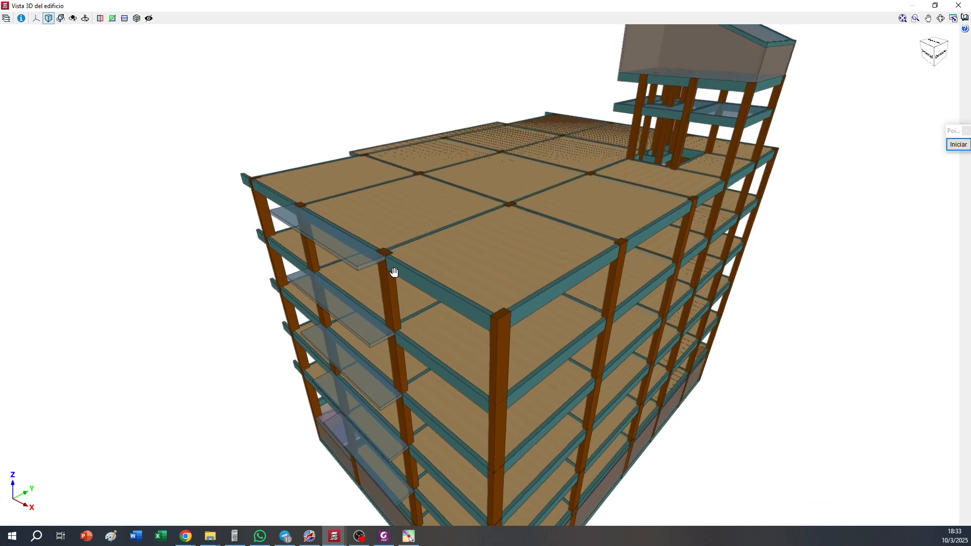
{"action": "scroll", "coordinate": [393, 309], "scroll_direction": "up", "scroll_amount": 3}
{"action": "scroll", "coordinate": [657, 284], "scroll_direction": "up", "scroll_amount": 4}
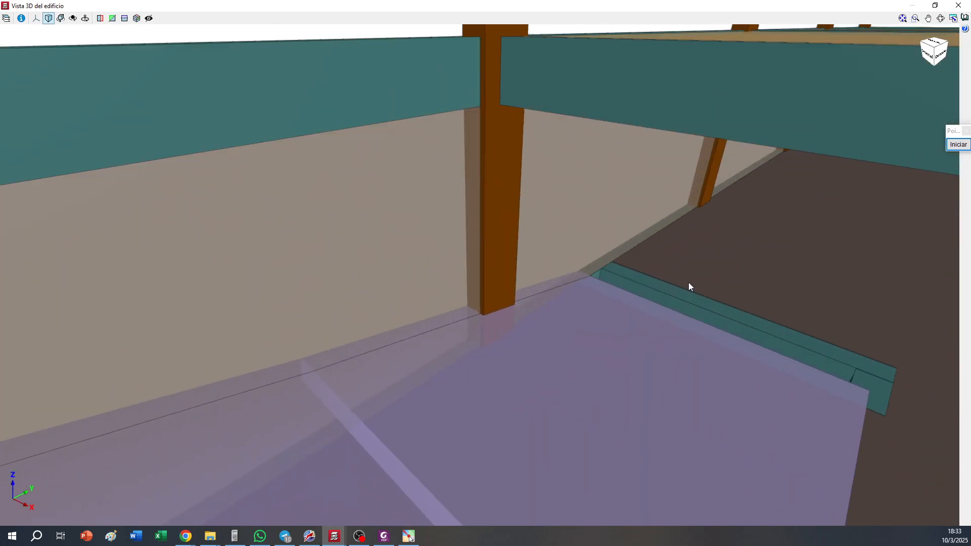
{"action": "middle_click_drag", "start_coordinate": [687, 282], "coordinate": [574, 297], "text": "shift"}
{"action": "scroll", "coordinate": [616, 359], "scroll_direction": "up", "scroll_amount": 4}
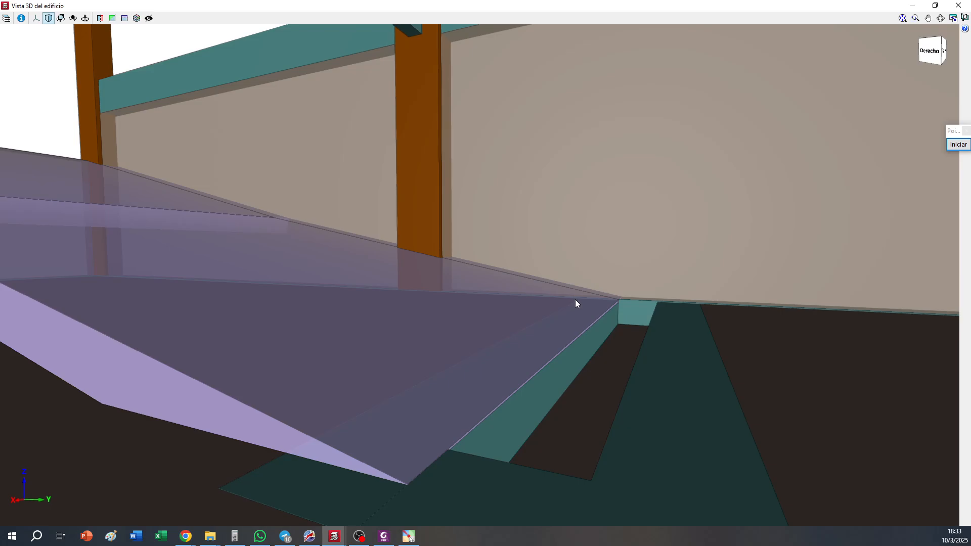
{"action": "middle_click_drag", "start_coordinate": [516, 376], "coordinate": [540, 275], "text": "shift"}
{"action": "middle_click_drag", "start_coordinate": [652, 262], "coordinate": [667, 329], "text": "shift"}
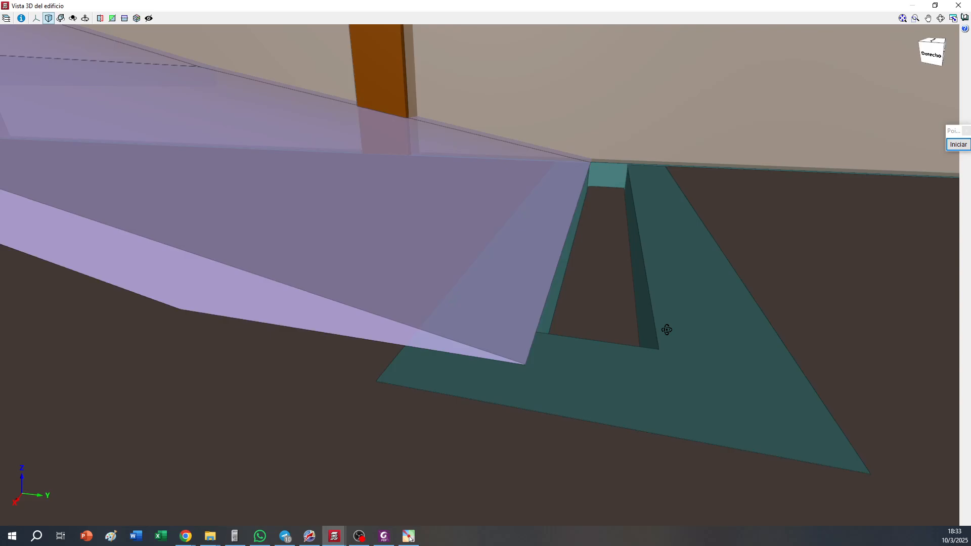
{"action": "scroll", "coordinate": [666, 332], "scroll_direction": "down", "scroll_amount": 2}
{"action": "left_click", "coordinate": [958, 5]}
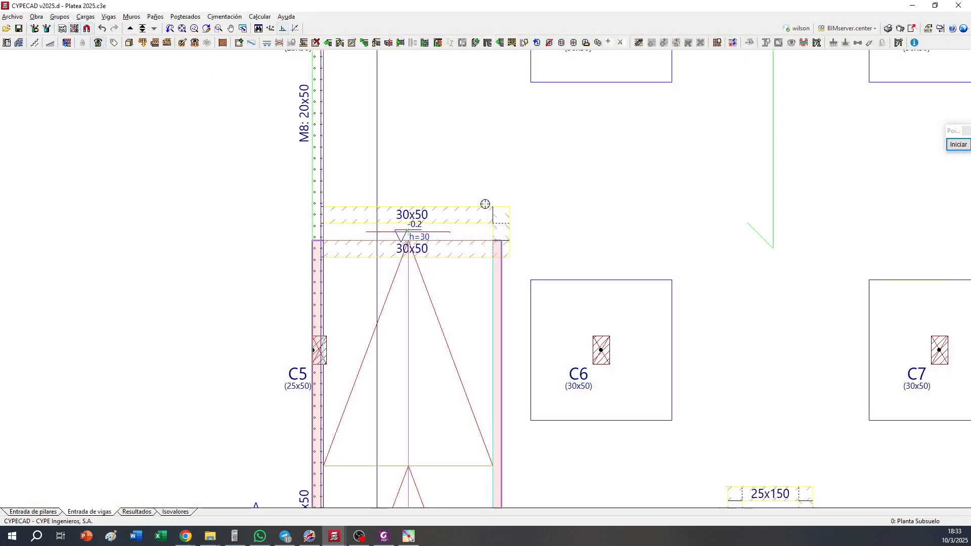
Capture the template squares around columns C6, C7, C10 and C11 as zero-width non-structural limits
{"action": "scroll", "coordinate": [484, 205], "scroll_direction": "down", "scroll_amount": 2}
{"action": "scroll", "coordinate": [489, 169], "scroll_direction": "up", "scroll_amount": 1}
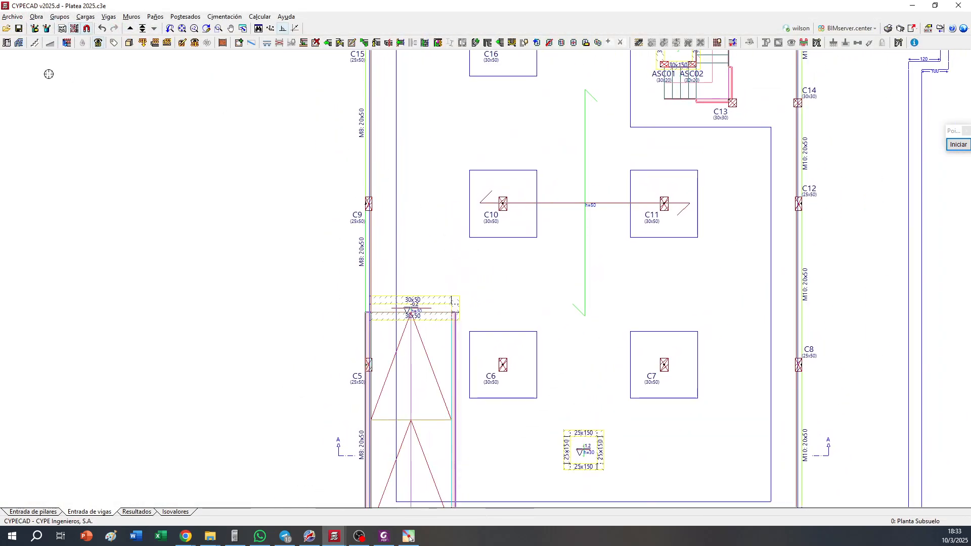
{"action": "left_click", "coordinate": [239, 43]}
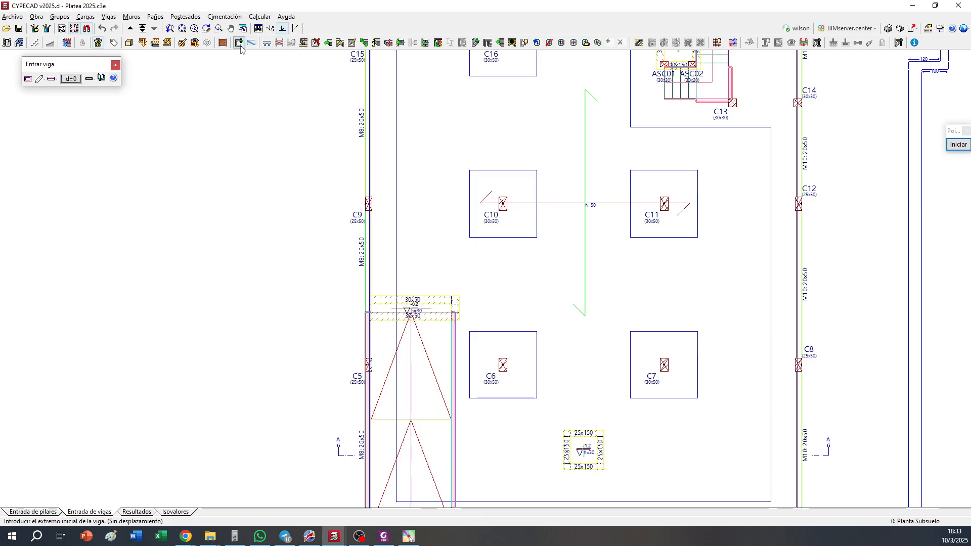
{"action": "left_click", "coordinate": [39, 79]}
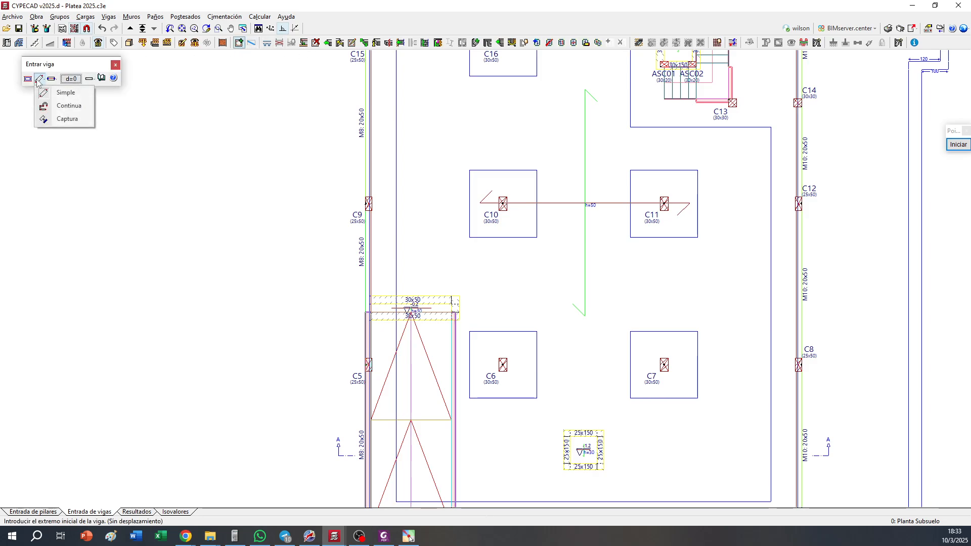
{"action": "left_click", "coordinate": [60, 120]}
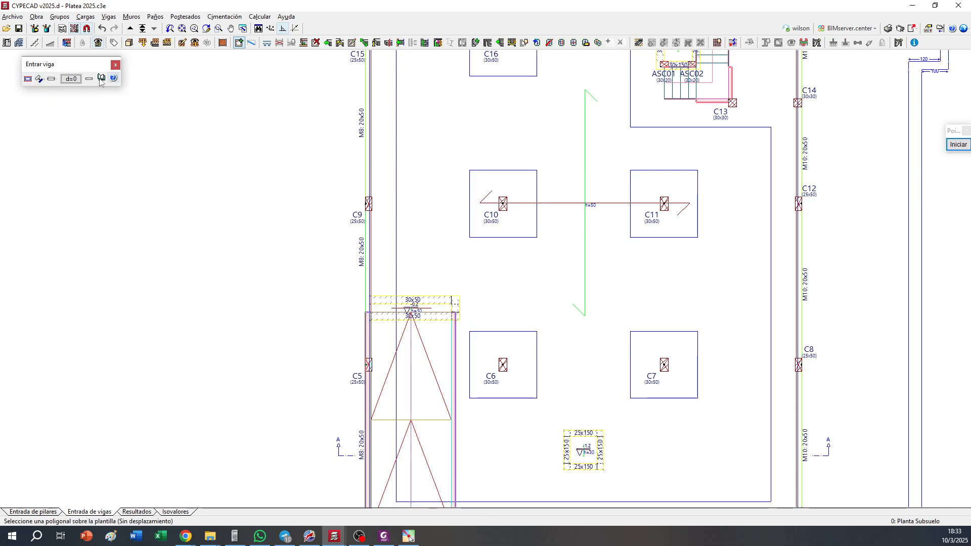
{"action": "left_click", "coordinate": [51, 79]}
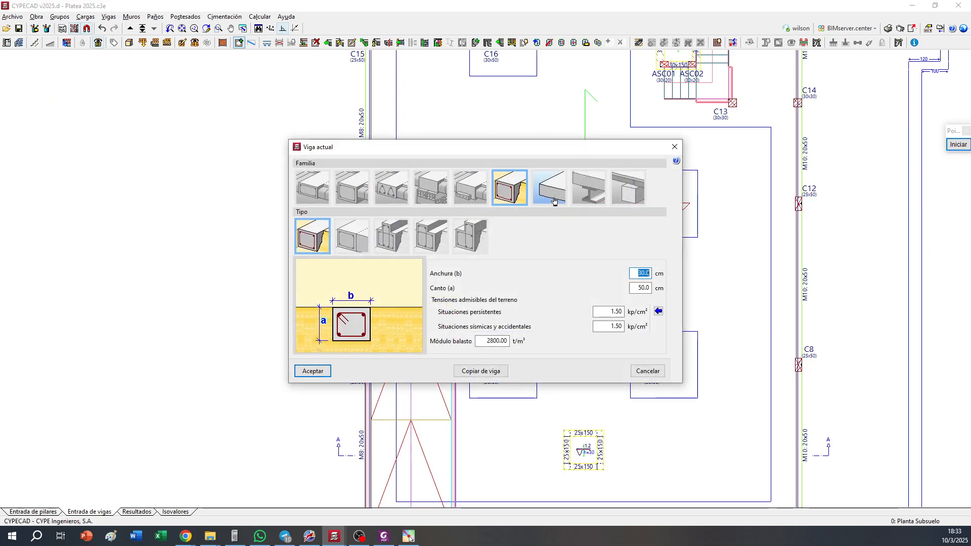
{"action": "left_click", "coordinate": [559, 192]}
{"action": "left_click", "coordinate": [356, 241]}
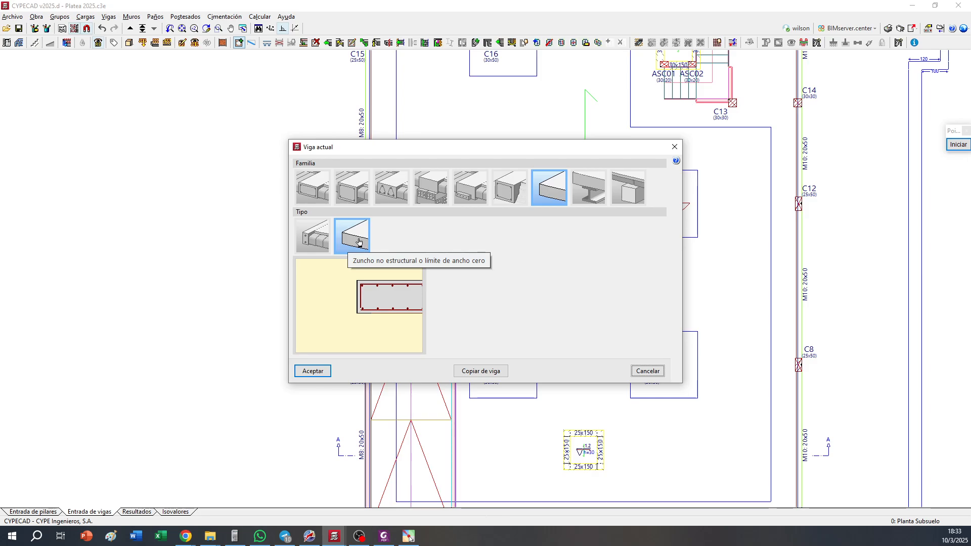
{"action": "left_click", "coordinate": [312, 371]}
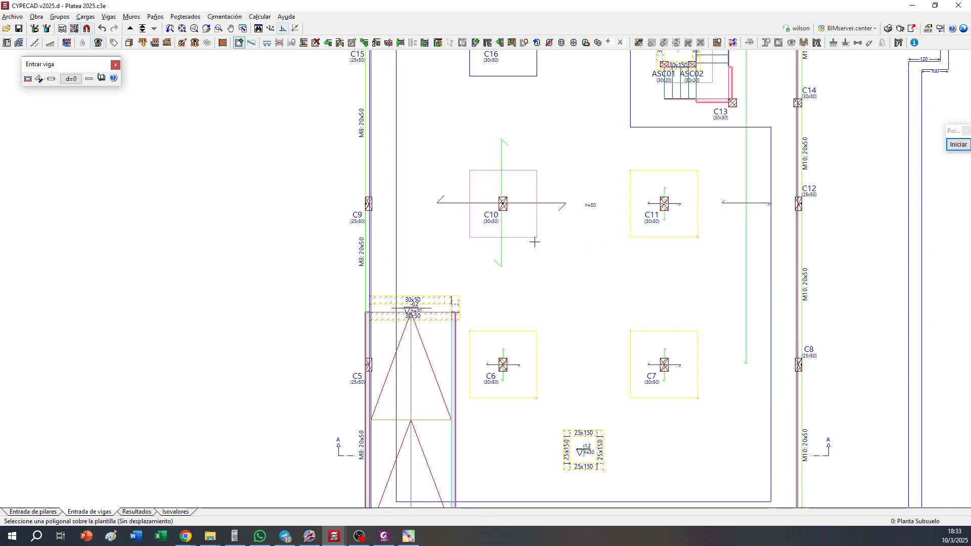
Capture the template outlines around column C16, around the stair and elevator notch, and along the slab's upper inner edge as zero-width limits
{"action": "middle_click_drag", "start_coordinate": [578, 325], "coordinate": [565, 473]}
{"action": "left_click", "coordinate": [626, 277]}
{"action": "left_click", "coordinate": [616, 265]}
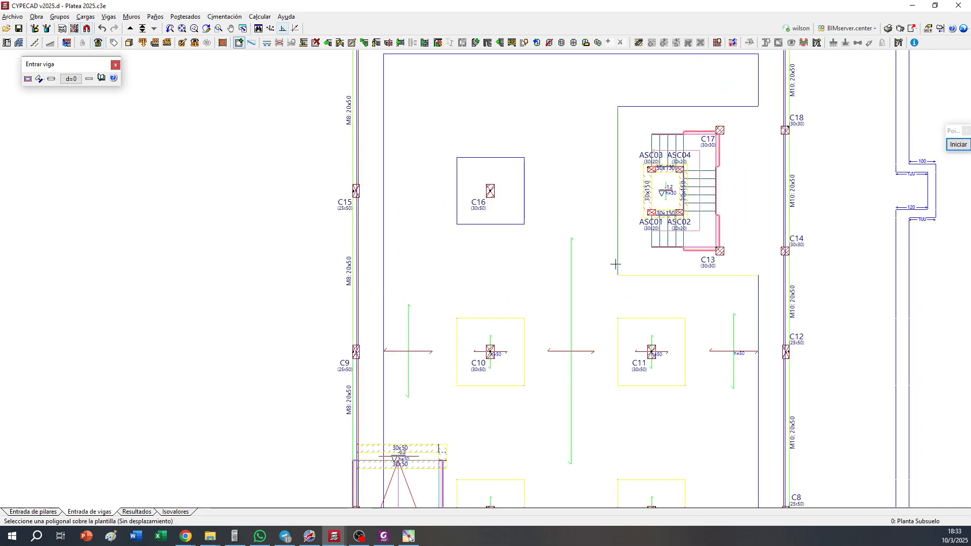
{"action": "left_click", "coordinate": [519, 227]}
{"action": "middle_click_drag", "start_coordinate": [671, 78], "coordinate": [650, 241]}
{"action": "left_click", "coordinate": [664, 266]}
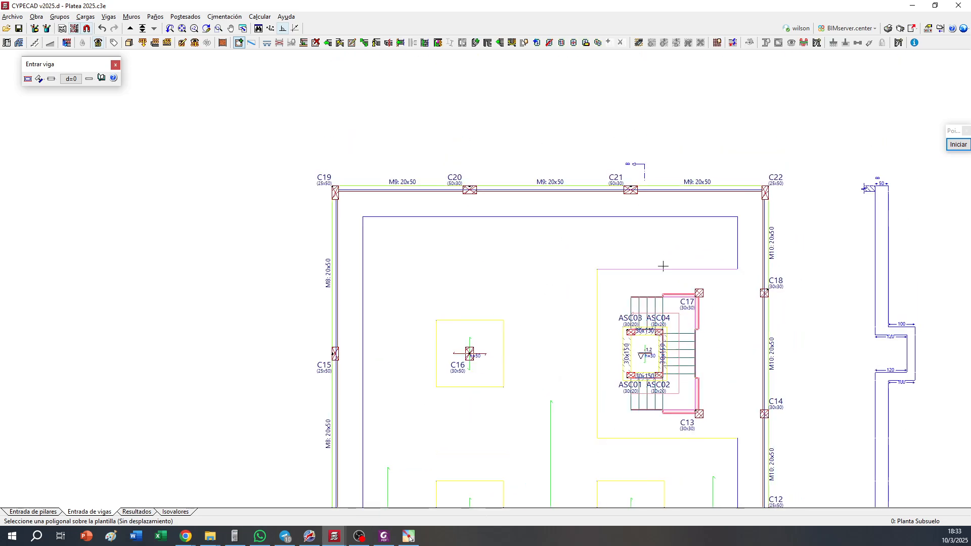
{"action": "left_click", "coordinate": [678, 218]}
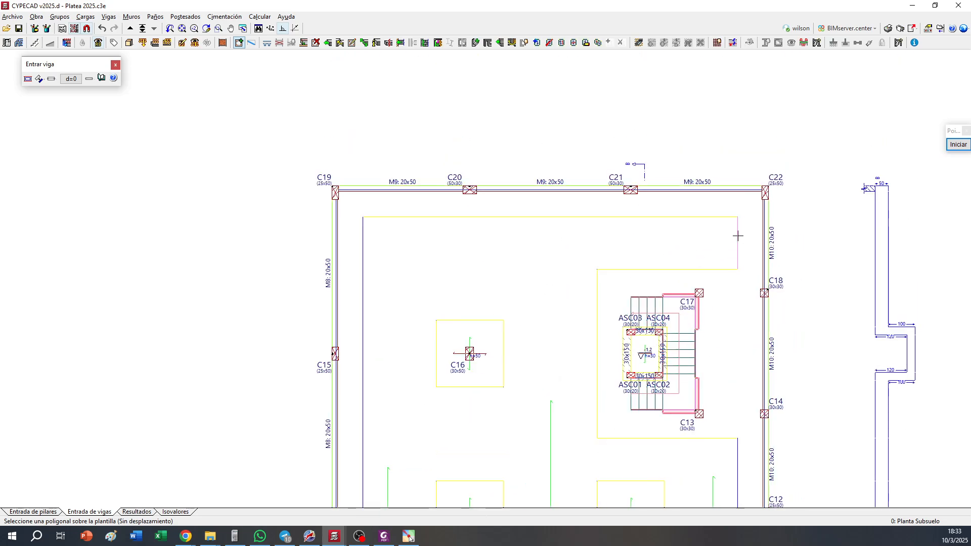
Capture the remaining right and lower inner perimeter lines of the template as zero-width limits
{"action": "middle_click_drag", "start_coordinate": [416, 287], "coordinate": [487, 85]}
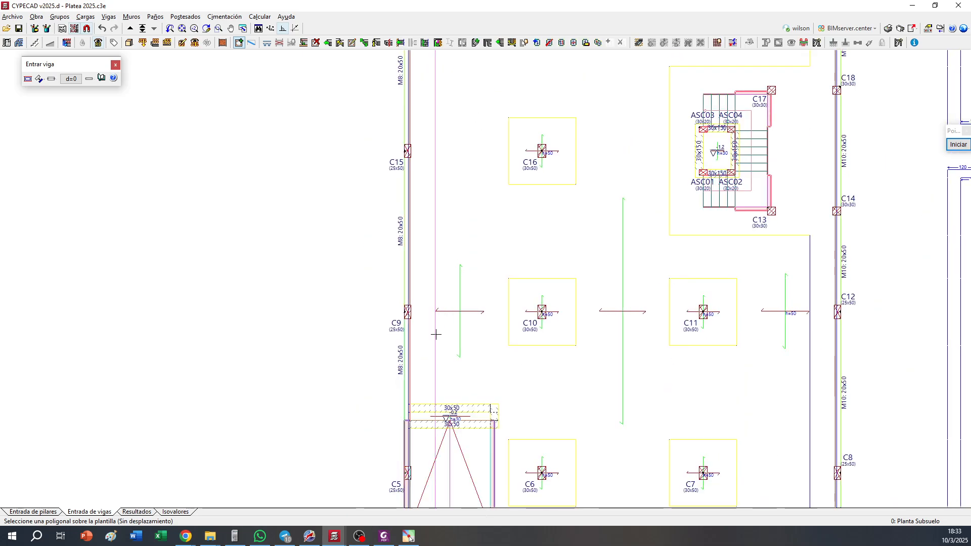
{"action": "middle_click_drag", "start_coordinate": [431, 281], "coordinate": [439, 44]}
{"action": "left_click", "coordinate": [816, 232]}
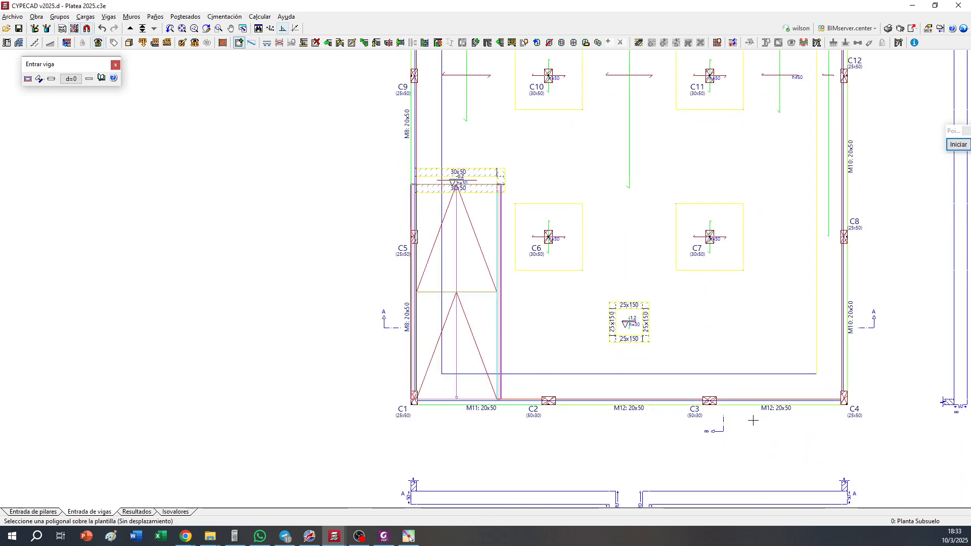
{"action": "left_click", "coordinate": [717, 373]}
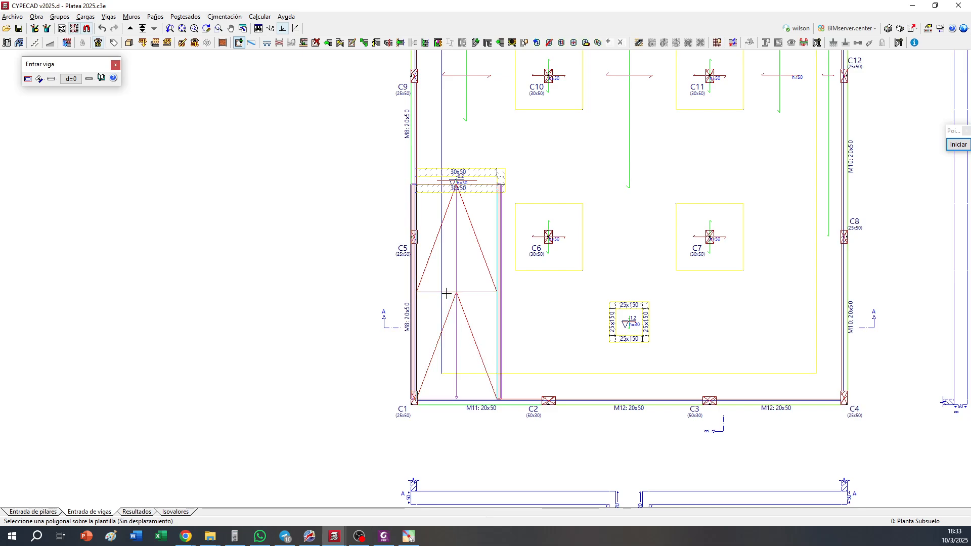
Switch the limit entry from template capture to simple segments without displacement for the left perimeter line that crosses the ramp trench
{"action": "scroll", "coordinate": [437, 284], "scroll_direction": "up", "scroll_amount": 1}
{"action": "scroll", "coordinate": [438, 284], "scroll_direction": "up", "scroll_amount": 2}
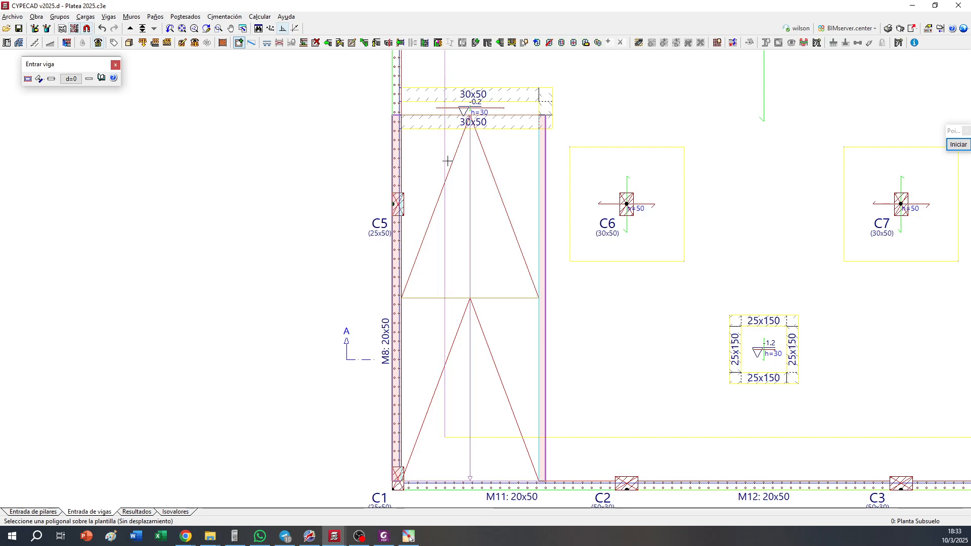
{"action": "middle_click_drag", "start_coordinate": [447, 181], "coordinate": [500, 413]}
{"action": "scroll", "coordinate": [501, 278], "scroll_direction": "down", "scroll_amount": 3}
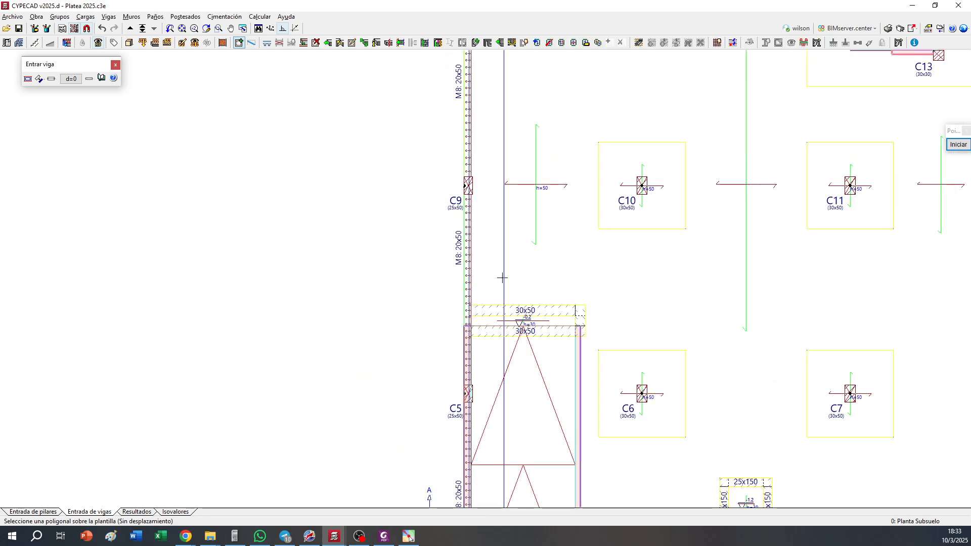
{"action": "middle_click_drag", "start_coordinate": [507, 243], "coordinate": [524, 420]}
{"action": "middle_click_drag", "start_coordinate": [507, 258], "coordinate": [483, 448]}
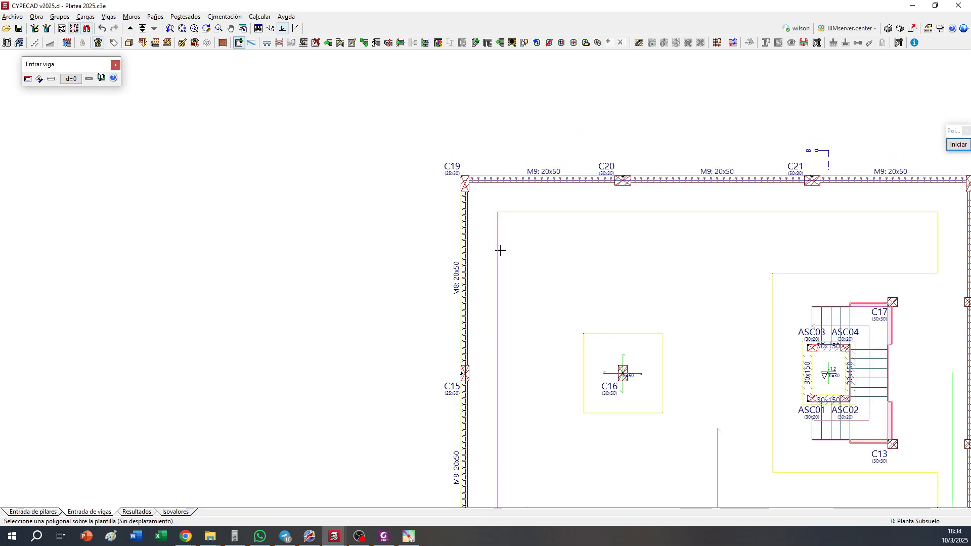
{"action": "left_click", "coordinate": [39, 79]}
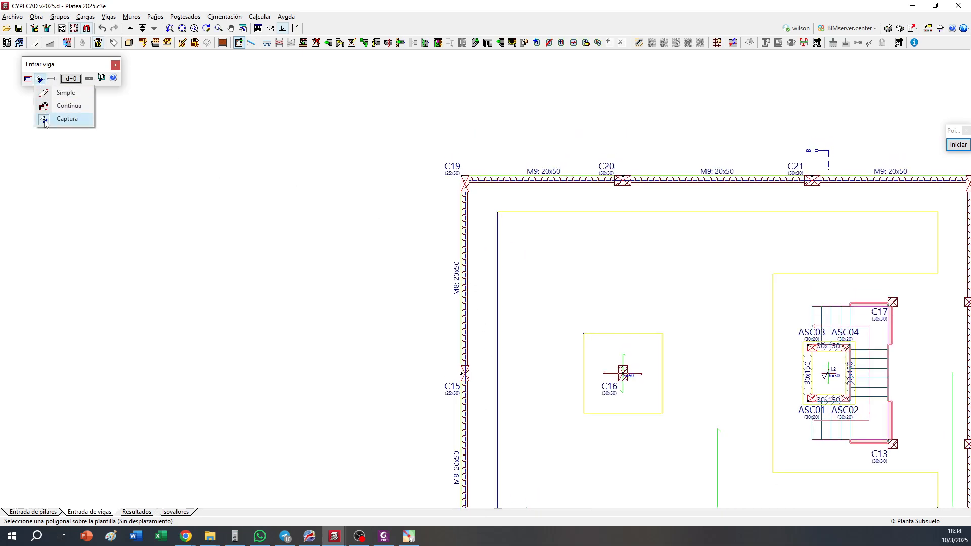
{"action": "left_click", "coordinate": [52, 94]}
{"action": "left_click", "coordinate": [49, 81]}
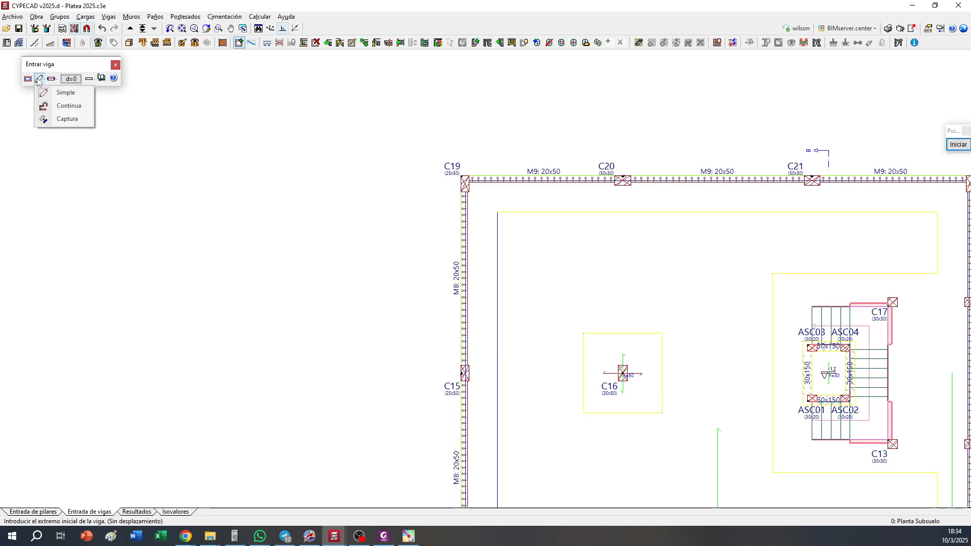
{"action": "left_click", "coordinate": [51, 79]}
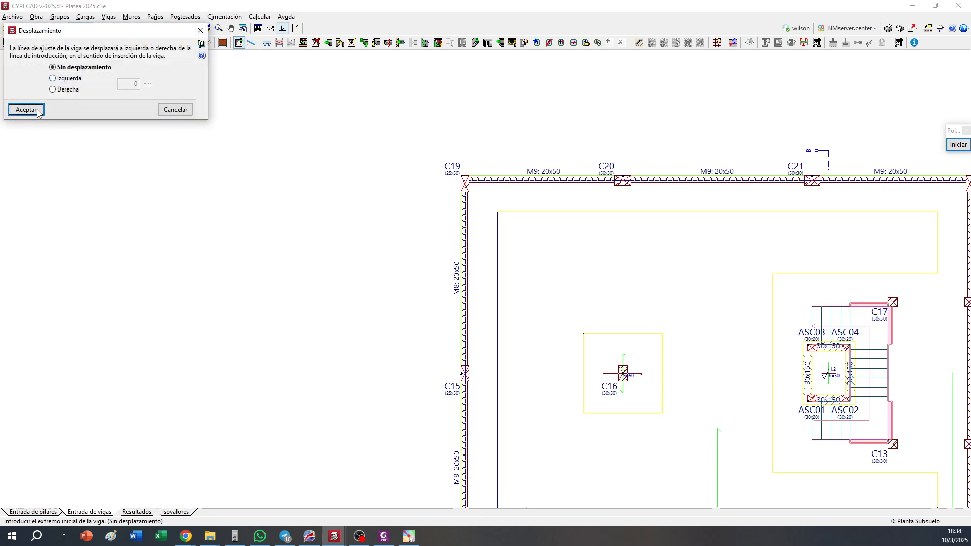
{"action": "left_click", "coordinate": [28, 106]}
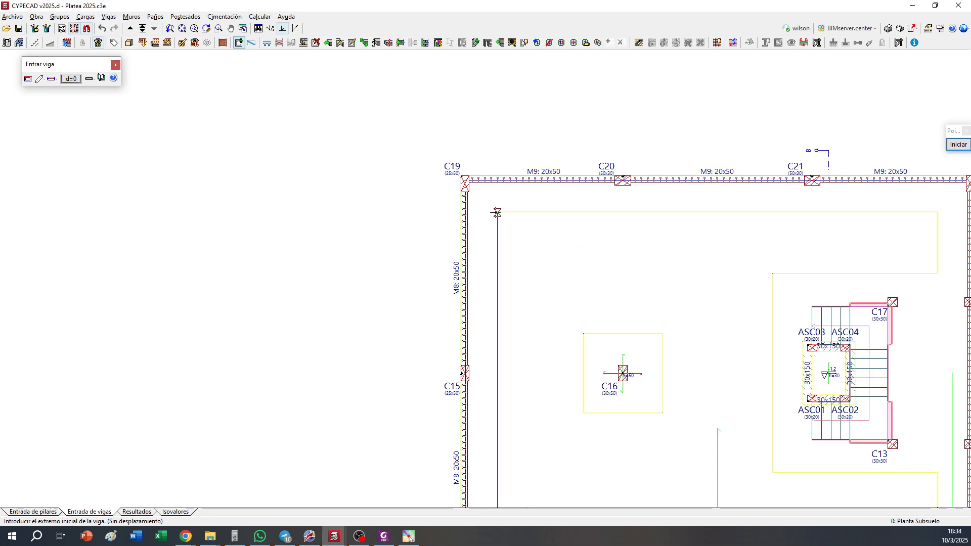
Draw the left perimeter limit in two segments, from the upper corner to below C9 and from the lower corner to above C5
{"action": "left_click", "coordinate": [493, 216]}
{"action": "scroll", "coordinate": [493, 167], "scroll_direction": "down", "scroll_amount": 5}
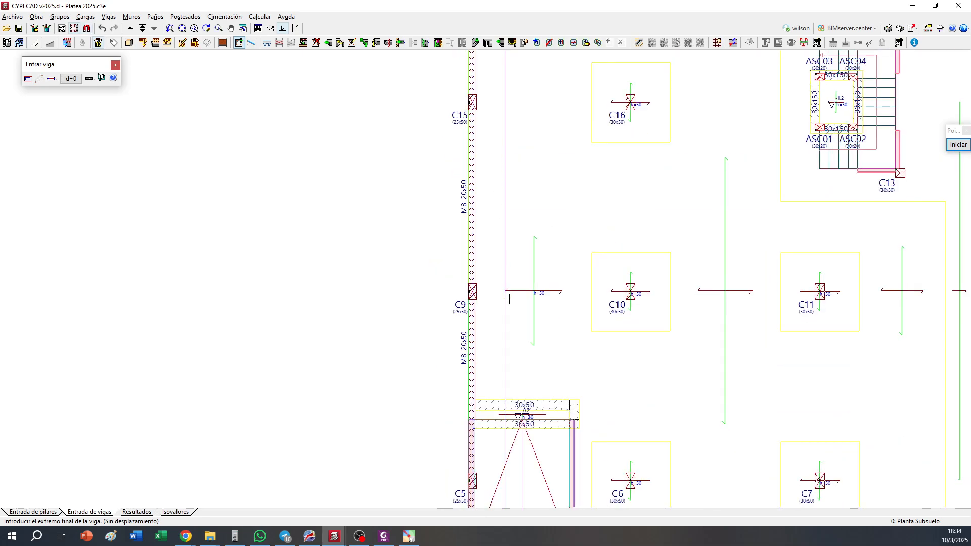
{"action": "left_click", "coordinate": [510, 339]}
{"action": "scroll", "coordinate": [552, 173], "scroll_direction": "down", "scroll_amount": 5}
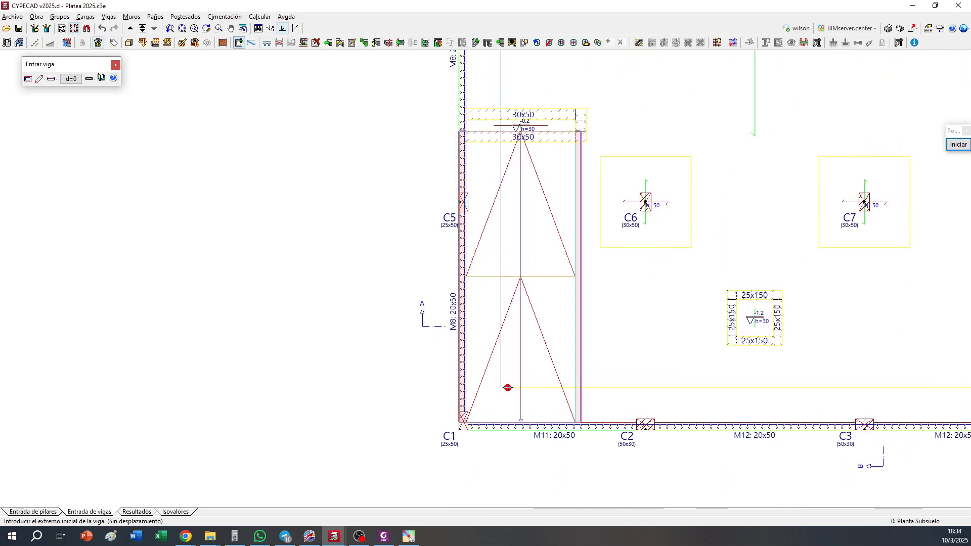
{"action": "scroll", "coordinate": [516, 324], "scroll_direction": "up", "scroll_amount": 3}
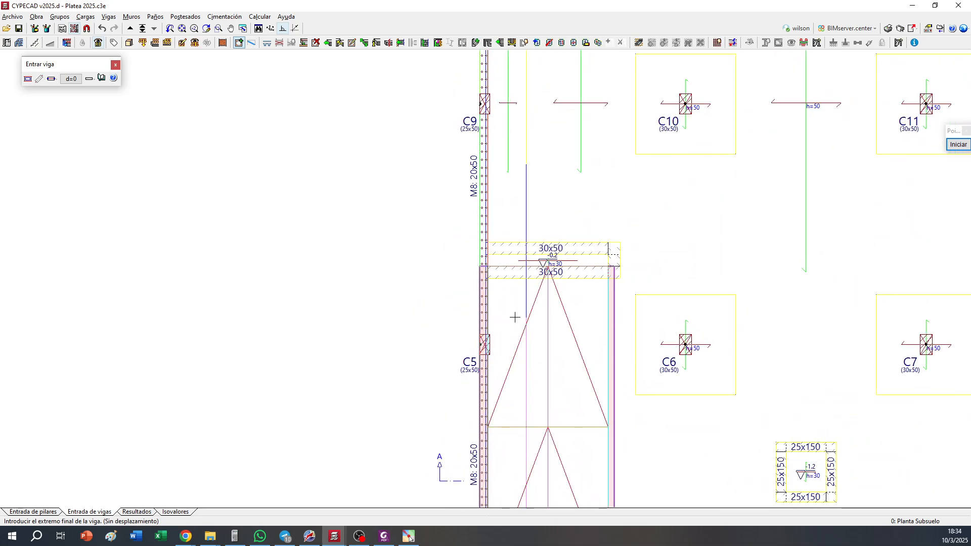
{"action": "scroll", "coordinate": [556, 310], "scroll_direction": "up", "scroll_amount": 2}
{"action": "scroll", "coordinate": [557, 310], "scroll_direction": "down", "scroll_amount": 3}
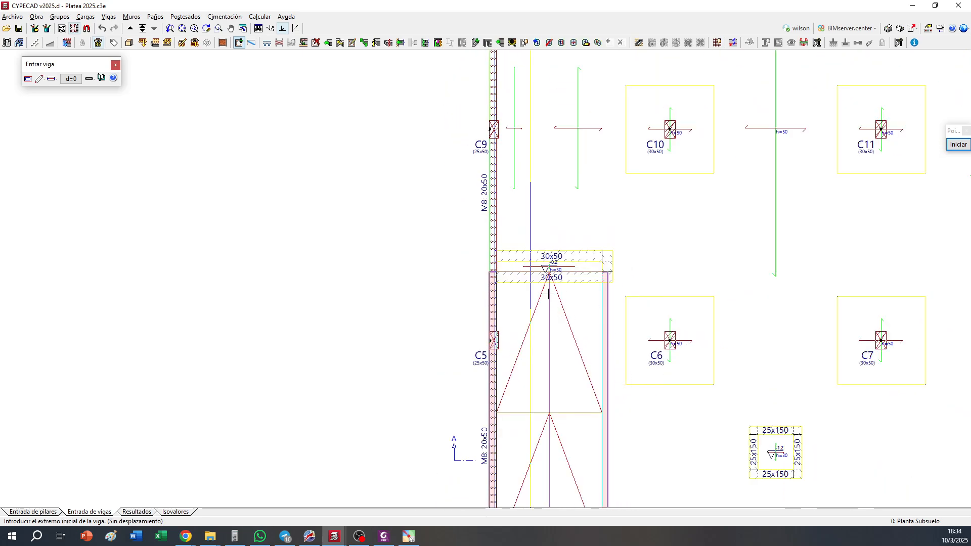
Set the limit entry to a 100 cm displacement to the left with left alignment
{"action": "scroll", "coordinate": [578, 342], "scroll_direction": "up", "scroll_amount": 2}
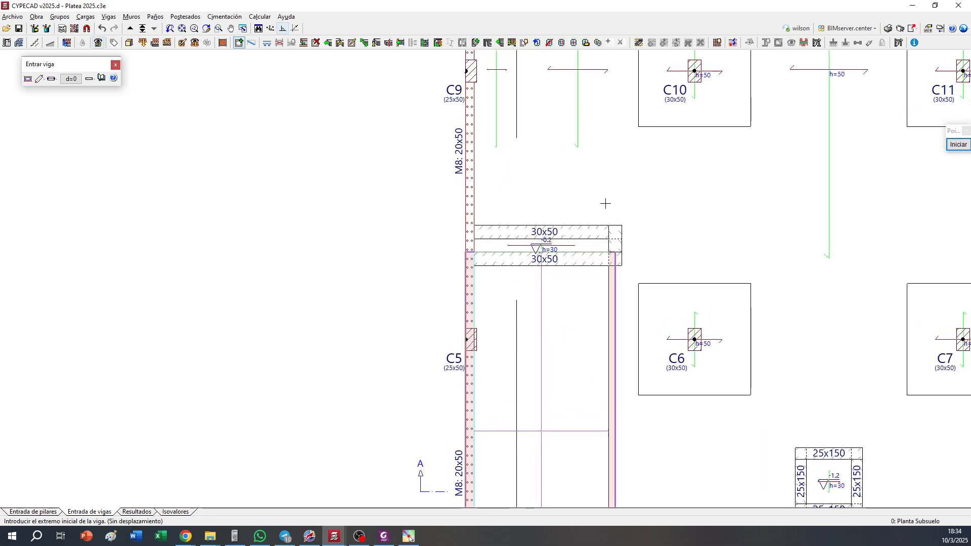
{"action": "middle_click_drag", "start_coordinate": [656, 231], "coordinate": [657, 276]}
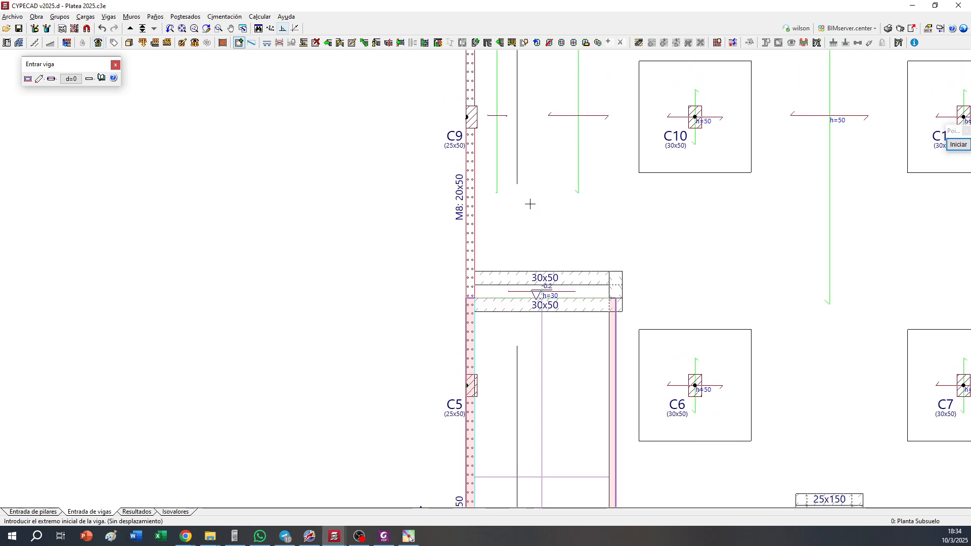
{"action": "left_click", "coordinate": [49, 81]}
{"action": "left_click", "coordinate": [49, 82]}
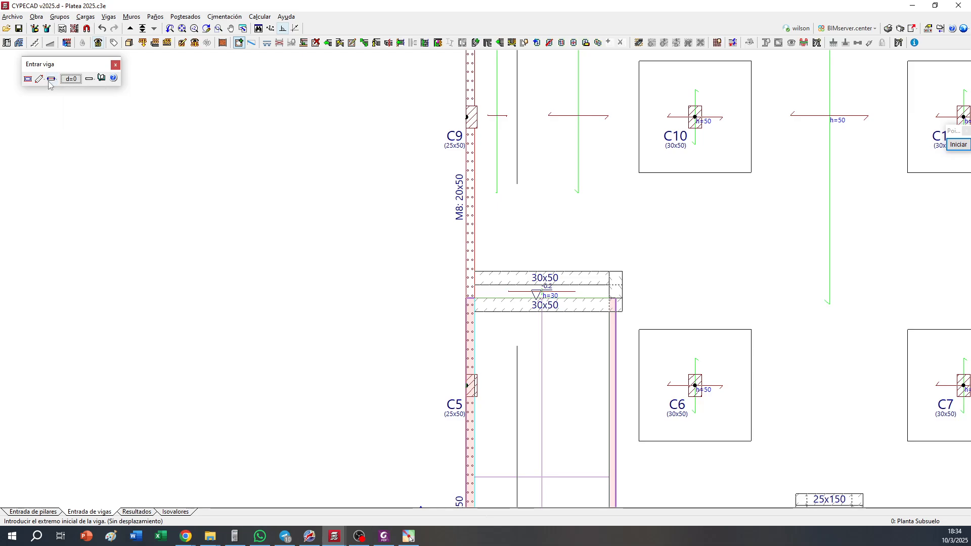
{"action": "left_click", "coordinate": [70, 80]}
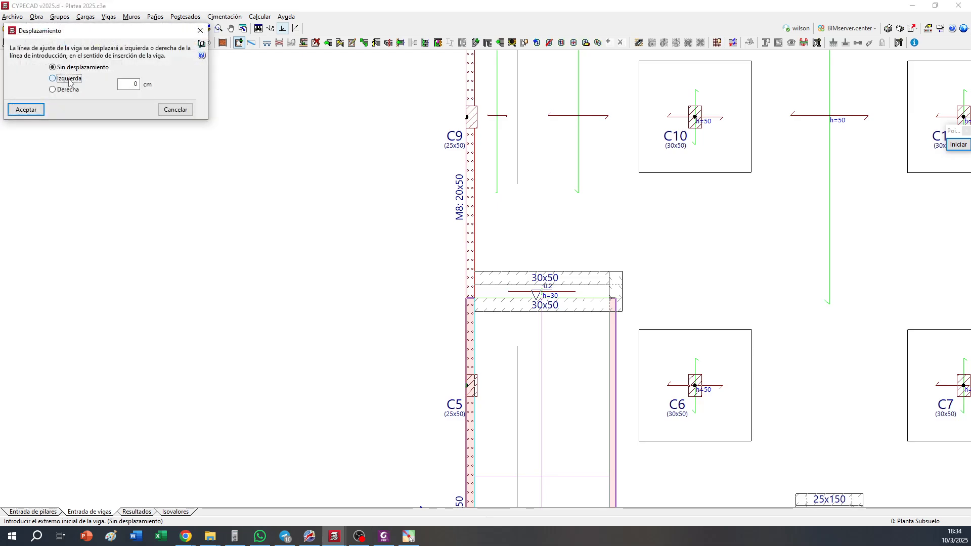
{"action": "left_click", "coordinate": [27, 110]}
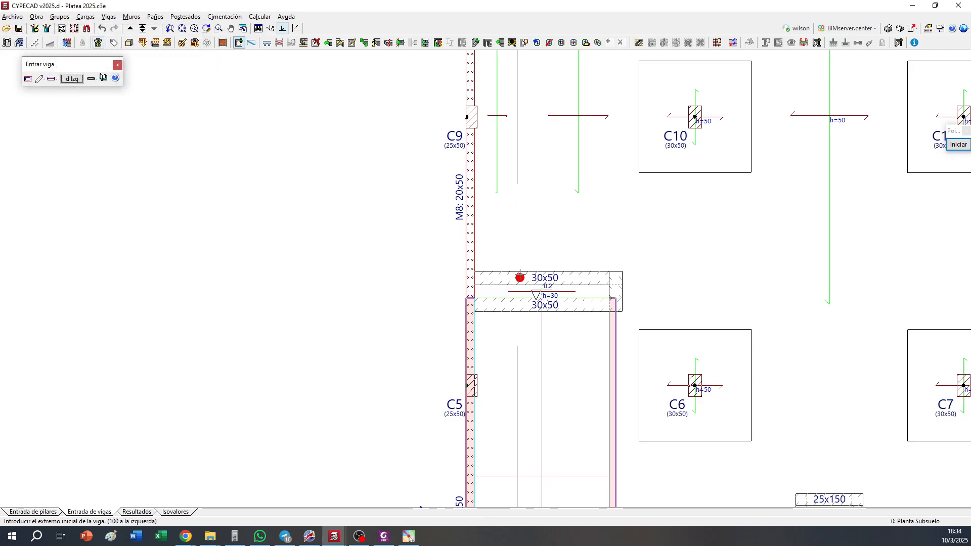
{"action": "left_click", "coordinate": [50, 79]}
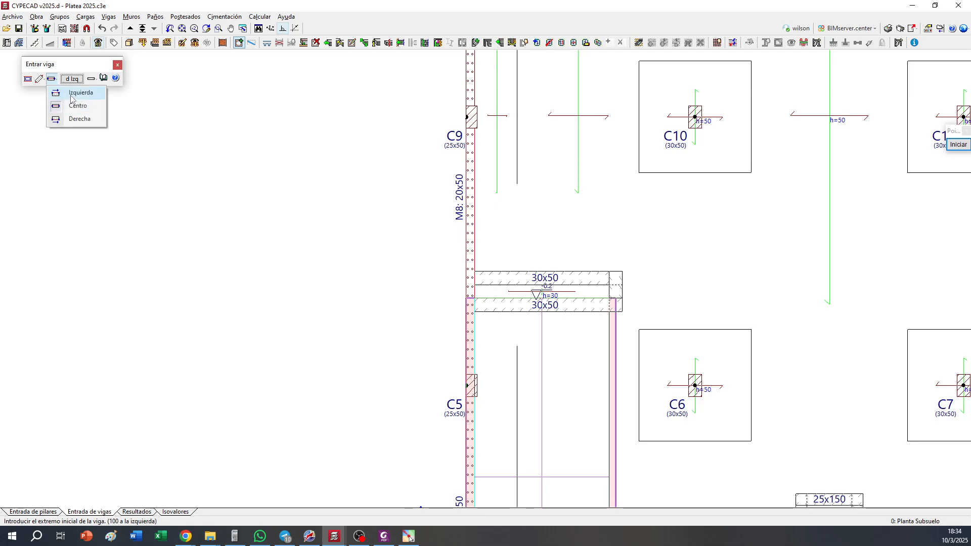
{"action": "left_click", "coordinate": [72, 94]}
Draw three zero-width limits offset 100 cm outward from the trench's upper edge, right end and lower edge
{"action": "left_click", "coordinate": [528, 271]}
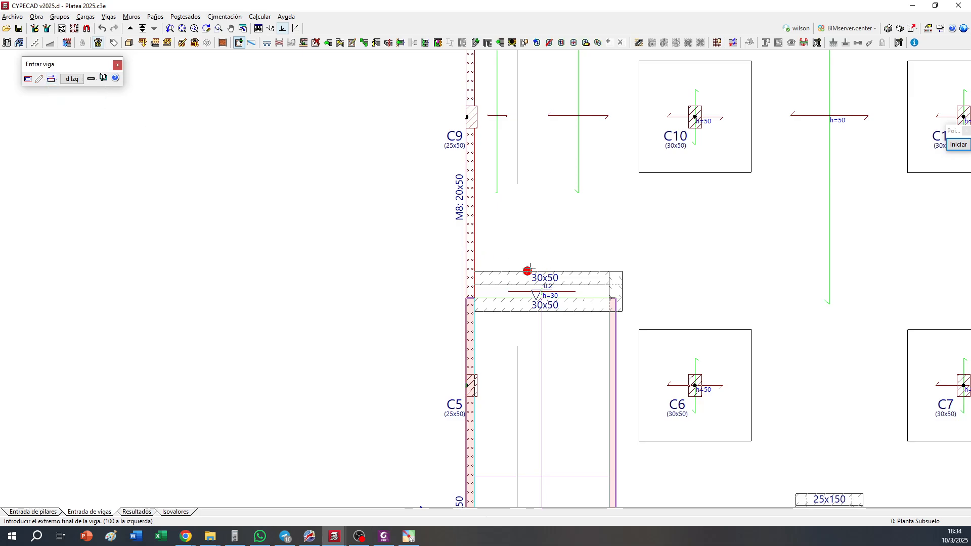
{"action": "left_click", "coordinate": [626, 266]}
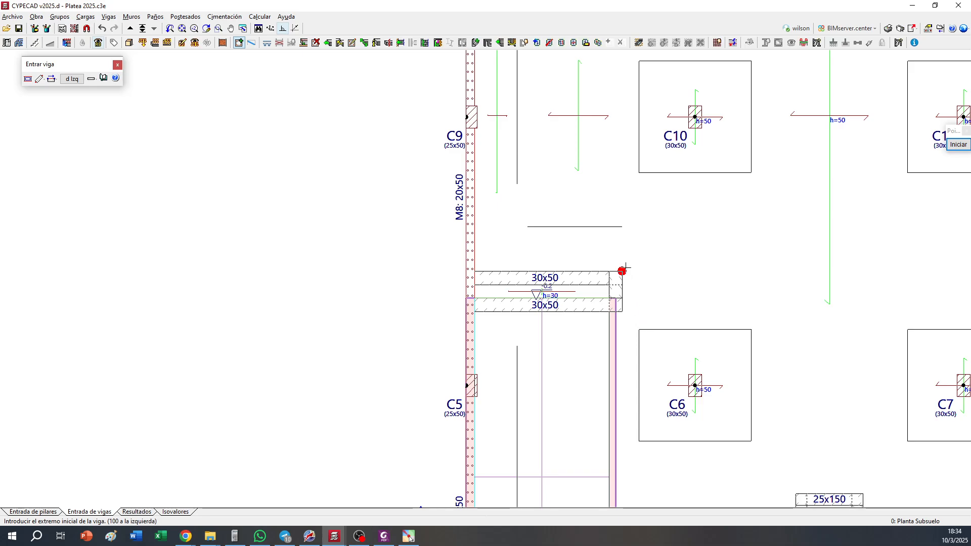
{"action": "left_click", "coordinate": [626, 268]}
{"action": "left_click", "coordinate": [621, 311]}
{"action": "left_click", "coordinate": [622, 311]}
{"action": "left_click", "coordinate": [545, 320]}
{"action": "middle_click_drag", "start_coordinate": [537, 355], "coordinate": [531, 330]}
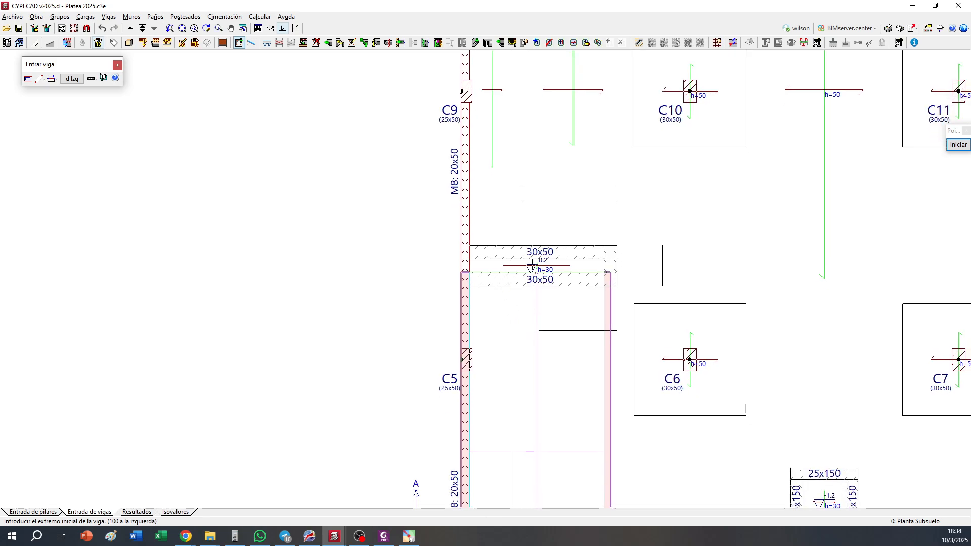
Extend the left perimeter limit down toward the trench and the trench's upper offset limit beyond both the perimeter limit and the right-end limit
{"action": "left_click", "coordinate": [327, 42]}
{"action": "left_click", "coordinate": [461, 302]}
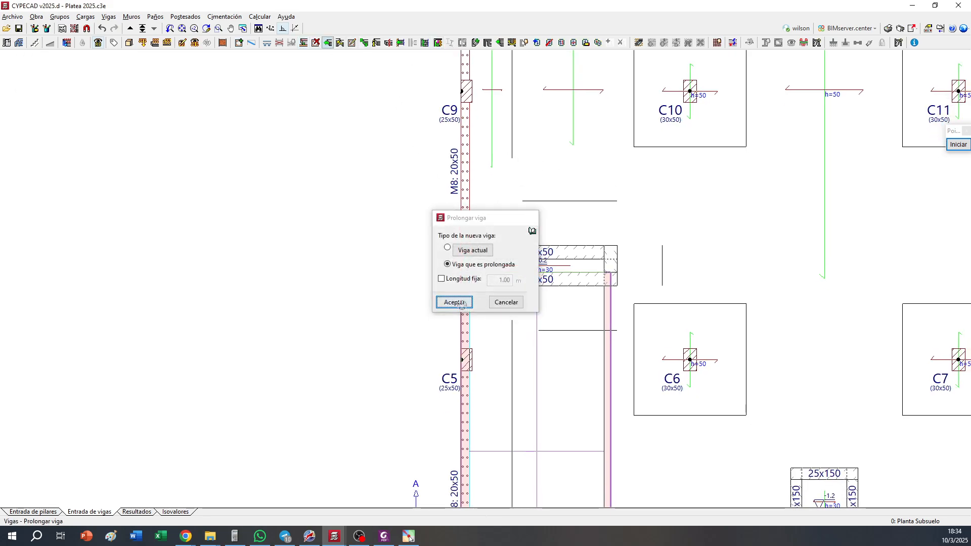
{"action": "left_click", "coordinate": [505, 155]}
{"action": "left_click", "coordinate": [508, 234]}
{"action": "left_click", "coordinate": [531, 202]}
{"action": "left_click", "coordinate": [500, 212]}
{"action": "left_click", "coordinate": [575, 196]}
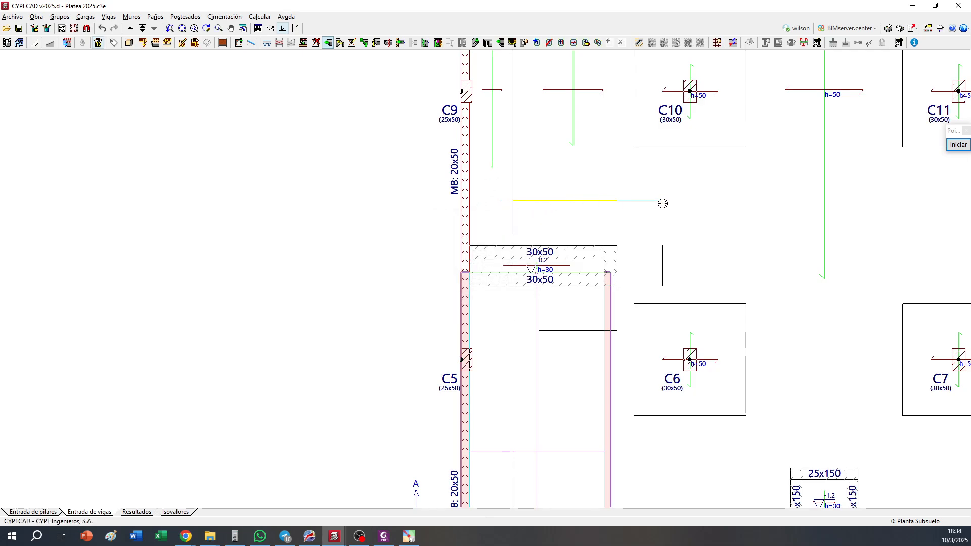
{"action": "left_click", "coordinate": [685, 203]}
Extend the right-end offset limit up to the upper limit and down into C6's zone, and the lower offset limit across C6's edge and the left perimeter limit
{"action": "left_click", "coordinate": [658, 260]}
{"action": "left_click", "coordinate": [660, 194]}
{"action": "middle_click_drag", "start_coordinate": [653, 265], "coordinate": [655, 165]}
{"action": "left_click", "coordinate": [665, 223]}
{"action": "left_click", "coordinate": [614, 231]}
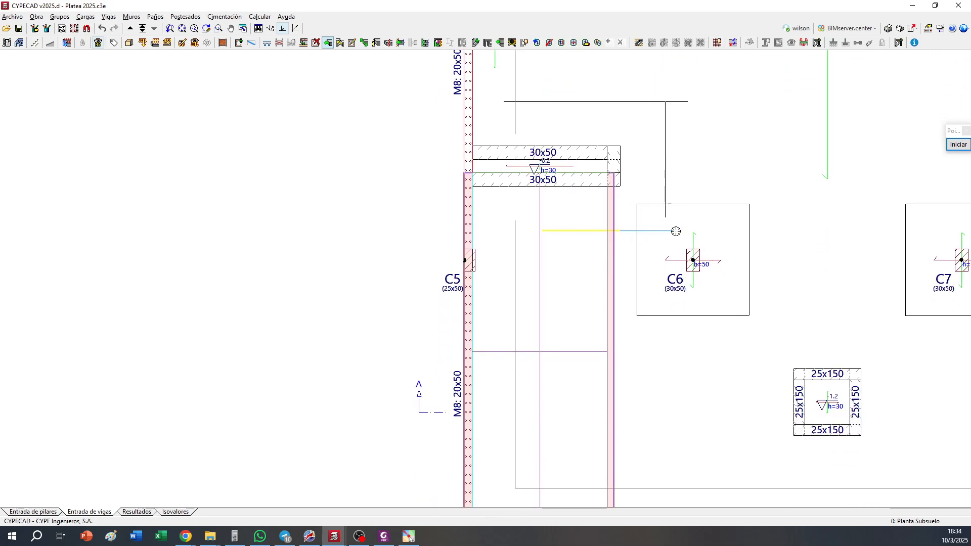
{"action": "left_click", "coordinate": [677, 230]}
{"action": "left_click", "coordinate": [539, 230]}
{"action": "left_click", "coordinate": [505, 231]}
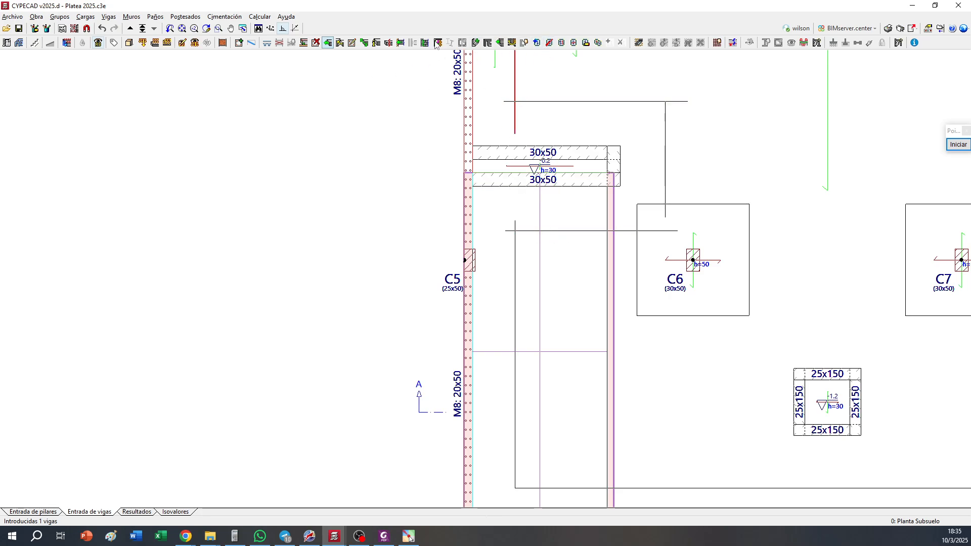
Delete the surplus limit segments that overshoot the corners around the ramp trench and cross C6's thickened zone
{"action": "left_click", "coordinate": [316, 43]}
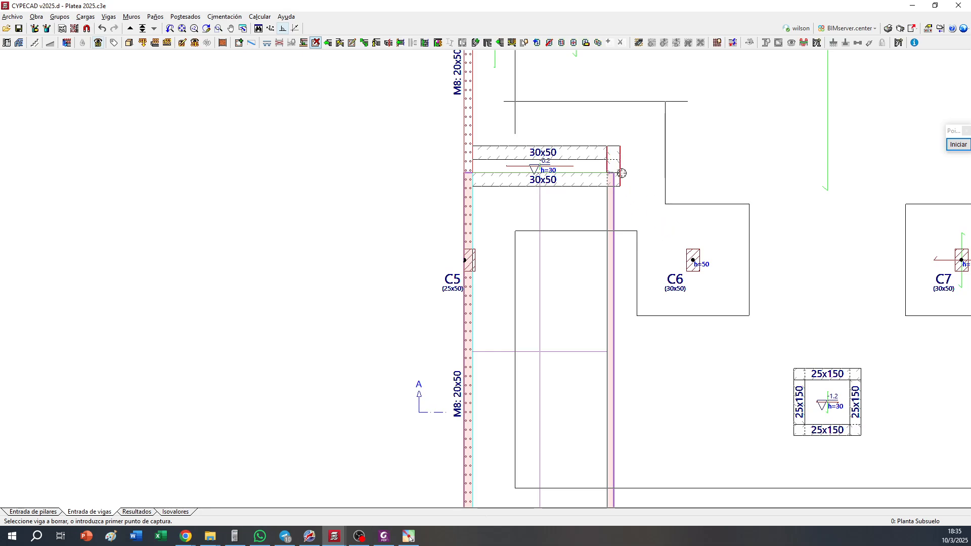
{"action": "middle_click_drag", "start_coordinate": [634, 148], "coordinate": [645, 228]}
{"action": "left_click", "coordinate": [685, 182]}
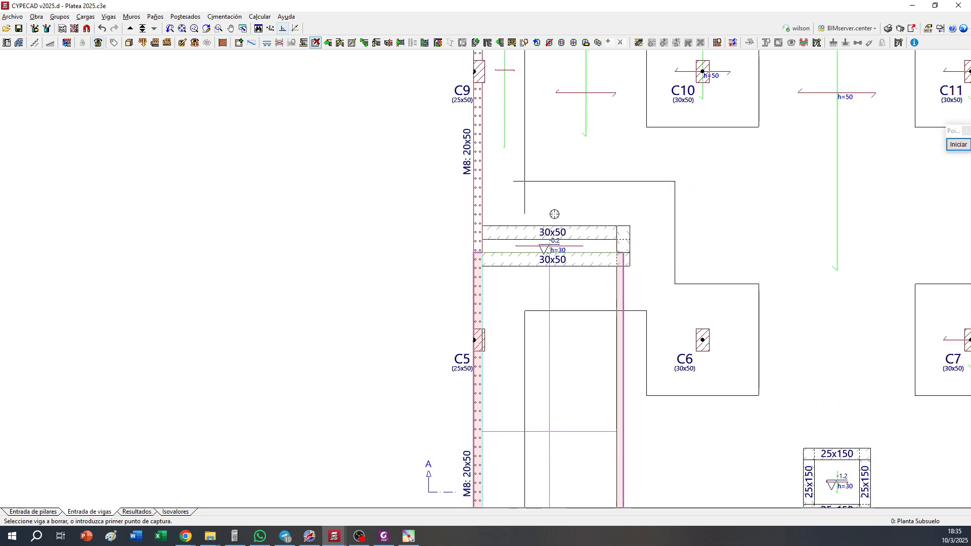
{"action": "left_click", "coordinate": [526, 205]}
{"action": "left_click", "coordinate": [514, 182]}
Set the thickness of the large central foundation slab panel to 35 cm
{"action": "scroll", "coordinate": [514, 230], "scroll_direction": "down", "scroll_amount": 3}
{"action": "scroll", "coordinate": [532, 273], "scroll_direction": "up", "scroll_amount": 3}
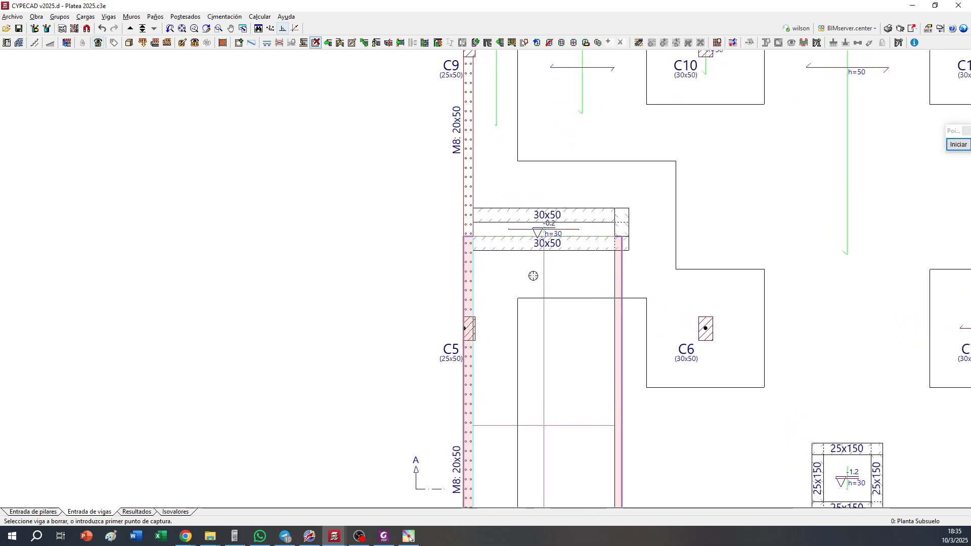
{"action": "scroll", "coordinate": [533, 276], "scroll_direction": "down", "scroll_amount": 3}
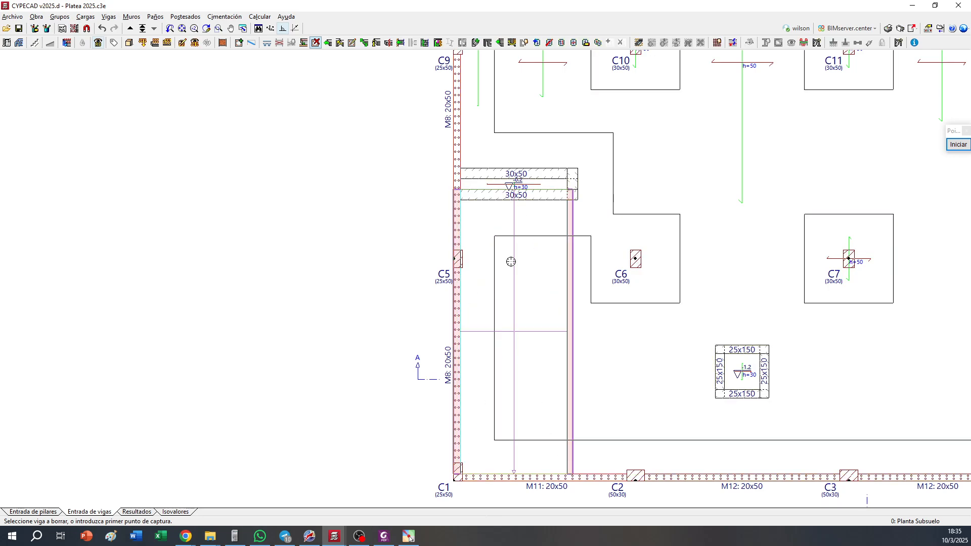
{"action": "scroll", "coordinate": [511, 262], "scroll_direction": "down", "scroll_amount": 3}
{"action": "scroll", "coordinate": [528, 322], "scroll_direction": "down", "scroll_amount": 2}
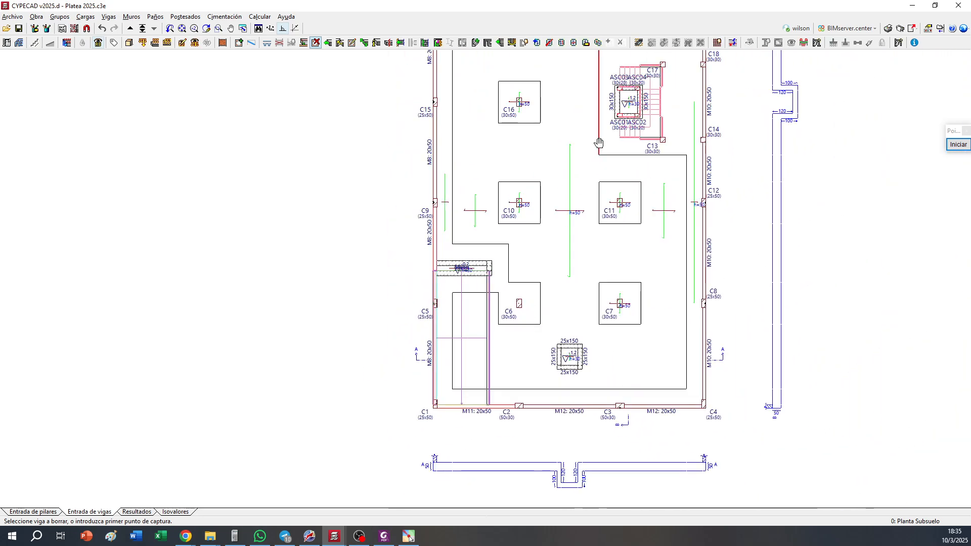
{"action": "middle_click_drag", "start_coordinate": [611, 124], "coordinate": [626, 145]}
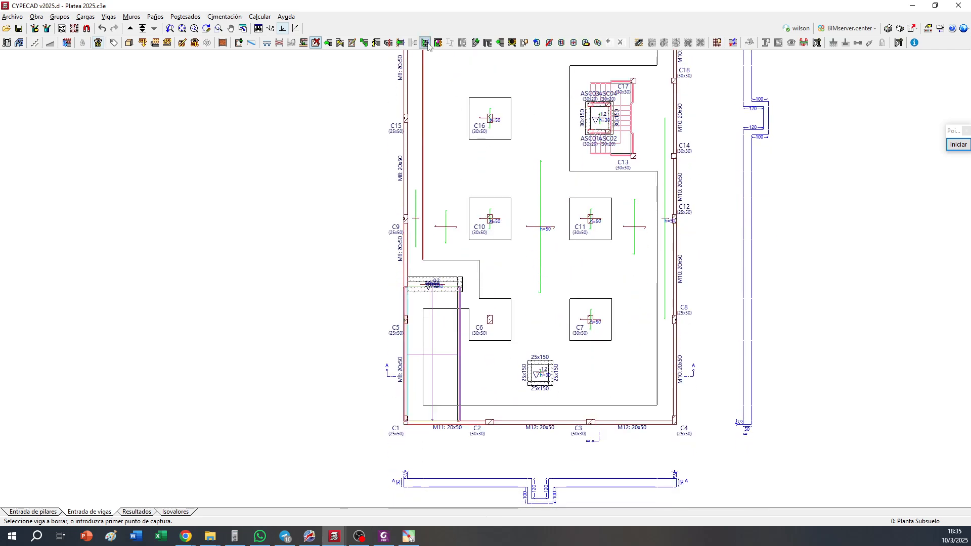
{"action": "left_click", "coordinate": [586, 43]}
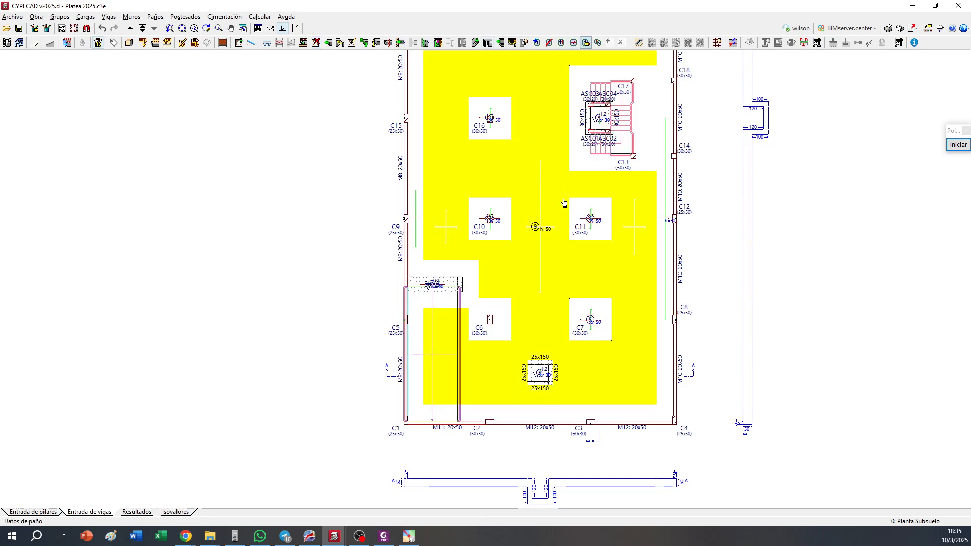
{"action": "middle_click_drag", "start_coordinate": [548, 194], "coordinate": [526, 221]}
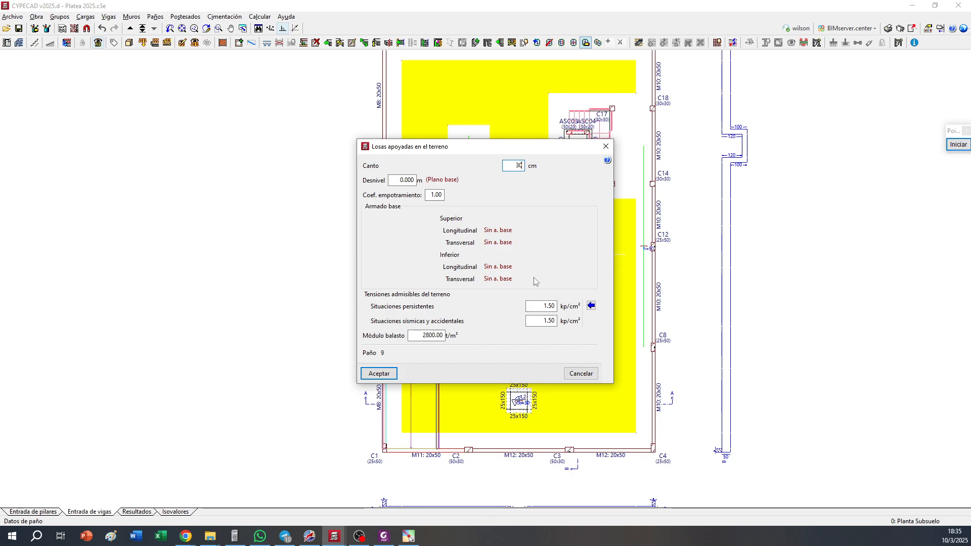
{"action": "key", "text": "BackSpace"}
{"action": "type", "text": "5"}
{"action": "left_click", "coordinate": [378, 373]}
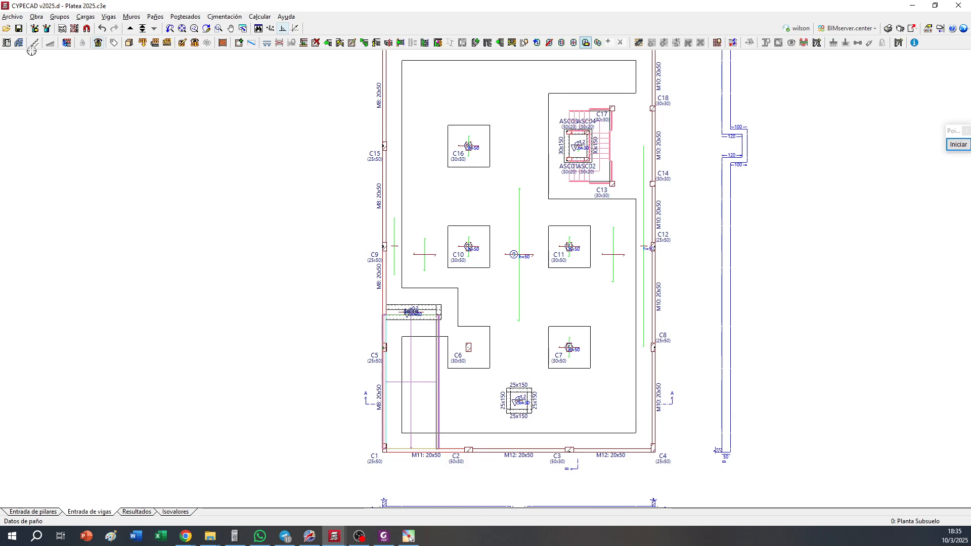
Open the building's 3D view and examine the underside of the foundation slab with its thickened zones and pits
{"action": "left_click", "coordinate": [22, 32]}
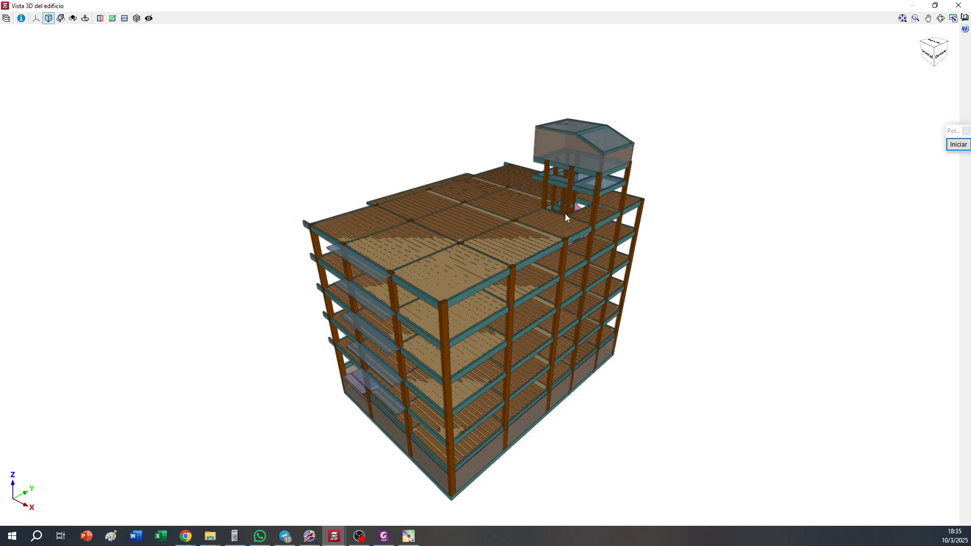
{"action": "middle_click_drag", "start_coordinate": [506, 293], "coordinate": [486, 207]}
{"action": "scroll", "coordinate": [448, 399], "scroll_direction": "up", "scroll_amount": 5}
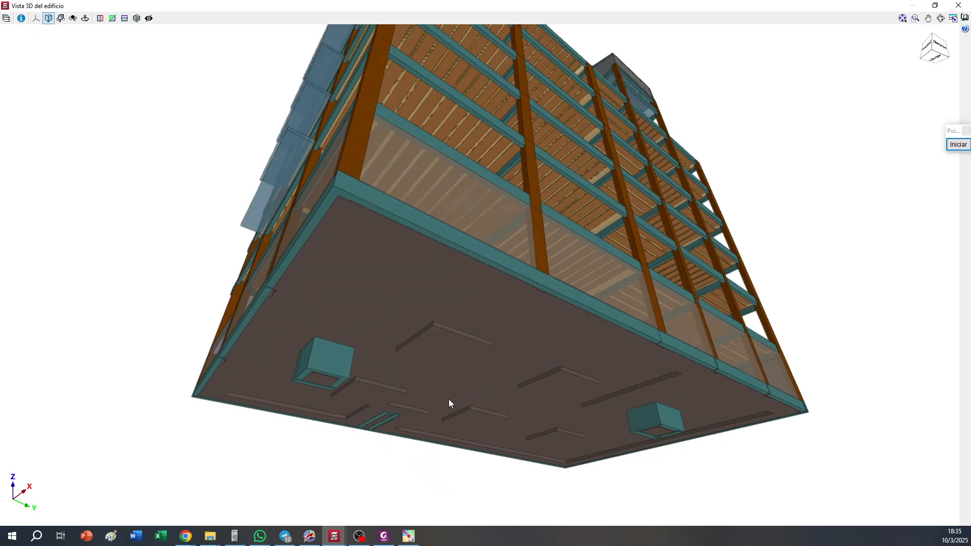
{"action": "middle_click_drag", "start_coordinate": [448, 396], "coordinate": [290, 388]}
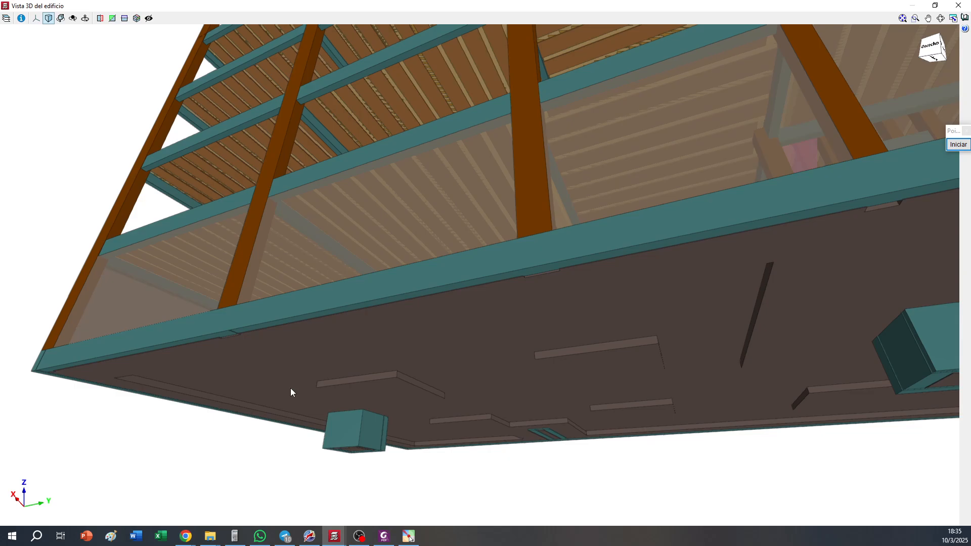
{"action": "scroll", "coordinate": [487, 381], "scroll_direction": "up", "scroll_amount": 1}
{"action": "mouse_move", "coordinate": [561, 347]}
{"action": "middle_mouse_down"}
{"action": "mouse_move", "coordinate": [554, 364]}
{"action": "mouse_move", "coordinate": [554, 352]}
{"action": "middle_mouse_up"}
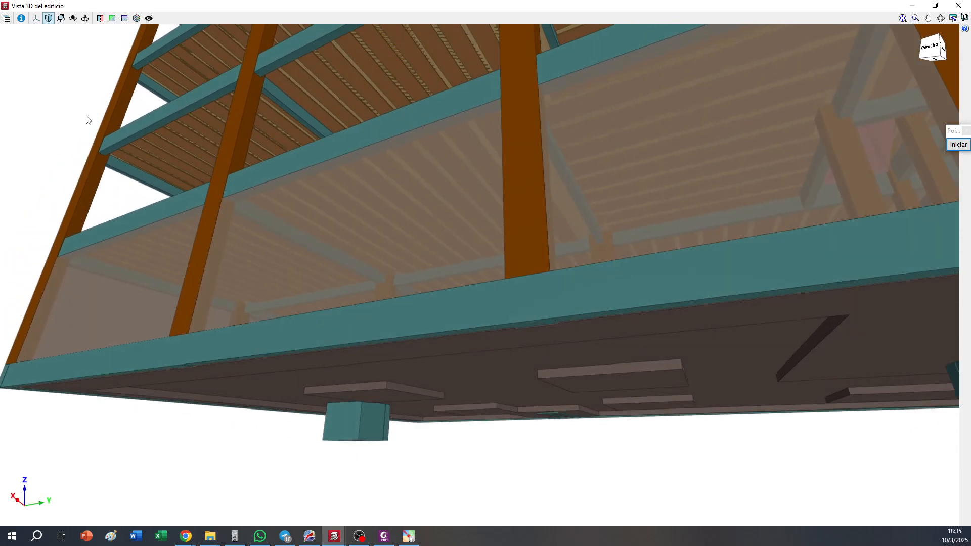
Show the element list in the 3D view and cycle the foundation slabs' transparency until only their outlines are drawn
{"action": "left_click", "coordinate": [6, 18]}
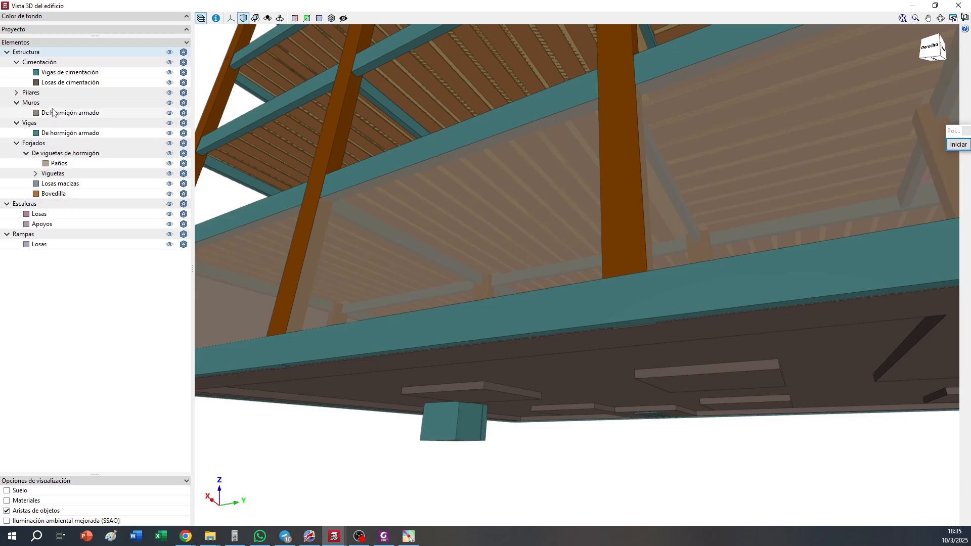
{"action": "left_click", "coordinate": [184, 83]}
{"action": "left_click", "coordinate": [184, 82]}
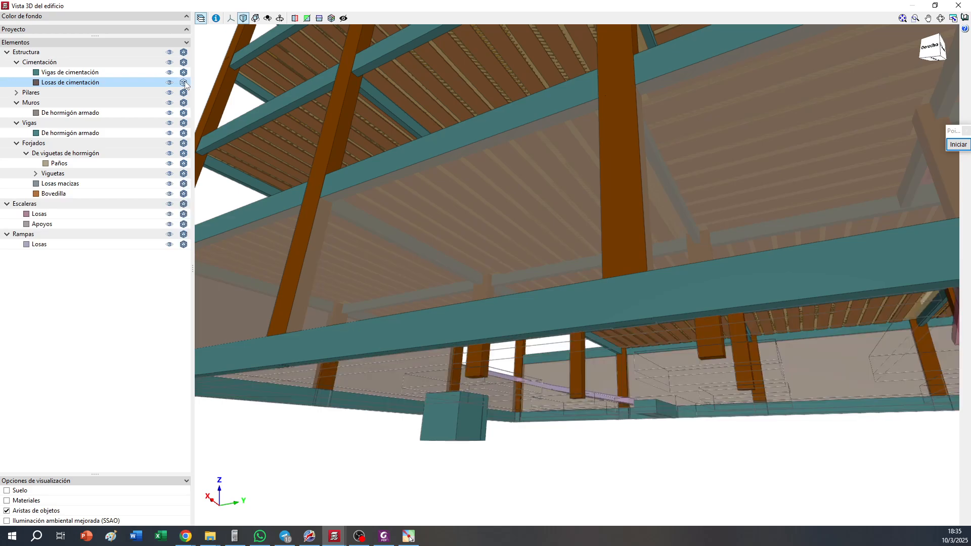
{"action": "left_click_drag", "start_coordinate": [581, 319], "coordinate": [598, 314]}
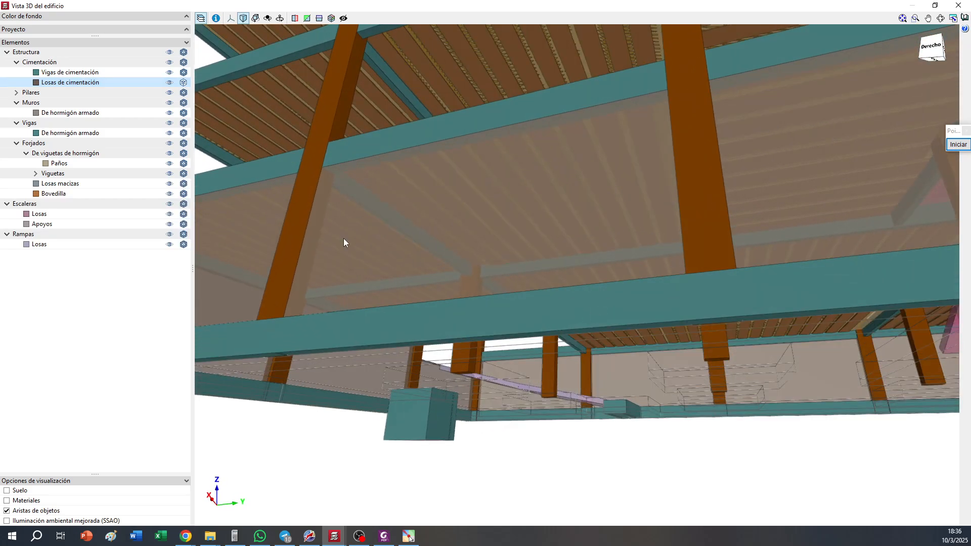
{"action": "left_click", "coordinate": [184, 83]}
{"action": "left_click", "coordinate": [184, 83]}
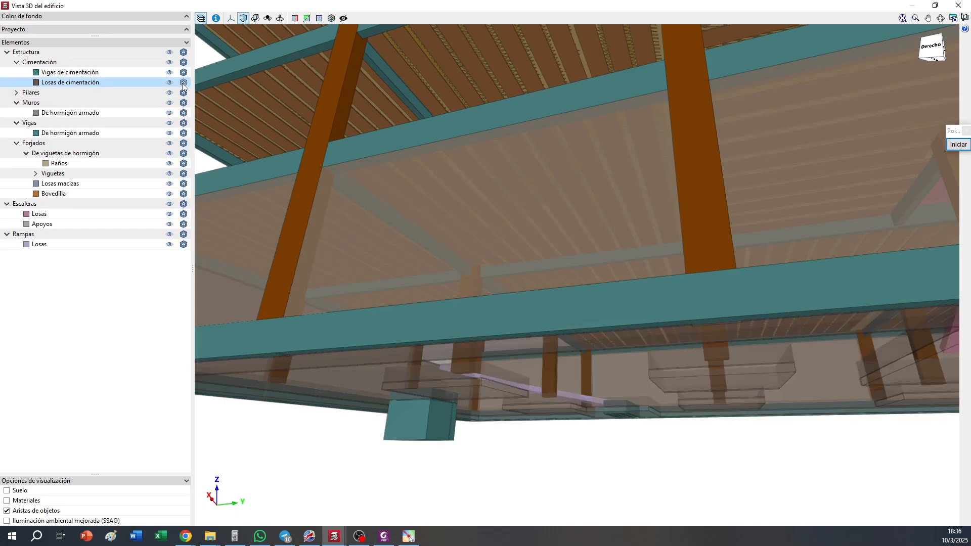
{"action": "left_click", "coordinate": [183, 83]}
{"action": "left_click", "coordinate": [184, 83]}
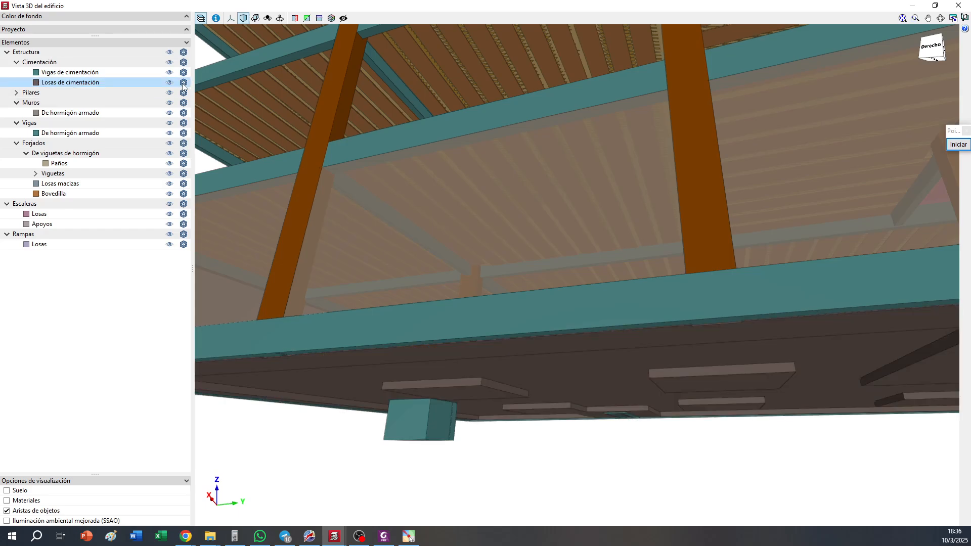
{"action": "left_click", "coordinate": [184, 84]}
{"action": "left_click", "coordinate": [184, 84]}
Examine the outlined thickened zones beneath the basement columns from inside the 3D model
{"action": "left_click_drag", "start_coordinate": [551, 169], "coordinate": [846, 214]}
{"action": "scroll", "coordinate": [464, 329], "scroll_direction": "up", "scroll_amount": 2}
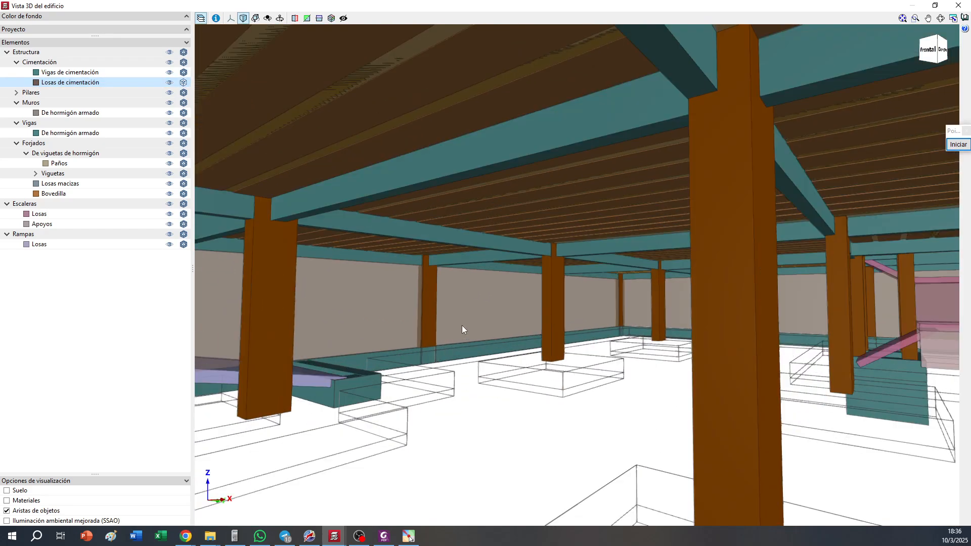
{"action": "left_click_drag", "start_coordinate": [464, 325], "coordinate": [534, 329]}
{"action": "left_click_drag", "start_coordinate": [640, 386], "coordinate": [680, 388]}
{"action": "scroll", "coordinate": [516, 377], "scroll_direction": "up", "scroll_amount": 2}
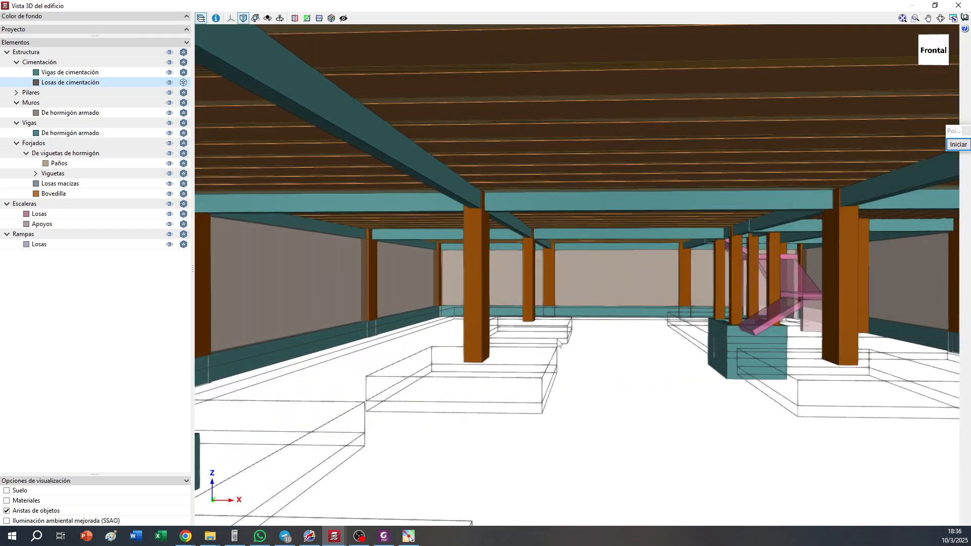
{"action": "middle_click_drag", "start_coordinate": [726, 377], "coordinate": [695, 367]}
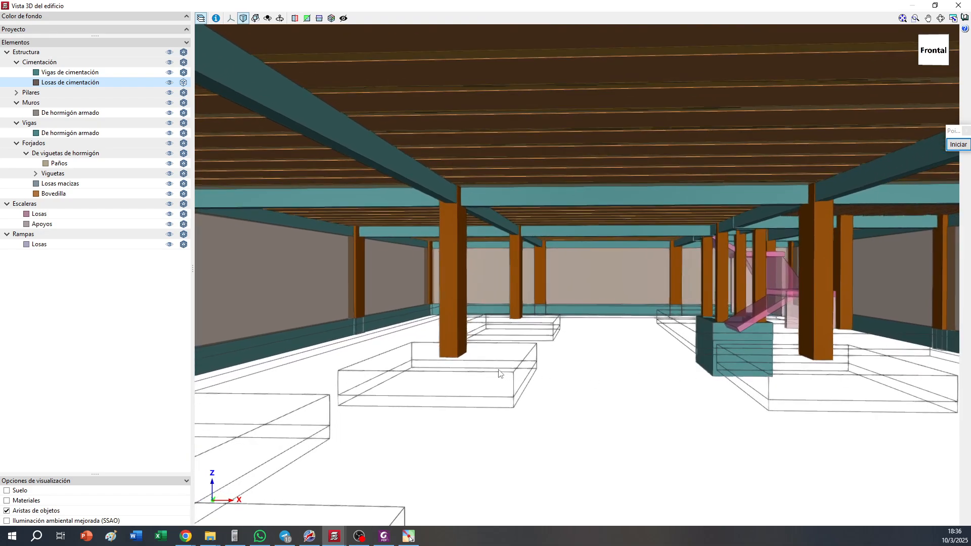
{"action": "left_click_drag", "start_coordinate": [498, 372], "coordinate": [462, 369]}
{"action": "scroll", "coordinate": [282, 360], "scroll_direction": "up", "scroll_amount": 3}
{"action": "left_click_drag", "start_coordinate": [571, 359], "coordinate": [471, 316]}
{"action": "left_click_drag", "start_coordinate": [703, 277], "coordinate": [647, 273]}
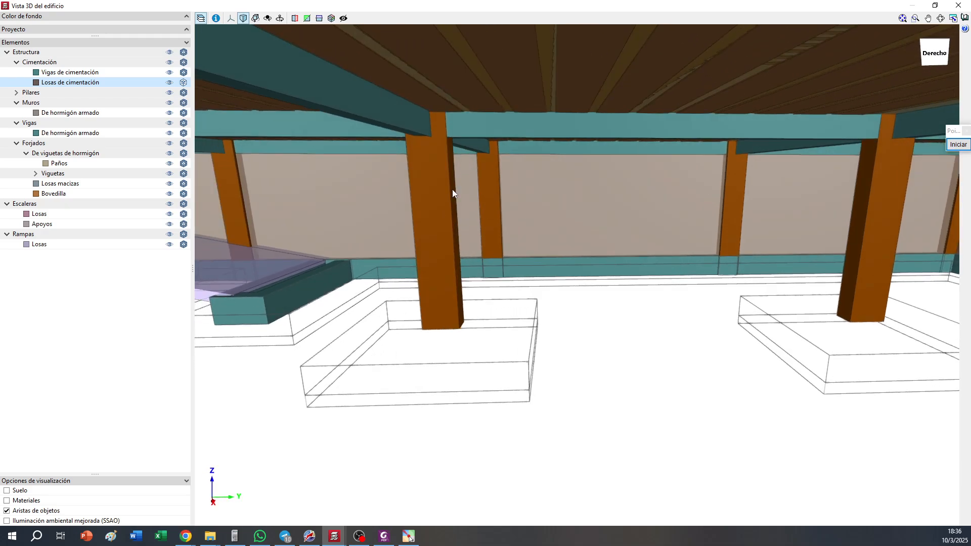
Examine the slab outlines around the ramp trench and the pit, and close the 3D view
{"action": "left_click_drag", "start_coordinate": [455, 261], "coordinate": [852, 331]}
{"action": "scroll", "coordinate": [581, 330], "scroll_direction": "up", "scroll_amount": 2}
{"action": "left_click_drag", "start_coordinate": [620, 278], "coordinate": [444, 312]}
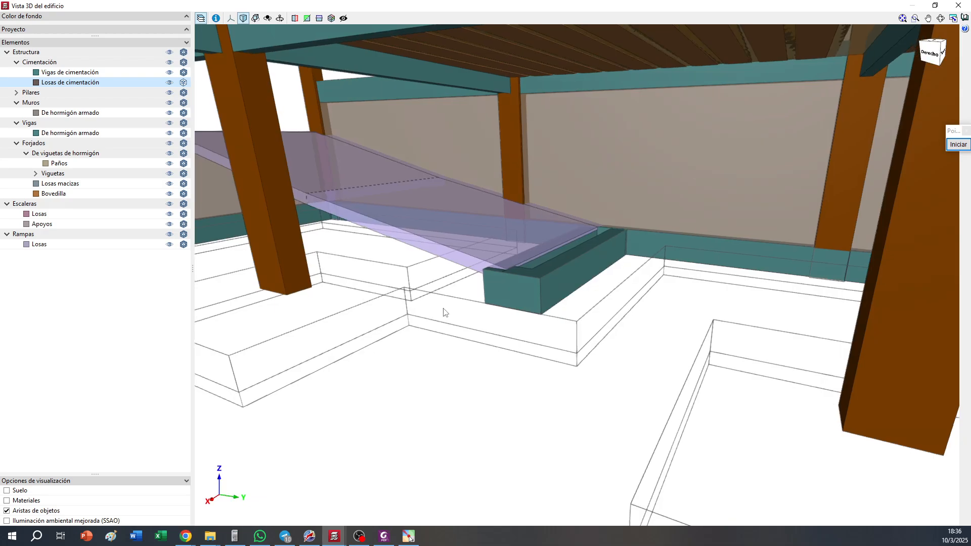
{"action": "middle_click_drag", "start_coordinate": [445, 312], "coordinate": [968, 263]}
{"action": "left_click_drag", "start_coordinate": [410, 367], "coordinate": [683, 368]}
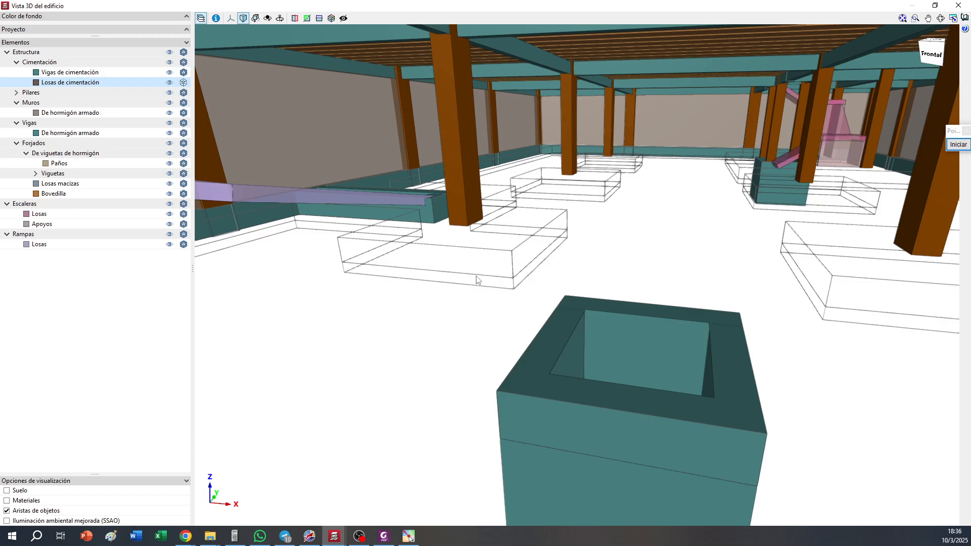
{"action": "left_click", "coordinate": [958, 5]}
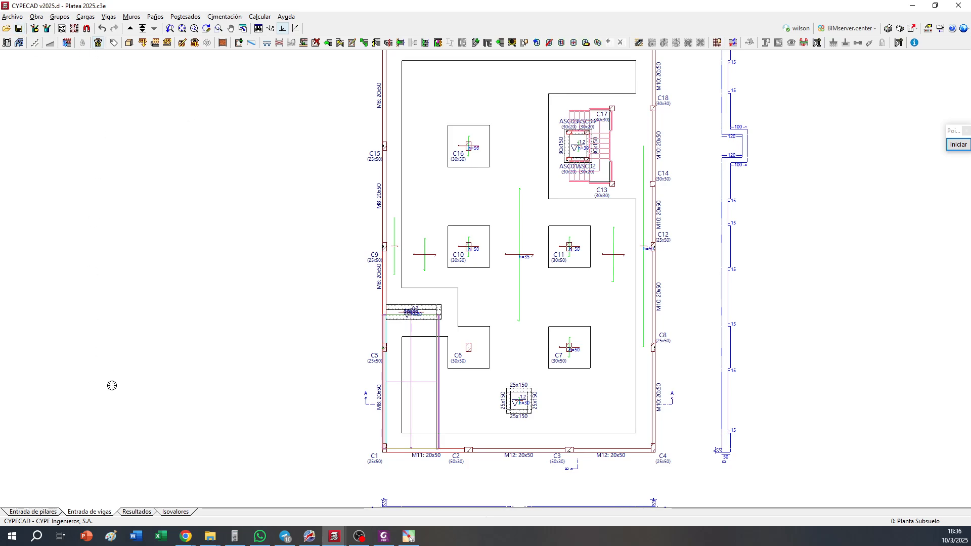
Calculate the whole project including the foundation, and close the final calculation report
{"action": "left_click", "coordinate": [259, 16]}
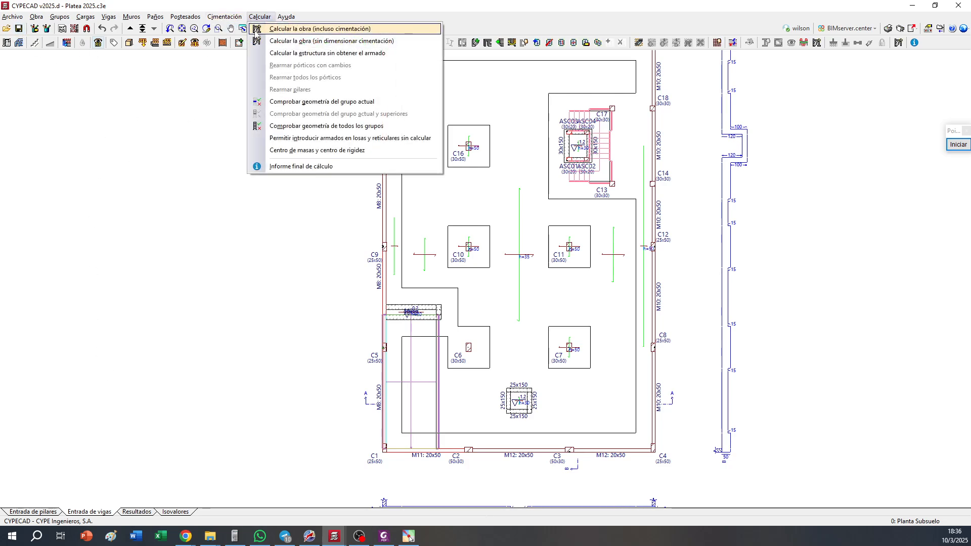
{"action": "left_click", "coordinate": [255, 28]}
{"action": "left_click", "coordinate": [199, 390]}
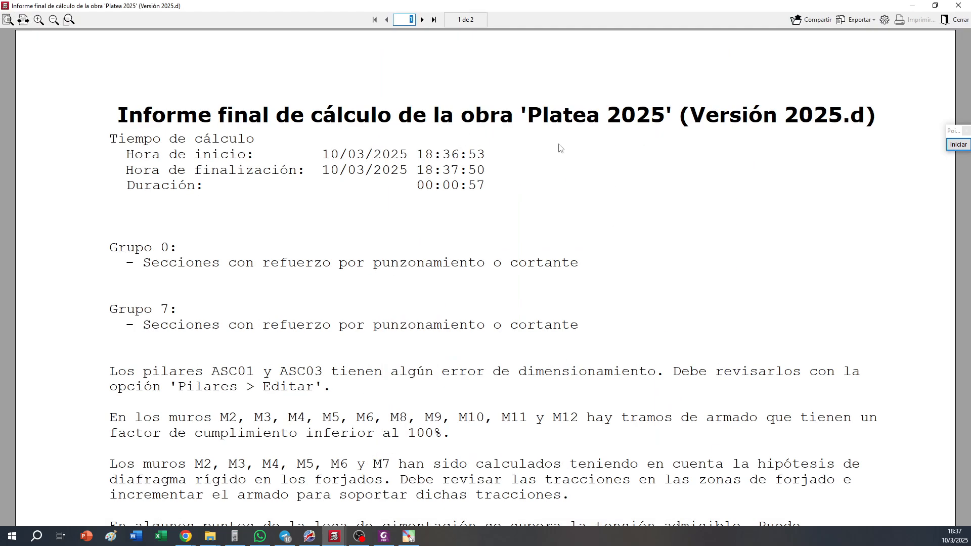
{"action": "left_click", "coordinate": [958, 5]}
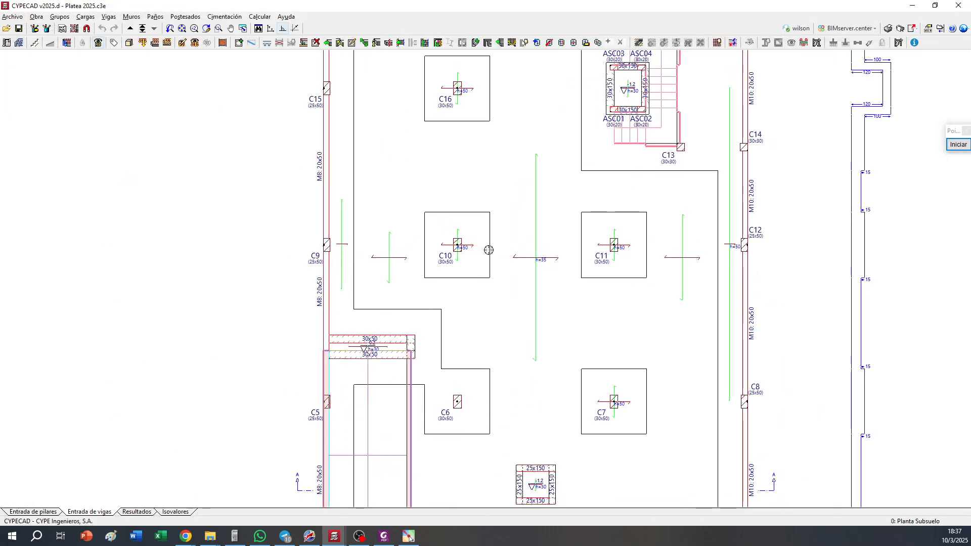
{"action": "scroll", "coordinate": [423, 240], "scroll_direction": "up", "scroll_amount": 10}
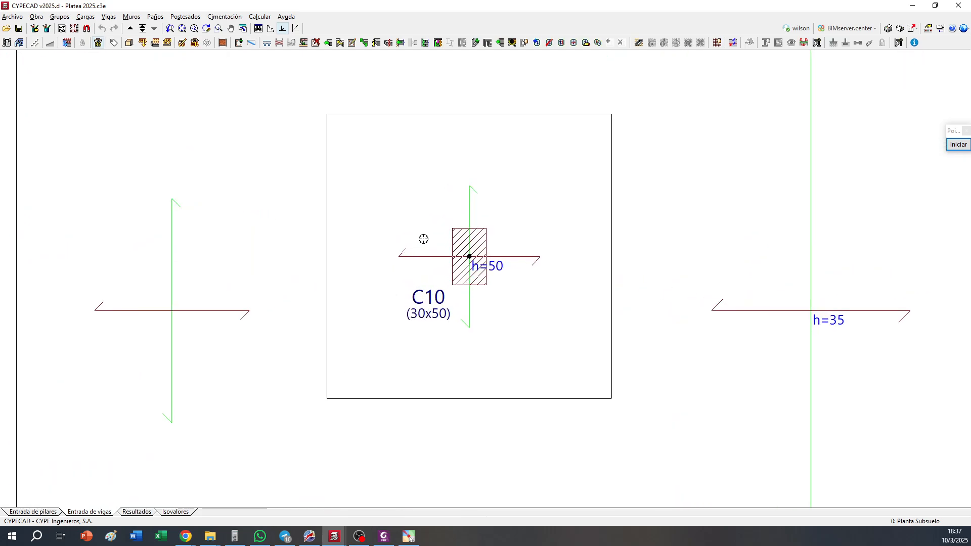
{"action": "scroll", "coordinate": [423, 239], "scroll_direction": "up", "scroll_amount": 1}
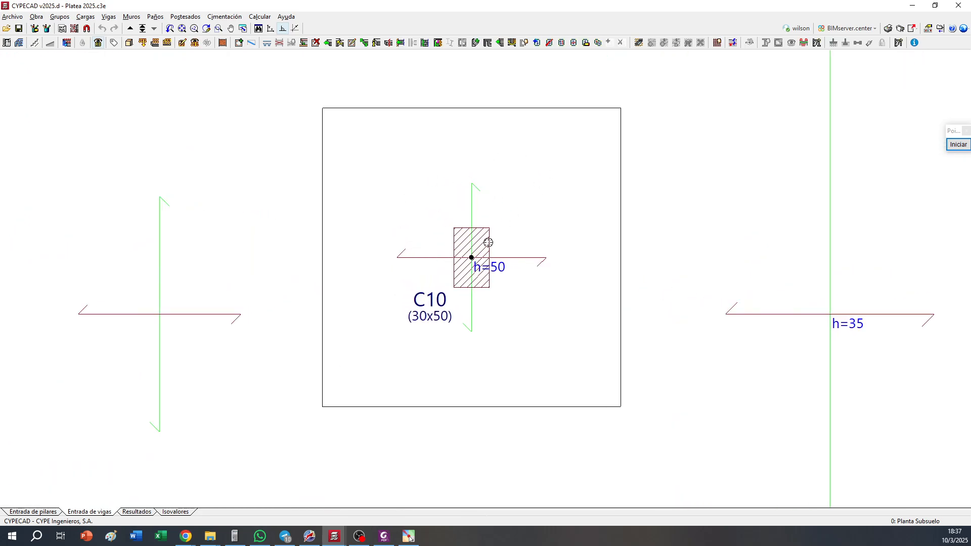
{"action": "scroll", "coordinate": [488, 242], "scroll_direction": "down", "scroll_amount": 10}
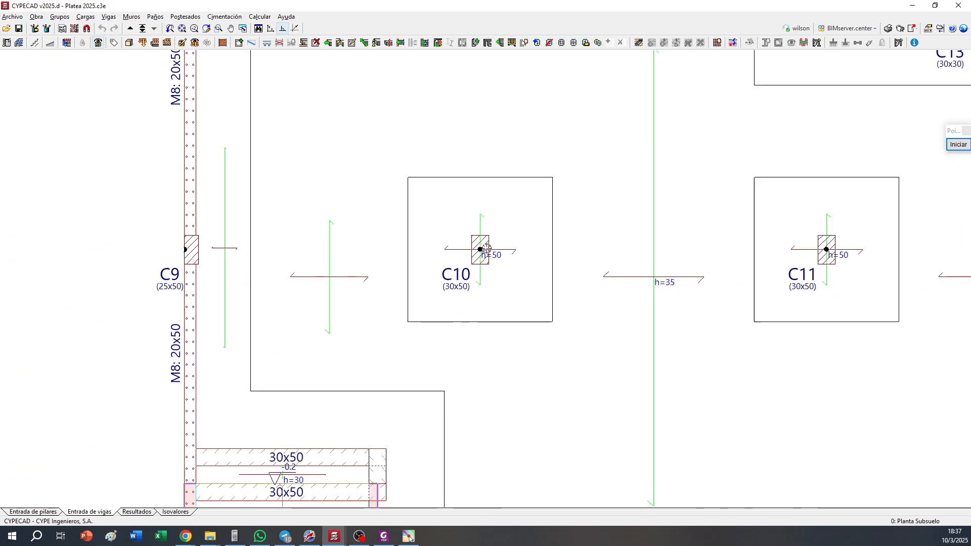
Insert section C outside the drawing at the cut's angle through columns C9 to C12, and place it below section A
{"action": "scroll", "coordinate": [643, 234], "scroll_direction": "up", "scroll_amount": 5}
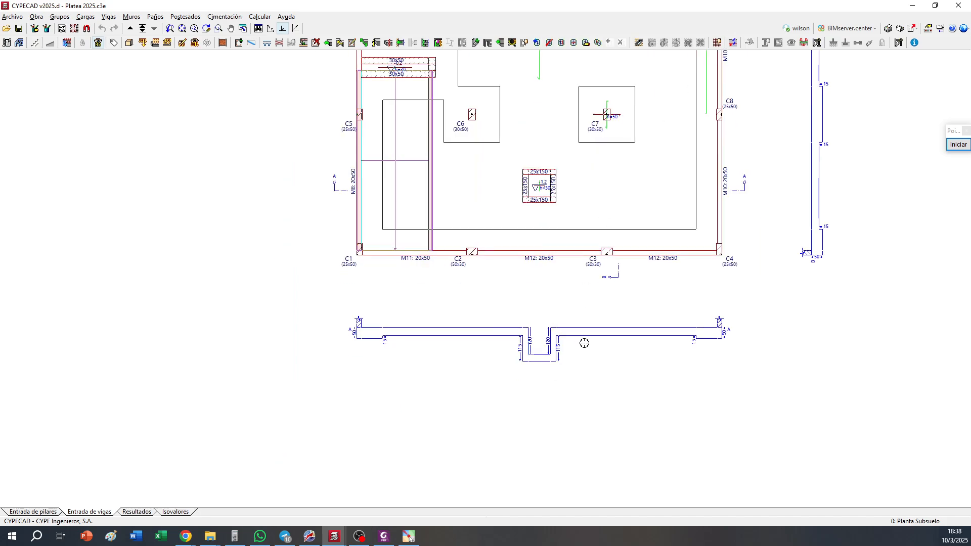
{"action": "middle_click_drag", "start_coordinate": [545, 238], "coordinate": [563, 389]}
{"action": "scroll", "coordinate": [511, 340], "scroll_direction": "down", "scroll_amount": 2}
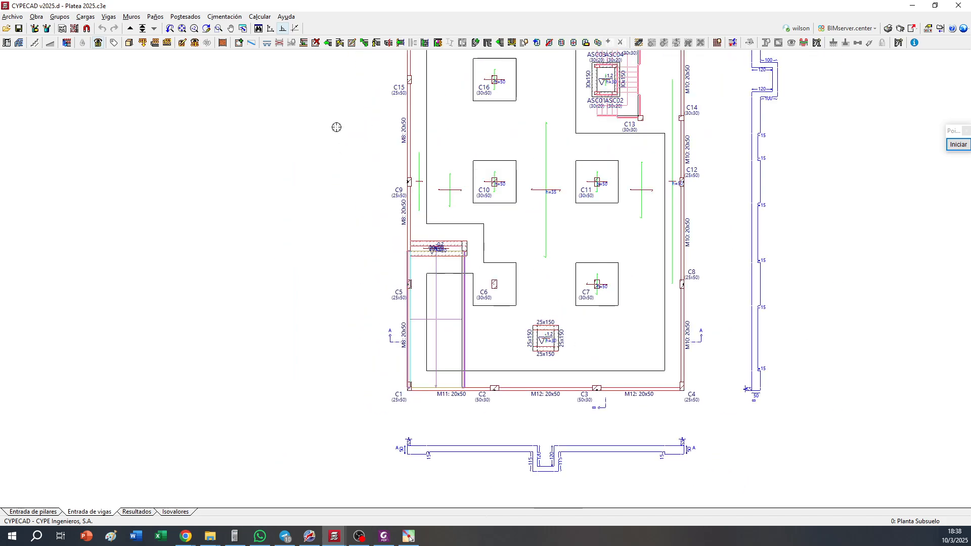
{"action": "left_click", "coordinate": [60, 16]}
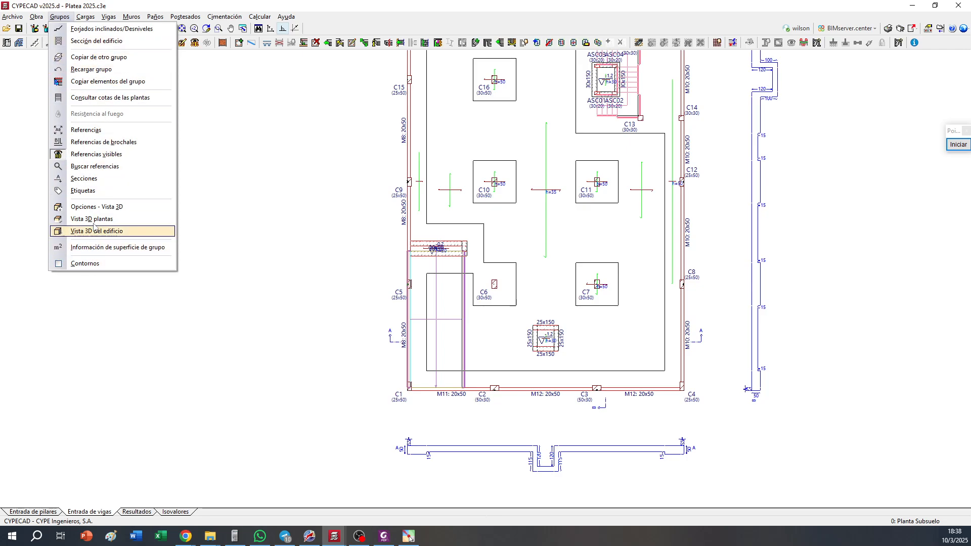
{"action": "left_click", "coordinate": [86, 179]}
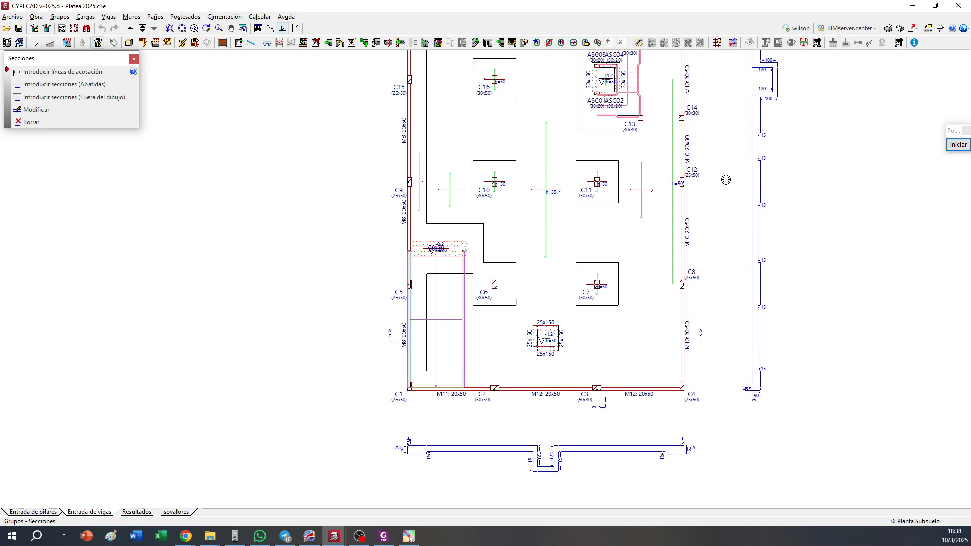
{"action": "left_click", "coordinate": [71, 96]}
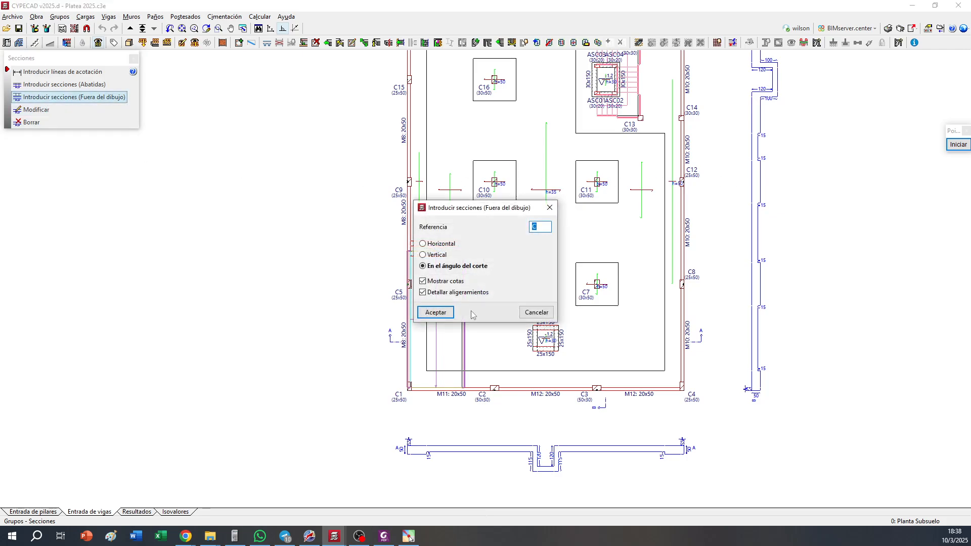
{"action": "left_click", "coordinate": [447, 311]}
{"action": "left_click", "coordinate": [390, 190]}
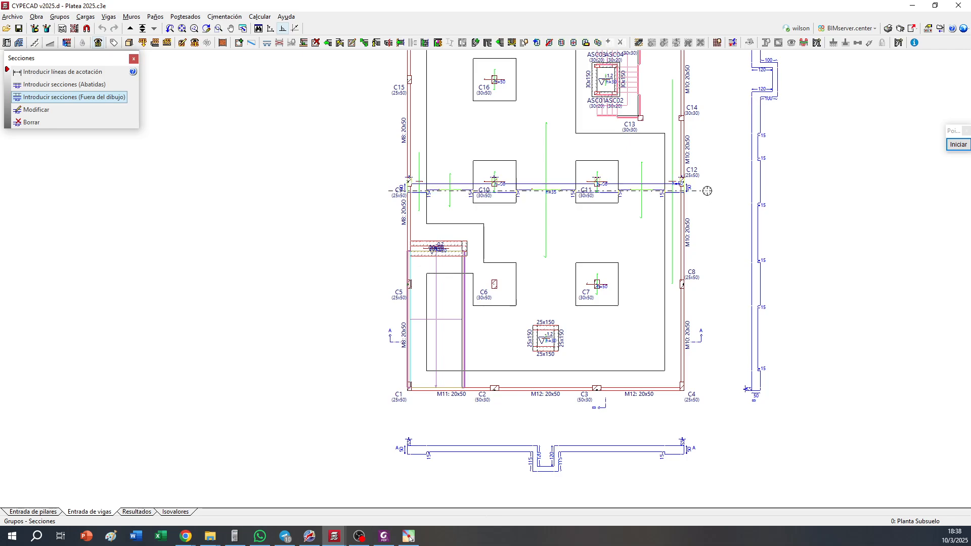
{"action": "left_click", "coordinate": [702, 493]}
Mark the distance from the column face to the thickened zone's edge in section C with a thin red double-headed arrow
{"action": "middle_click_drag", "start_coordinate": [521, 499], "coordinate": [518, 331]}
{"action": "scroll", "coordinate": [495, 337], "scroll_direction": "up", "scroll_amount": 8}
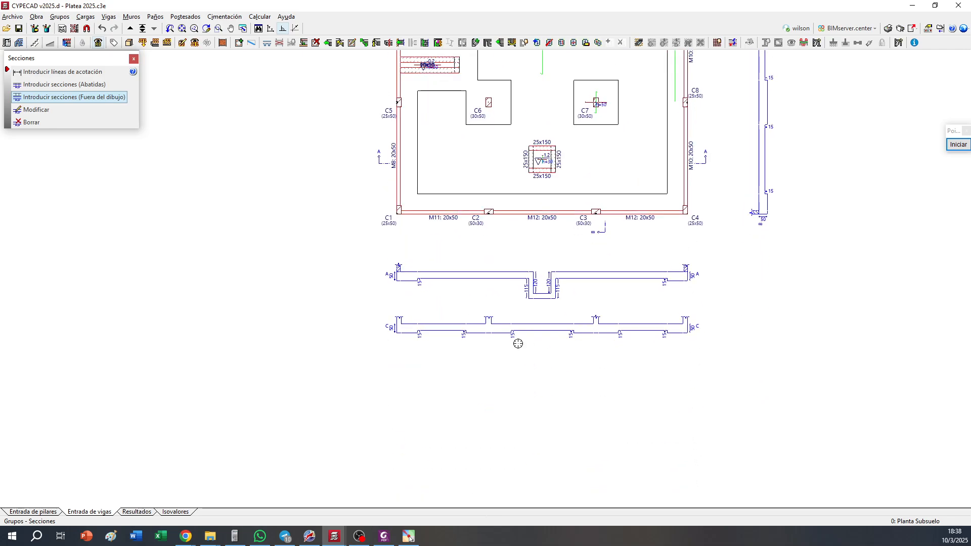
{"action": "scroll", "coordinate": [501, 327], "scroll_direction": "up", "scroll_amount": 5}
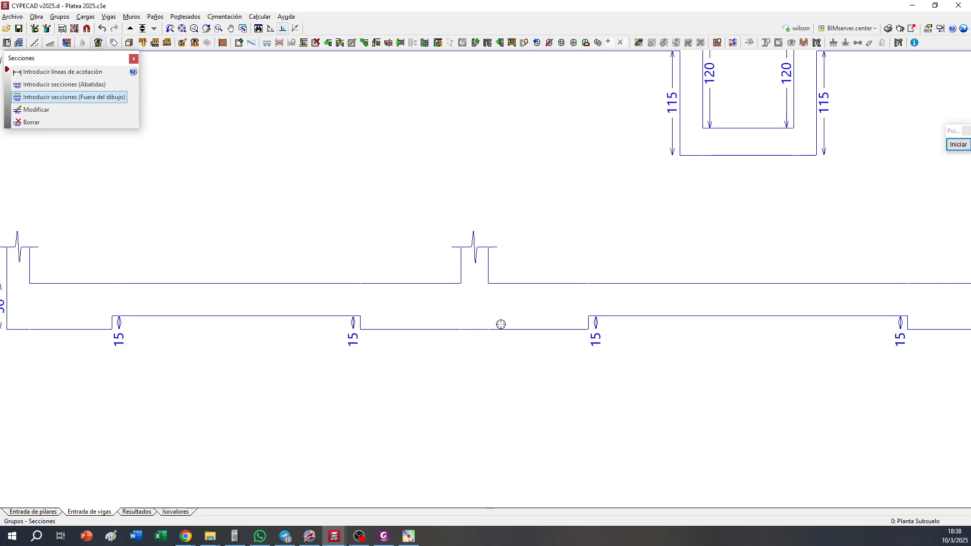
{"action": "left_click", "coordinate": [958, 144]}
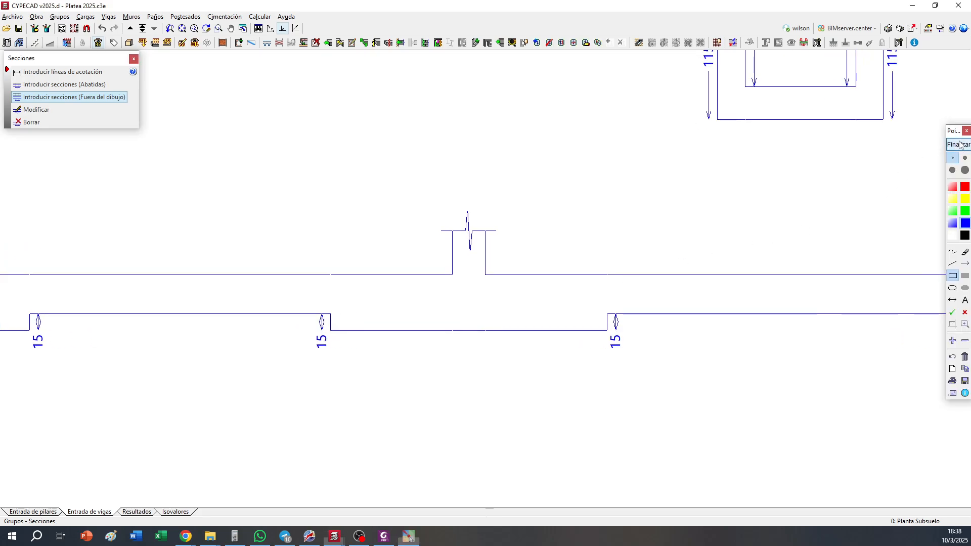
{"action": "left_click", "coordinate": [952, 301]}
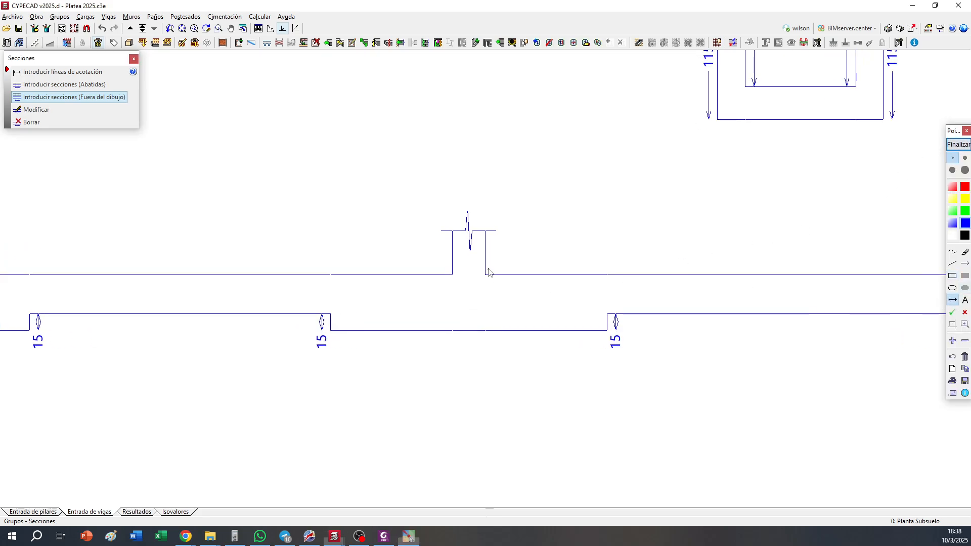
{"action": "left_click_drag", "start_coordinate": [488, 270], "coordinate": [607, 280]}
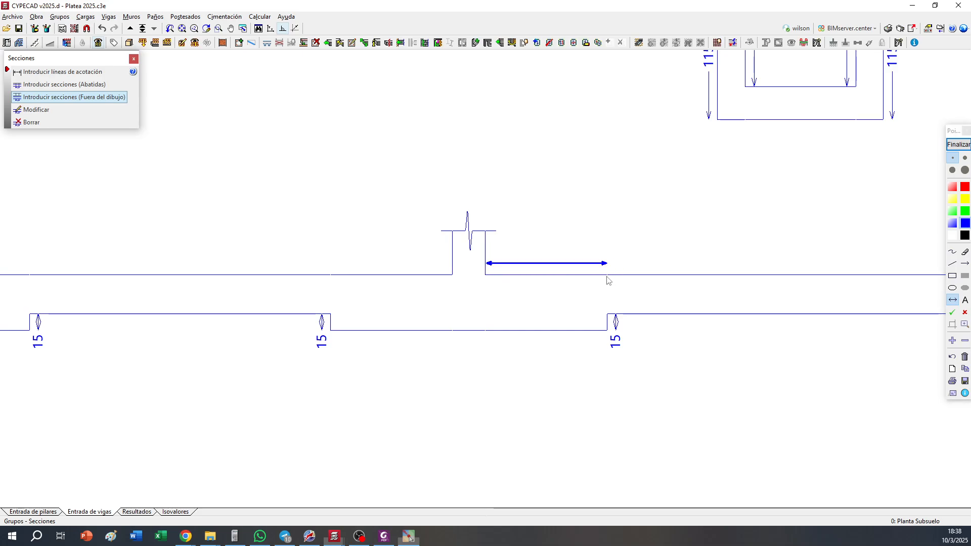
{"action": "left_click", "coordinate": [964, 324]}
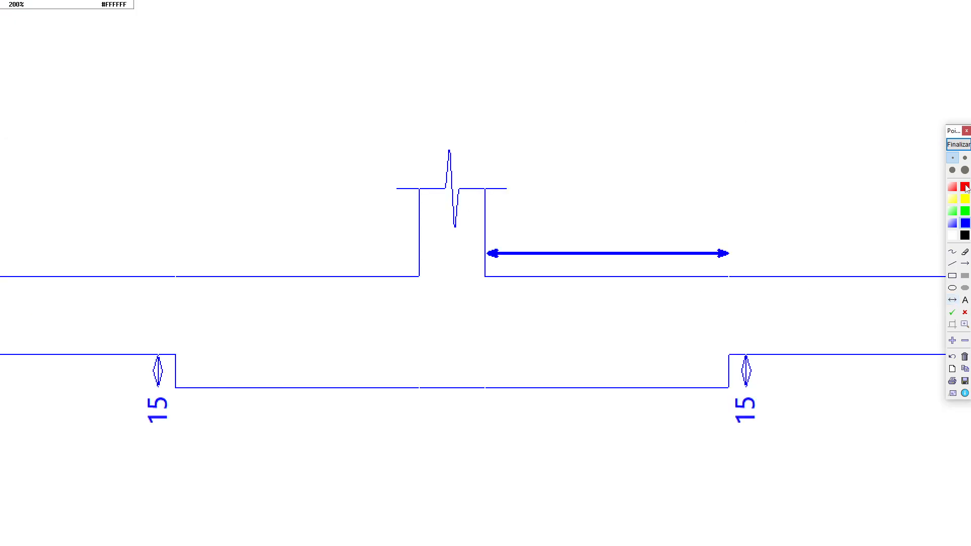
{"action": "left_click", "coordinate": [964, 357]}
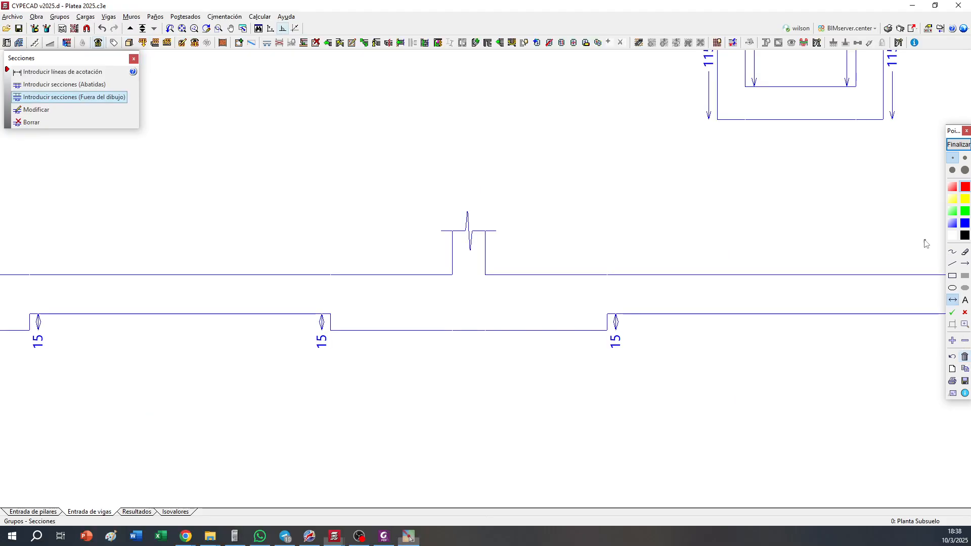
{"action": "left_click_drag", "start_coordinate": [486, 260], "coordinate": [608, 260]}
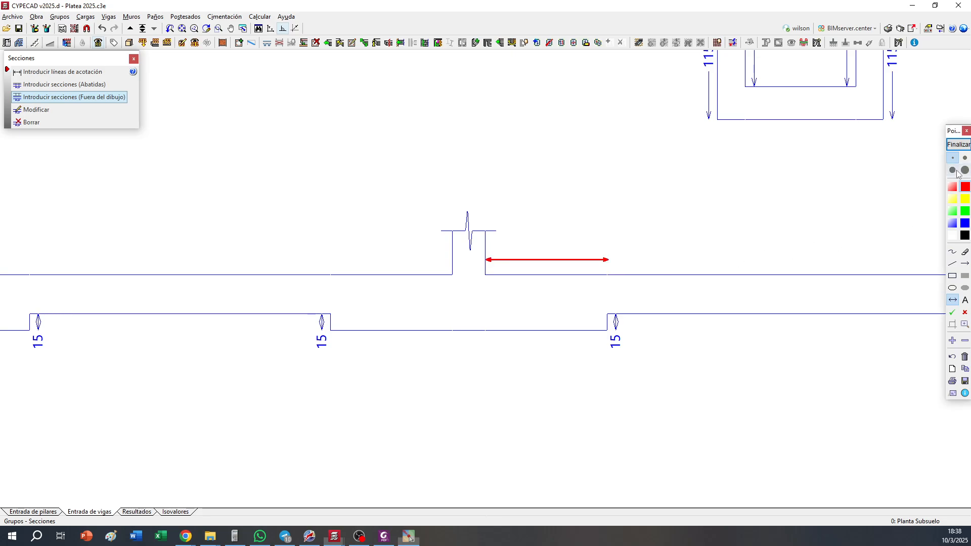
Label the horizontal annotation arrow "2h" in red text
{"action": "left_click", "coordinate": [952, 171]}
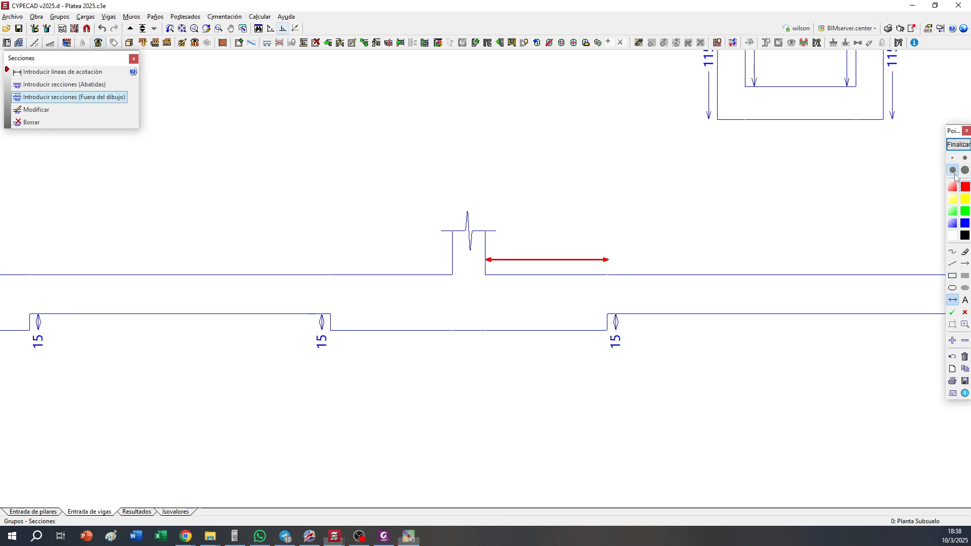
{"action": "left_click", "coordinate": [965, 301]}
{"action": "left_click_drag", "start_coordinate": [524, 233], "coordinate": [550, 251]}
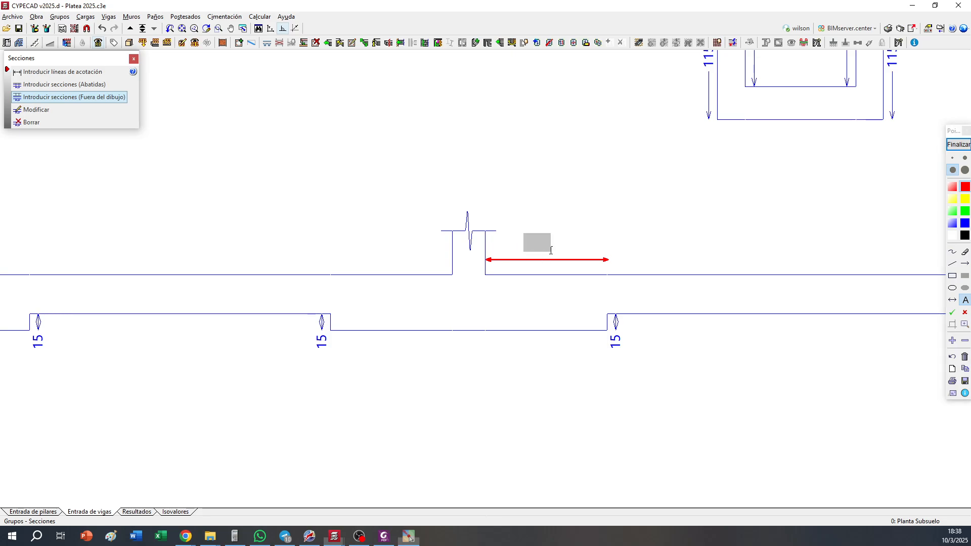
{"action": "type", "text": "2d"}
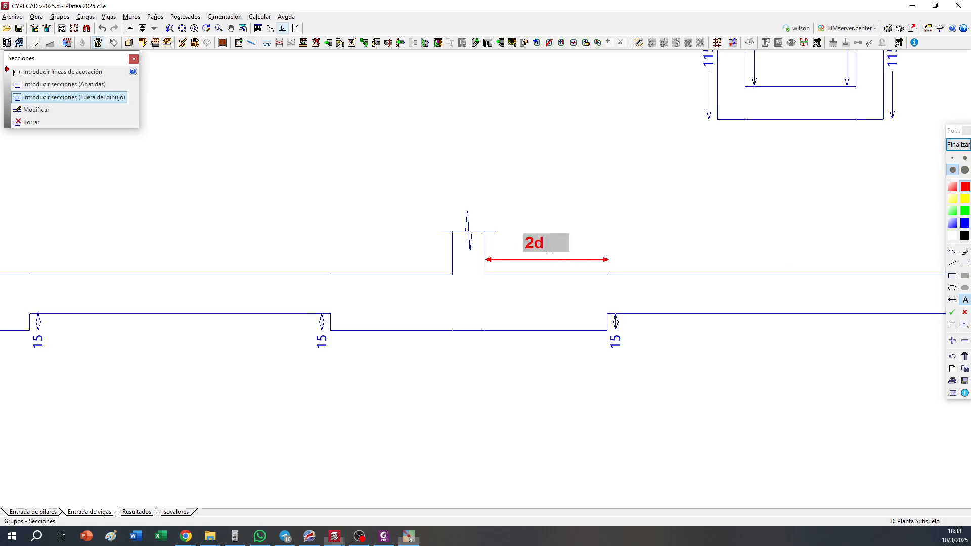
{"action": "key", "text": "BackSpace"}
{"action": "type", "text": "h"}
{"action": "key", "text": "Return"}
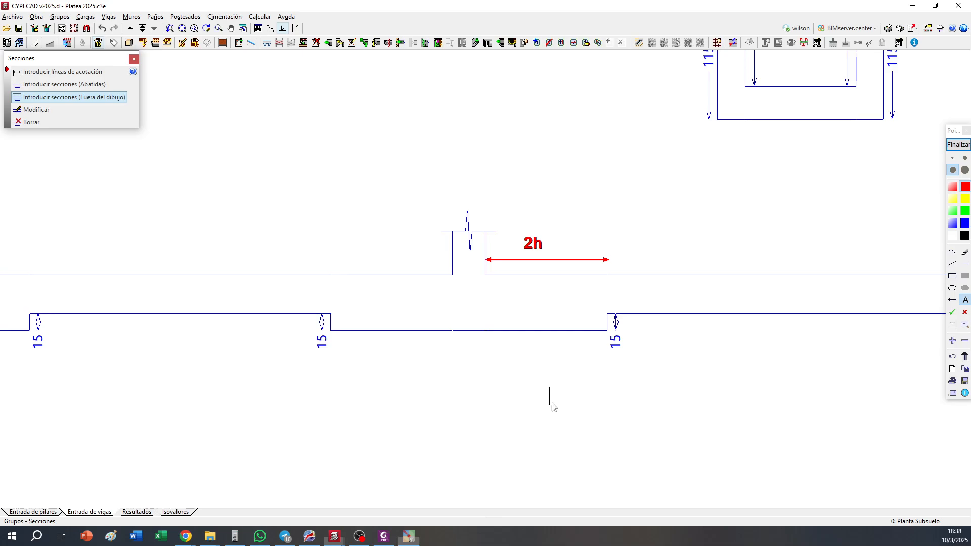
Mark the depth of the thickened zone beside the column with a thin vertical red double-headed arrow
{"action": "left_click", "coordinate": [953, 300]}
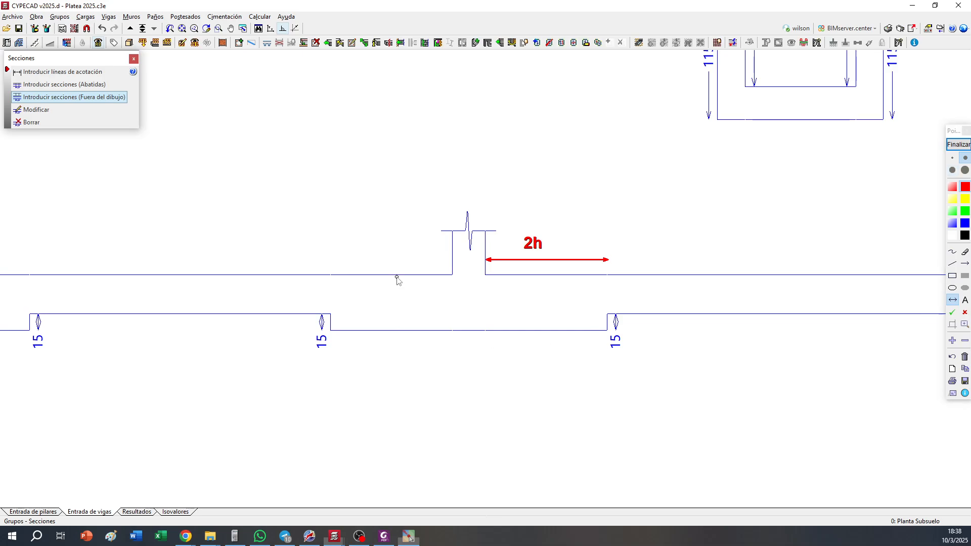
{"action": "left_click_drag", "start_coordinate": [396, 276], "coordinate": [396, 329]}
{"action": "scroll", "coordinate": [915, 192], "scroll_direction": "up", "scroll_amount": 1}
{"action": "left_click", "coordinate": [964, 340]}
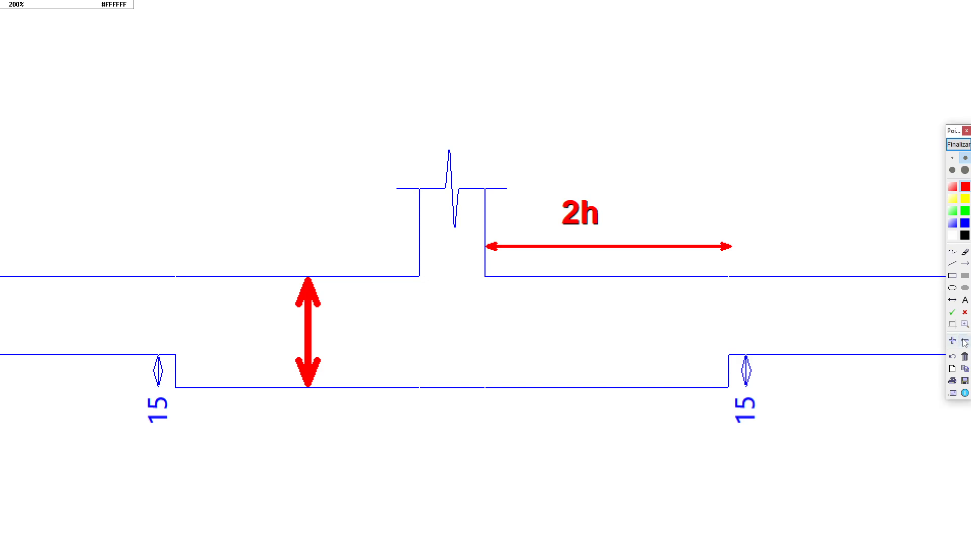
{"action": "left_click", "coordinate": [953, 300]}
{"action": "left_click", "coordinate": [952, 158]}
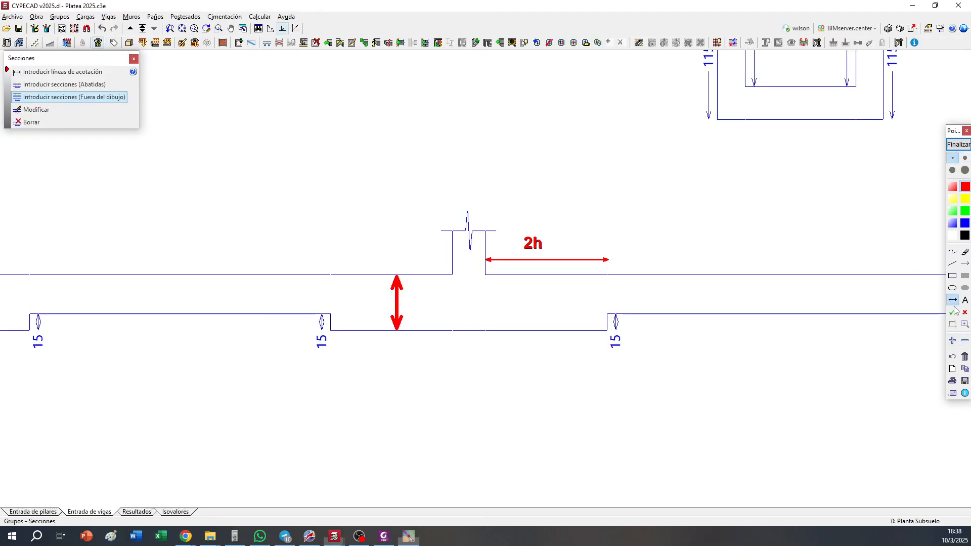
{"action": "left_click", "coordinate": [951, 357]}
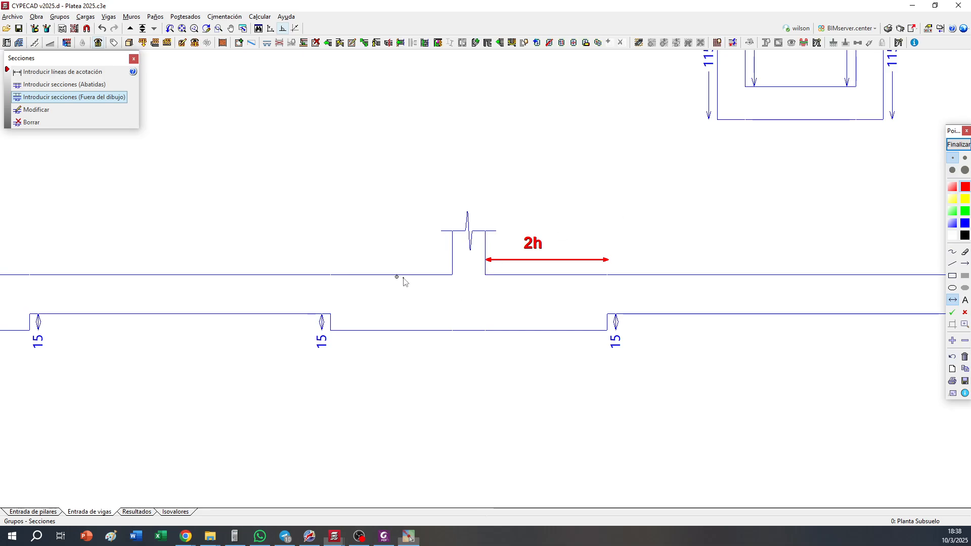
{"action": "left_click_drag", "start_coordinate": [396, 277], "coordinate": [396, 331]}
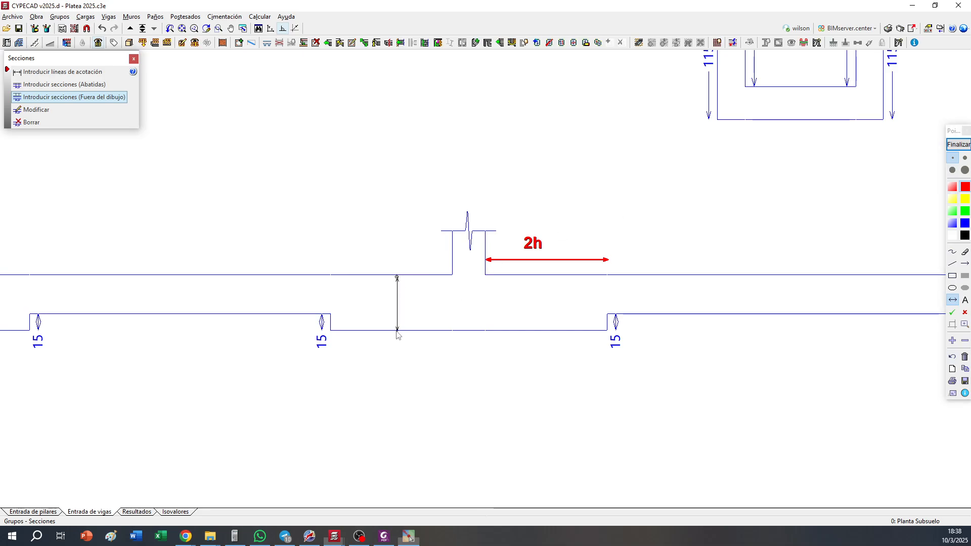
Label the vertical arrow "h" in red text, end the screen annotation and leave section insertion
{"action": "left_click", "coordinate": [964, 158]}
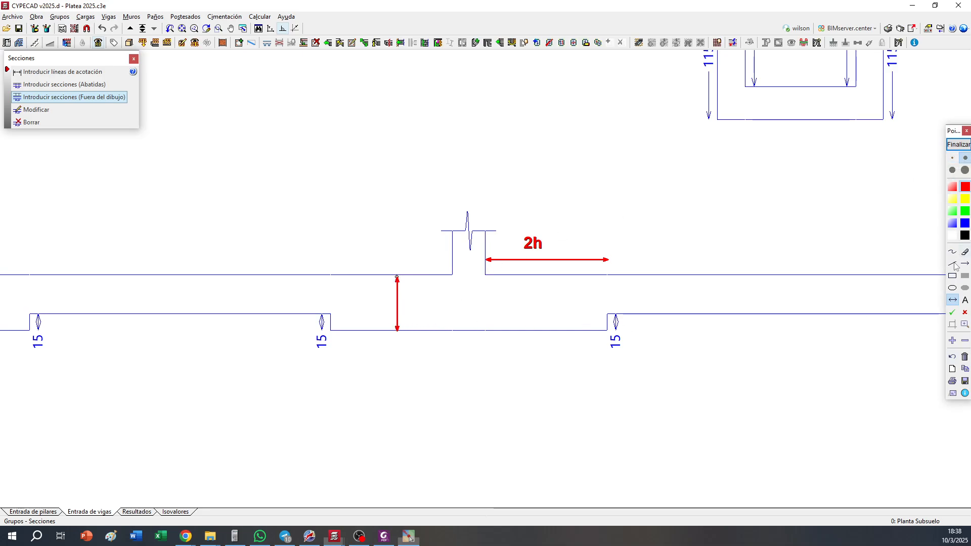
{"action": "left_click", "coordinate": [952, 170]}
{"action": "left_click", "coordinate": [964, 300]}
{"action": "left_click", "coordinate": [404, 308]}
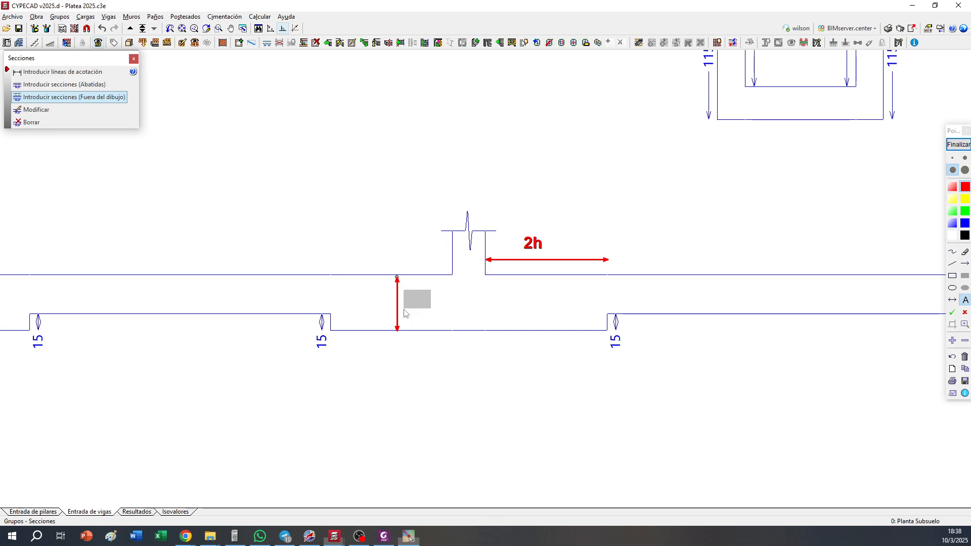
{"action": "type", "text": "h"}
{"action": "left_click", "coordinate": [414, 344]}
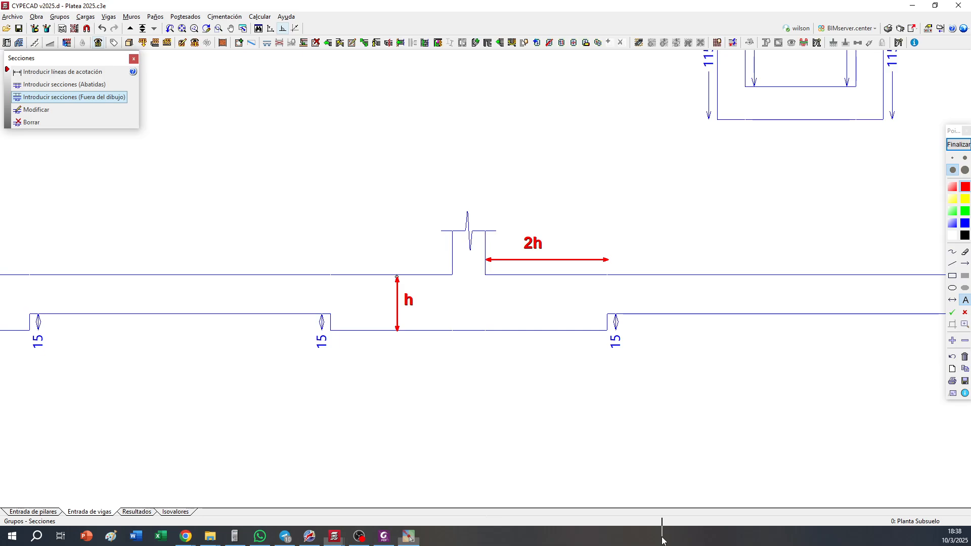
{"action": "left_click", "coordinate": [957, 144]}
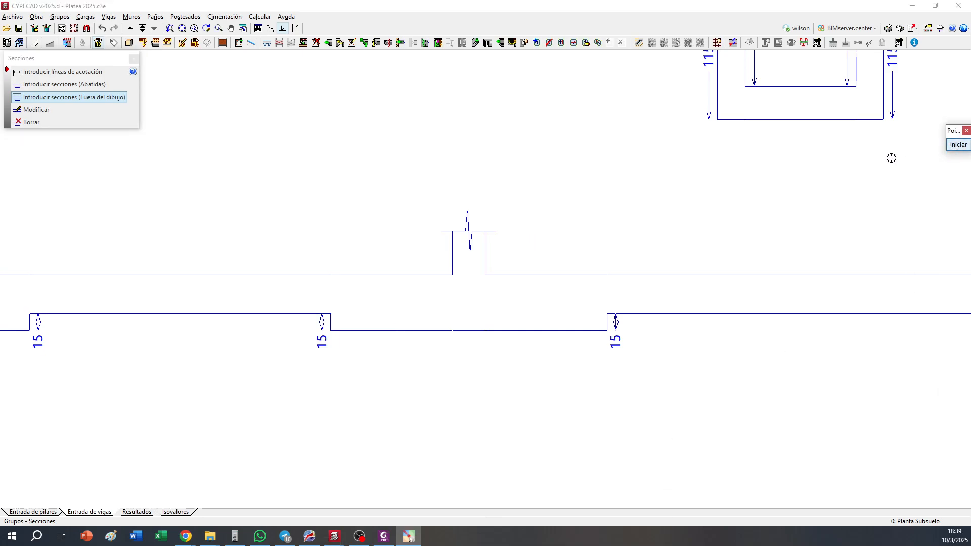
{"action": "right_click", "coordinate": [381, 323]}
{"action": "left_click", "coordinate": [535, 314]}
Bring the whole basement foundation plan into view and start a screen annotation over it
{"action": "scroll", "coordinate": [510, 336], "scroll_direction": "down", "scroll_amount": 2}
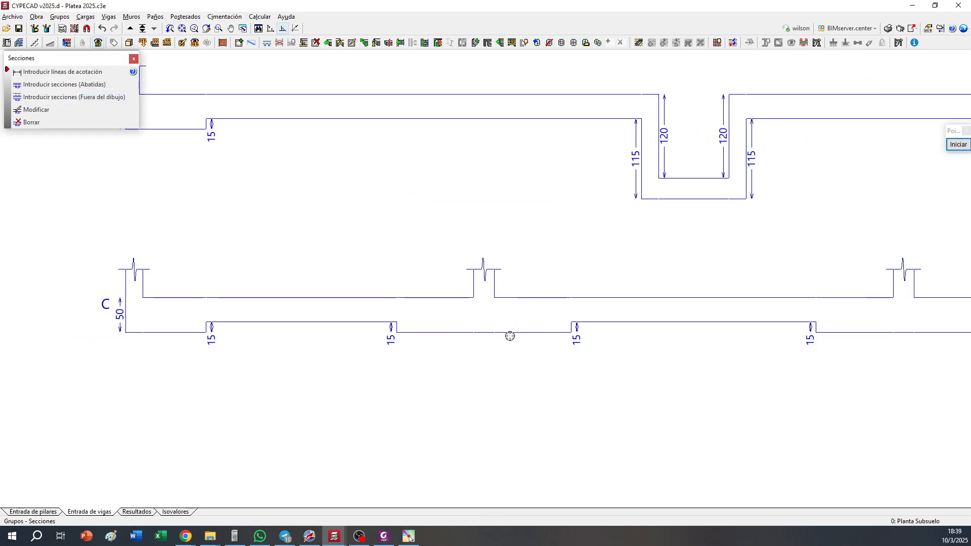
{"action": "scroll", "coordinate": [510, 336], "scroll_direction": "down", "scroll_amount": 5}
{"action": "middle_click_drag", "start_coordinate": [538, 126], "coordinate": [498, 435]}
{"action": "middle_click_drag", "start_coordinate": [560, 268], "coordinate": [563, 393]}
{"action": "scroll", "coordinate": [558, 312], "scroll_direction": "down", "scroll_amount": 1}
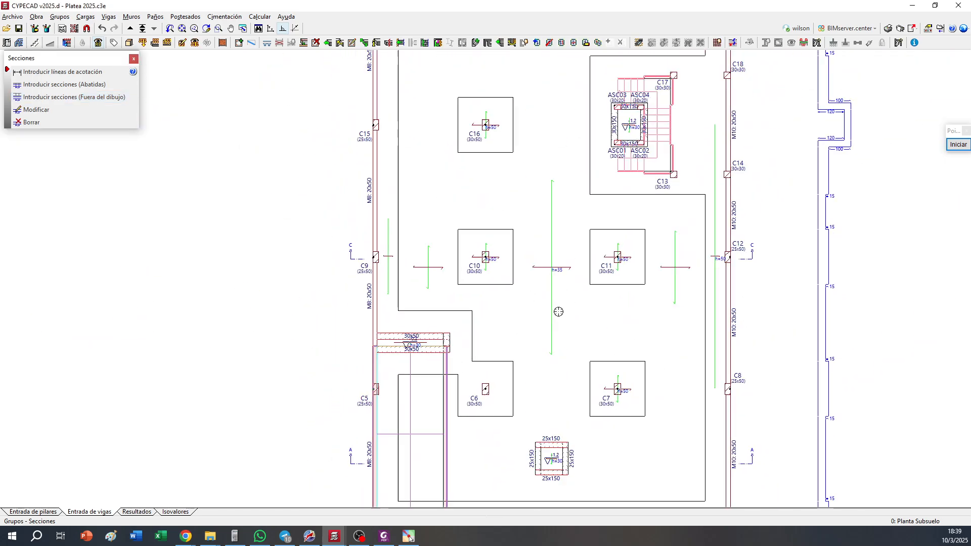
{"action": "scroll", "coordinate": [556, 284], "scroll_direction": "down", "scroll_amount": 1}
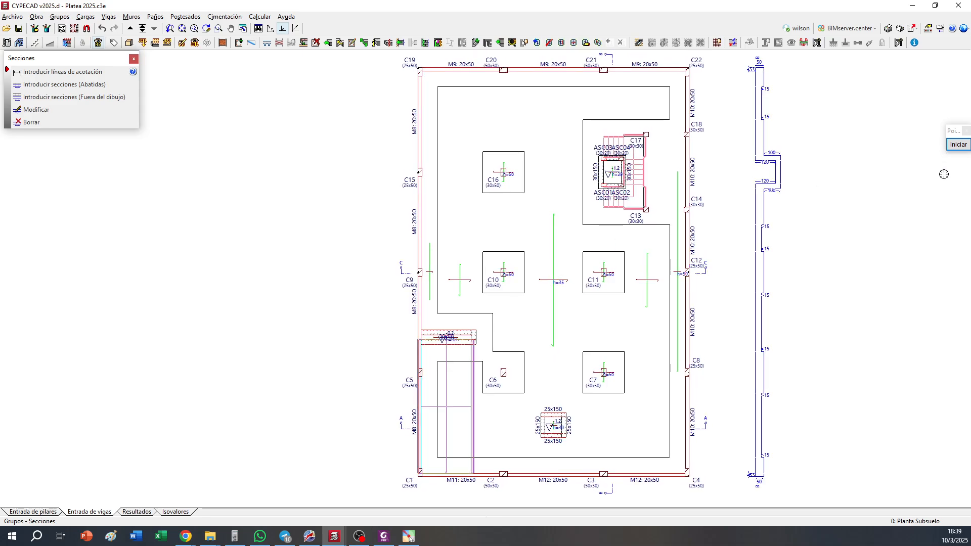
{"action": "left_click", "coordinate": [957, 145]}
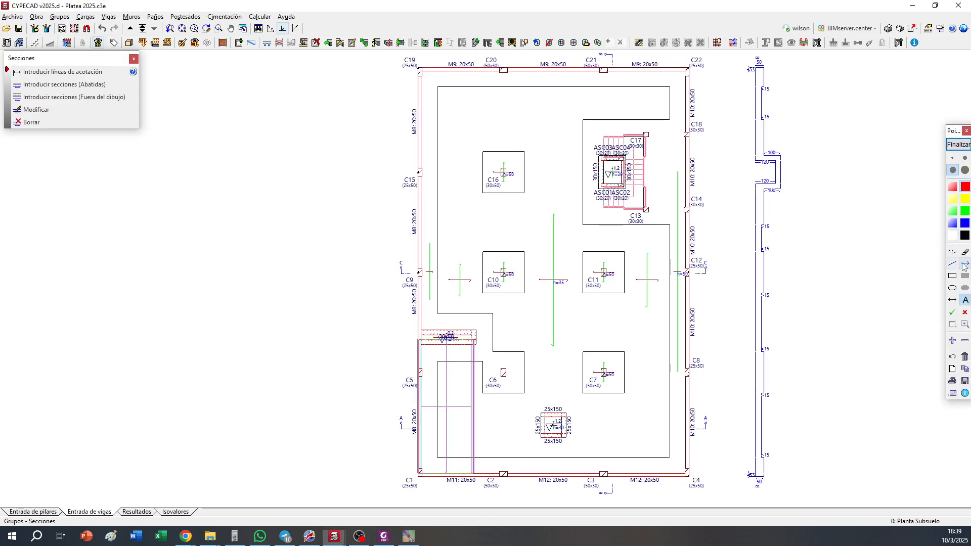
{"action": "left_click", "coordinate": [964, 263]}
{"action": "left_click_drag", "start_coordinate": [526, 90], "coordinate": [526, 422]}
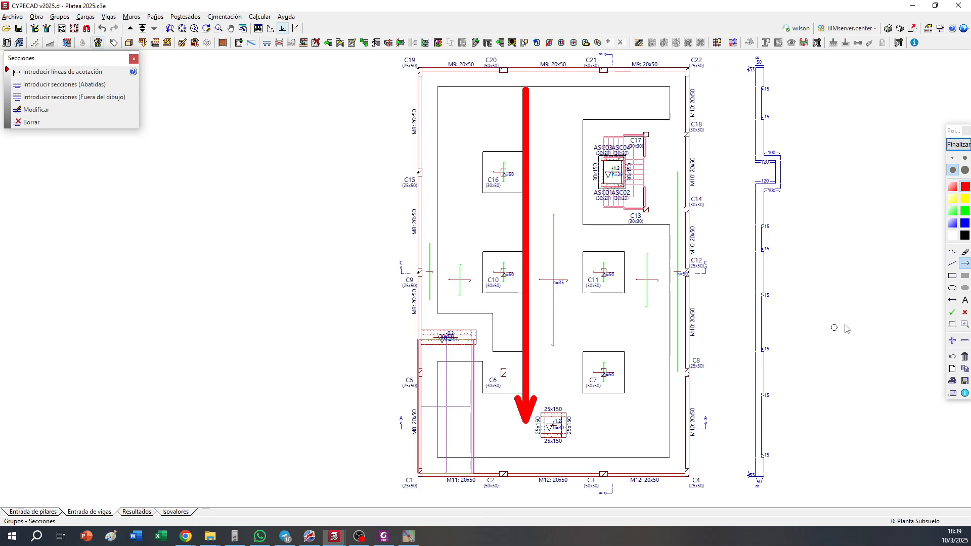
{"action": "scroll", "coordinate": [962, 172], "scroll_direction": "up", "scroll_amount": 1}
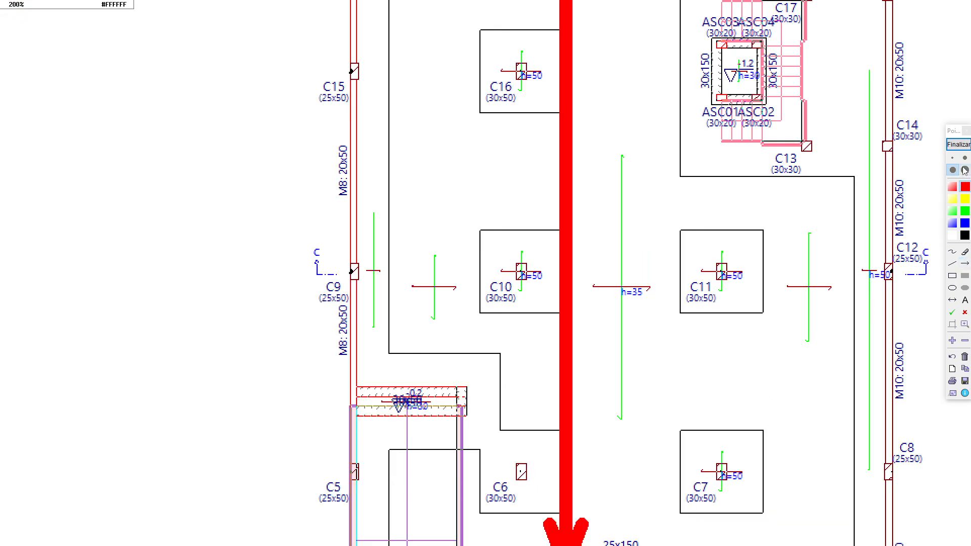
{"action": "left_click", "coordinate": [952, 340]}
{"action": "left_click", "coordinate": [964, 340]}
{"action": "left_click", "coordinate": [964, 340]}
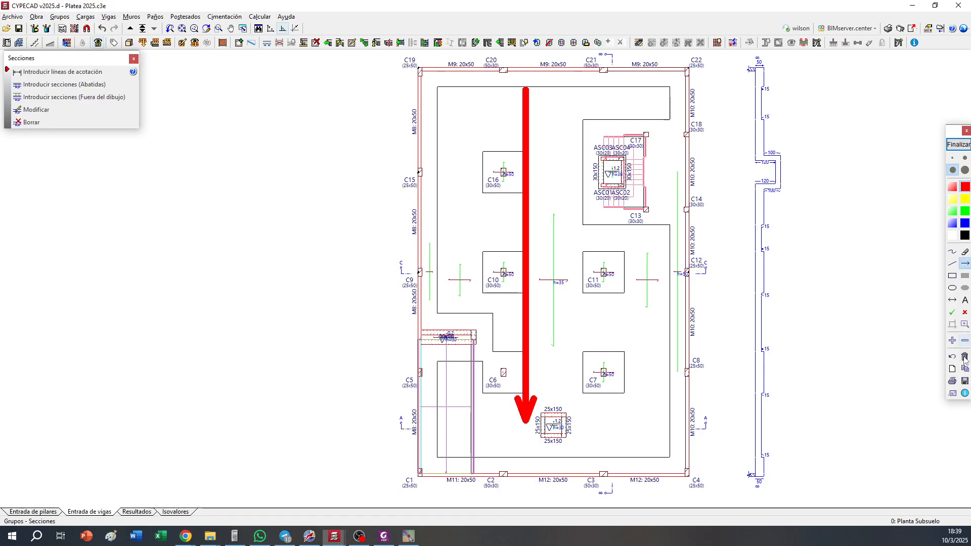
{"action": "left_click", "coordinate": [964, 357]}
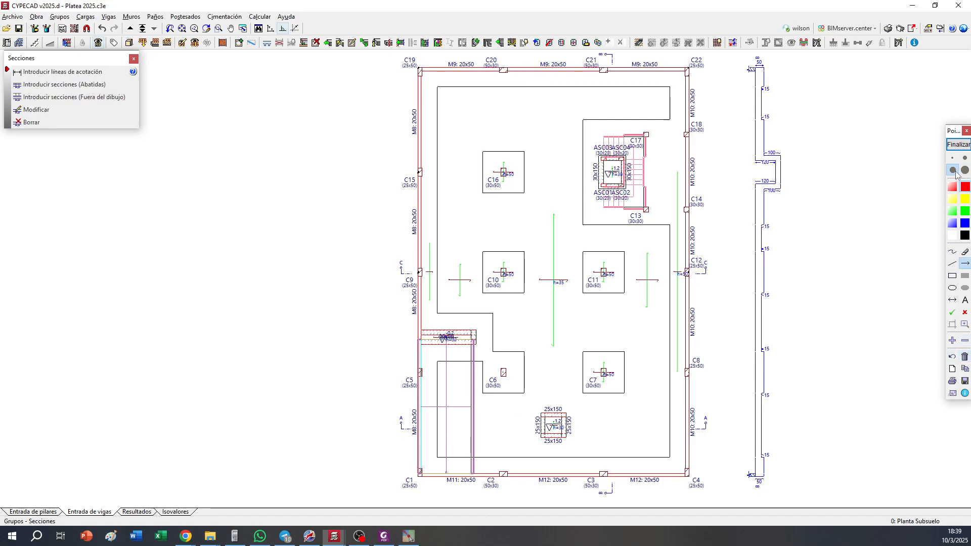
Draw four medium-thick vertical red lines along the side edges of the C16–C10–C6 and C11–C7 thickened zones, and end the annotation
{"action": "left_click", "coordinate": [964, 158]}
{"action": "left_click", "coordinate": [951, 263]}
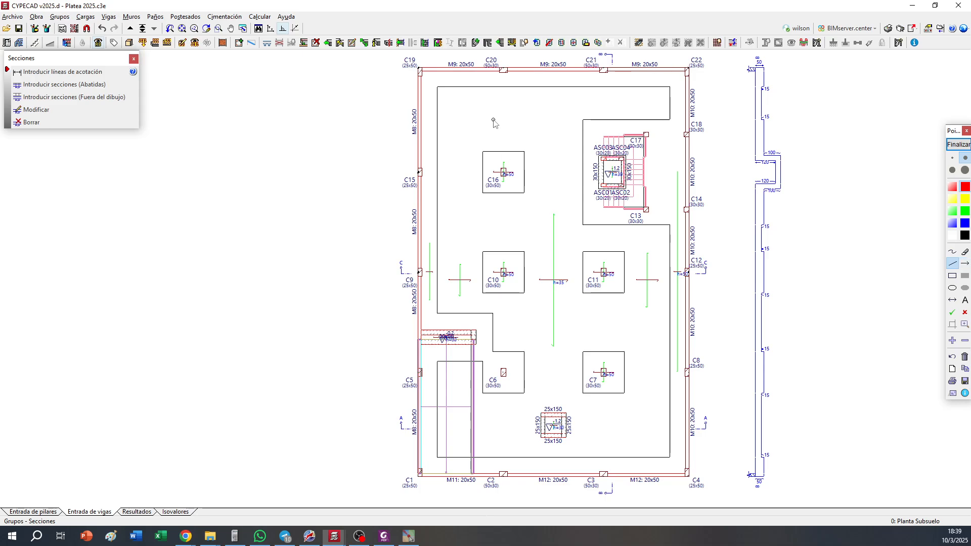
{"action": "left_click_drag", "start_coordinate": [525, 90], "coordinate": [525, 420]}
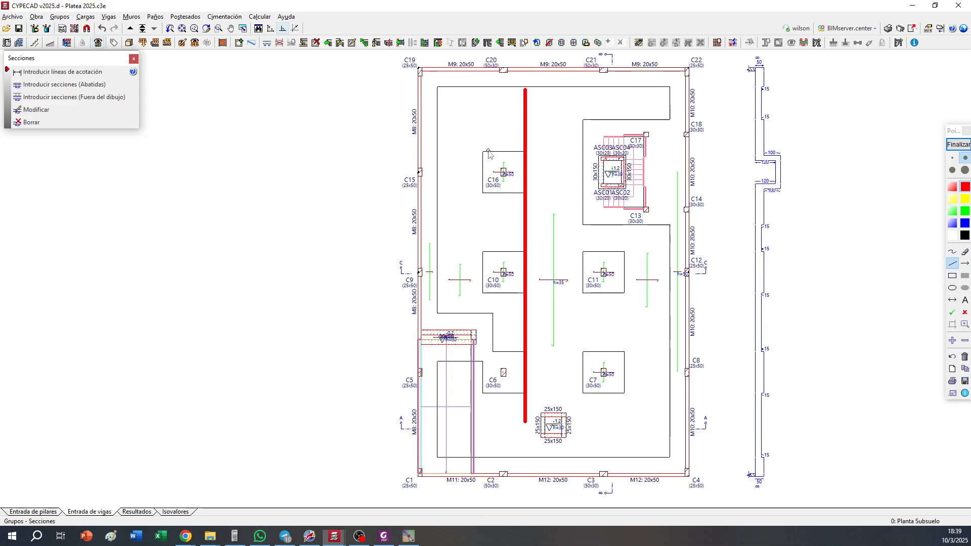
{"action": "left_click_drag", "start_coordinate": [481, 90], "coordinate": [470, 311]}
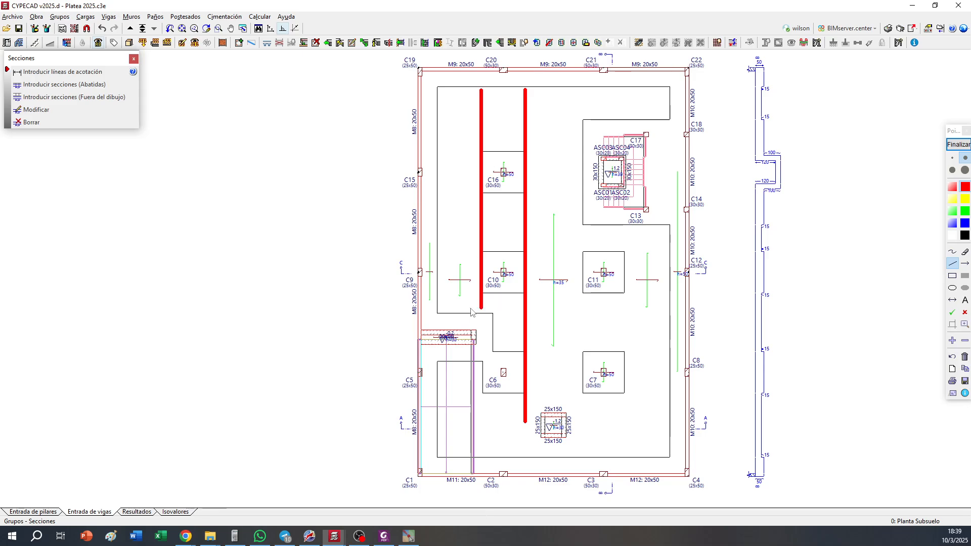
{"action": "left_click_drag", "start_coordinate": [582, 91], "coordinate": [581, 419]}
{"action": "left_click_drag", "start_coordinate": [624, 228], "coordinate": [623, 414]}
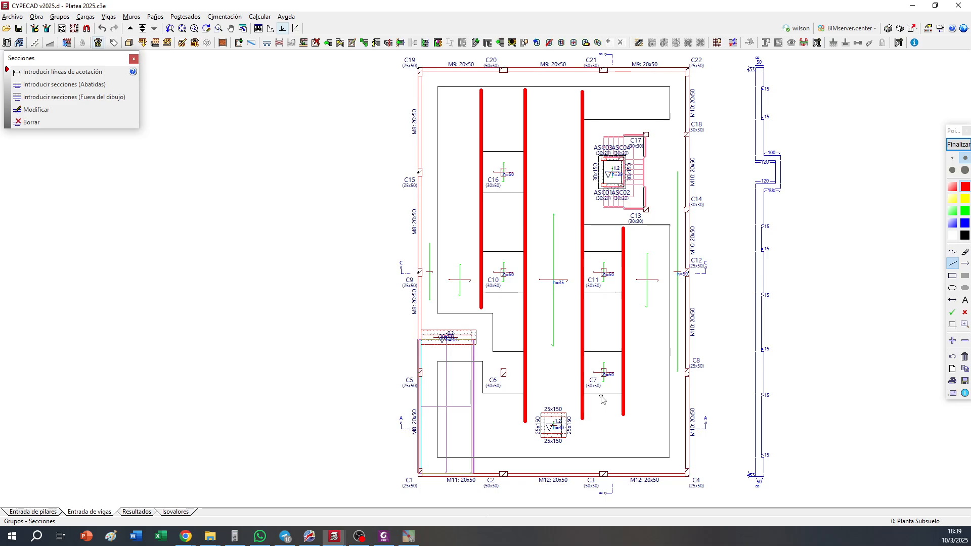
{"action": "left_click", "coordinate": [958, 144]}
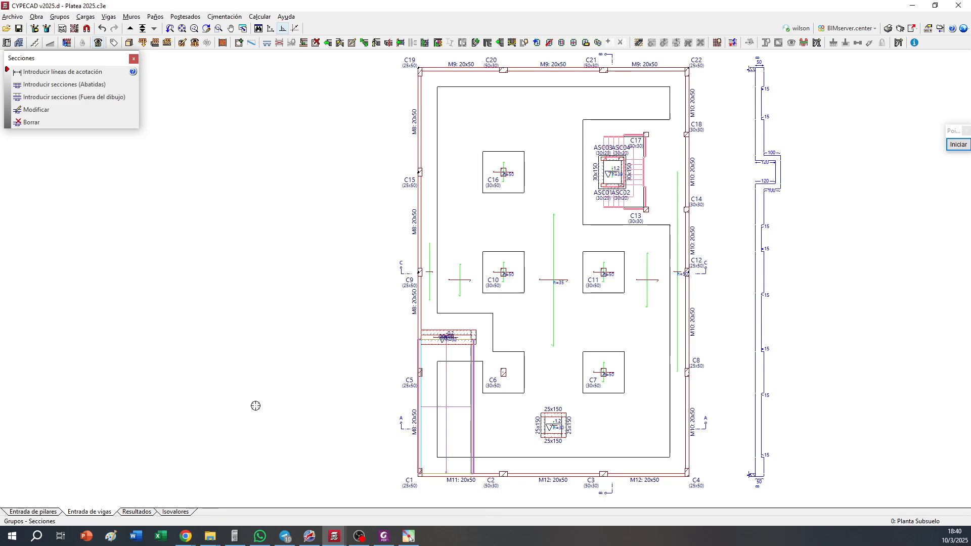
Switch to the calculation results of the basement plan
{"action": "left_click", "coordinate": [138, 508]}
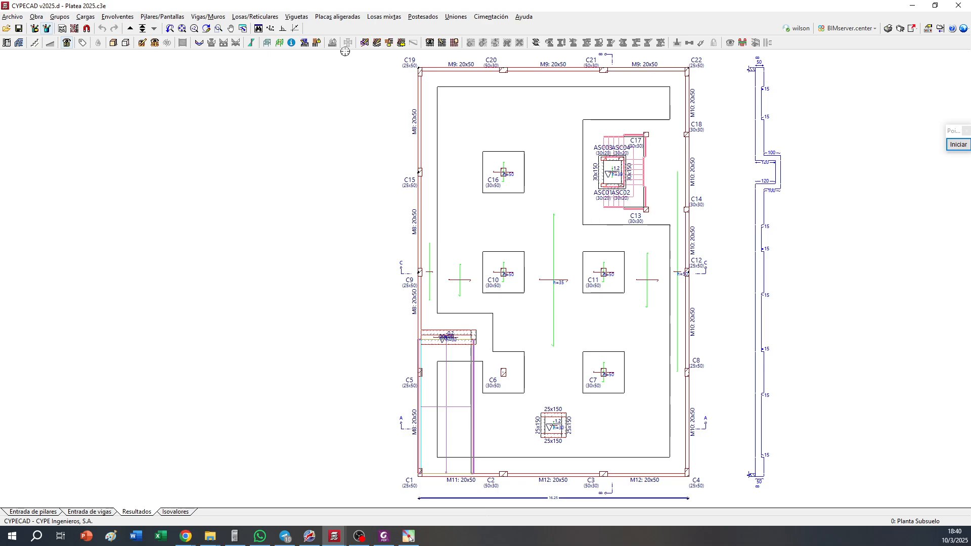
{"action": "left_click", "coordinate": [442, 42]}
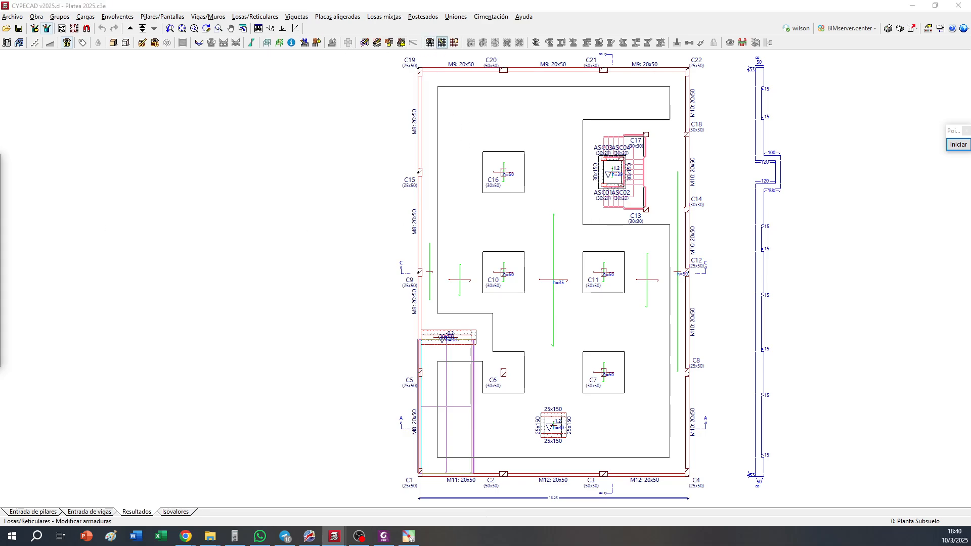
{"action": "left_click_drag", "start_coordinate": [0, 162], "coordinate": [525, 163]}
{"action": "left_click", "coordinate": [610, 160]}
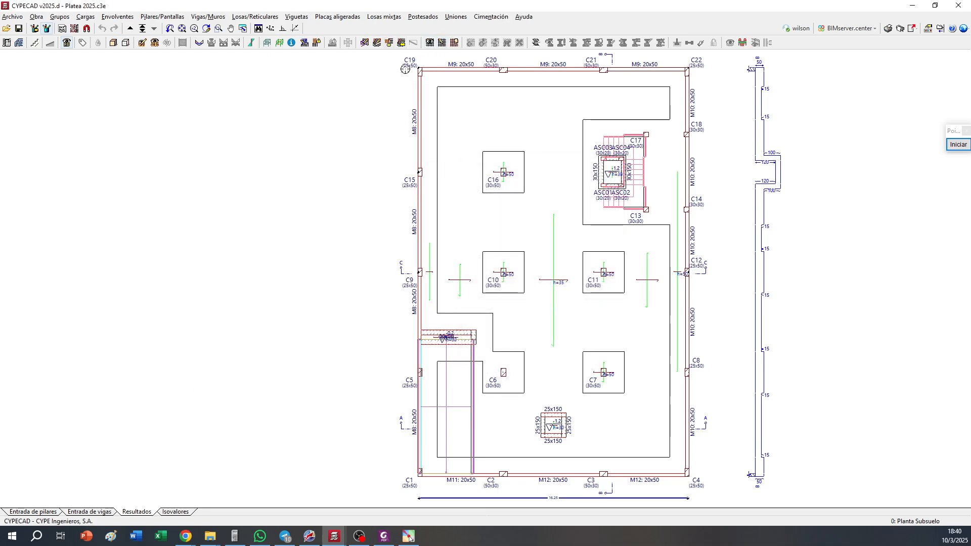
Turn on the display of slab reinforcement for tangential stresses in the reinforcement views
{"action": "left_click", "coordinate": [429, 42]}
{"action": "left_click", "coordinate": [428, 284]}
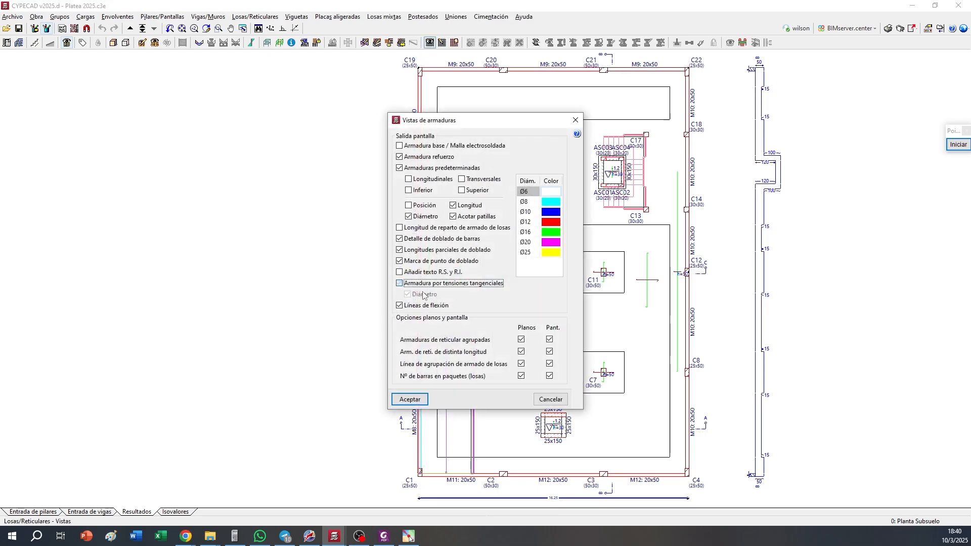
{"action": "left_click", "coordinate": [409, 399]}
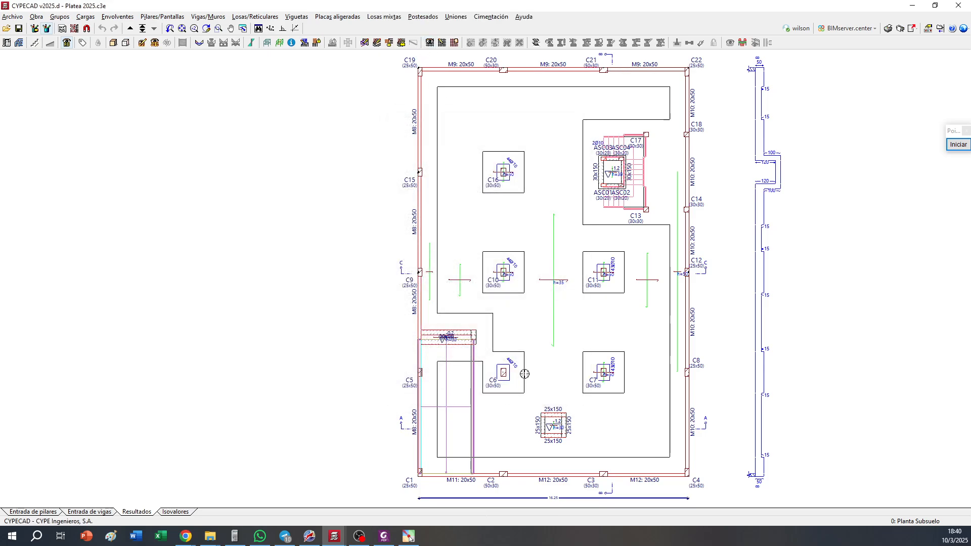
Examine the tangential-stress reinforcement around columns C10, C11, C16, C6 and C7 against the extents of their thickened zones
{"action": "scroll", "coordinate": [524, 373], "scroll_direction": "up", "scroll_amount": 5}
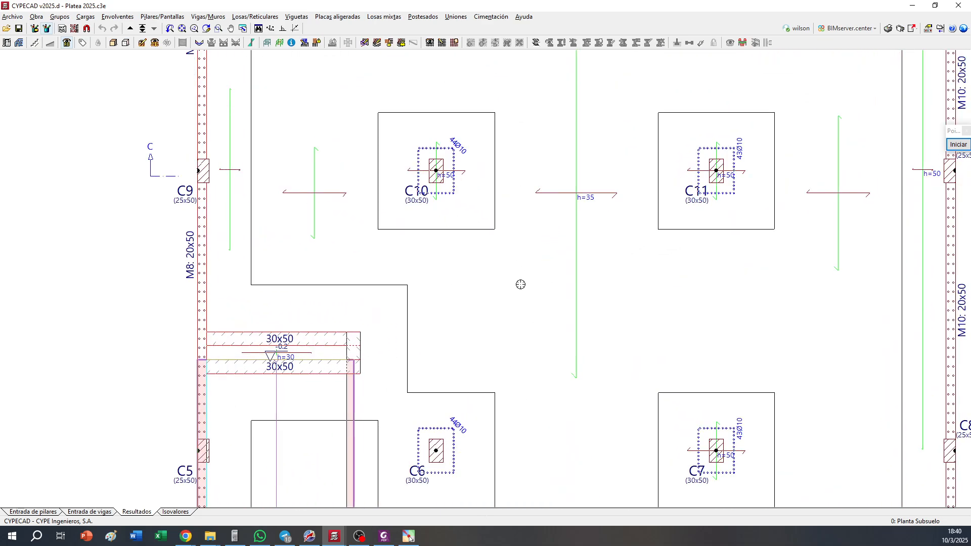
{"action": "scroll", "coordinate": [520, 284], "scroll_direction": "up", "scroll_amount": 2}
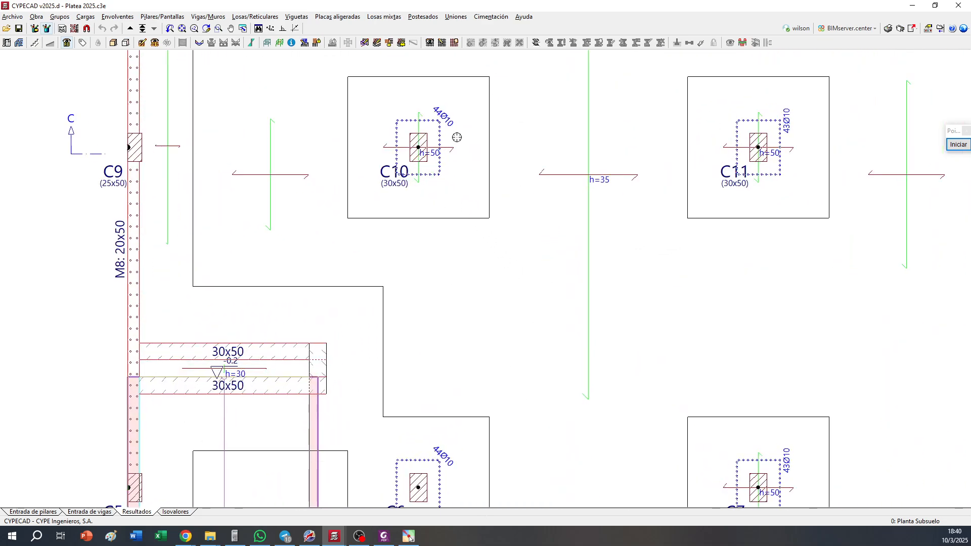
{"action": "middle_click_drag", "start_coordinate": [457, 137], "coordinate": [449, 271]}
{"action": "scroll", "coordinate": [446, 263], "scroll_direction": "up", "scroll_amount": 2}
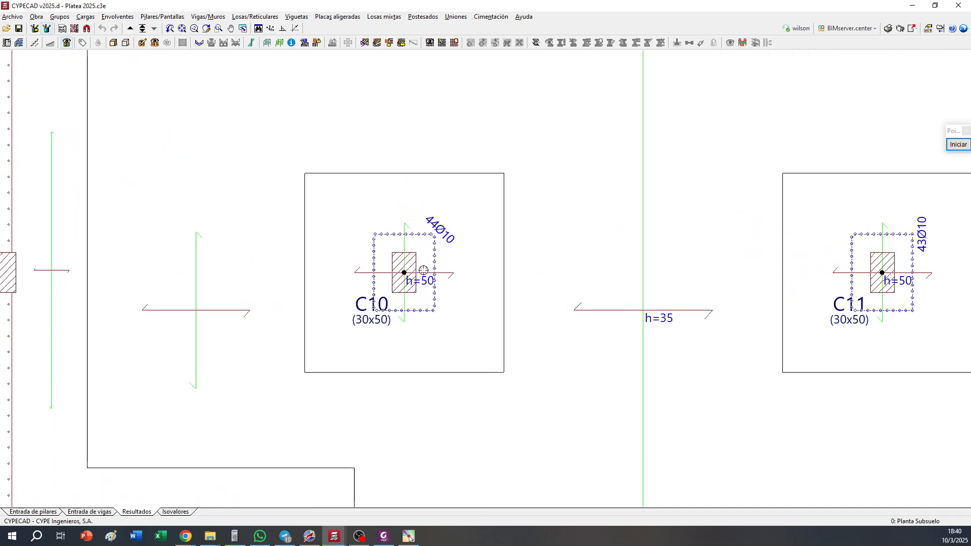
{"action": "scroll", "coordinate": [409, 299], "scroll_direction": "down", "scroll_amount": 2}
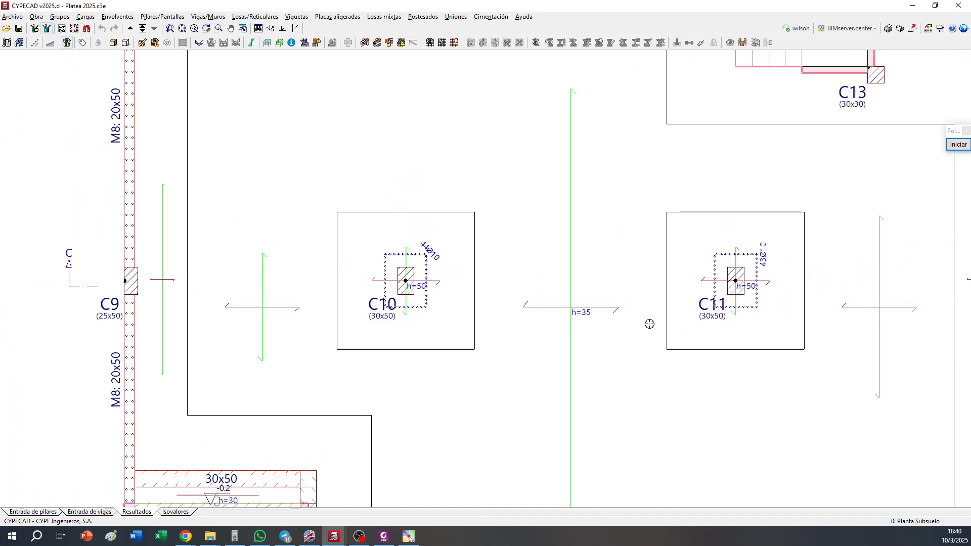
{"action": "scroll", "coordinate": [684, 288], "scroll_direction": "down", "scroll_amount": 1}
{"action": "middle_click_drag", "start_coordinate": [474, 153], "coordinate": [472, 226]}
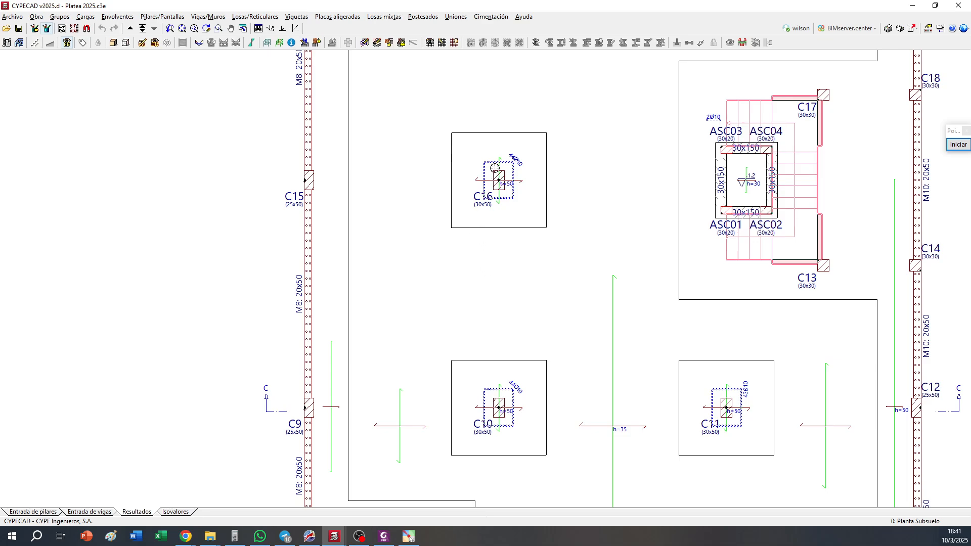
{"action": "scroll", "coordinate": [515, 196], "scroll_direction": "down", "scroll_amount": 4}
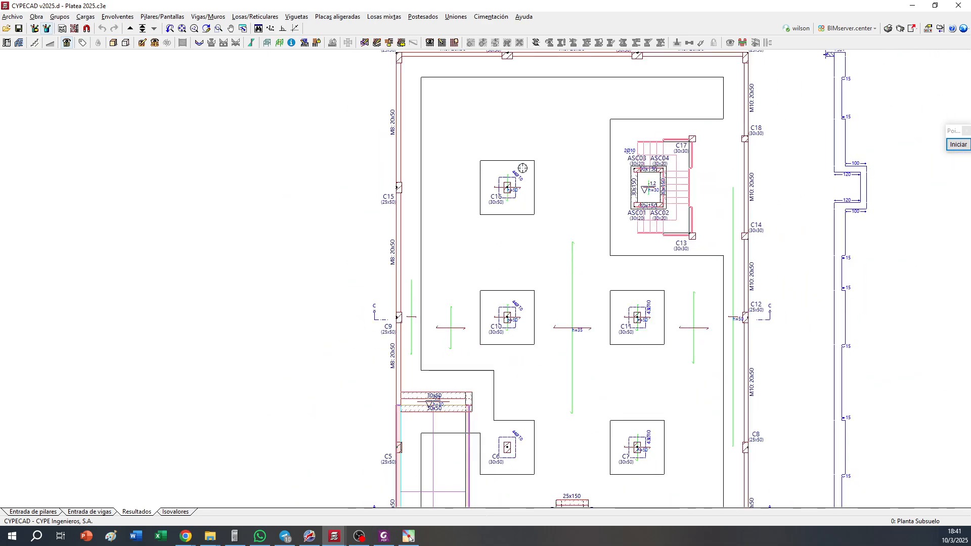
{"action": "scroll", "coordinate": [485, 234], "scroll_direction": "up", "scroll_amount": 2}
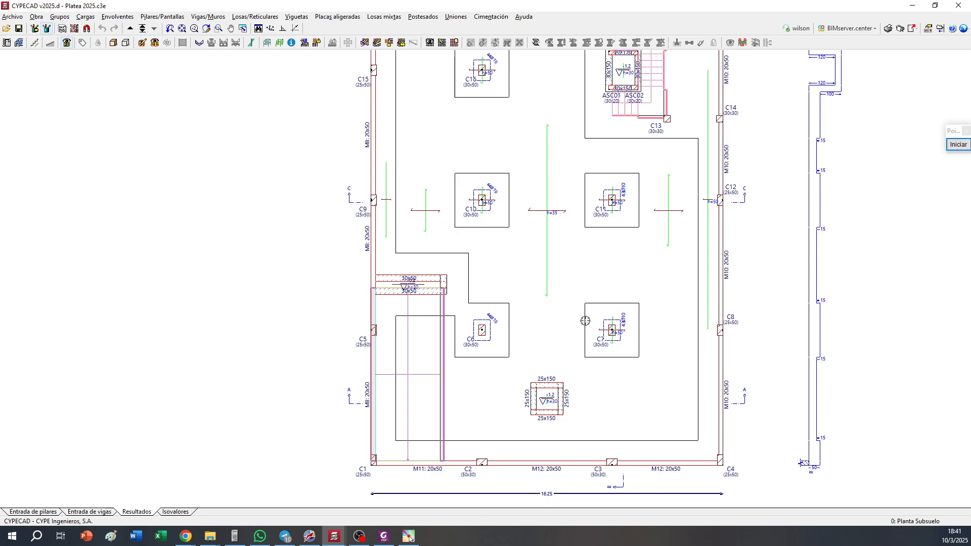
{"action": "middle_click_drag", "start_coordinate": [697, 218], "coordinate": [700, 323]}
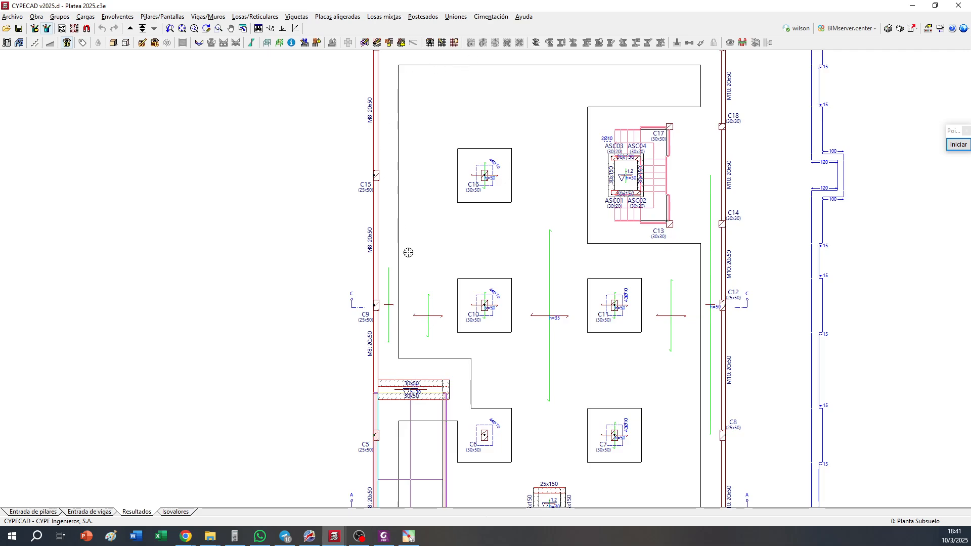
{"action": "middle_click_drag", "start_coordinate": [538, 386], "coordinate": [512, 269]}
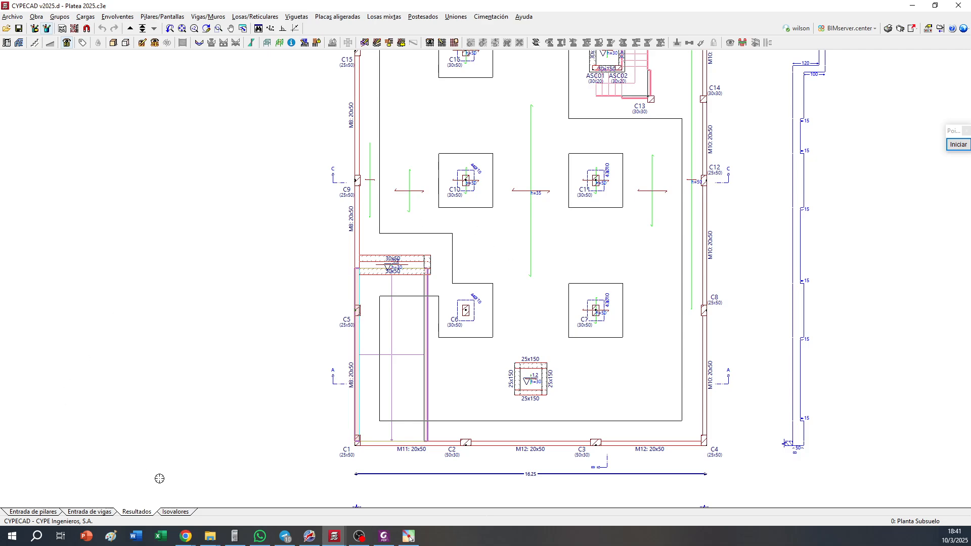
Display the coloured isovalue map of maximum ground stresses for the whole basement foundation slab
{"action": "left_click", "coordinate": [175, 511]}
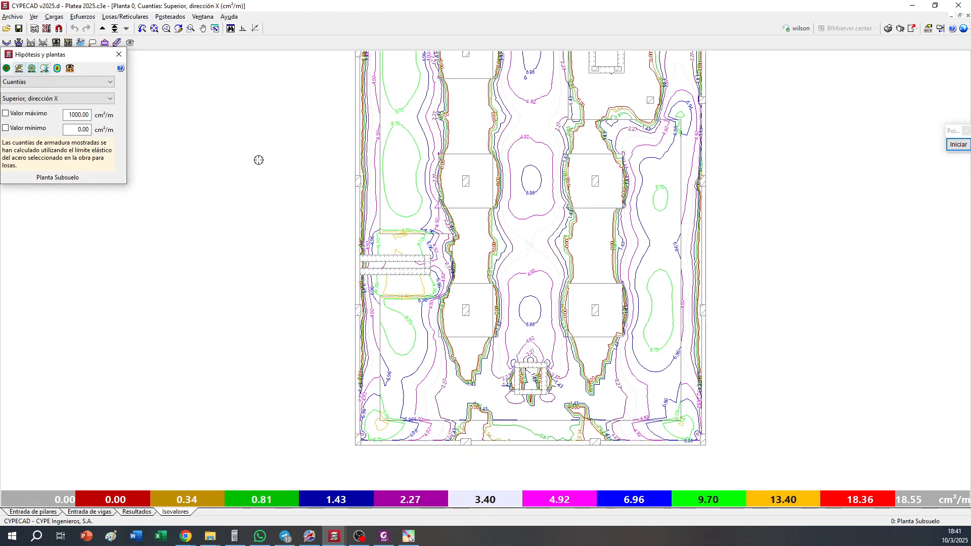
{"action": "left_click", "coordinate": [45, 82]}
{"action": "left_click", "coordinate": [35, 121]}
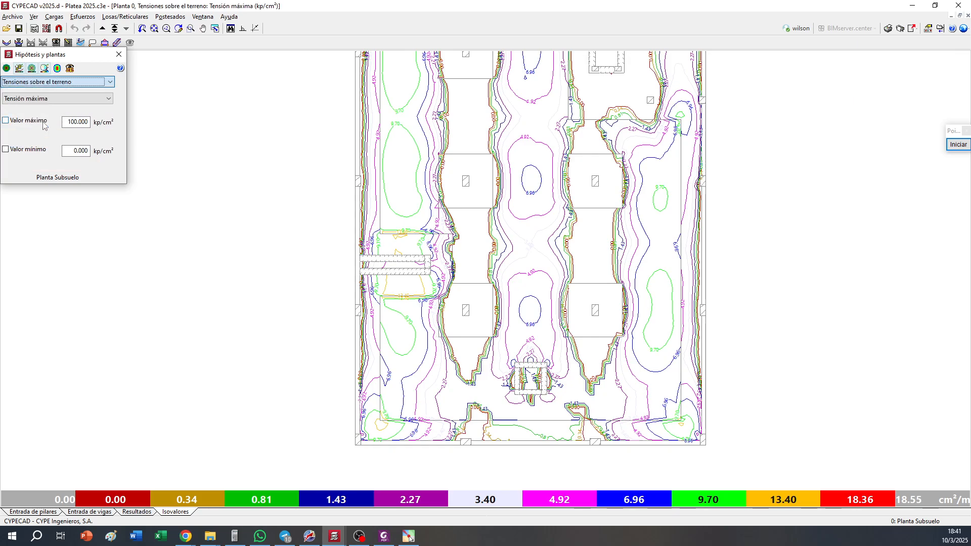
{"action": "left_click", "coordinate": [19, 70]}
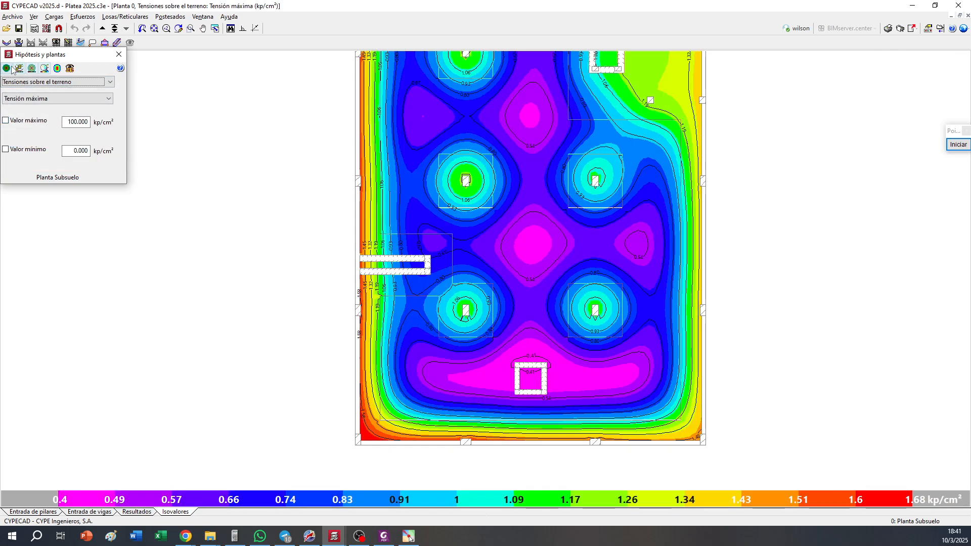
{"action": "scroll", "coordinate": [339, 212], "scroll_direction": "down", "scroll_amount": 3}
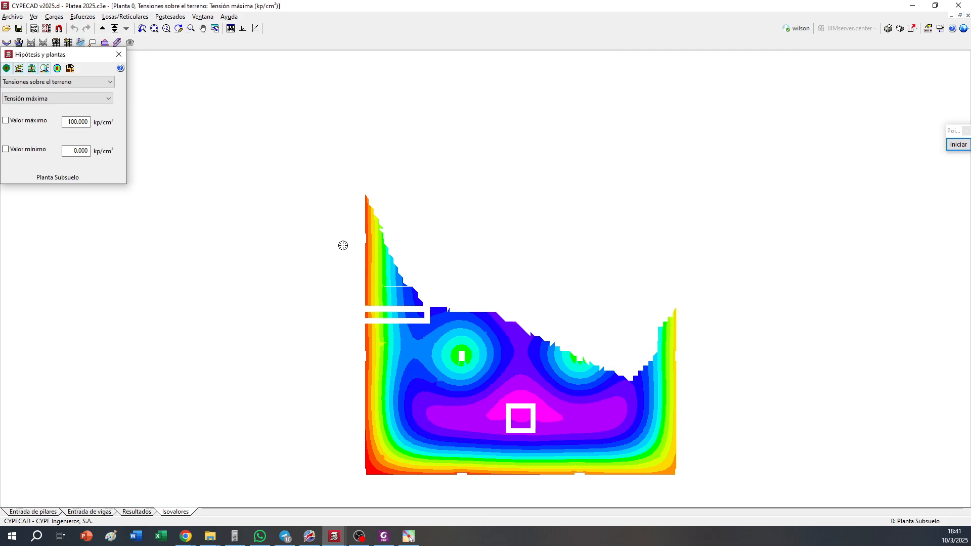
{"action": "middle_click_drag", "start_coordinate": [344, 208], "coordinate": [346, 216]}
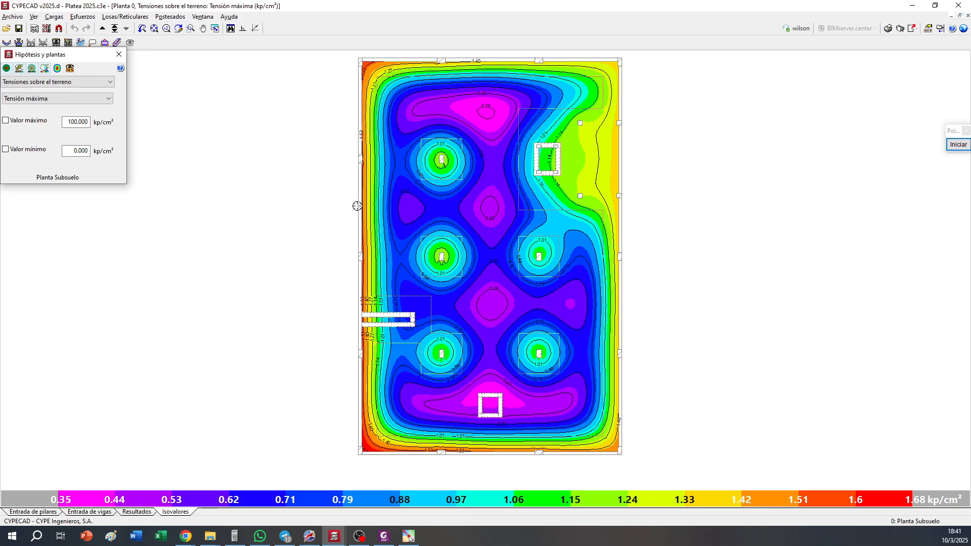
{"action": "middle_click_drag", "start_coordinate": [357, 201], "coordinate": [358, 211]}
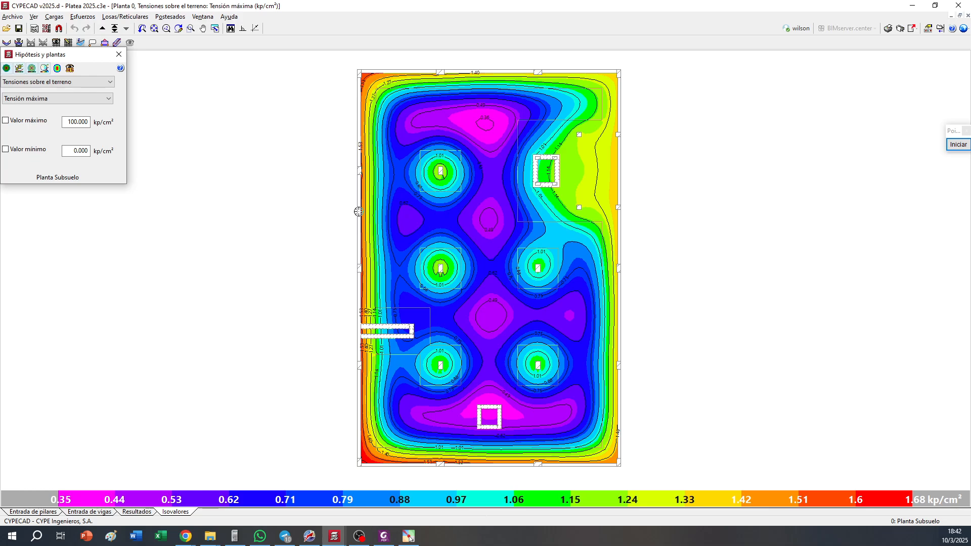
Display the isovalue map of Z displacements for the basement foundation slab
{"action": "left_click", "coordinate": [50, 82]}
{"action": "left_click", "coordinate": [49, 93]}
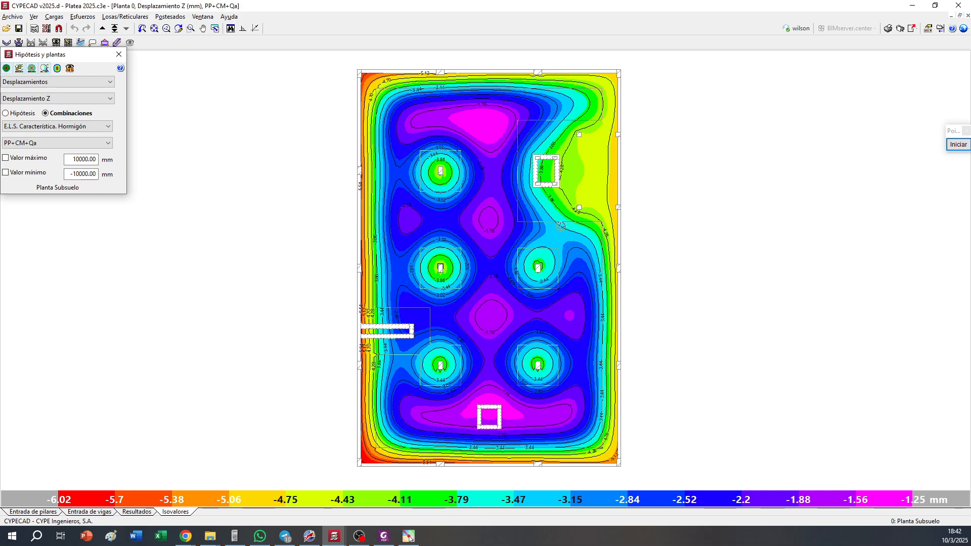
Display the slab's reinforcement quantities (Cuantías) as isolines for the Inferior, dirección X reinforcement
{"action": "left_click", "coordinate": [57, 82]}
{"action": "left_click", "coordinate": [54, 116]}
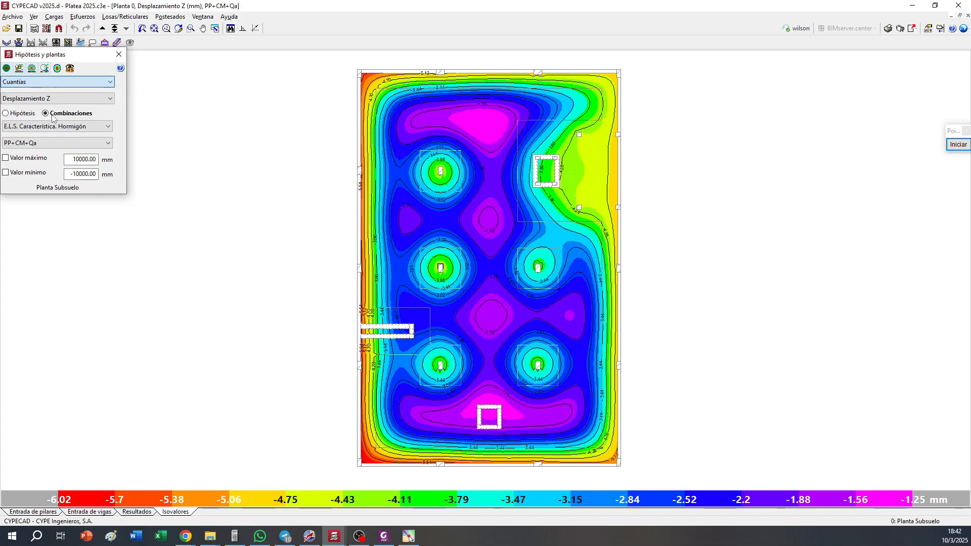
{"action": "left_click", "coordinate": [8, 69]}
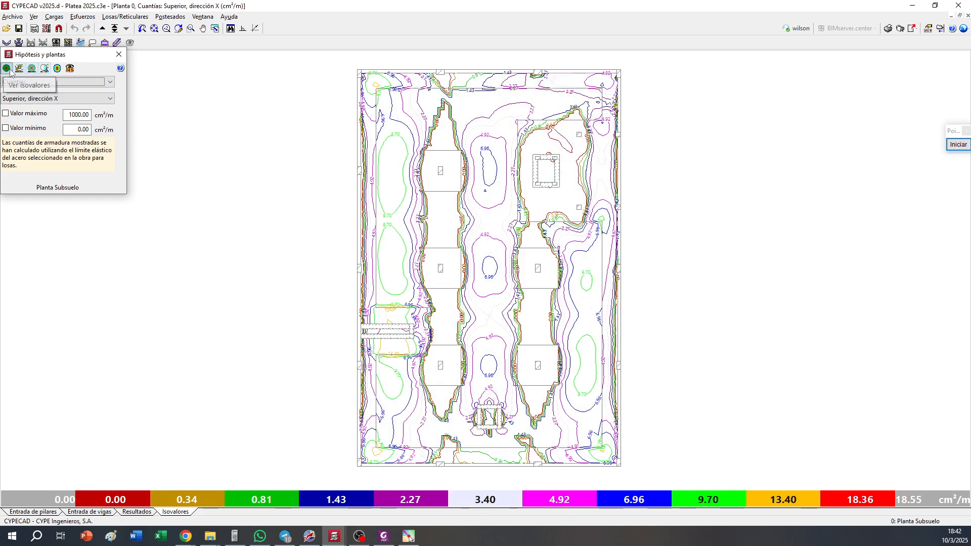
{"action": "left_click", "coordinate": [58, 98]}
{"action": "left_click", "coordinate": [31, 122]}
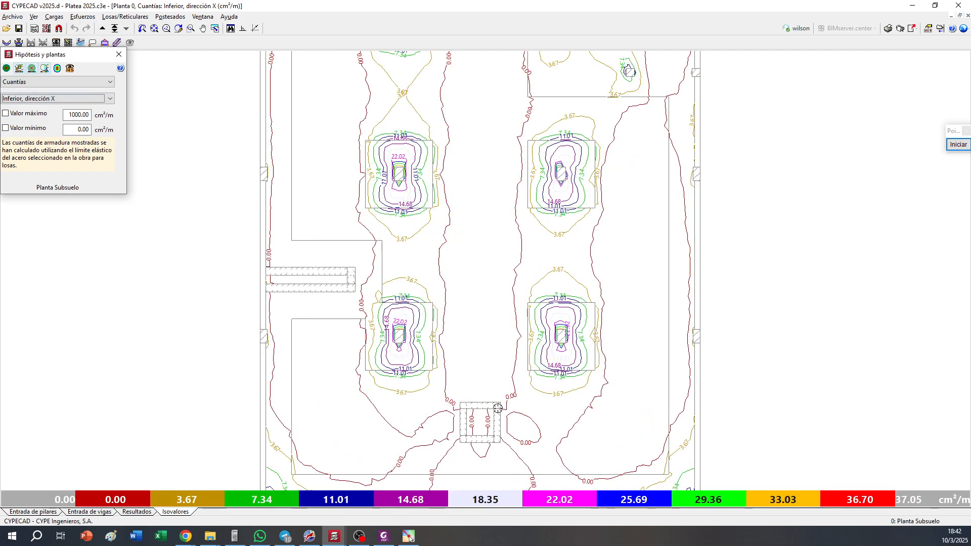
Bring the thickened zone around column C6 into close view and start on-screen annotation with a thin arrow
{"action": "scroll", "coordinate": [307, 361], "scroll_direction": "up", "scroll_amount": 5}
{"action": "scroll", "coordinate": [304, 356], "scroll_direction": "up", "scroll_amount": 4}
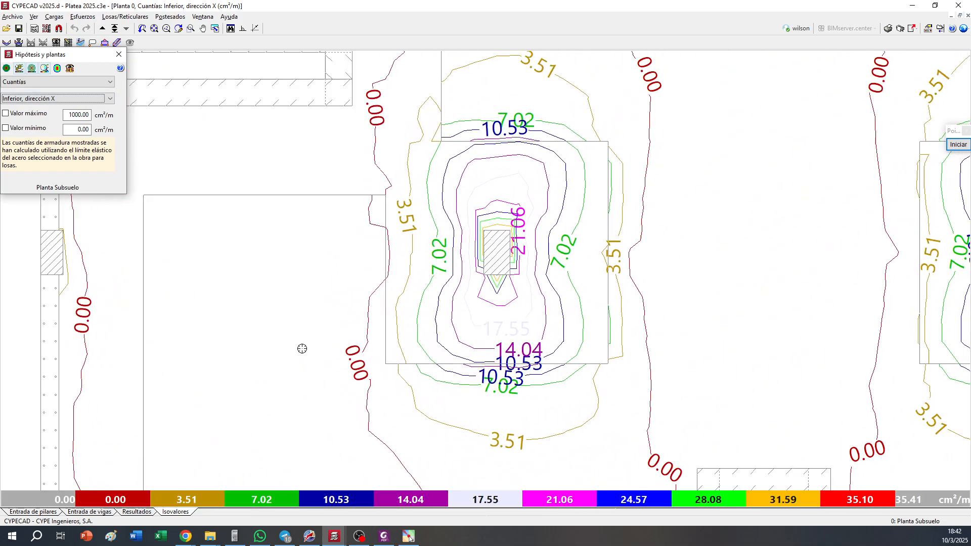
{"action": "middle_click_drag", "start_coordinate": [356, 287], "coordinate": [483, 326]}
{"action": "scroll", "coordinate": [539, 332], "scroll_direction": "up", "scroll_amount": 2}
{"action": "scroll", "coordinate": [542, 333], "scroll_direction": "up", "scroll_amount": 1}
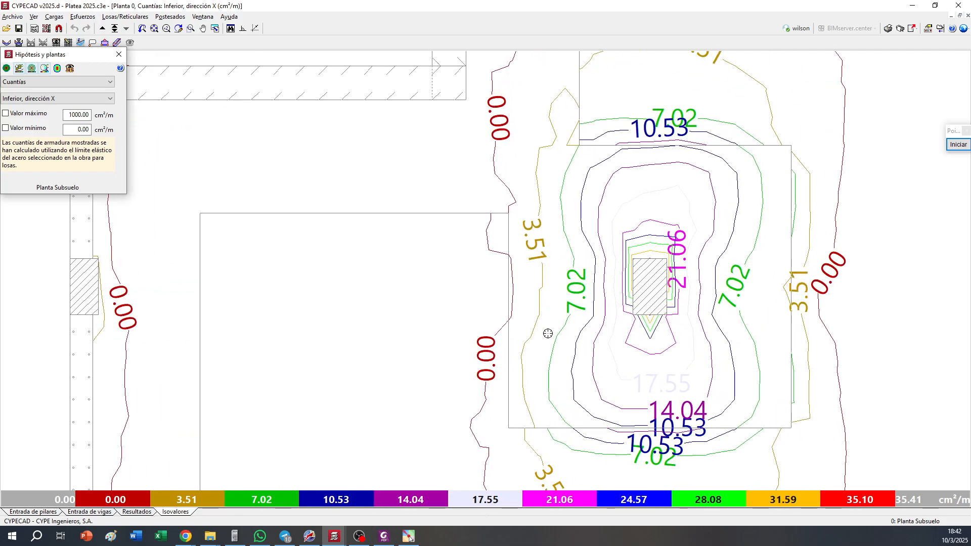
{"action": "scroll", "coordinate": [604, 321], "scroll_direction": "up", "scroll_amount": 1}
{"action": "middle_click_drag", "start_coordinate": [605, 319], "coordinate": [561, 317]}
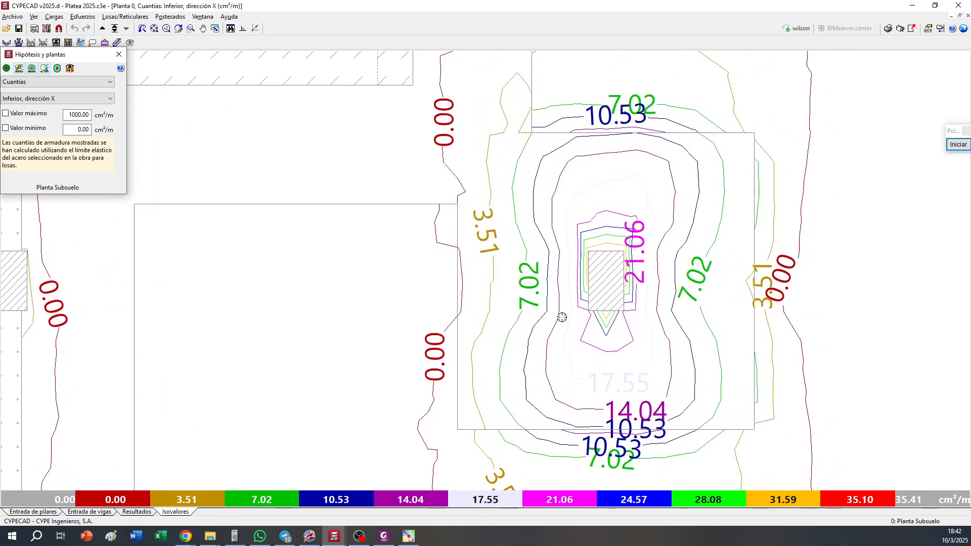
{"action": "left_click", "coordinate": [957, 145]}
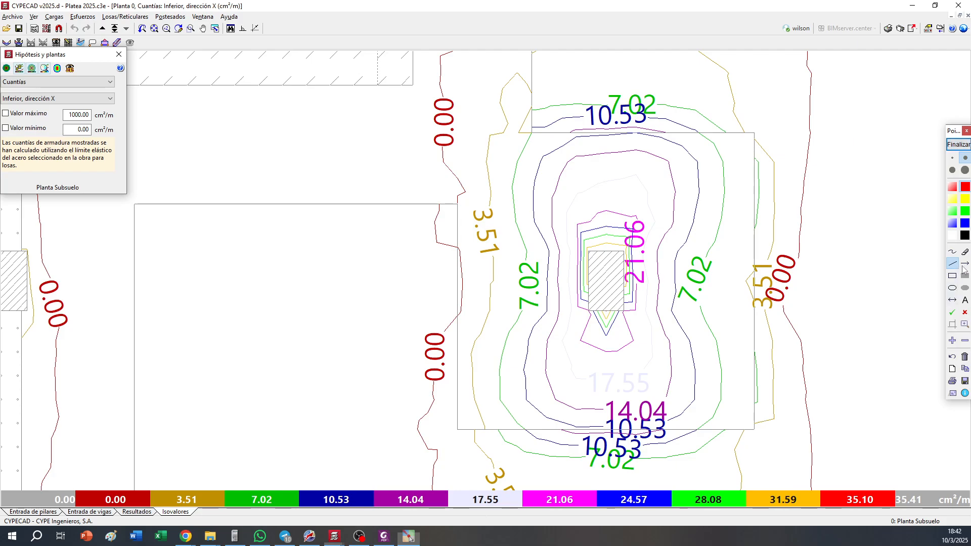
{"action": "left_click", "coordinate": [964, 263]}
{"action": "left_click", "coordinate": [952, 158]}
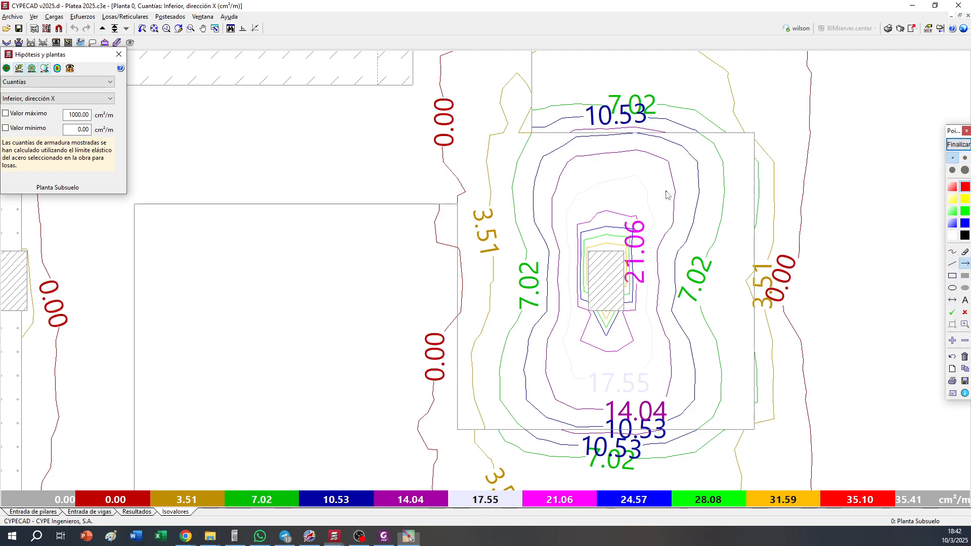
{"action": "left_click_drag", "start_coordinate": [567, 86], "coordinate": [586, 131]}
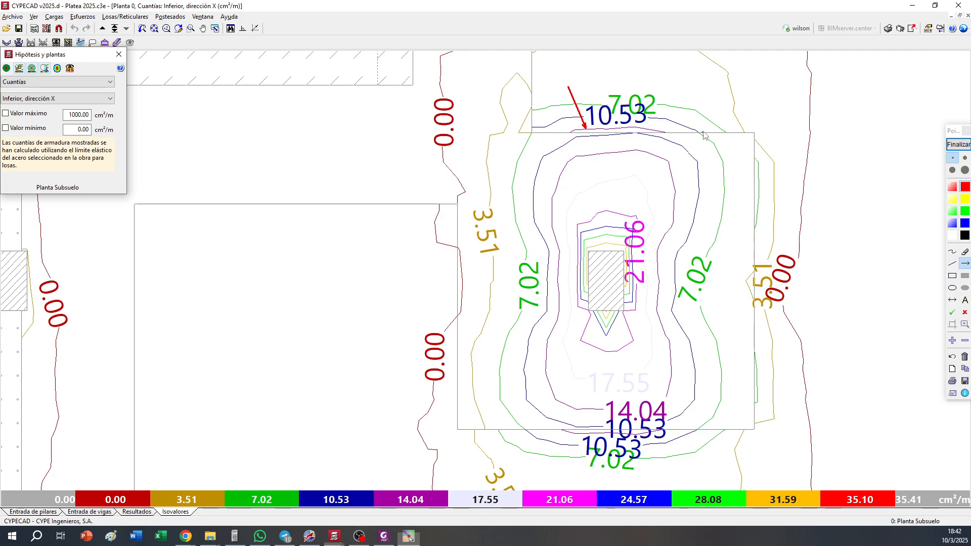
{"action": "left_click_drag", "start_coordinate": [705, 128], "coordinate": [687, 147]}
{"action": "left_click", "coordinate": [952, 341]}
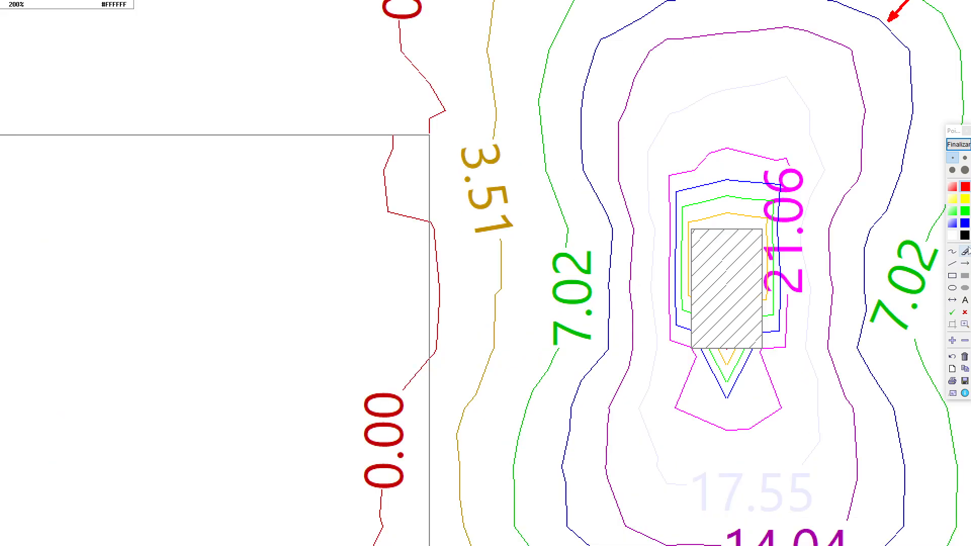
{"action": "left_click", "coordinate": [964, 341]}
{"action": "left_click", "coordinate": [965, 356]}
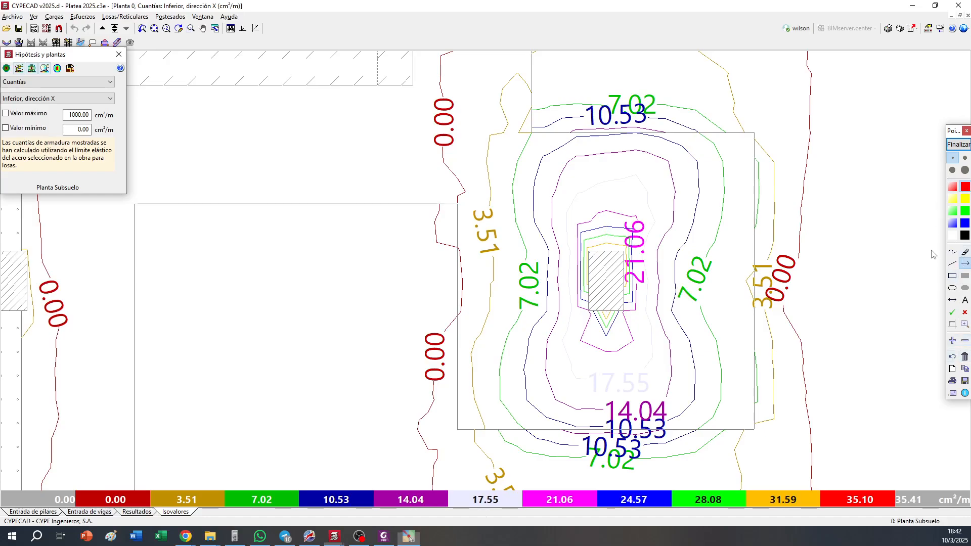
Mark the 10.53 isoline above column C6 with a thin red arrow and the 14.04 isoline with a thicker blue arrow
{"action": "left_click_drag", "start_coordinate": [564, 75], "coordinate": [573, 115]}
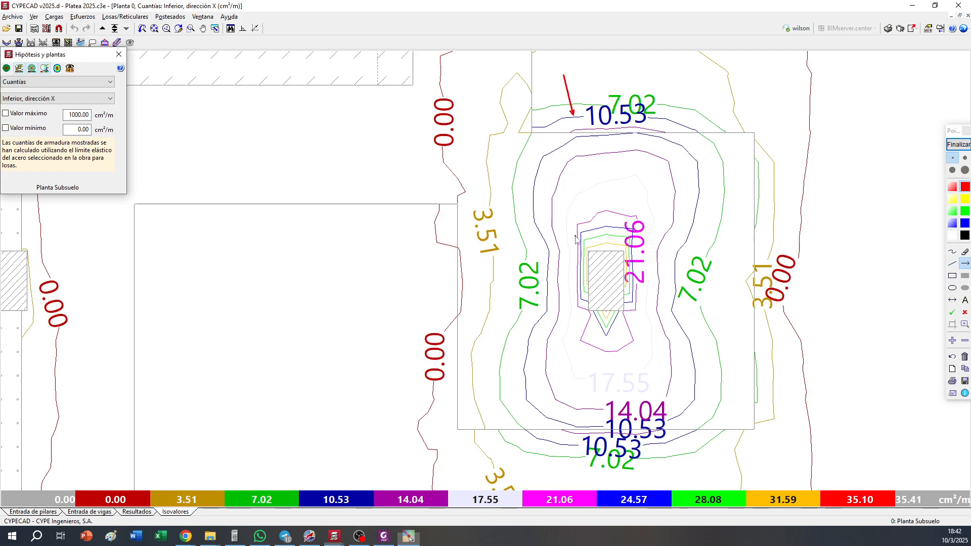
{"action": "left_click", "coordinate": [964, 158]}
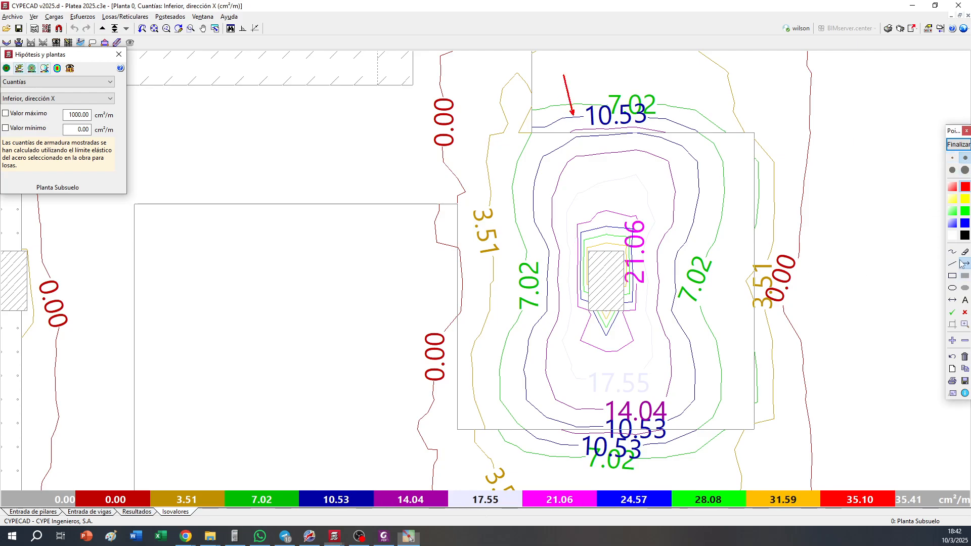
{"action": "left_click", "coordinate": [962, 263]}
{"action": "left_click", "coordinate": [965, 223]}
{"action": "left_click_drag", "start_coordinate": [684, 110], "coordinate": [656, 131]}
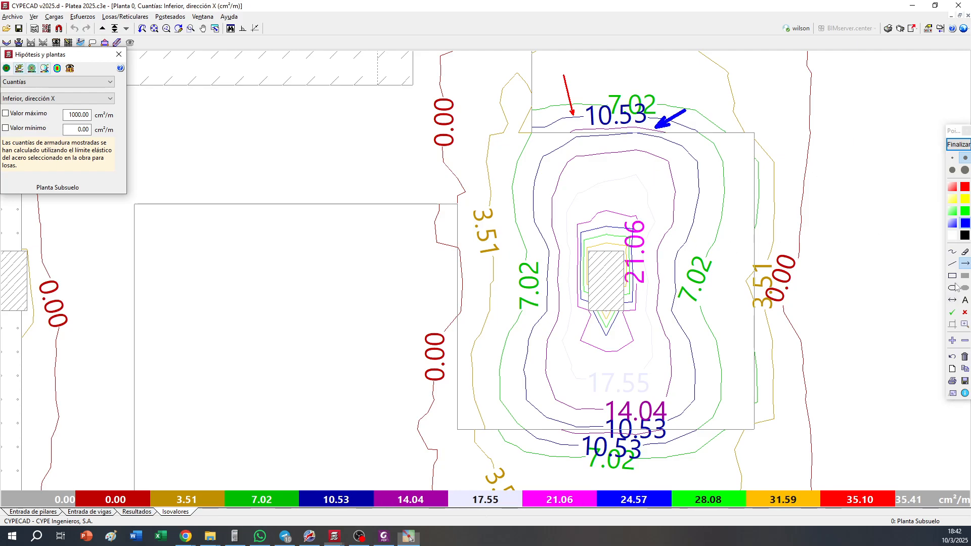
Frame the 14.04 label with a blue rectangle and the 10.53 label with a red one, and end the annotation
{"action": "left_click", "coordinate": [952, 275]}
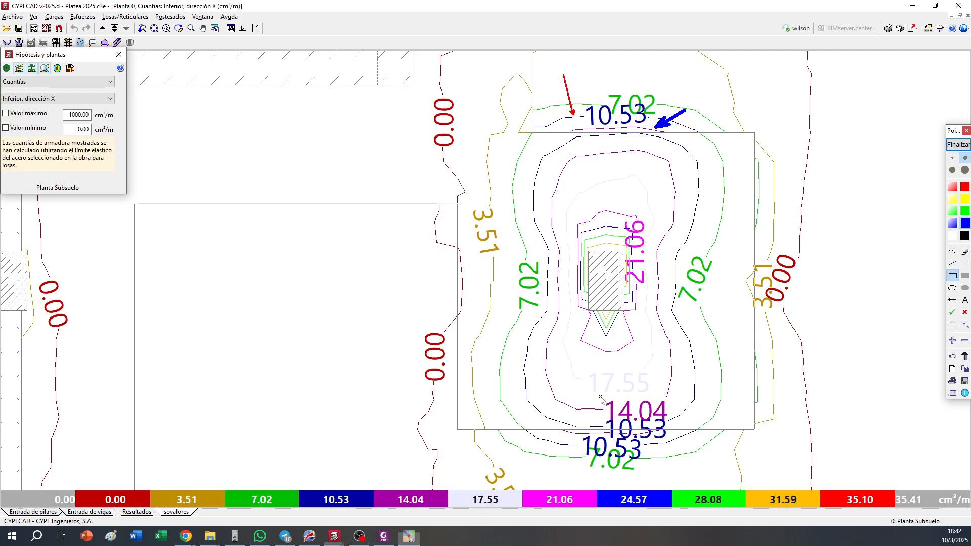
{"action": "mouse_move", "coordinate": [598, 394]}
{"action": "left_mouse_down"}
{"action": "mouse_move", "coordinate": [674, 430]}
{"action": "mouse_move", "coordinate": [670, 423]}
{"action": "left_mouse_up"}
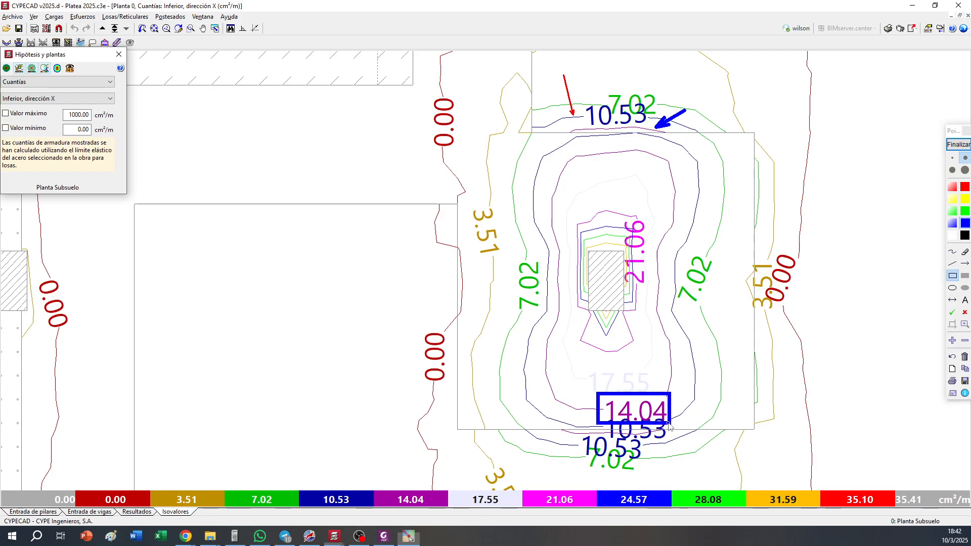
{"action": "left_click", "coordinate": [963, 188]}
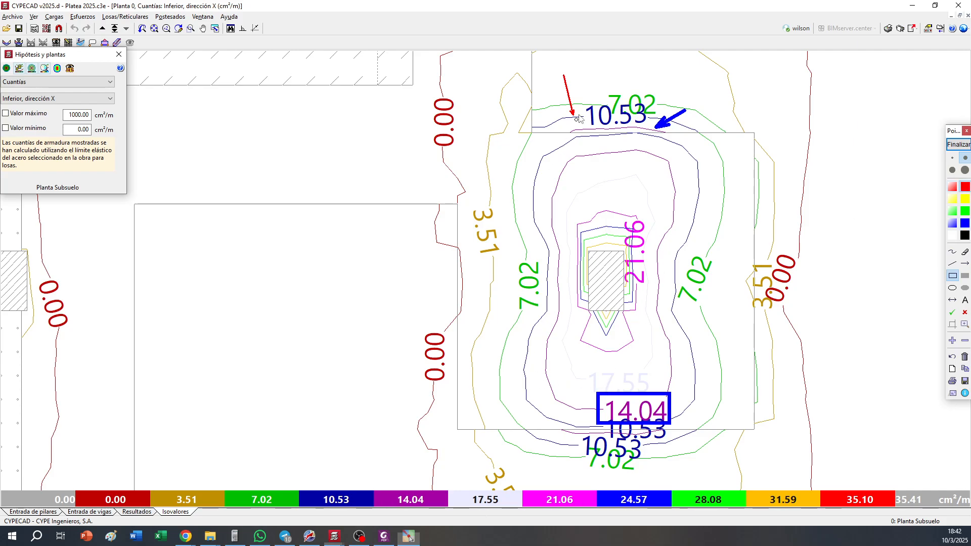
{"action": "left_click_drag", "start_coordinate": [581, 101], "coordinate": [646, 128]}
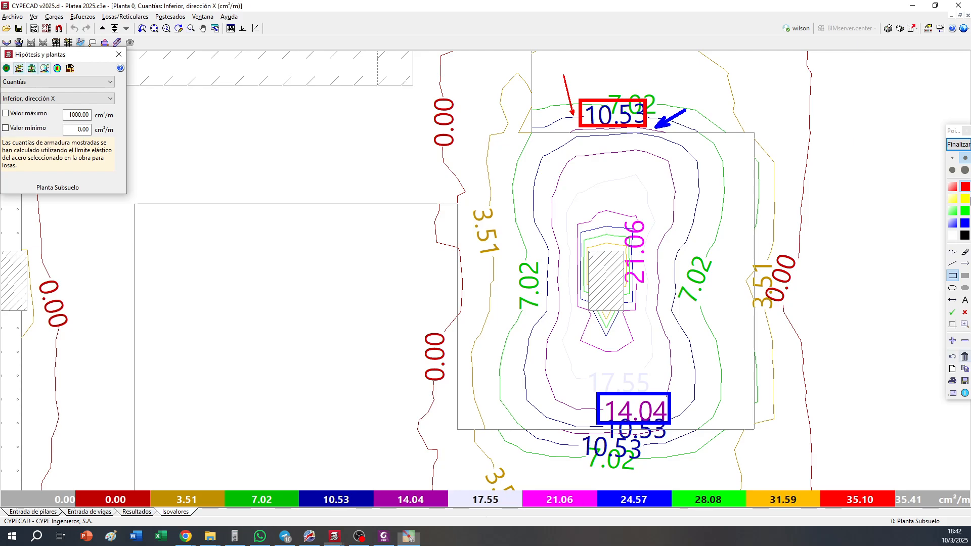
{"action": "left_click", "coordinate": [958, 144]}
Examine the lower X-direction reinforcement isolines where they cross the edge of column C7's thickened zone
{"action": "mouse_move", "coordinate": [808, 290]}
{"action": "middle_mouse_down"}
{"action": "mouse_move", "coordinate": [377, 306]}
{"action": "mouse_move", "coordinate": [682, 296]}
{"action": "mouse_move", "coordinate": [567, 280]}
{"action": "middle_mouse_up"}
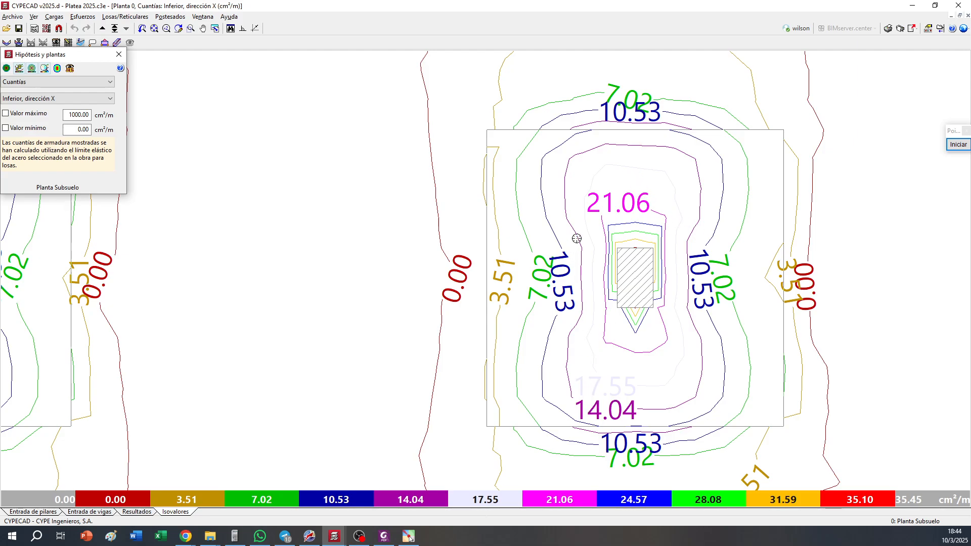
{"action": "scroll", "coordinate": [610, 130], "scroll_direction": "up", "scroll_amount": 1}
{"action": "scroll", "coordinate": [574, 133], "scroll_direction": "up", "scroll_amount": 4}
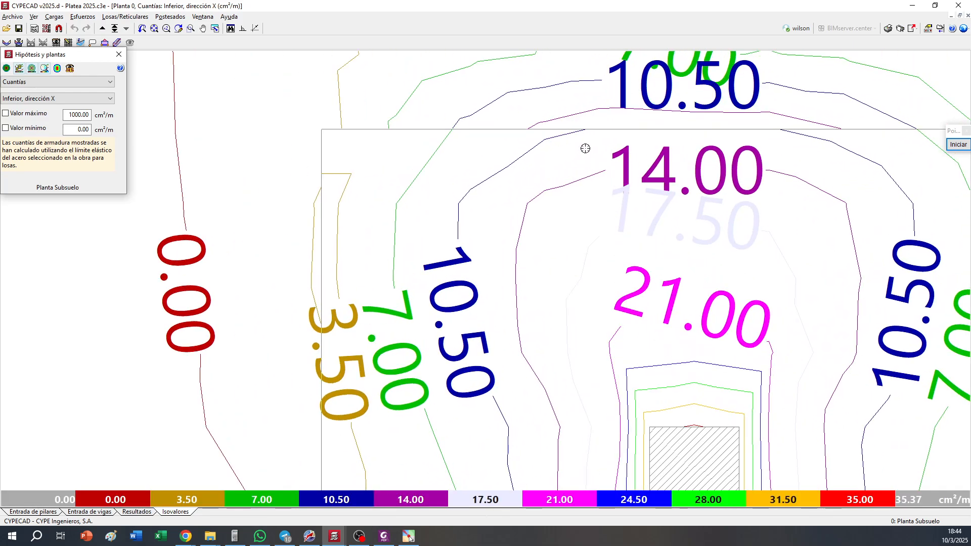
{"action": "middle_click_drag", "start_coordinate": [587, 137], "coordinate": [596, 187]}
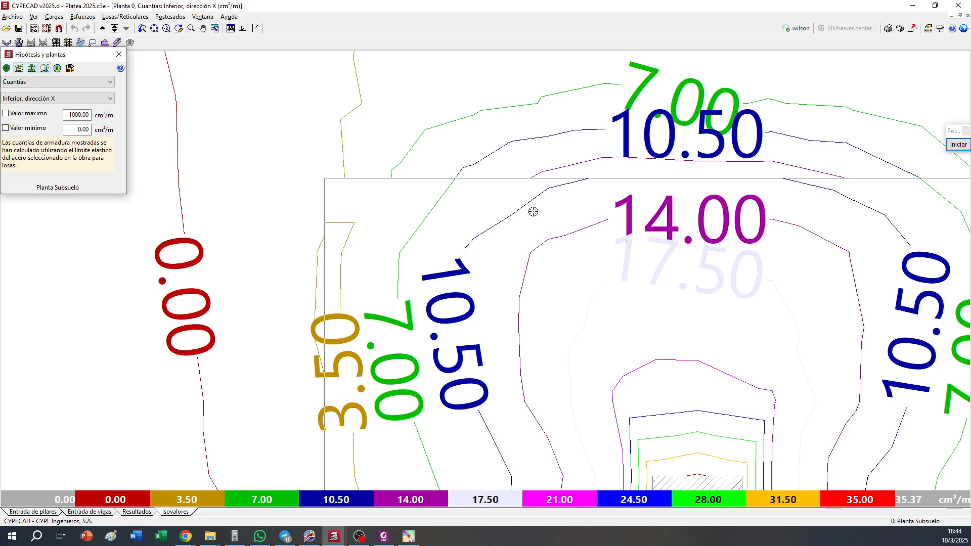
{"action": "scroll", "coordinate": [533, 209], "scroll_direction": "down", "scroll_amount": 5}
{"action": "scroll", "coordinate": [655, 180], "scroll_direction": "down", "scroll_amount": 4}
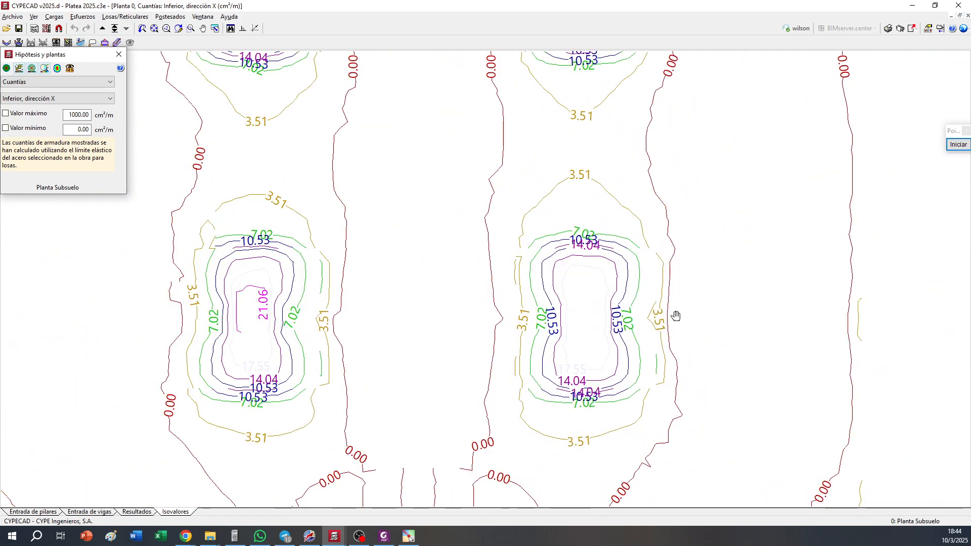
Examine the isolines along the boundaries of the large thickened zone around the walled core, and compare them with the other column zones
{"action": "scroll", "coordinate": [727, 169], "scroll_direction": "up", "scroll_amount": 5}
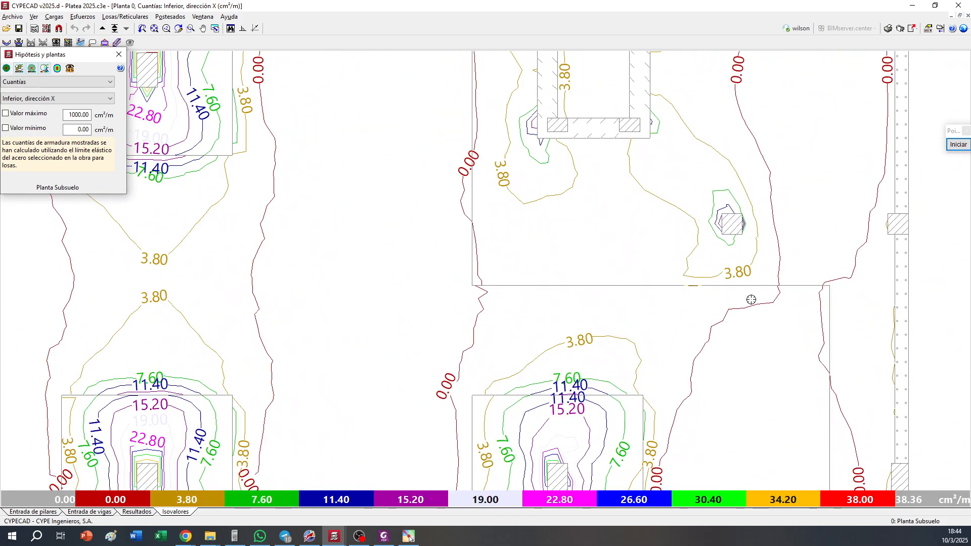
{"action": "scroll", "coordinate": [750, 300], "scroll_direction": "up", "scroll_amount": 1}
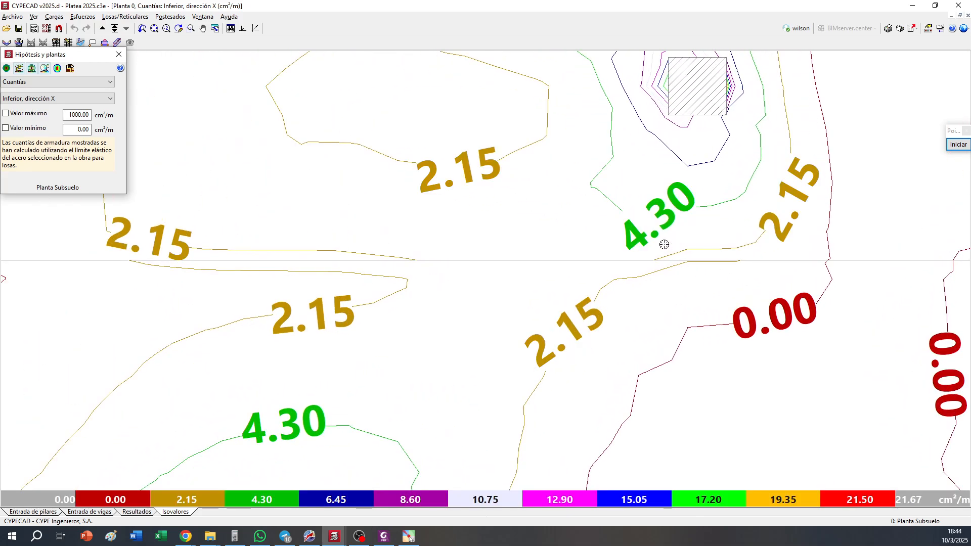
{"action": "scroll", "coordinate": [640, 271], "scroll_direction": "down", "scroll_amount": 5}
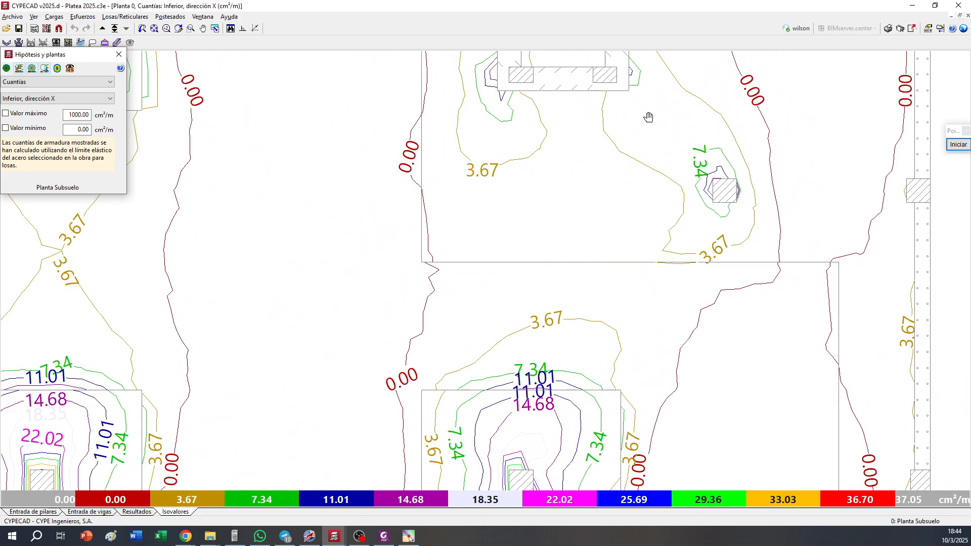
{"action": "scroll", "coordinate": [809, 248], "scroll_direction": "up", "scroll_amount": 5}
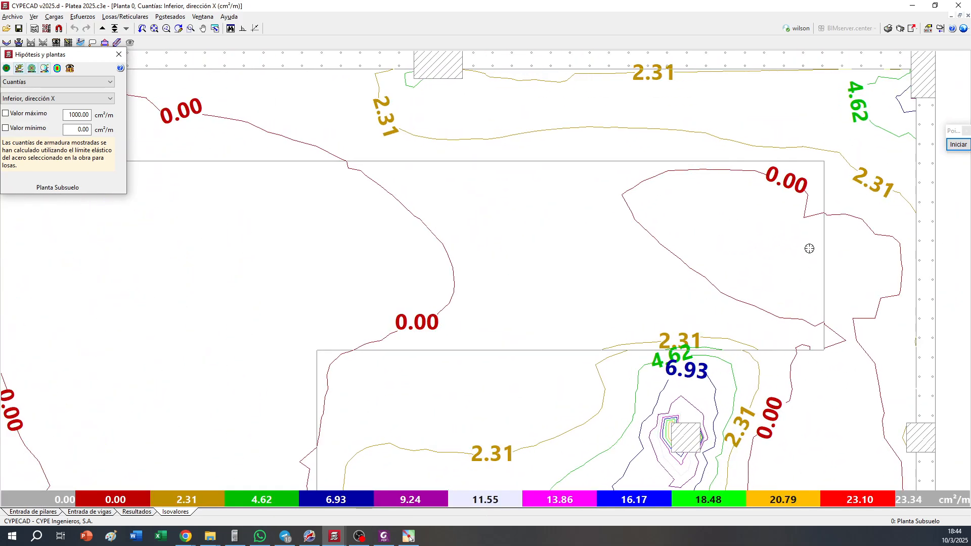
{"action": "scroll", "coordinate": [703, 318], "scroll_direction": "up", "scroll_amount": 5}
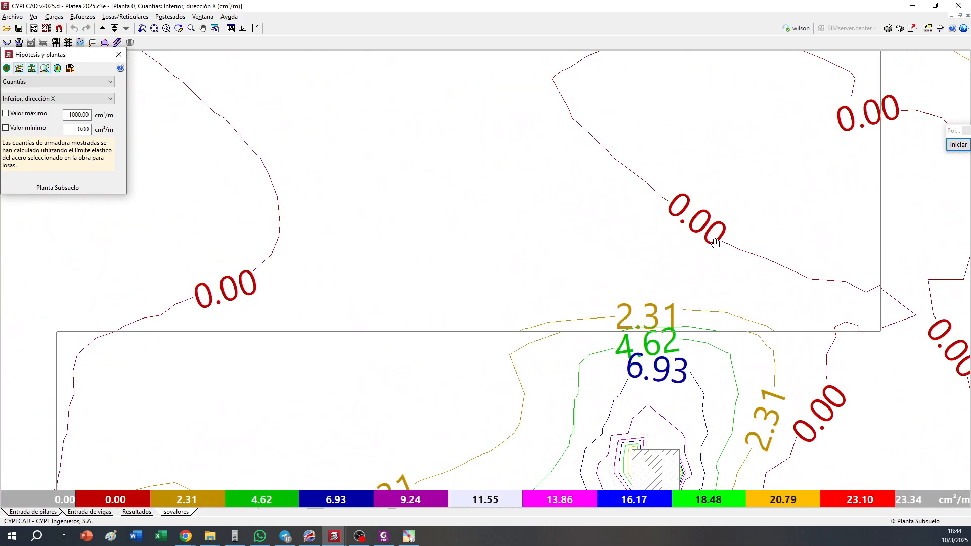
{"action": "scroll", "coordinate": [703, 319], "scroll_direction": "up", "scroll_amount": 1}
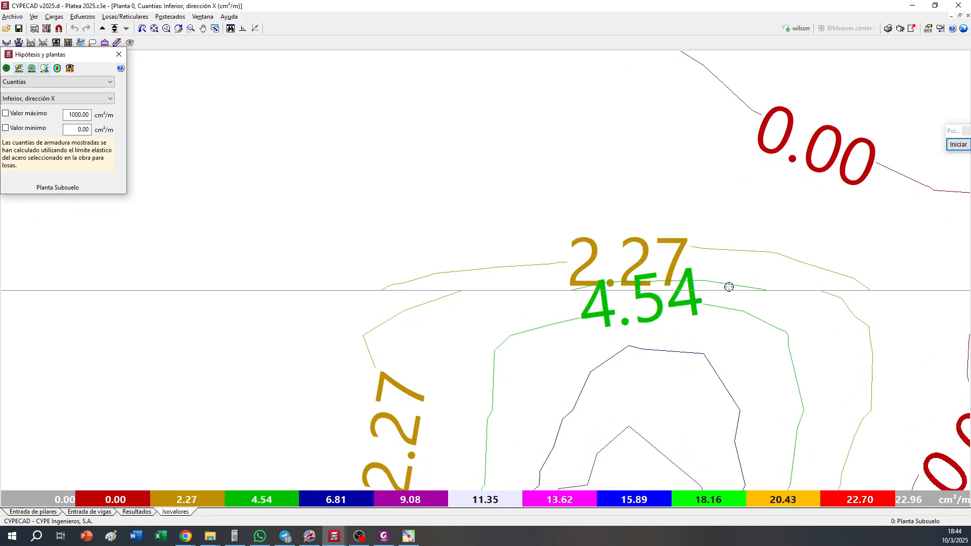
{"action": "scroll", "coordinate": [714, 294], "scroll_direction": "down", "scroll_amount": 6}
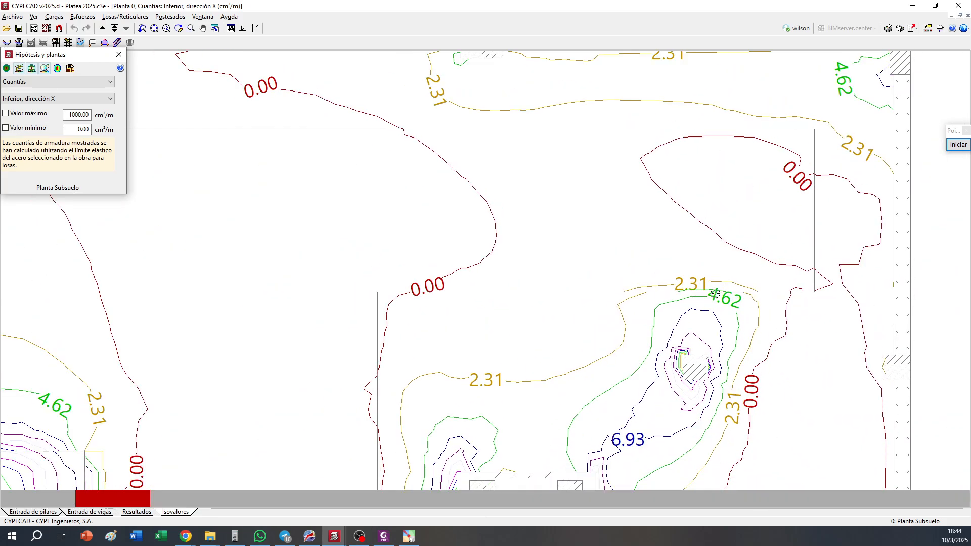
{"action": "middle_click_drag", "start_coordinate": [590, 375], "coordinate": [585, 228]}
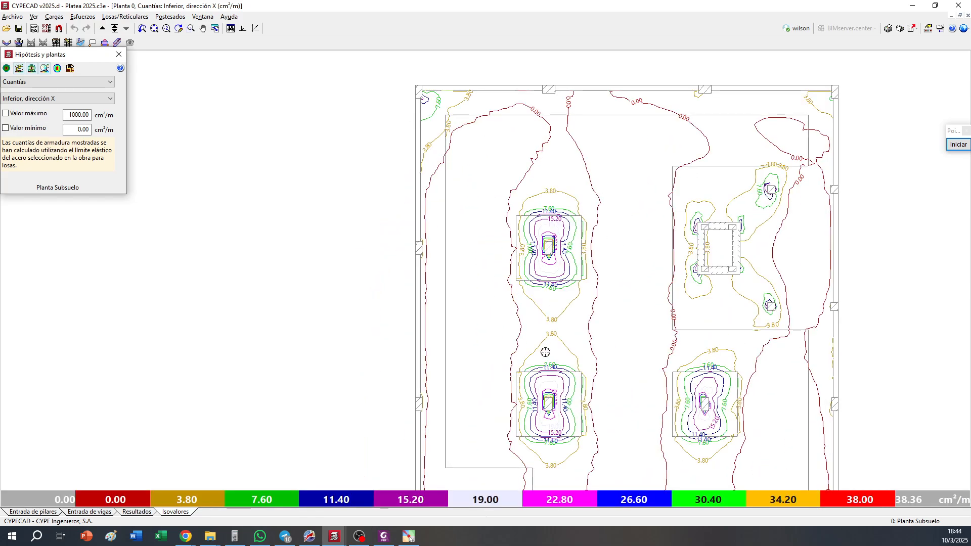
{"action": "middle_click_drag", "start_coordinate": [598, 393], "coordinate": [581, 340]}
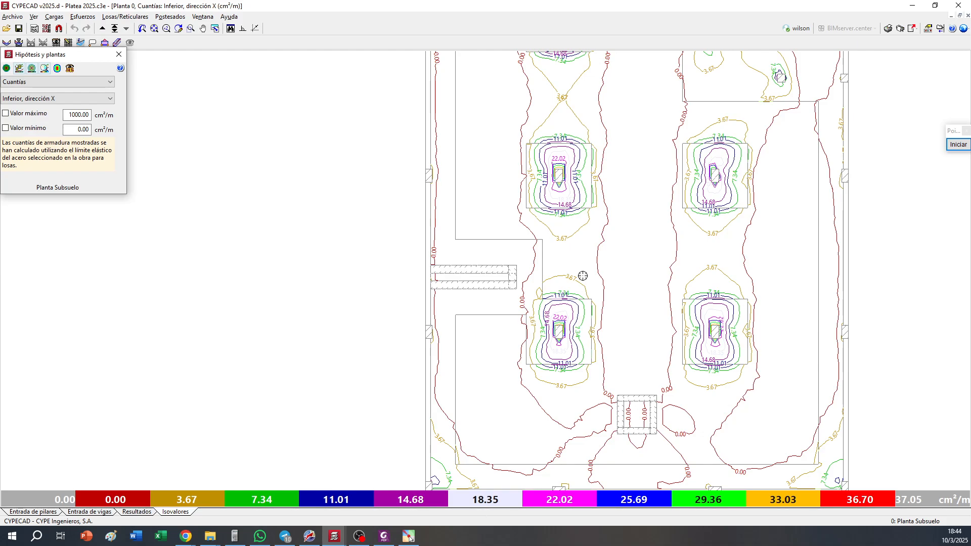
{"action": "middle_click_drag", "start_coordinate": [582, 275], "coordinate": [569, 265]}
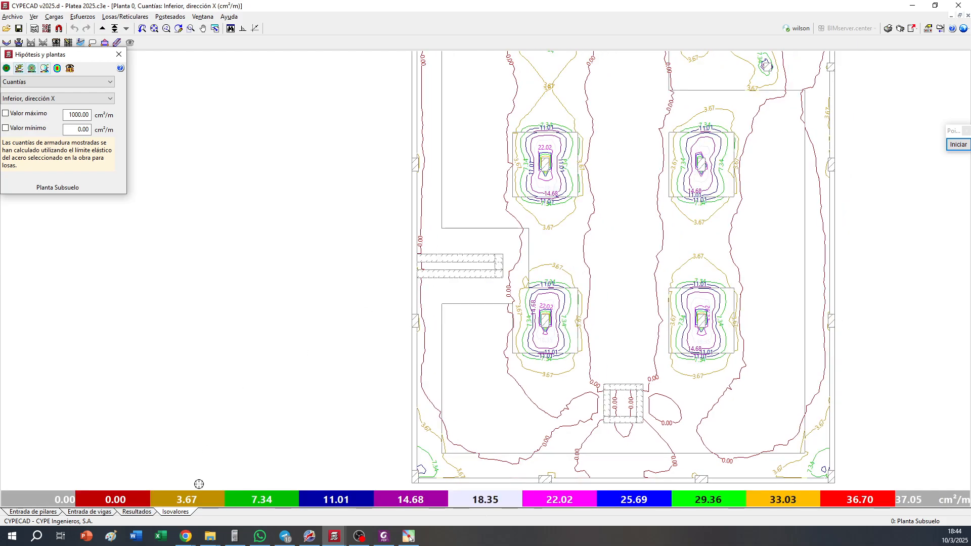
Return to the beam input plan and set the beam displacement distance to 0.200 m
{"action": "left_click", "coordinate": [108, 512]}
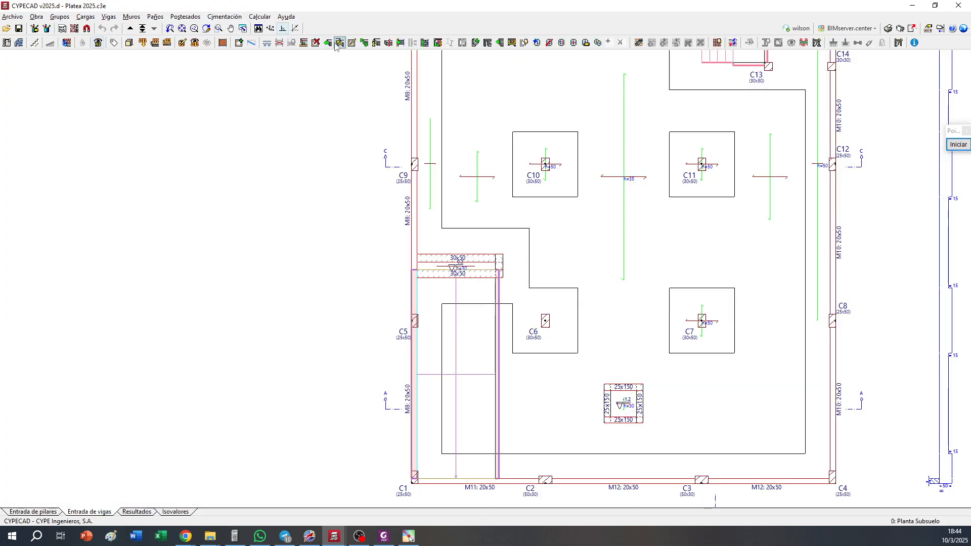
{"action": "left_click", "coordinate": [364, 44]}
{"action": "left_click", "coordinate": [108, 16]}
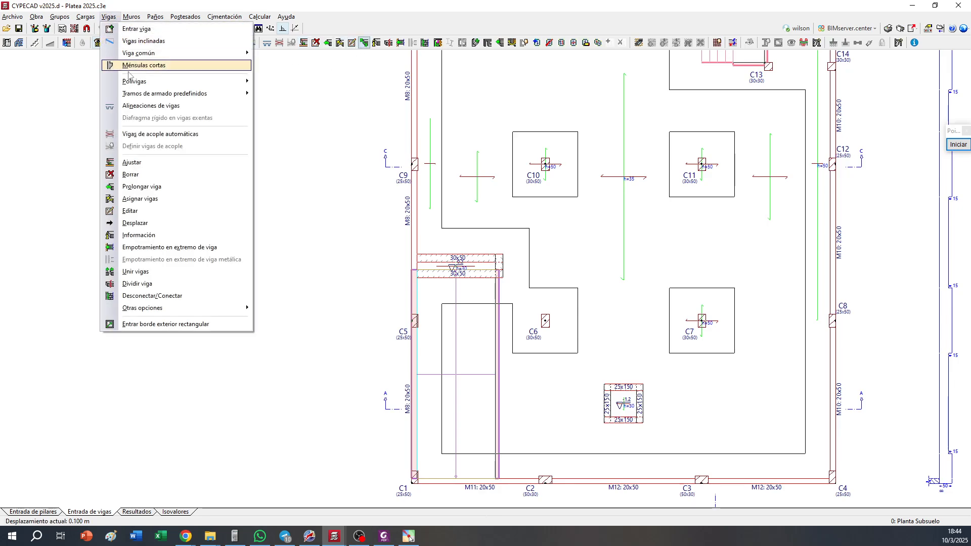
{"action": "left_click", "coordinate": [152, 234]}
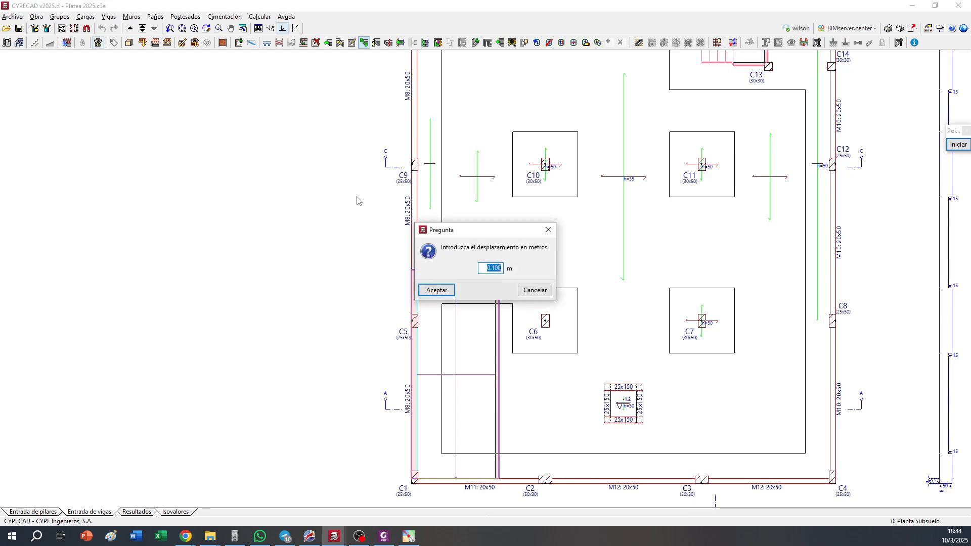
{"action": "type", "text": "0."}
{"action": "key", "text": "Return"}
Move the upper, lower and left edges of the thickened zone around column C6 outwards by 0.200 m
{"action": "scroll", "coordinate": [587, 319], "scroll_direction": "up", "scroll_amount": 1}
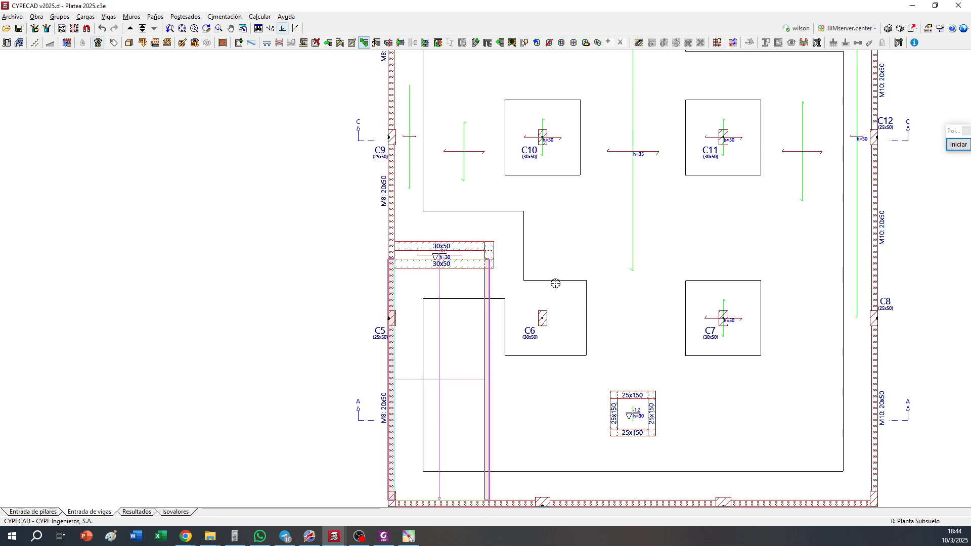
{"action": "left_click", "coordinate": [546, 280]}
{"action": "left_click", "coordinate": [544, 361]}
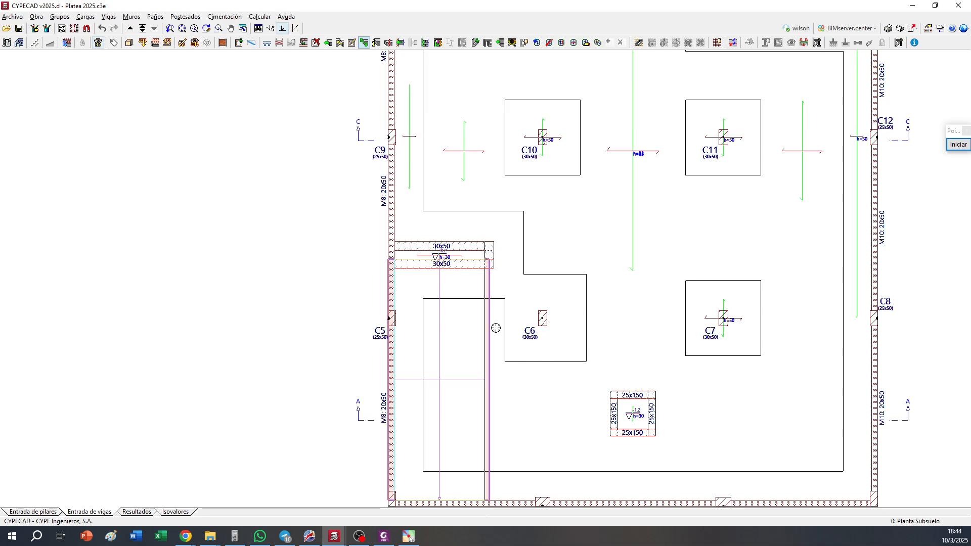
{"action": "left_click", "coordinate": [496, 329]}
Move all four edges of the thickened zone around column C7 outwards by 0.200 m
{"action": "left_click", "coordinate": [724, 365]}
{"action": "left_click", "coordinate": [671, 322]}
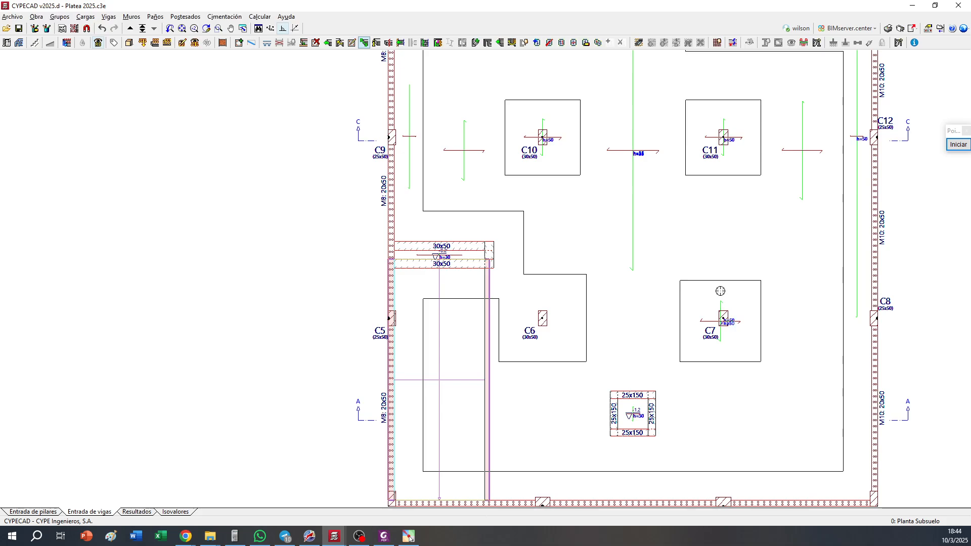
{"action": "left_click", "coordinate": [724, 275]}
{"action": "left_click", "coordinate": [767, 319]}
Enlarge the thickened zone around column C11 by moving its edges outwards by 0.200 m
{"action": "scroll", "coordinate": [742, 298], "scroll_direction": "up", "scroll_amount": 3}
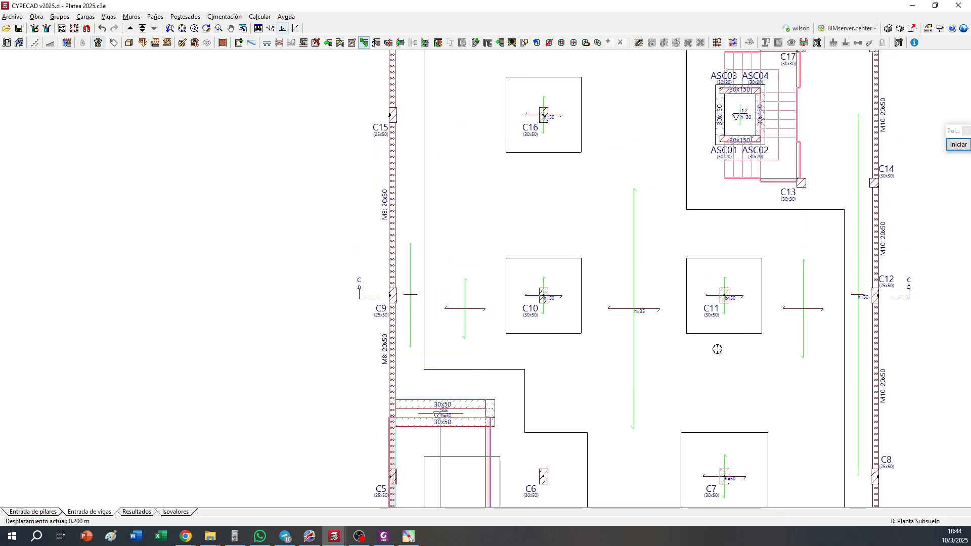
{"action": "left_click", "coordinate": [770, 293]}
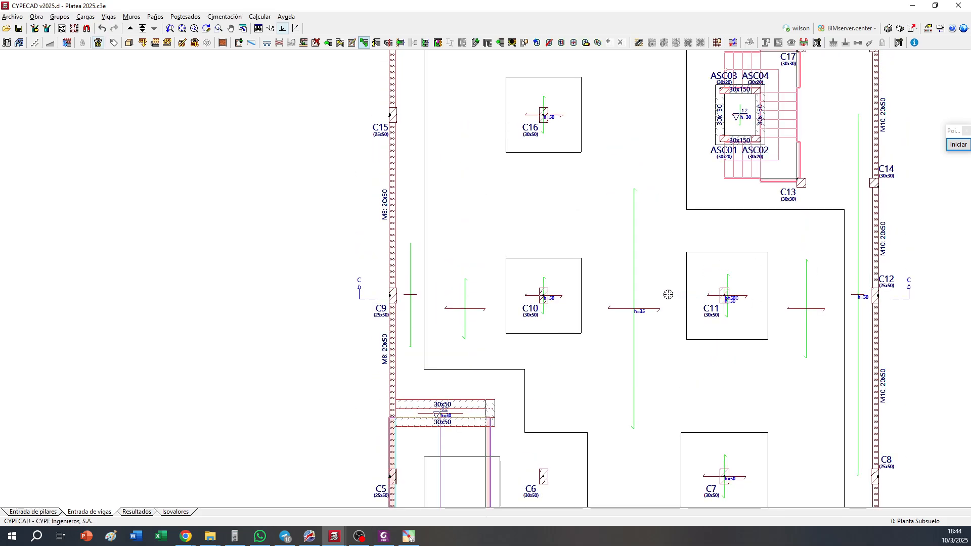
{"action": "left_click", "coordinate": [678, 296]}
Move the four edges of column C10's thickened zone outwards by 0.200 m
{"action": "left_click", "coordinate": [584, 300]}
{"action": "left_click", "coordinate": [557, 339]}
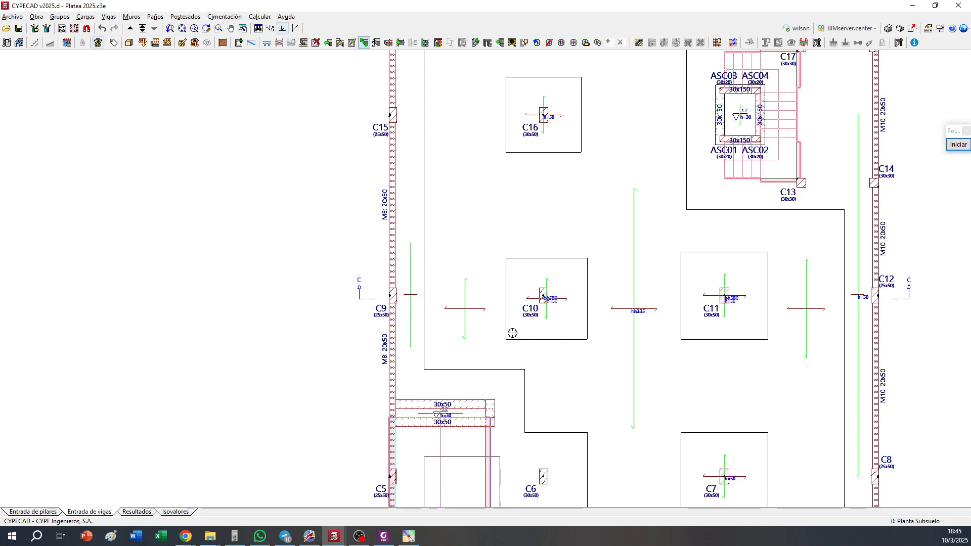
{"action": "left_click", "coordinate": [498, 304]}
{"action": "left_click", "coordinate": [546, 253]}
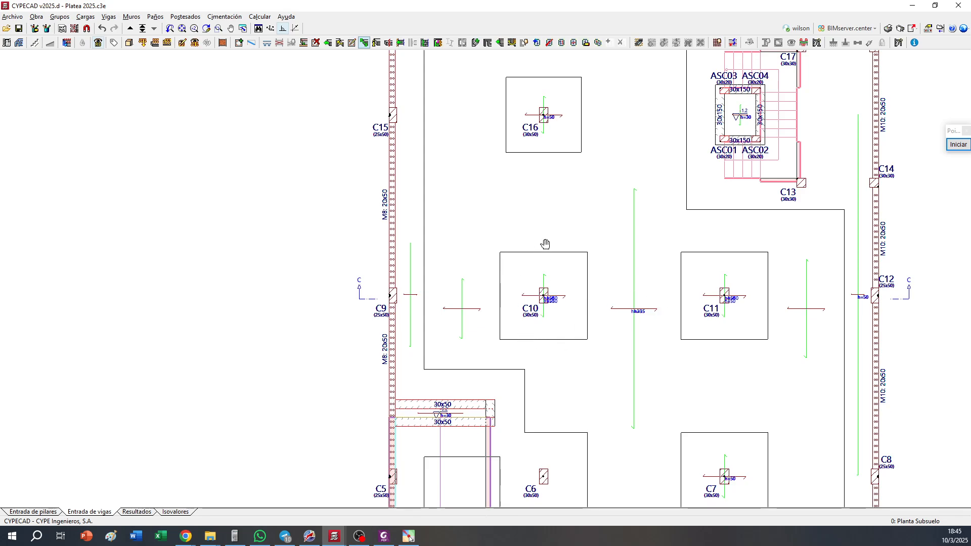
Enlarge column C16's thickened zone by displacing its edges outwards by 0.200 m
{"action": "scroll", "coordinate": [548, 237], "scroll_direction": "up", "scroll_amount": 3}
{"action": "left_click", "coordinate": [589, 294]}
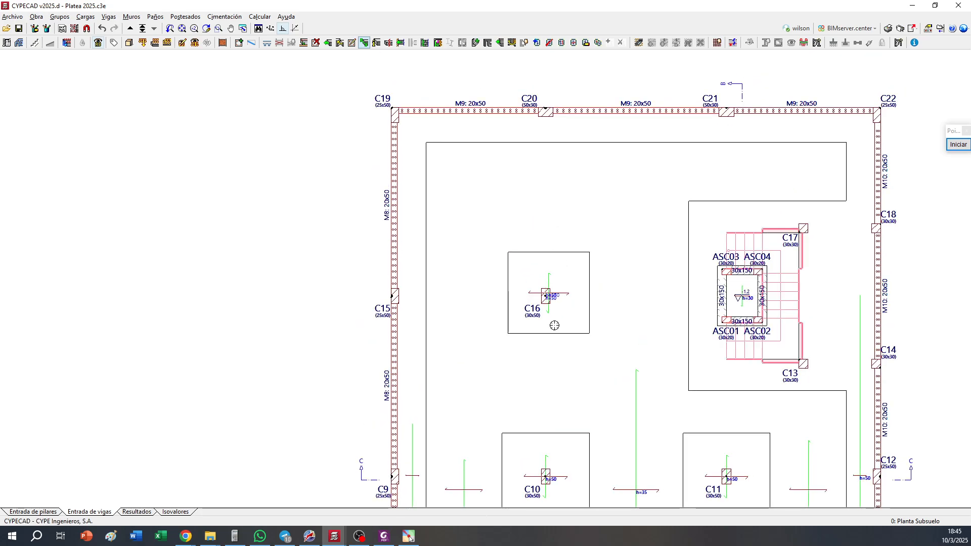
{"action": "left_click", "coordinate": [545, 339]}
{"action": "left_click", "coordinate": [500, 295]}
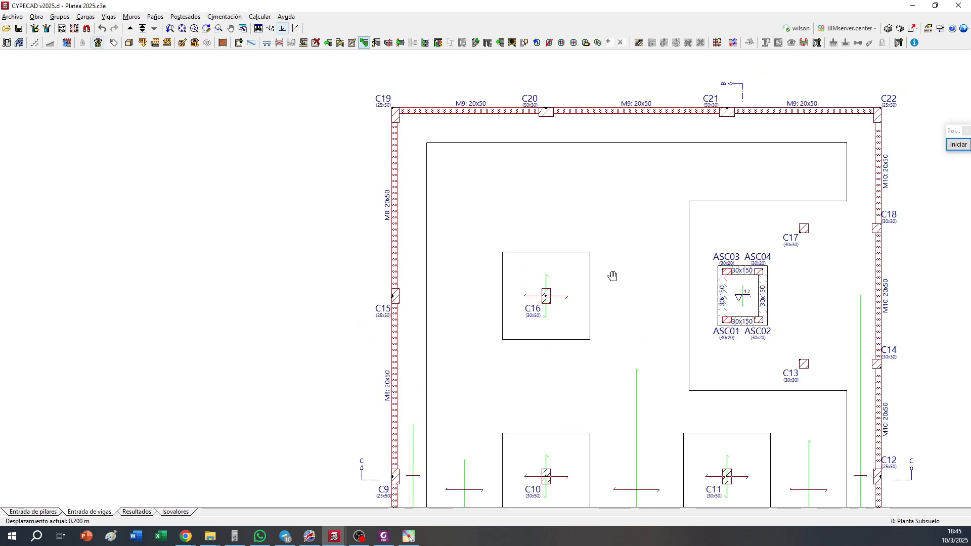
{"action": "scroll", "coordinate": [633, 219], "scroll_direction": "down", "scroll_amount": 5}
{"action": "scroll", "coordinate": [661, 324], "scroll_direction": "up", "scroll_amount": 4}
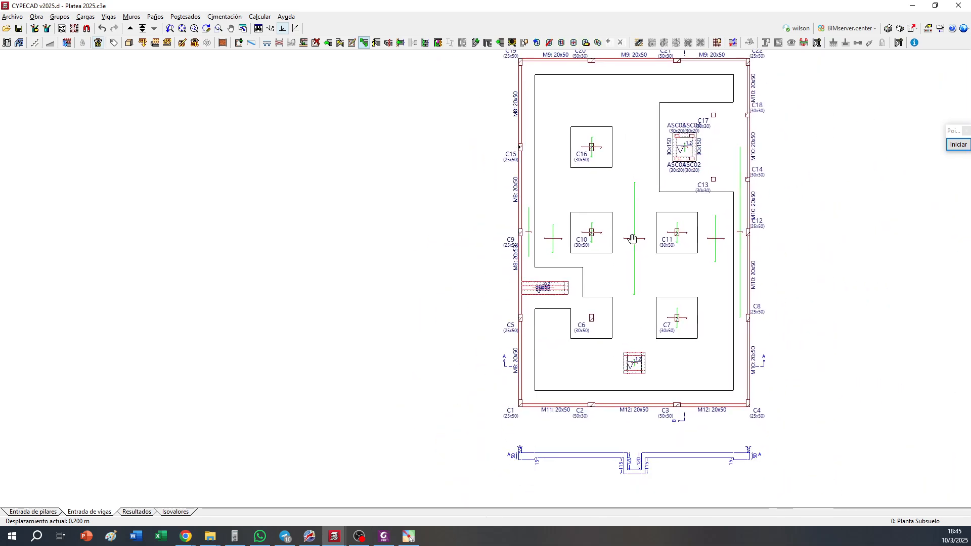
{"action": "scroll", "coordinate": [605, 280], "scroll_direction": "down", "scroll_amount": 3}
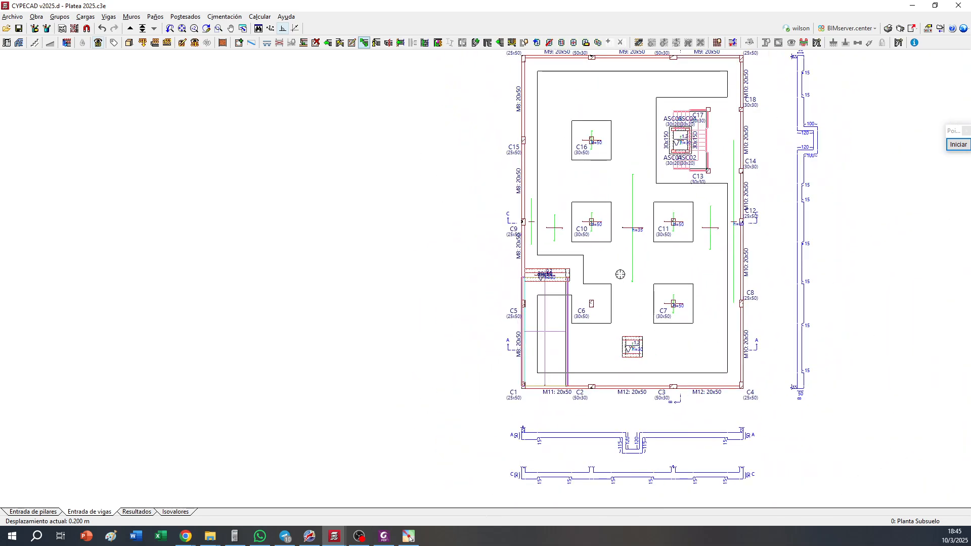
{"action": "middle_click_drag", "start_coordinate": [629, 265], "coordinate": [501, 304]}
{"action": "scroll", "coordinate": [501, 305], "scroll_direction": "up", "scroll_amount": 2}
{"action": "scroll", "coordinate": [501, 306], "scroll_direction": "up", "scroll_amount": 1}
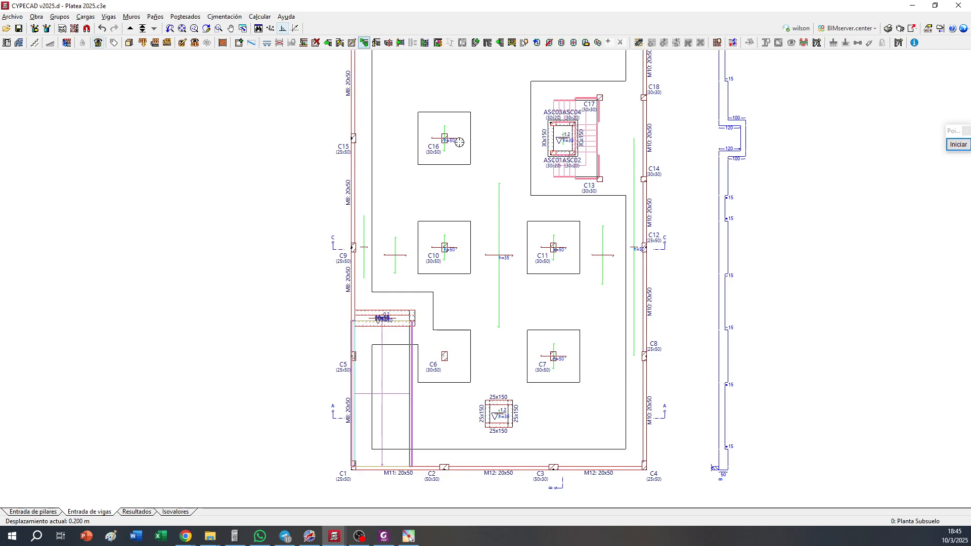
{"action": "left_click", "coordinate": [536, 42]}
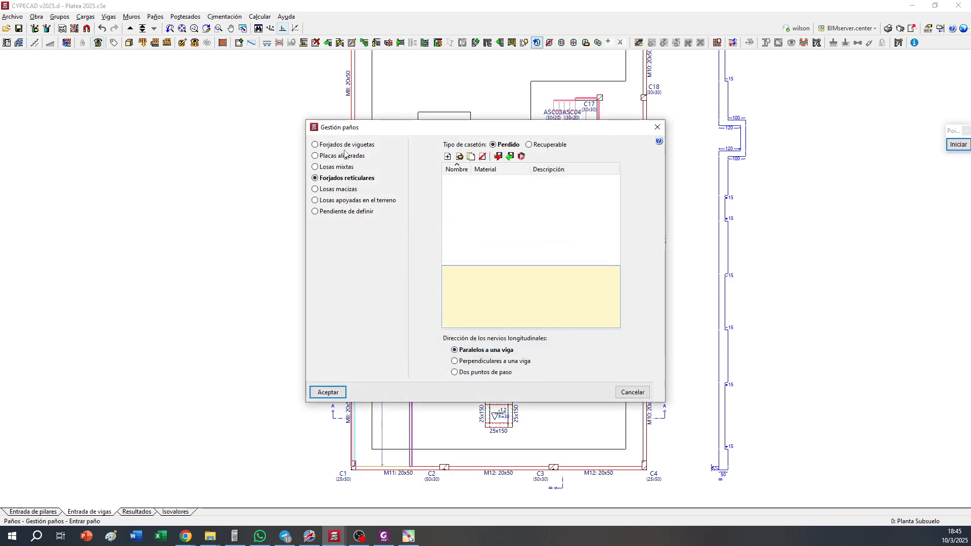
{"action": "left_click", "coordinate": [635, 393]}
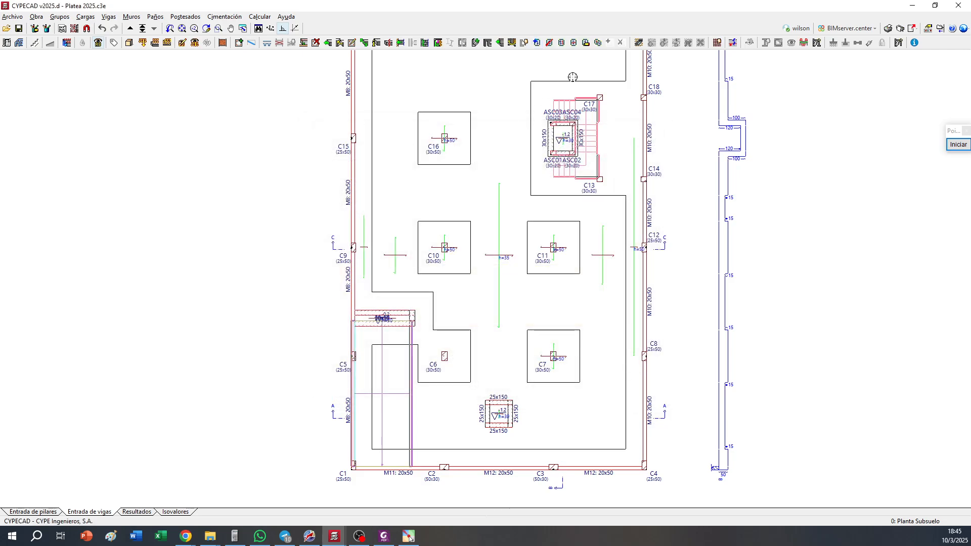
Set the thickness of the ground-supported slab panel at column C10 to 60 cm
{"action": "left_click", "coordinate": [585, 42]}
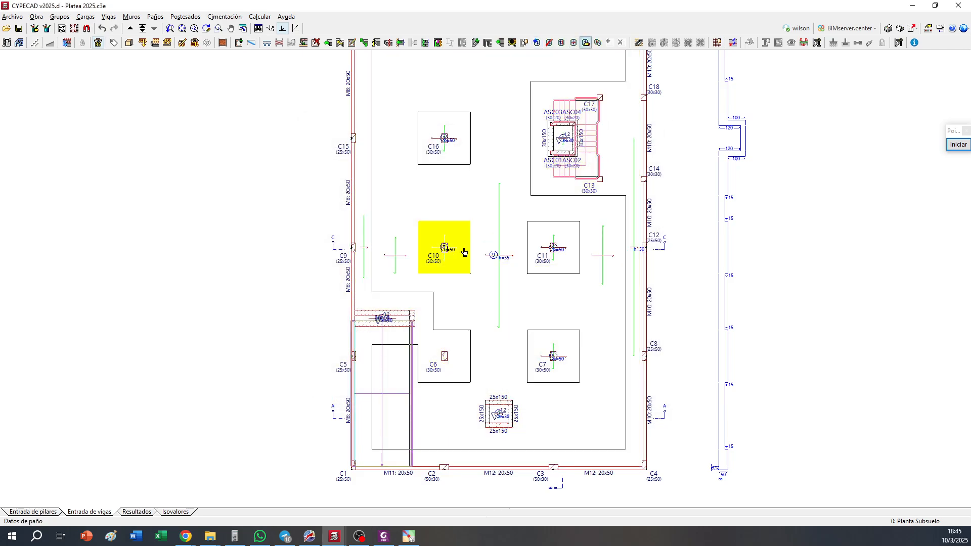
{"action": "left_click", "coordinate": [454, 249]}
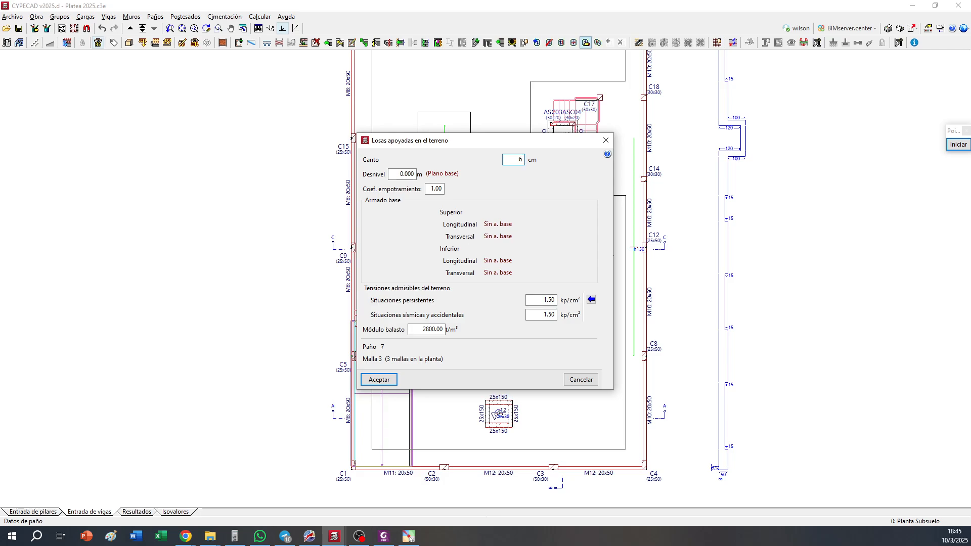
{"action": "key", "text": "Return"}
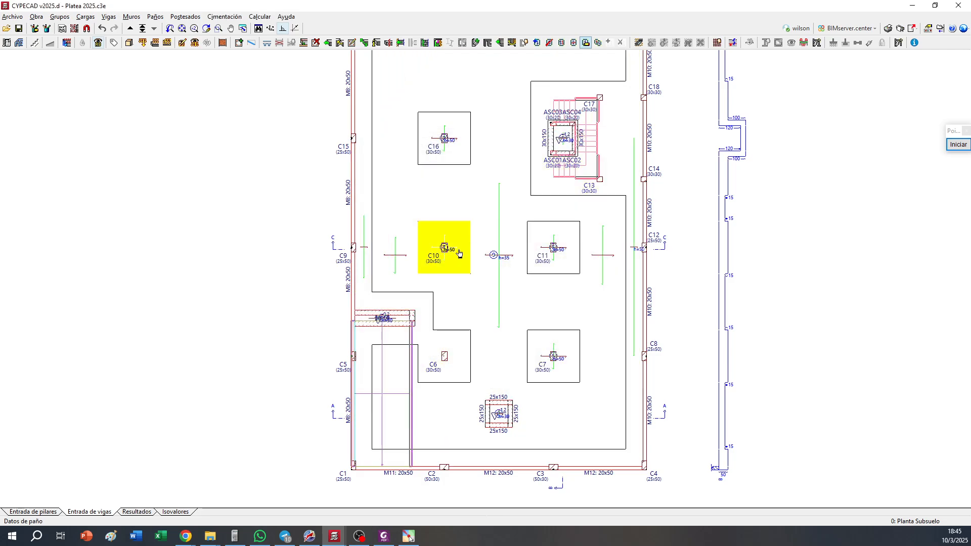
Copy all slab data from the C10 panel to the other thickened zones at C16, C11, C7 and the perimeter, excluding the central slab and pits
{"action": "scroll", "coordinate": [445, 280], "scroll_direction": "up", "scroll_amount": 1}
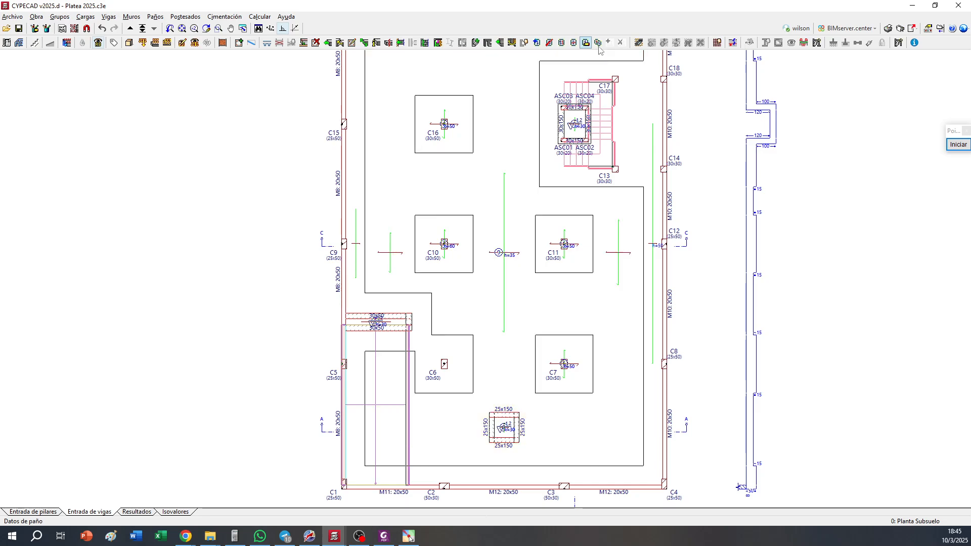
{"action": "left_click", "coordinate": [597, 42]}
{"action": "left_click", "coordinate": [448, 241]}
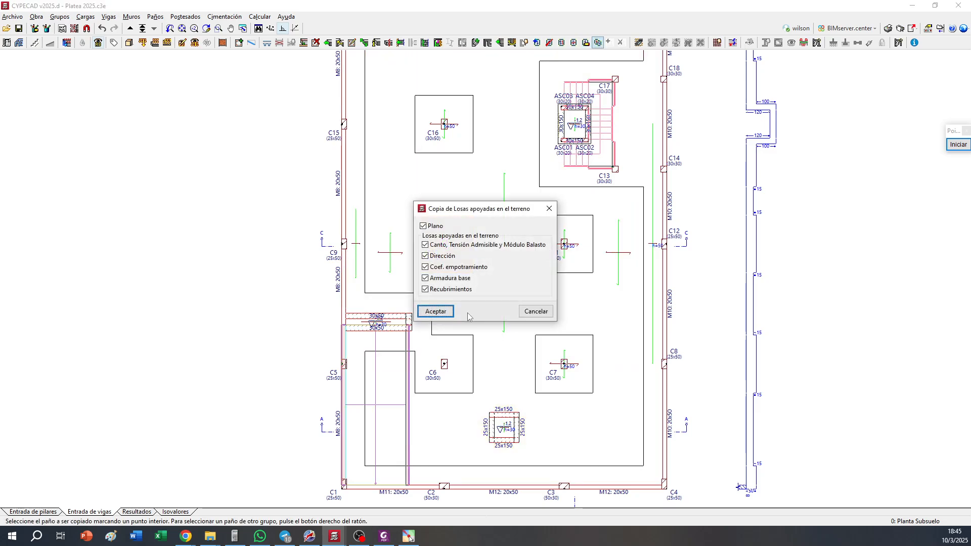
{"action": "left_click", "coordinate": [436, 312]}
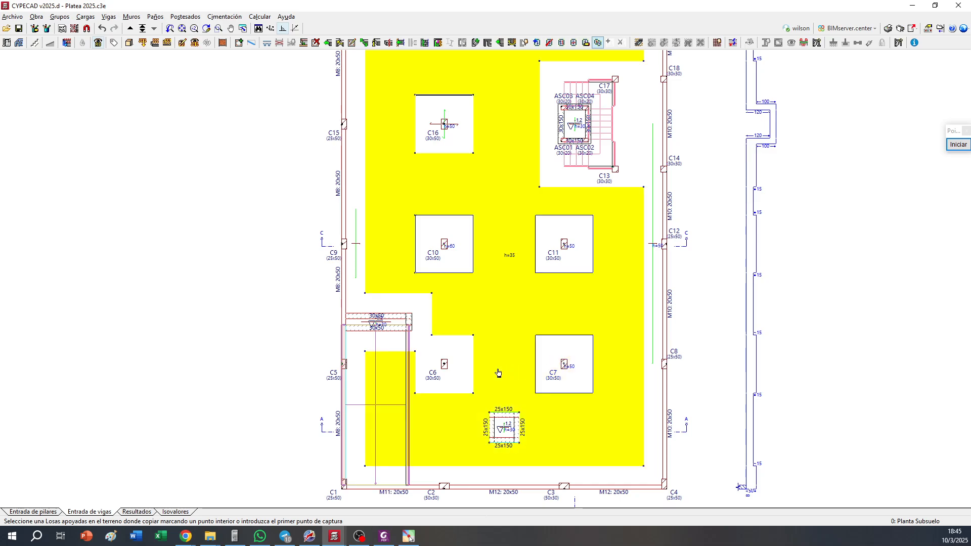
{"action": "left_click", "coordinate": [498, 373]}
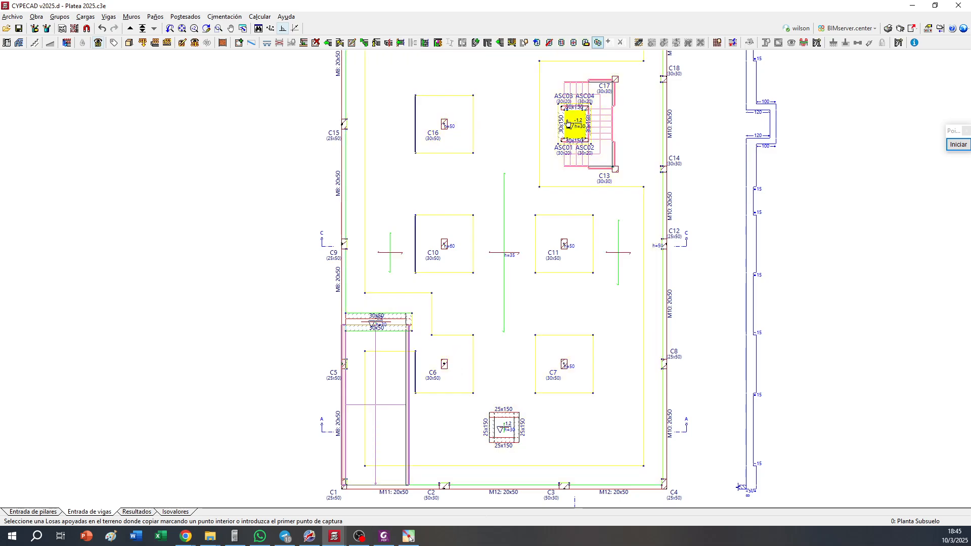
{"action": "middle_click_drag", "start_coordinate": [567, 121], "coordinate": [558, 183]}
{"action": "scroll", "coordinate": [381, 218], "scroll_direction": "down", "scroll_amount": 1}
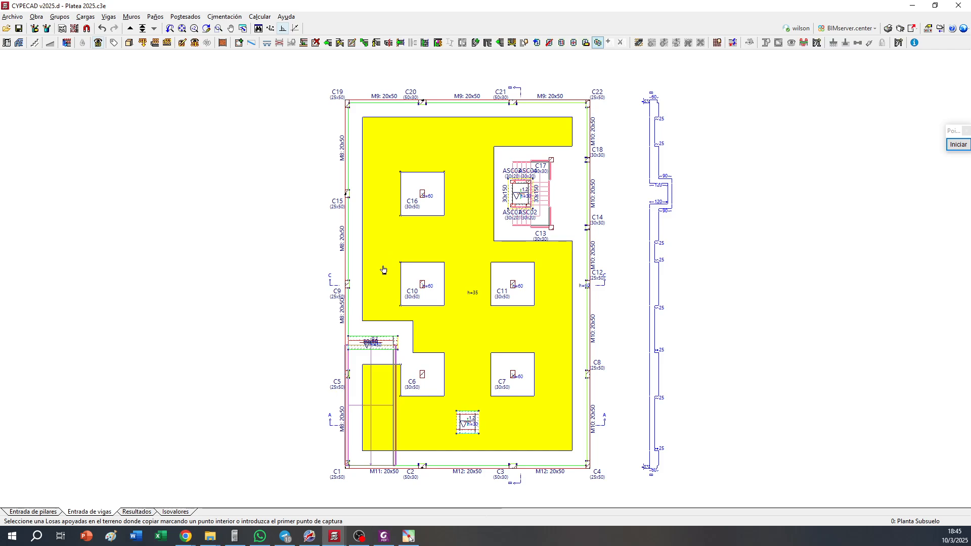
{"action": "left_click", "coordinate": [383, 270]}
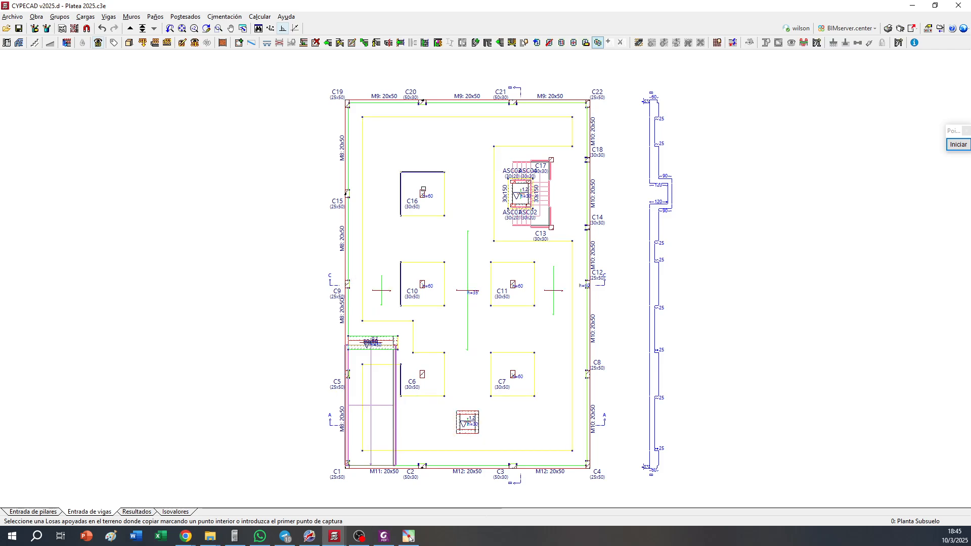
{"action": "right_click", "coordinate": [767, 318]}
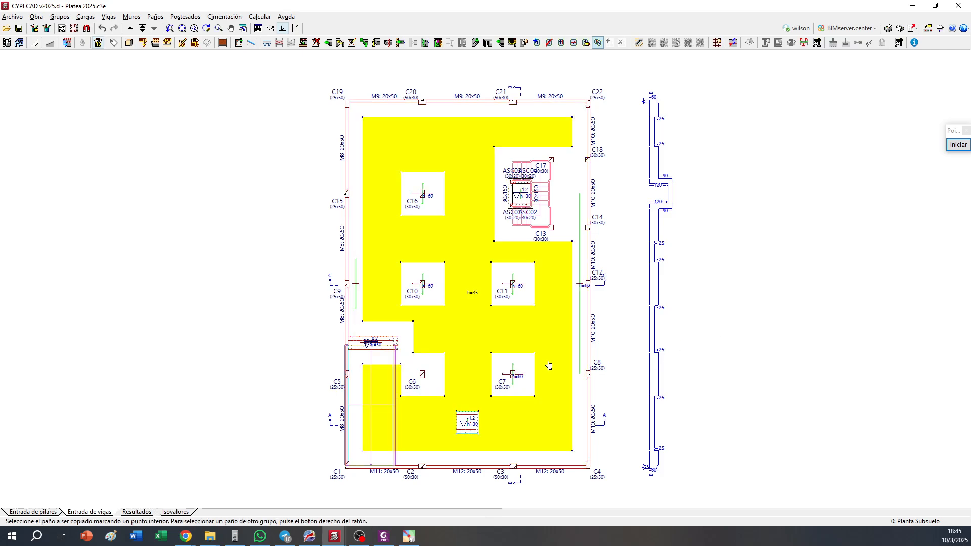
Open the 3D view of the building and view the foundation from below
{"action": "scroll", "coordinate": [381, 388], "scroll_direction": "up", "scroll_amount": 2}
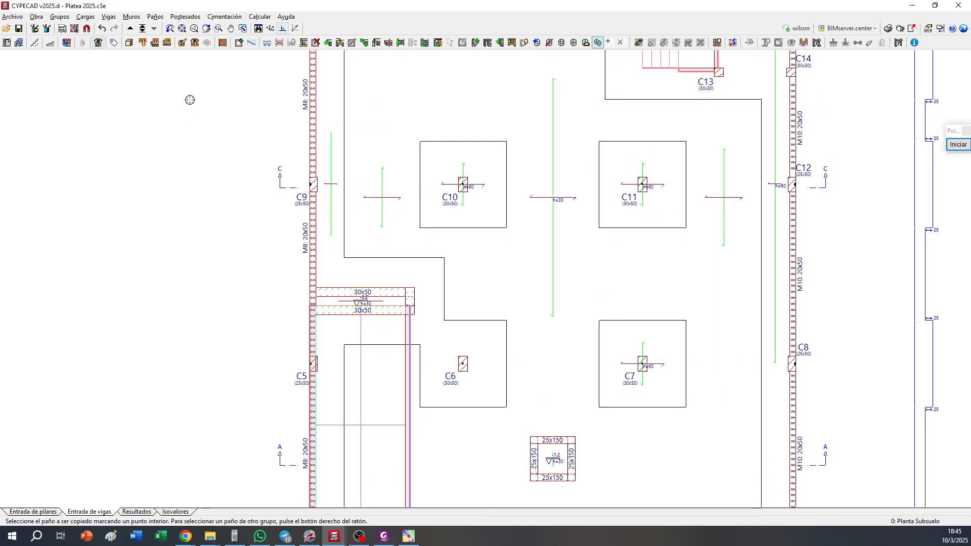
{"action": "left_click", "coordinate": [129, 42]}
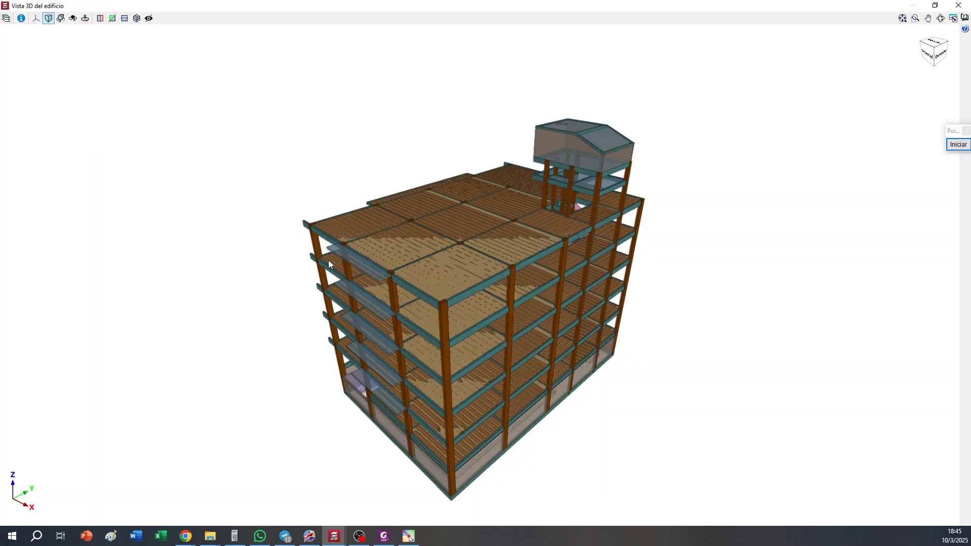
{"action": "left_click_drag", "start_coordinate": [450, 333], "coordinate": [467, 194]}
{"action": "scroll", "coordinate": [446, 317], "scroll_direction": "up", "scroll_amount": 3}
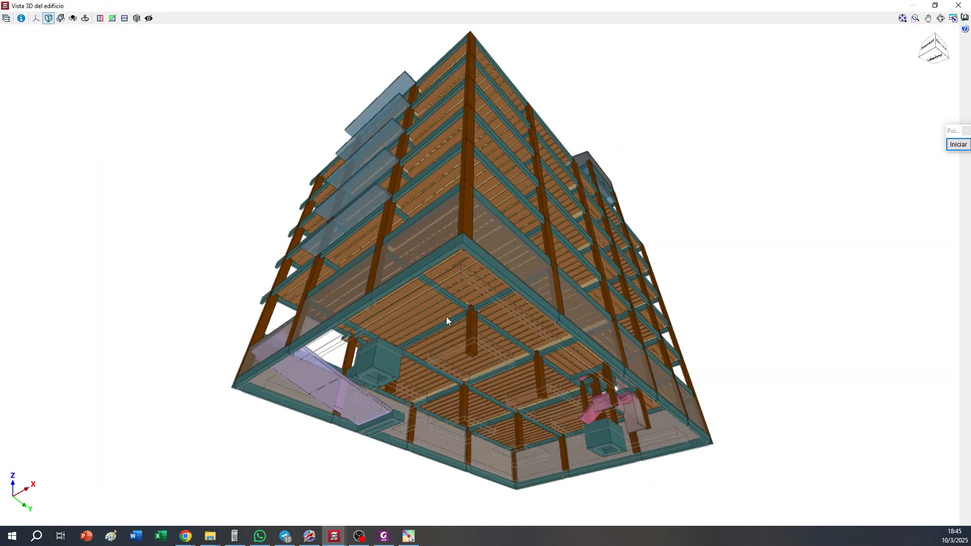
{"action": "scroll", "coordinate": [413, 327], "scroll_direction": "up", "scroll_amount": 2}
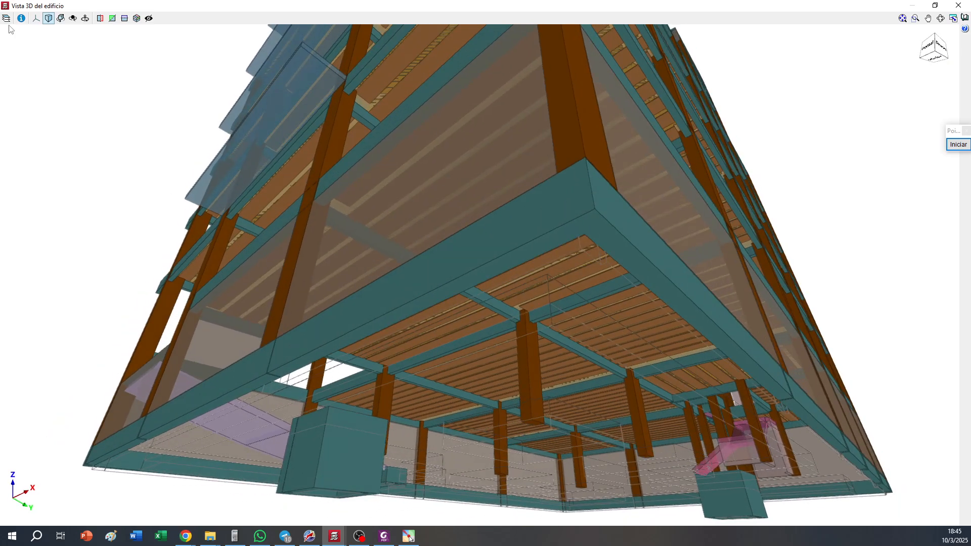
Display the foundation slabs as solid elements in the 3D view and inspect the thickened zones and pits from below
{"action": "left_click", "coordinate": [7, 18]}
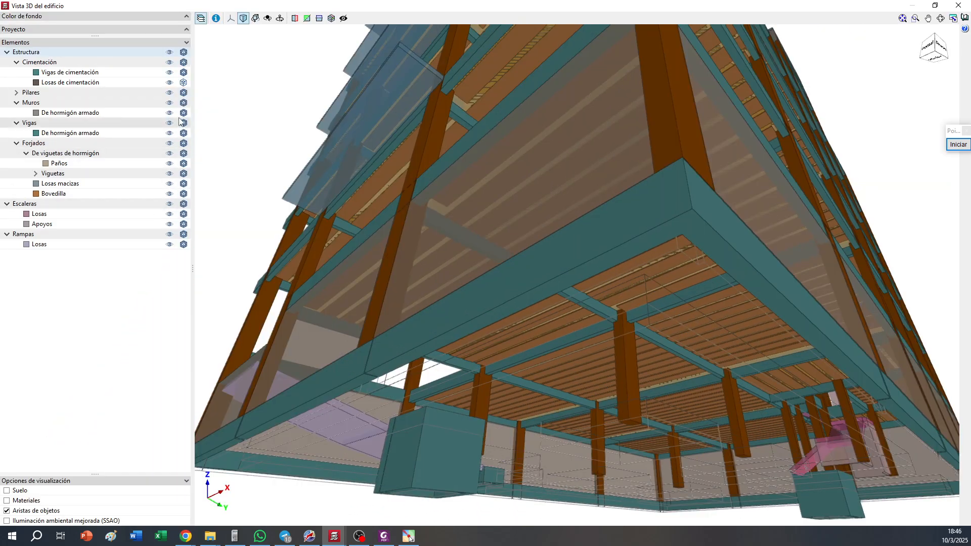
{"action": "left_click", "coordinate": [184, 82]}
{"action": "left_click_drag", "start_coordinate": [374, 146], "coordinate": [579, 204]}
{"action": "left_click", "coordinate": [201, 18]}
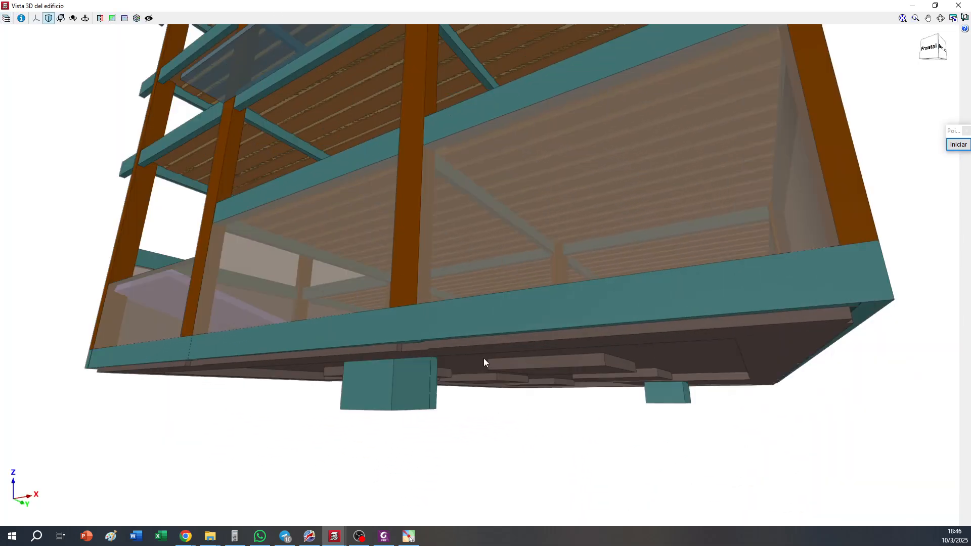
{"action": "scroll", "coordinate": [483, 357], "scroll_direction": "up", "scroll_amount": 6}
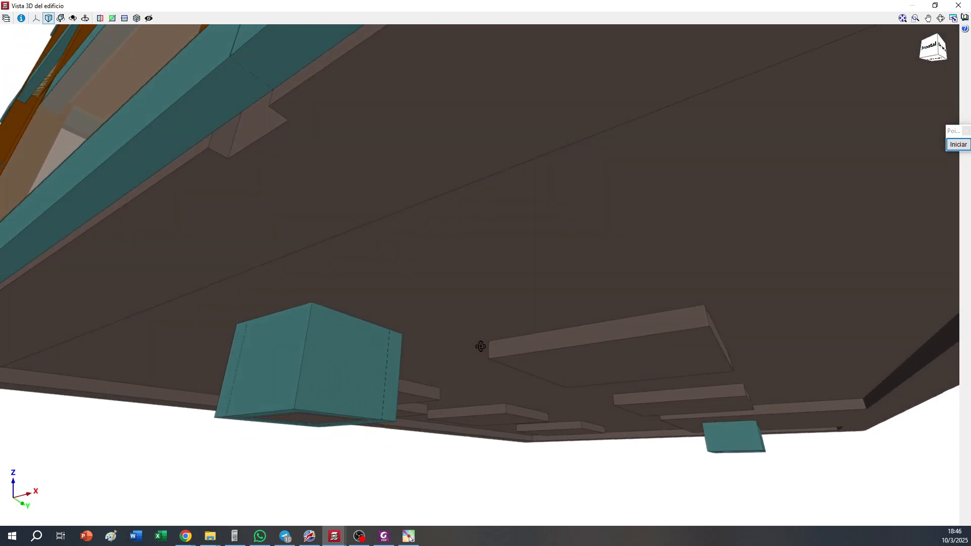
{"action": "left_click_drag", "start_coordinate": [480, 347], "coordinate": [553, 354]}
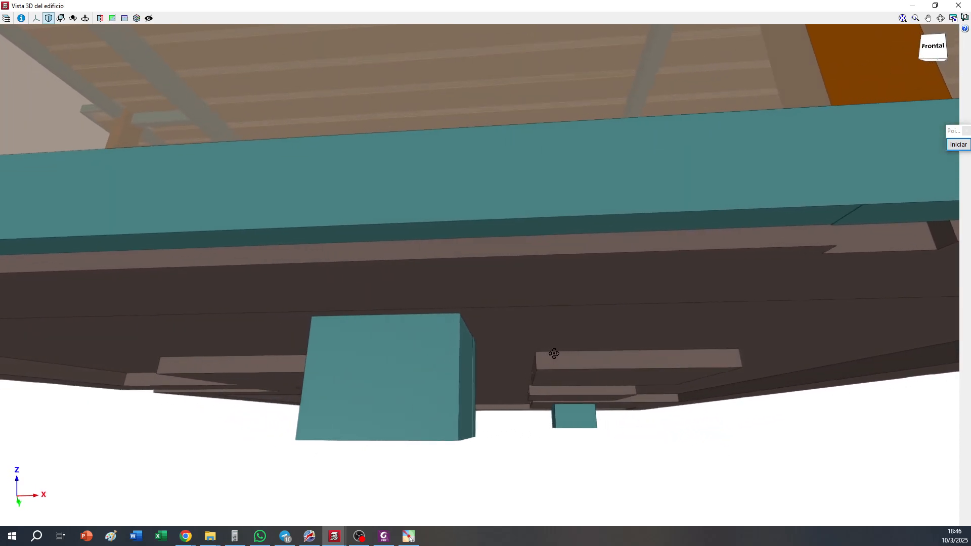
Inspect the thickened zones, pits and the pair of ramp-edge beams from below in the 3D view, and close it
{"action": "left_click_drag", "start_coordinate": [545, 261], "coordinate": [475, 280]}
{"action": "middle_click_drag", "start_coordinate": [476, 280], "coordinate": [498, 219]}
{"action": "left_click_drag", "start_coordinate": [501, 401], "coordinate": [504, 355]}
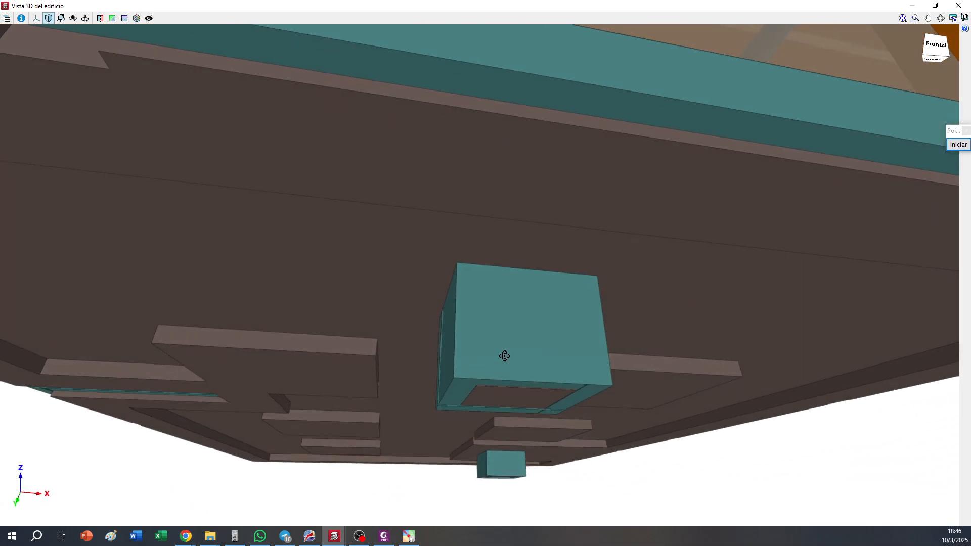
{"action": "middle_click_drag", "start_coordinate": [559, 258], "coordinate": [561, 333]}
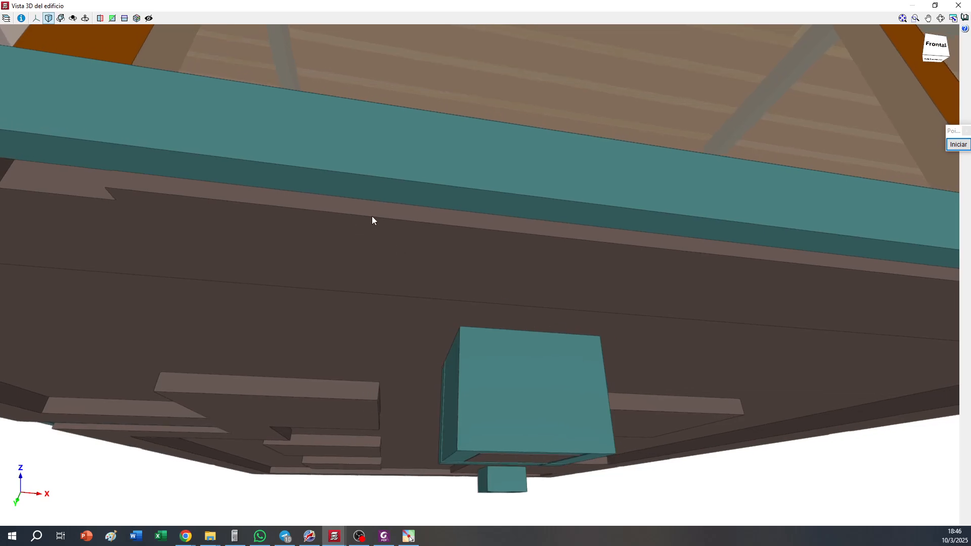
{"action": "left_click_drag", "start_coordinate": [824, 100], "coordinate": [549, 303]}
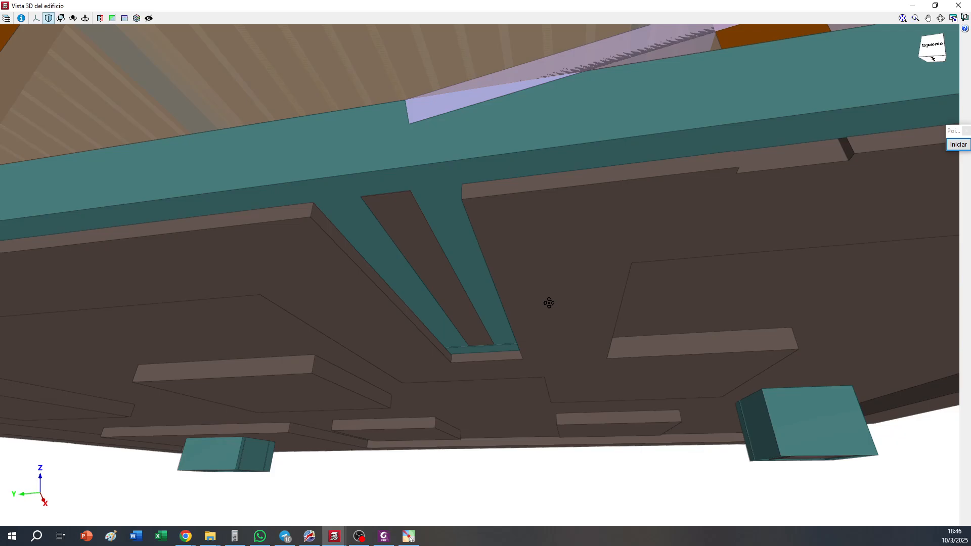
{"action": "left_click", "coordinate": [958, 5]}
Assign a 30 cm wide, 60 cm deep foundation beam section to the two parallel beams between columns C9 and C5
{"action": "scroll", "coordinate": [304, 137], "scroll_direction": "down", "scroll_amount": 1}
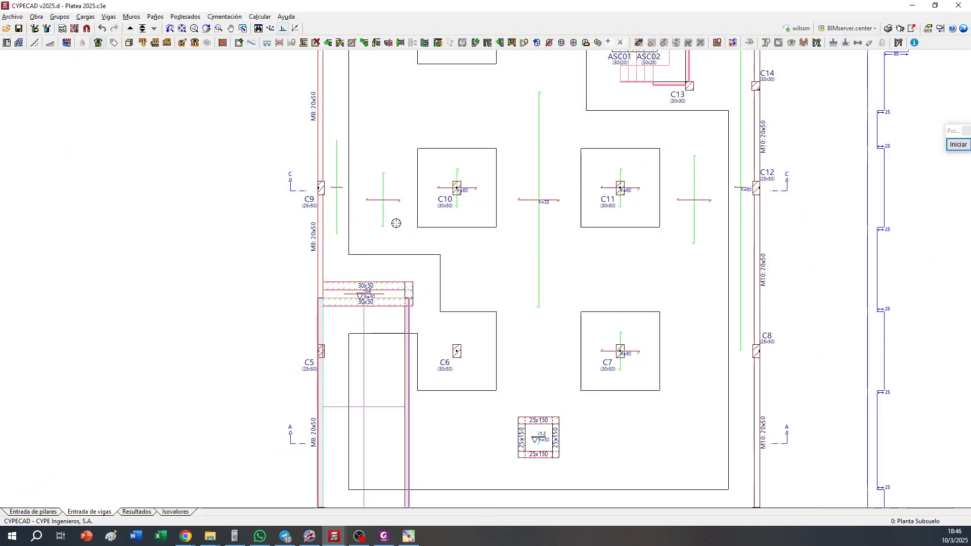
{"action": "scroll", "coordinate": [305, 137], "scroll_direction": "up", "scroll_amount": 1}
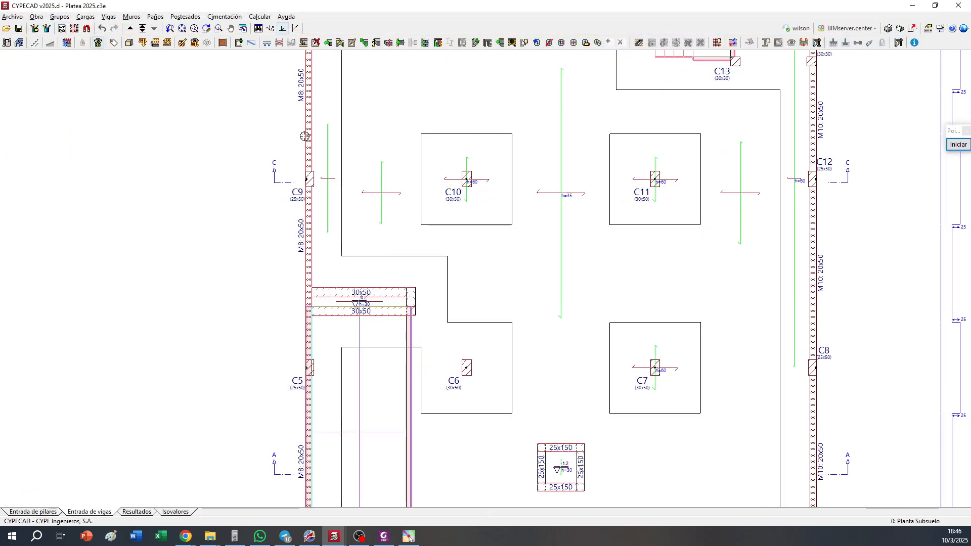
{"action": "left_click", "coordinate": [340, 42]}
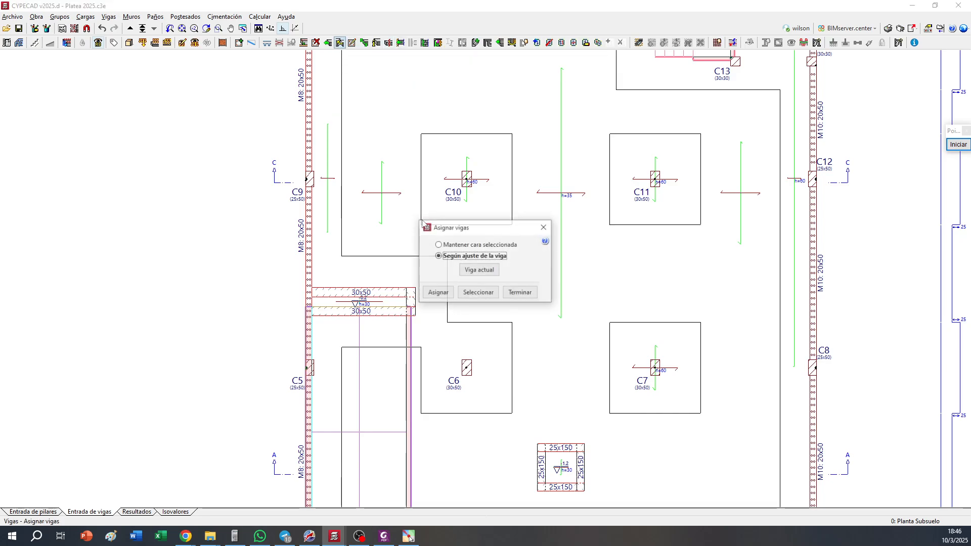
{"action": "left_click", "coordinate": [477, 293]}
{"action": "left_click", "coordinate": [377, 297]}
{"action": "left_click", "coordinate": [479, 269]}
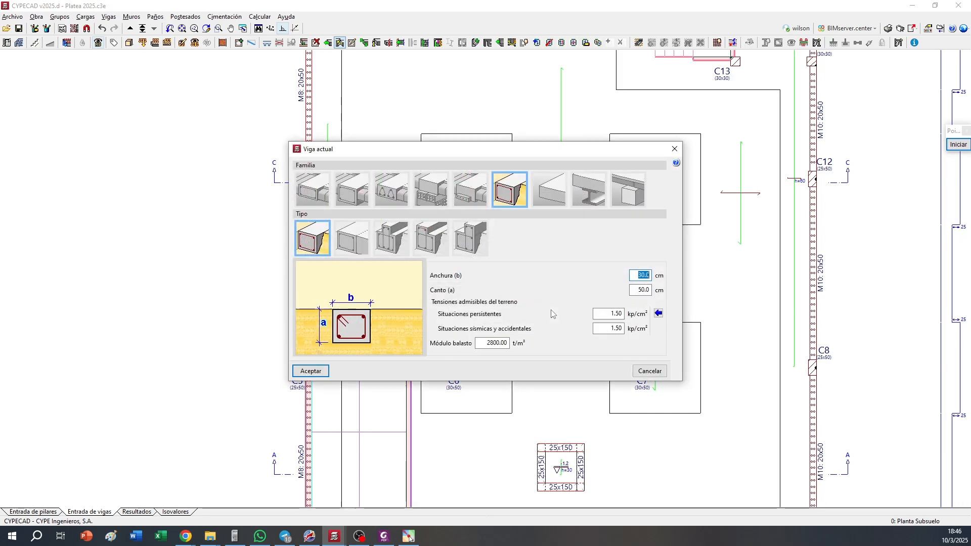
{"action": "key", "text": "Tab"}
{"action": "type", "text": "60"}
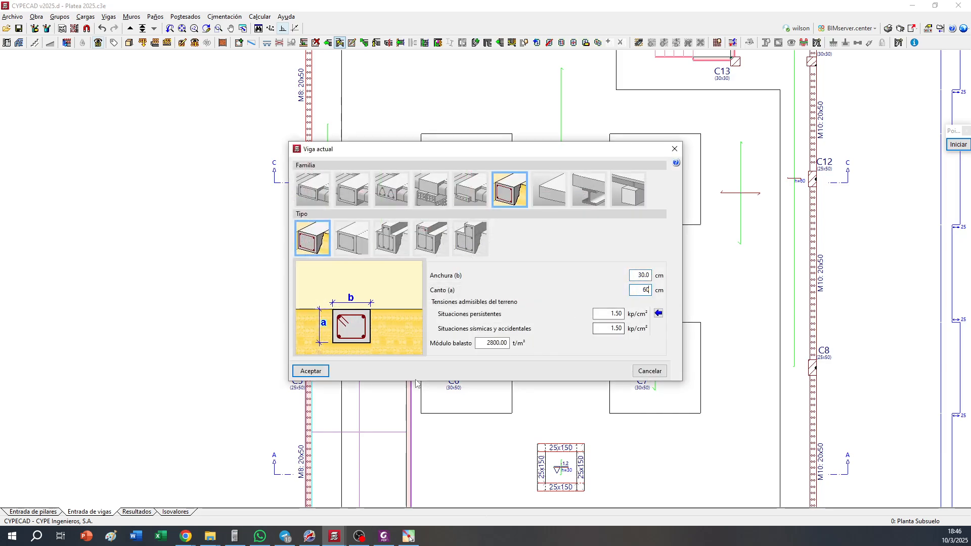
{"action": "left_click", "coordinate": [310, 370]}
{"action": "left_click", "coordinate": [438, 293]}
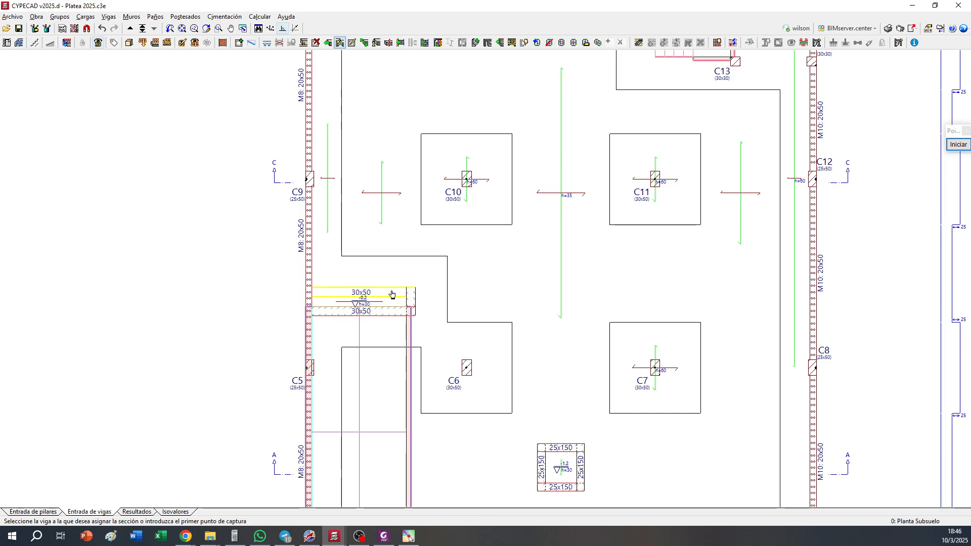
{"action": "left_click", "coordinate": [392, 295]}
{"action": "left_click", "coordinate": [381, 310]}
{"action": "scroll", "coordinate": [327, 325], "scroll_direction": "up", "scroll_amount": 1}
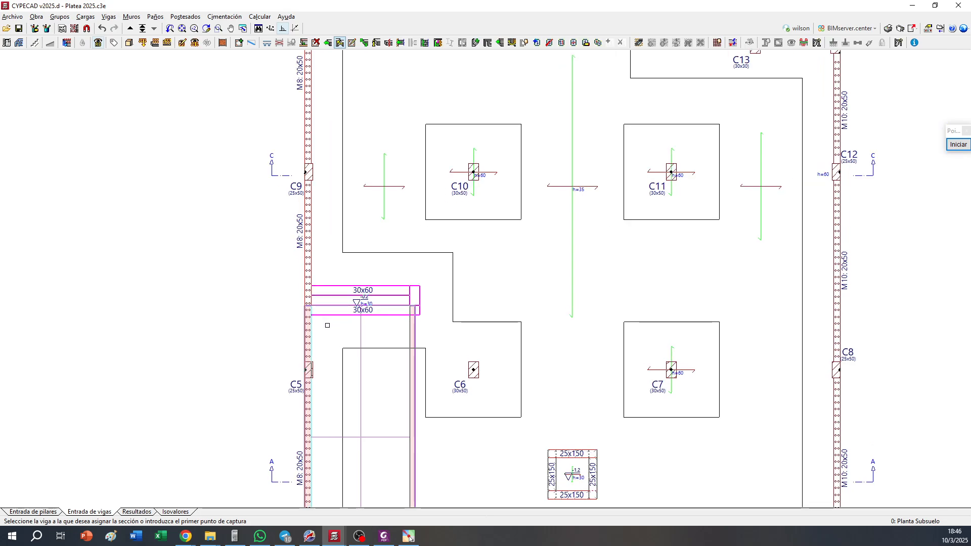
Check the level offset and fixity coefficient of the narrow slab panel between the two 30x60 beams, and accept its data
{"action": "scroll", "coordinate": [327, 325], "scroll_direction": "up", "scroll_amount": 1}
{"action": "left_click", "coordinate": [585, 42]}
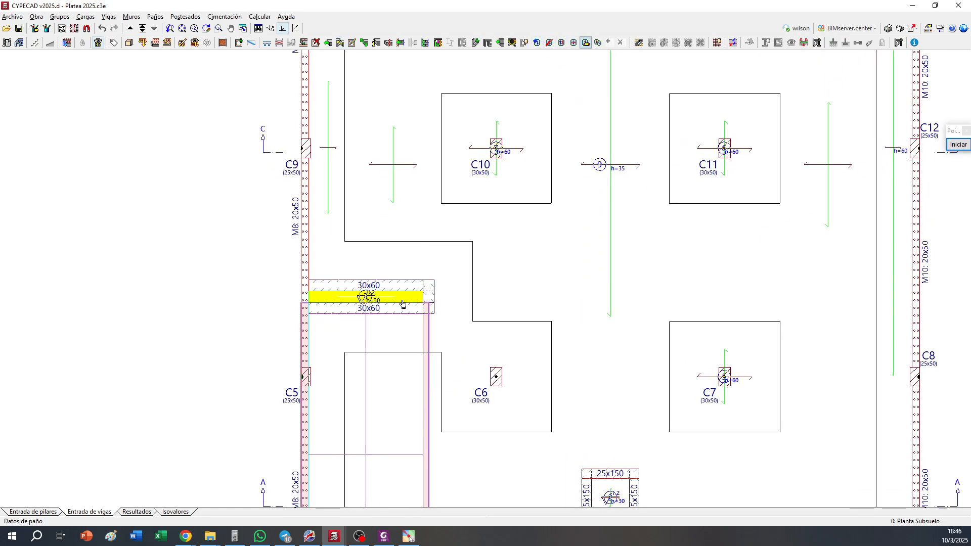
{"action": "left_click", "coordinate": [401, 304]}
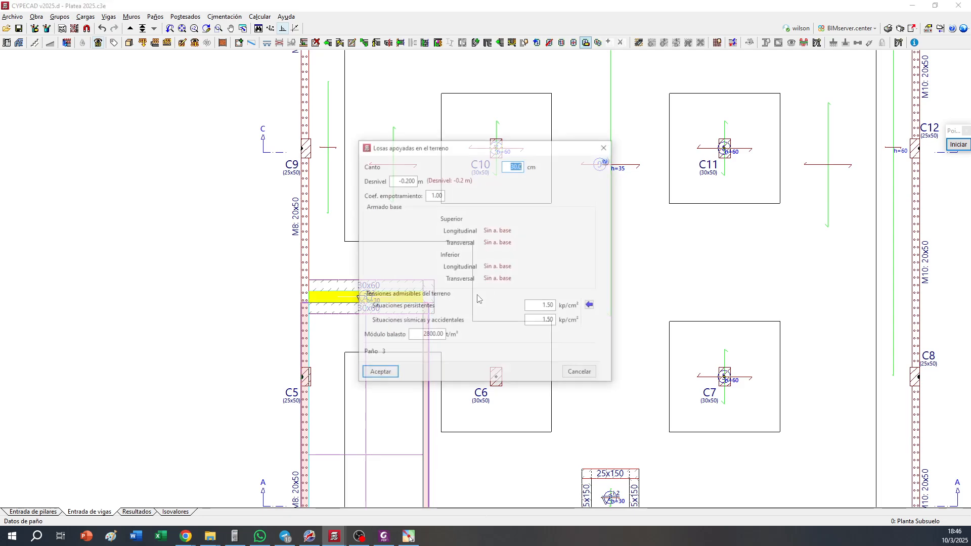
{"action": "left_click", "coordinate": [406, 181]}
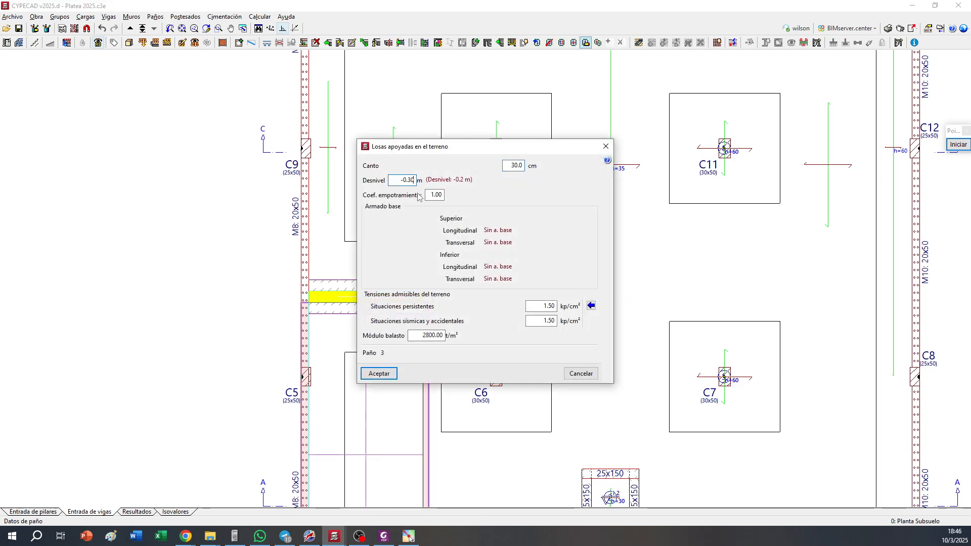
{"action": "left_click", "coordinate": [434, 195]}
{"action": "left_click", "coordinate": [379, 373]}
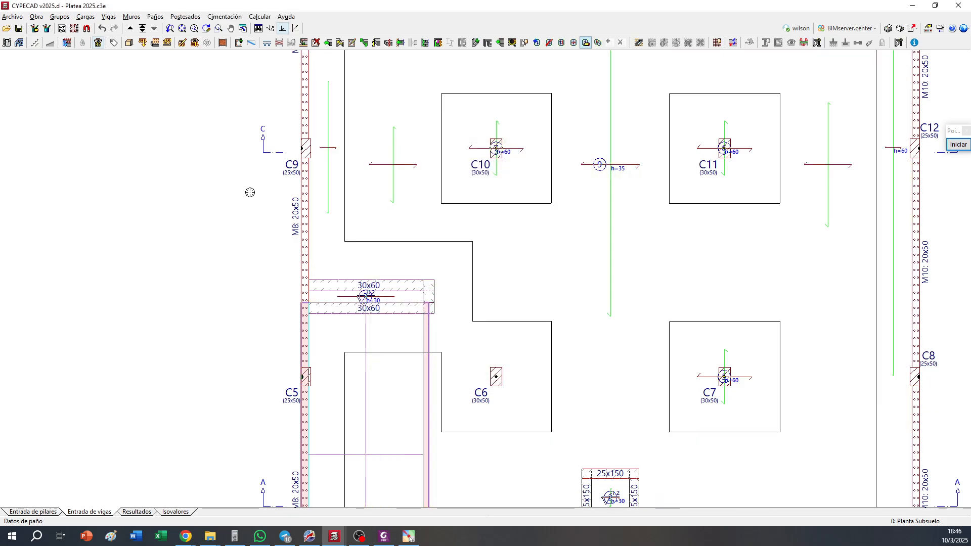
Open the 3D view of the building, inspect the two deepened 30x60 beams from below, and close the view
{"action": "left_click", "coordinate": [129, 43]}
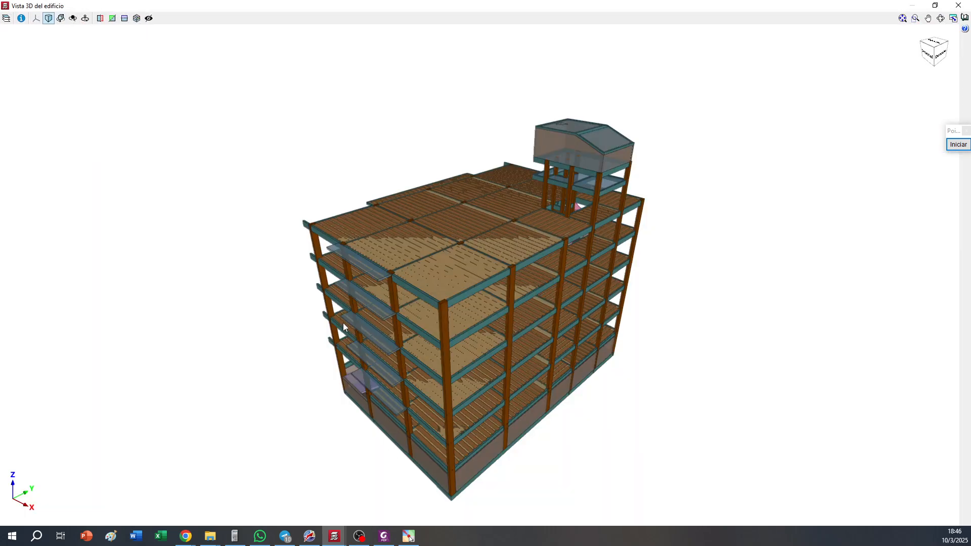
{"action": "left_click_drag", "start_coordinate": [342, 322], "coordinate": [682, 243]}
{"action": "scroll", "coordinate": [565, 395], "scroll_direction": "up", "scroll_amount": 5}
{"action": "scroll", "coordinate": [507, 419], "scroll_direction": "up", "scroll_amount": 3}
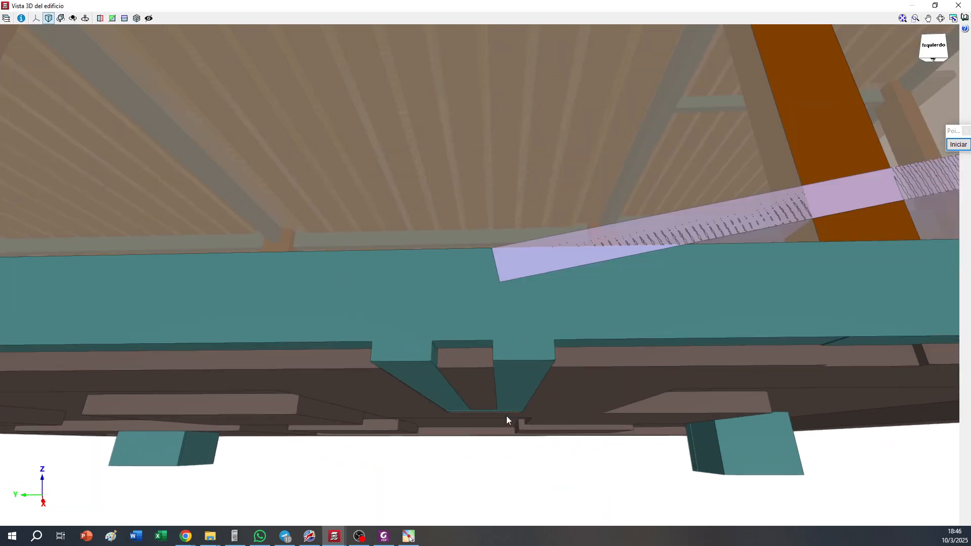
{"action": "left_click_drag", "start_coordinate": [465, 368], "coordinate": [568, 360]}
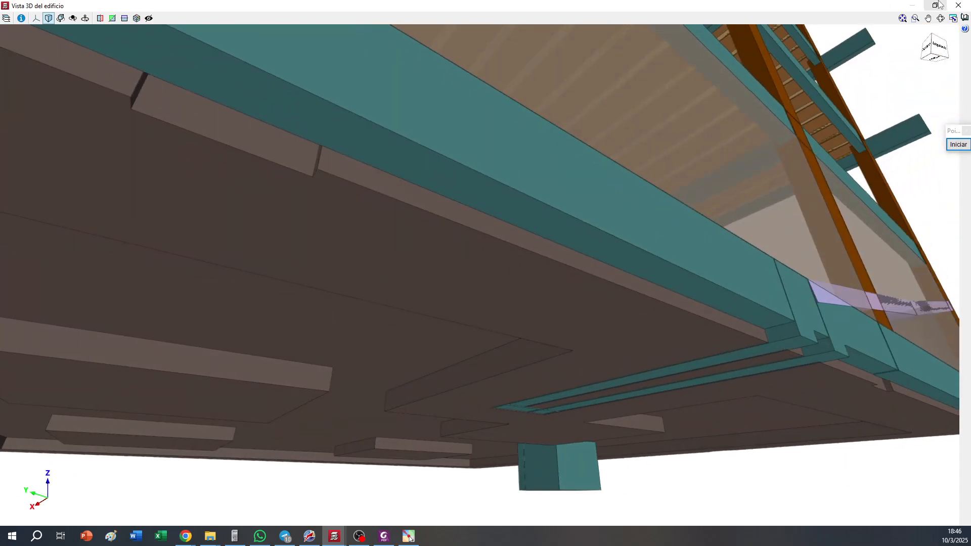
{"action": "left_click", "coordinate": [957, 5]}
Save the job, agreeing to make each shallower beam's depth equal to the 0.60 m slab thickness
{"action": "scroll", "coordinate": [289, 216], "scroll_direction": "down", "scroll_amount": 3}
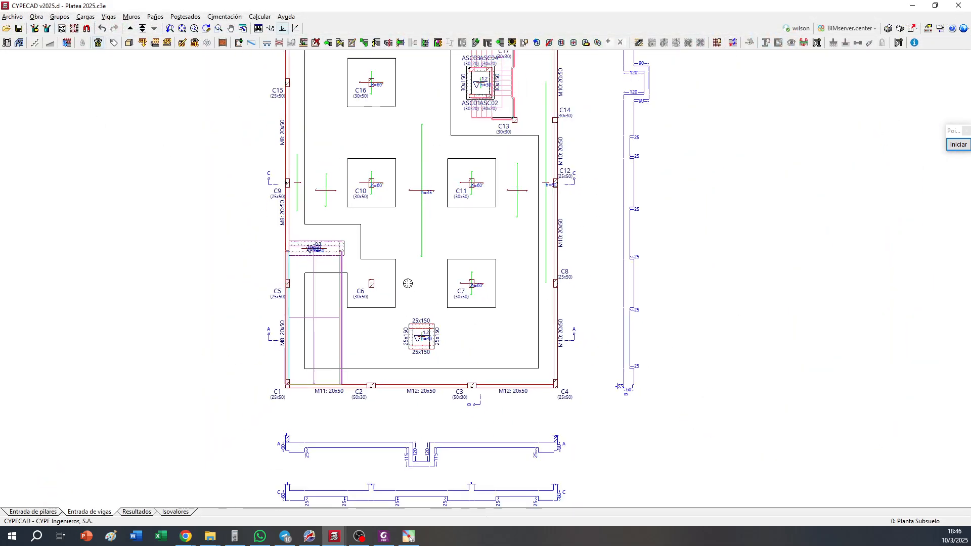
{"action": "middle_click_drag", "start_coordinate": [378, 217], "coordinate": [397, 285]}
{"action": "scroll", "coordinate": [394, 275], "scroll_direction": "down", "scroll_amount": 1}
{"action": "scroll", "coordinate": [381, 238], "scroll_direction": "up", "scroll_amount": 1}
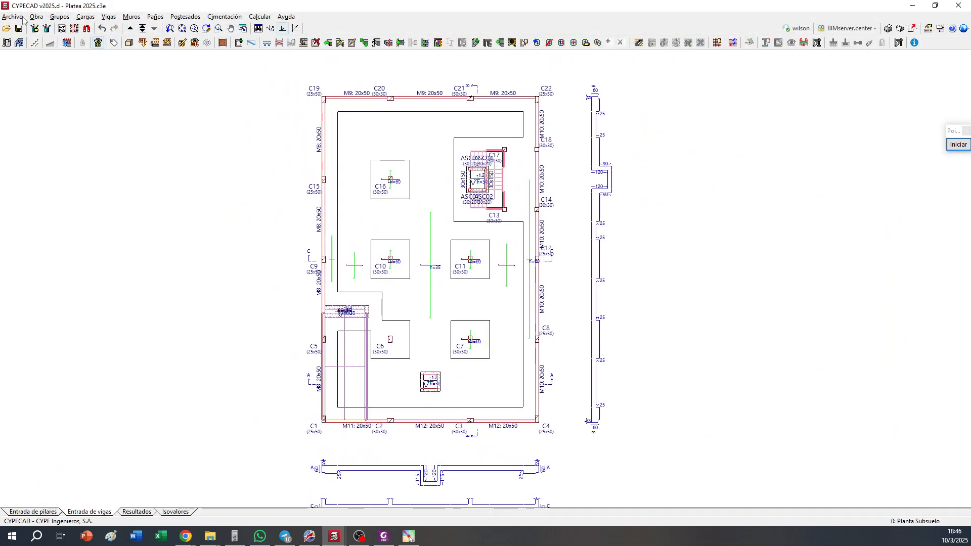
{"action": "left_click", "coordinate": [17, 29]}
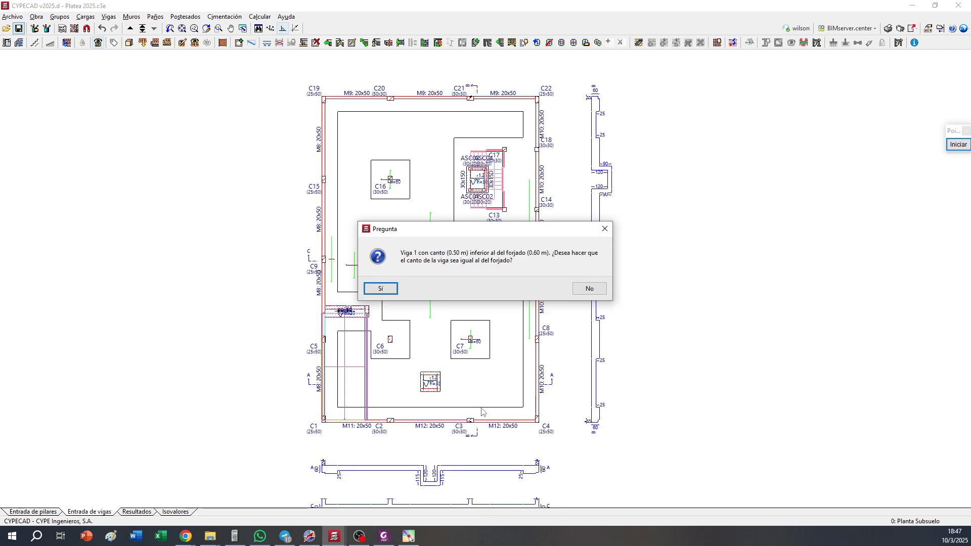
{"action": "left_click", "coordinate": [390, 285]}
{"action": "left_click", "coordinate": [390, 286]}
{"action": "left_click", "coordinate": [389, 286]}
{"action": "left_click", "coordinate": [389, 286]}
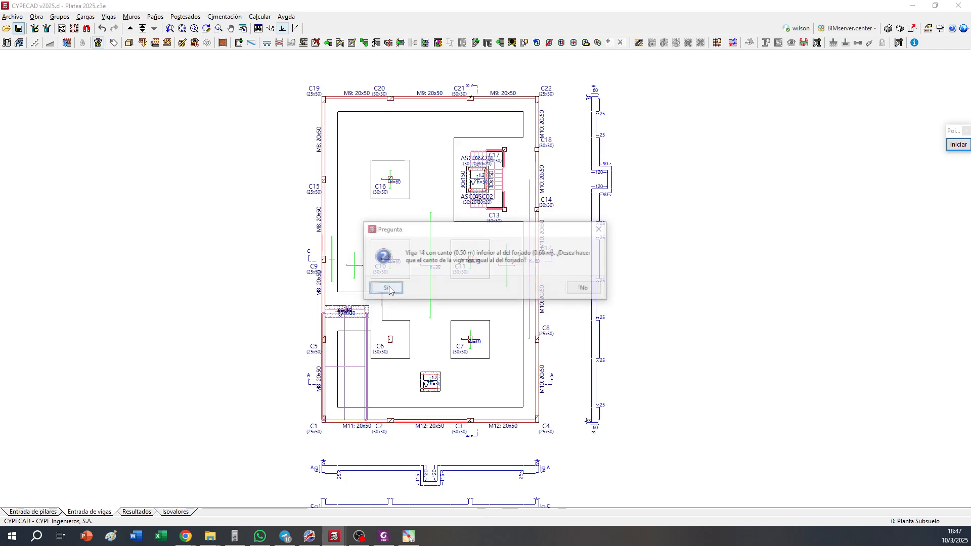
{"action": "left_click", "coordinate": [390, 287]}
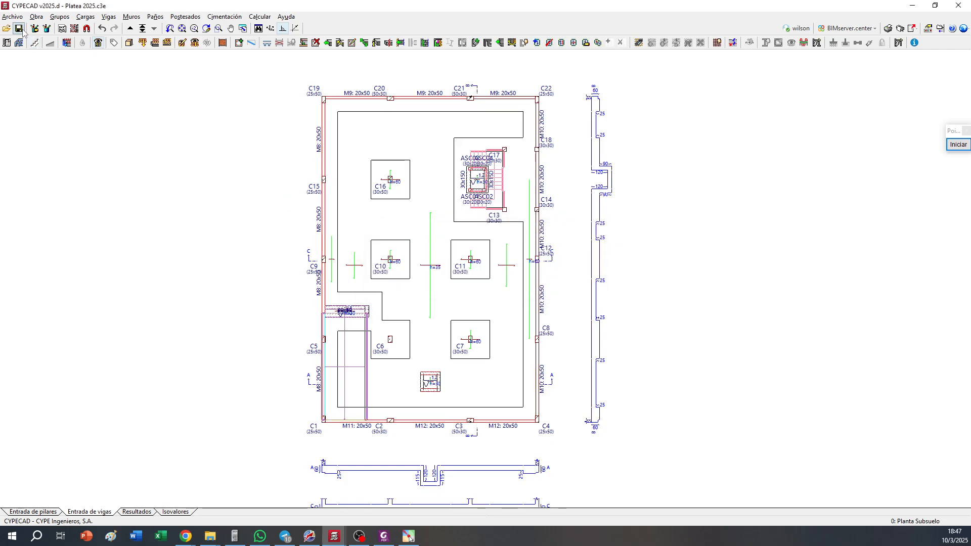
Open the 3D view of the building and examine the perimeter beams and slab underside from several angles, and close it
{"action": "left_click", "coordinate": [128, 43]}
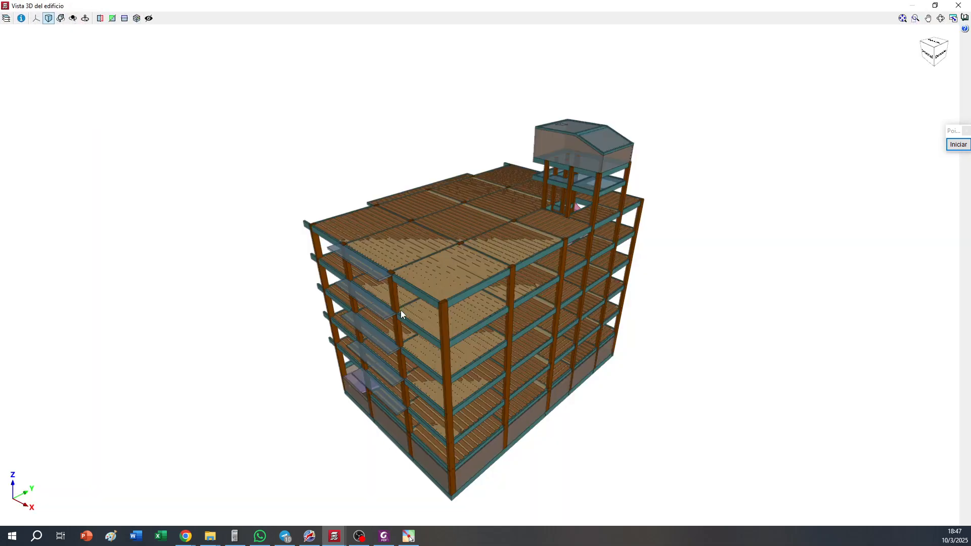
{"action": "middle_click_drag", "start_coordinate": [401, 311], "coordinate": [530, 216]}
{"action": "scroll", "coordinate": [442, 311], "scroll_direction": "up", "scroll_amount": 4}
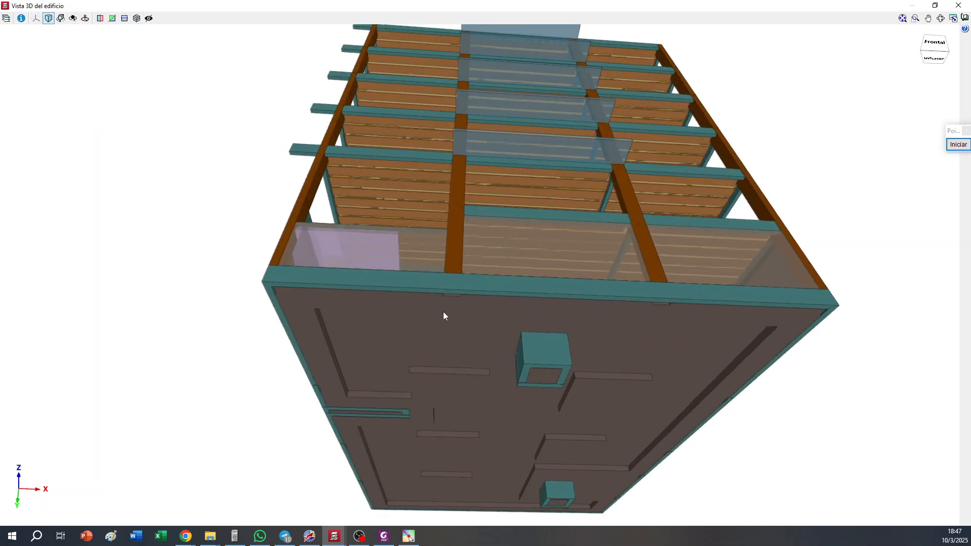
{"action": "middle_click_drag", "start_coordinate": [477, 313], "coordinate": [299, 375]}
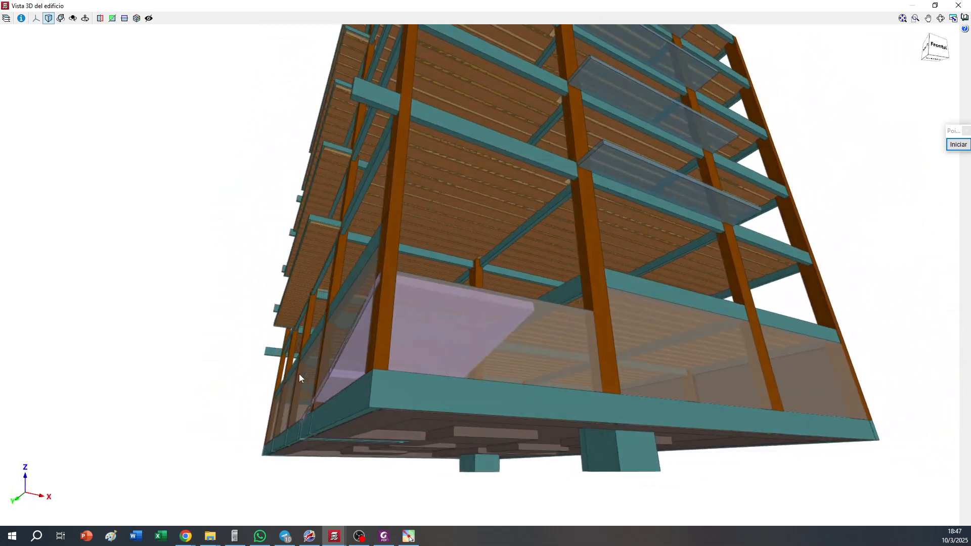
{"action": "left_click", "coordinate": [958, 5]}
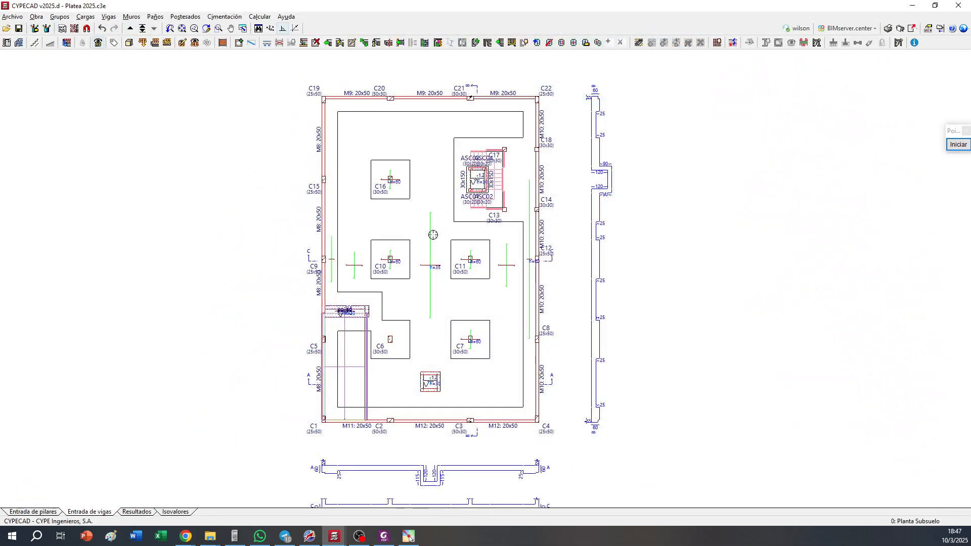
Assign a ballast modulus of 2300 t/m³ and allowable ground stresses of 1.50 kp/cm² to all foundation beams
{"action": "left_click", "coordinate": [112, 18]}
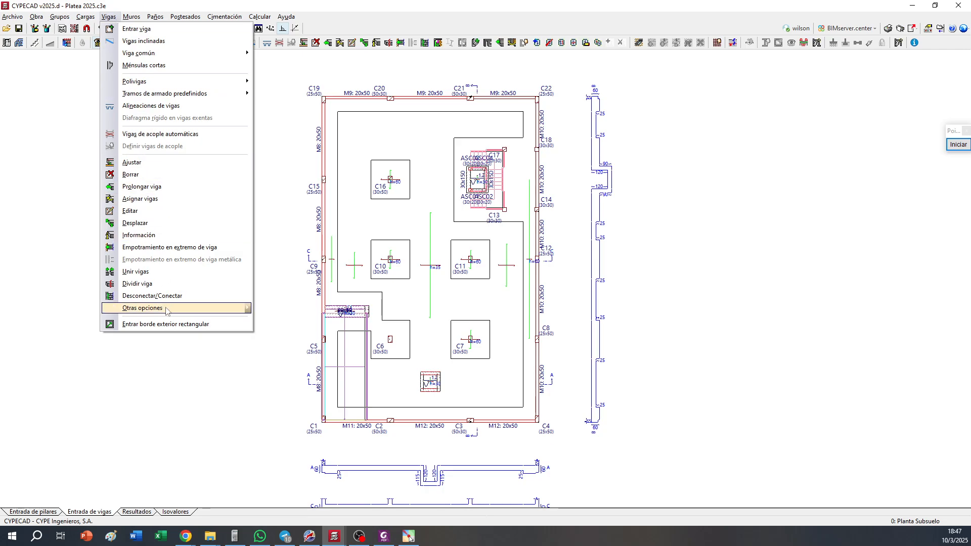
{"action": "mouse_move", "coordinate": [169, 309]}
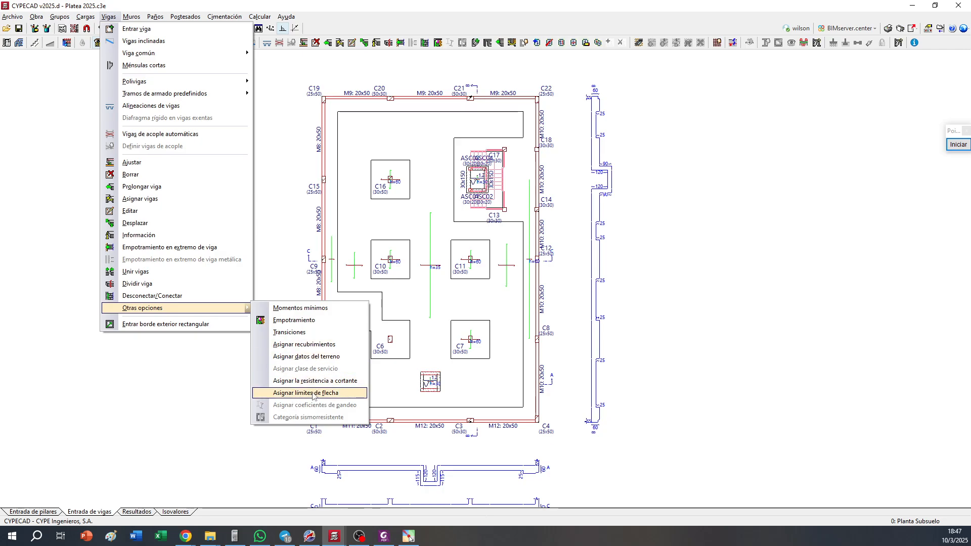
{"action": "left_click", "coordinate": [326, 357]}
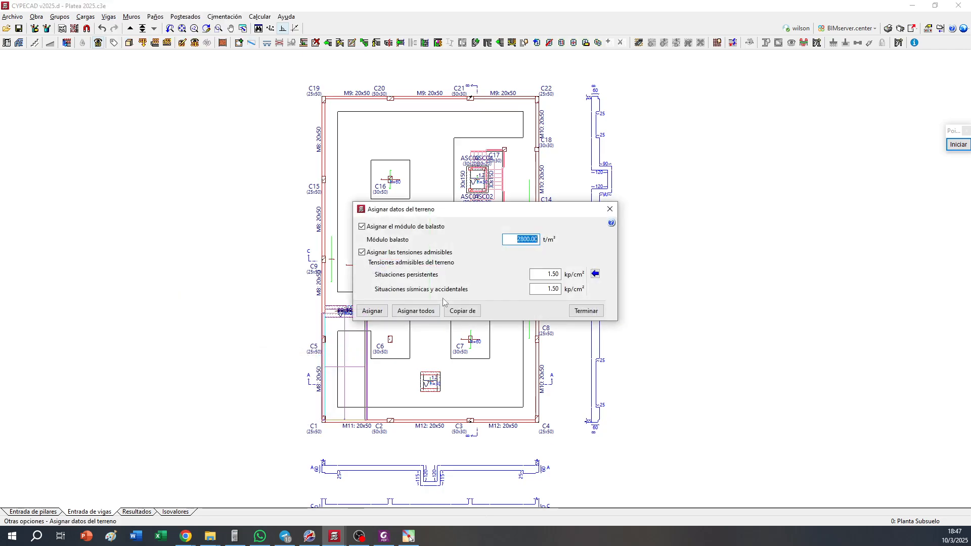
{"action": "type", "text": "2300"}
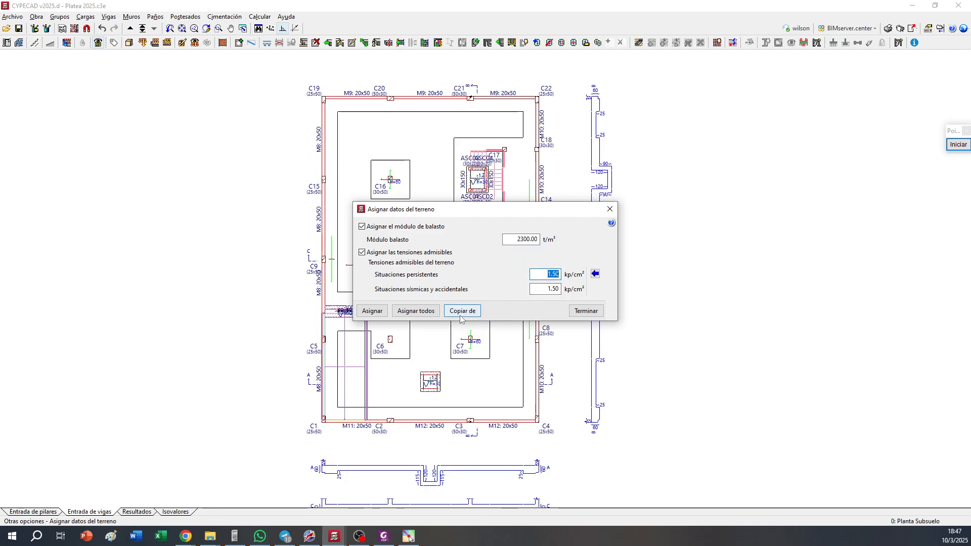
{"action": "left_click", "coordinate": [409, 311]}
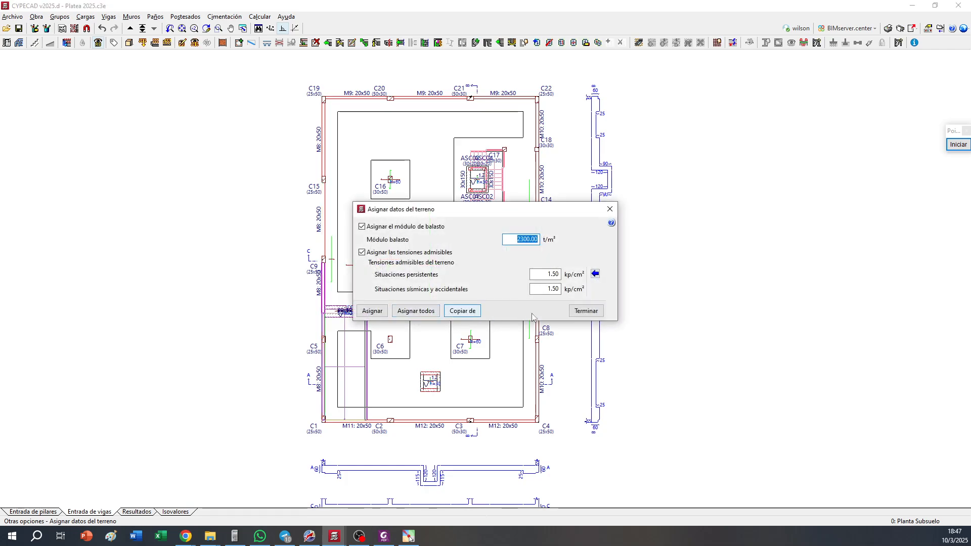
{"action": "left_click", "coordinate": [585, 311]}
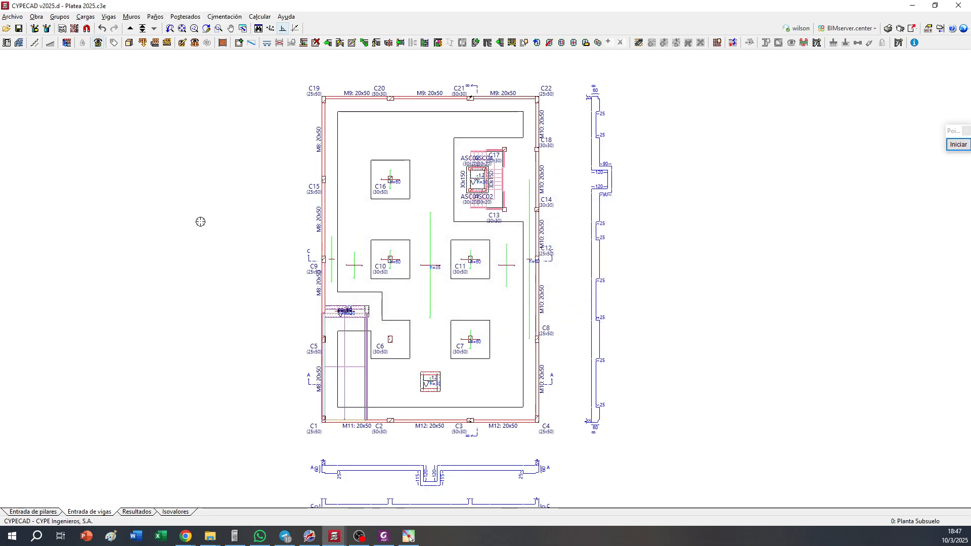
Calculate the job including the foundation with the current sizing options, dismiss the final report and display the results plan
{"action": "left_click", "coordinate": [260, 16]}
{"action": "left_click", "coordinate": [273, 28]}
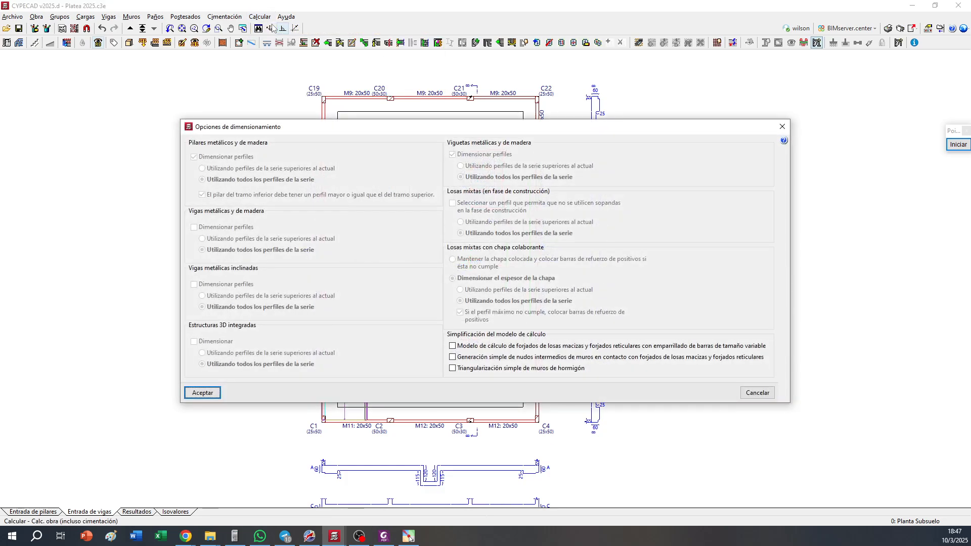
{"action": "left_click", "coordinate": [202, 394]}
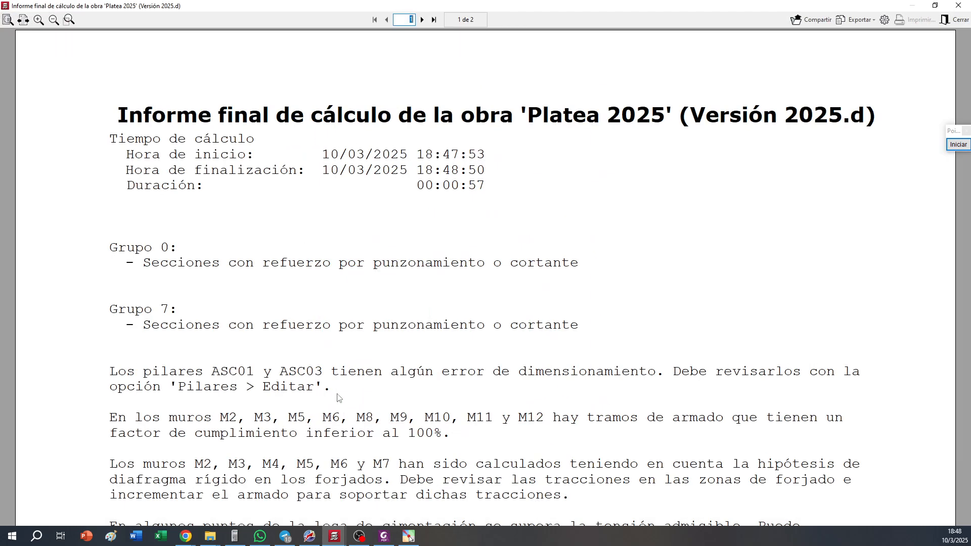
{"action": "left_click", "coordinate": [958, 6]}
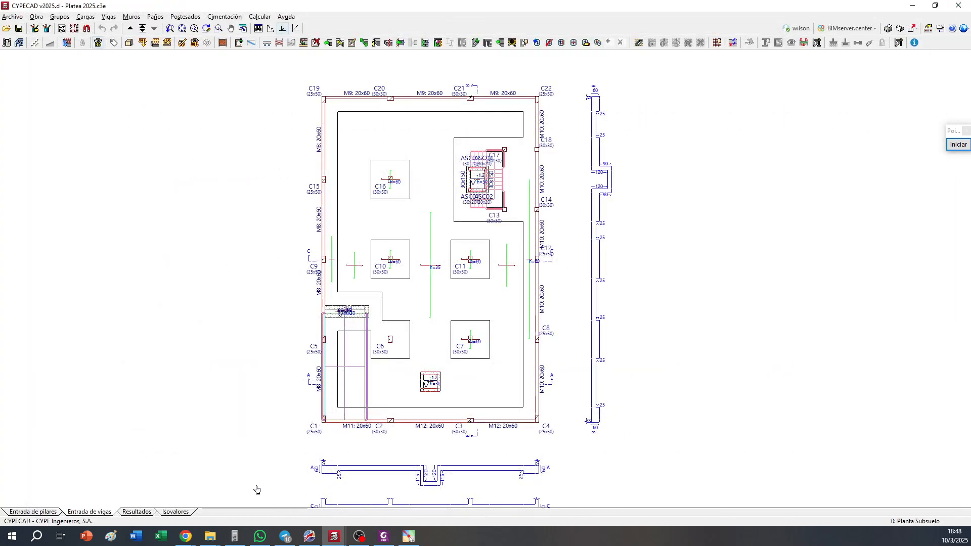
{"action": "left_click", "coordinate": [141, 512]}
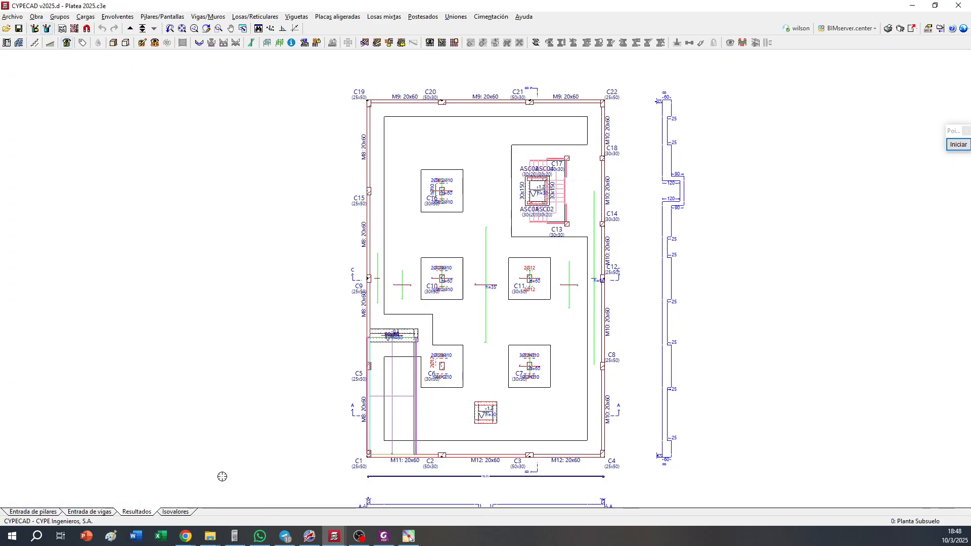
Examine the reinforcement labels around columns C6, C7, C10, C11 and C16 within the thickened slab zones
{"action": "scroll", "coordinate": [550, 300], "scroll_direction": "up", "scroll_amount": 5}
{"action": "scroll", "coordinate": [550, 300], "scroll_direction": "up", "scroll_amount": 3}
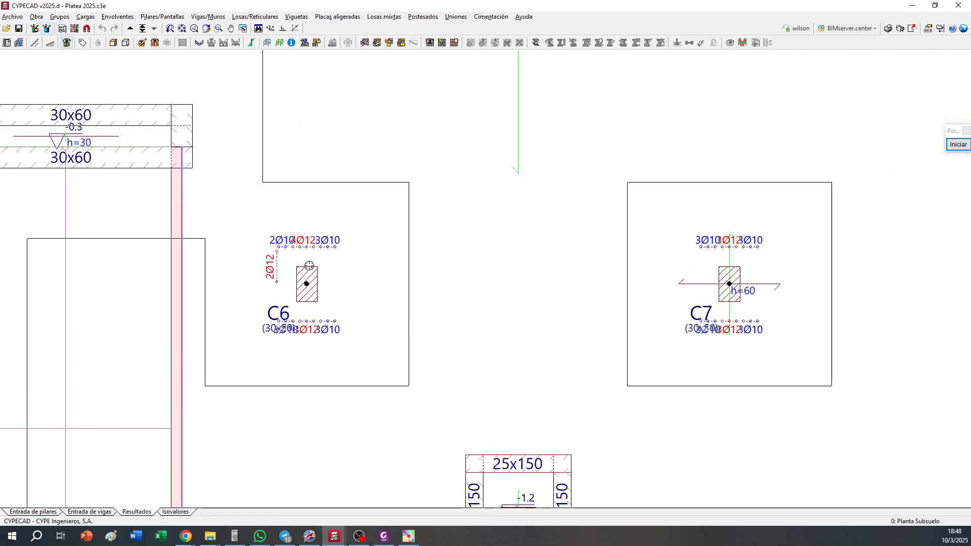
{"action": "middle_click_drag", "start_coordinate": [359, 114], "coordinate": [381, 276]}
{"action": "middle_click_drag", "start_coordinate": [354, 131], "coordinate": [351, 381]}
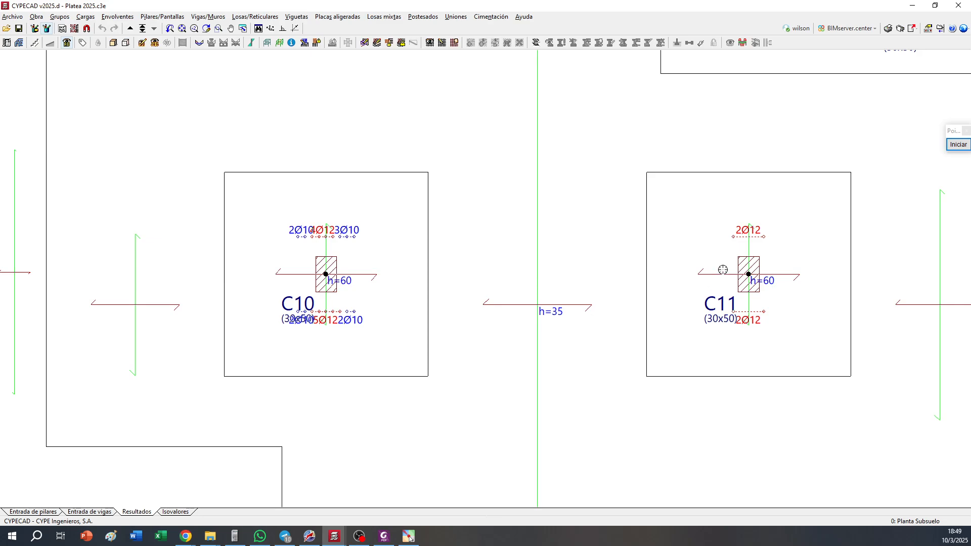
{"action": "middle_click_drag", "start_coordinate": [310, 109], "coordinate": [354, 334]}
{"action": "middle_click_drag", "start_coordinate": [318, 62], "coordinate": [340, 248]}
{"action": "scroll", "coordinate": [341, 247], "scroll_direction": "down", "scroll_amount": 3}
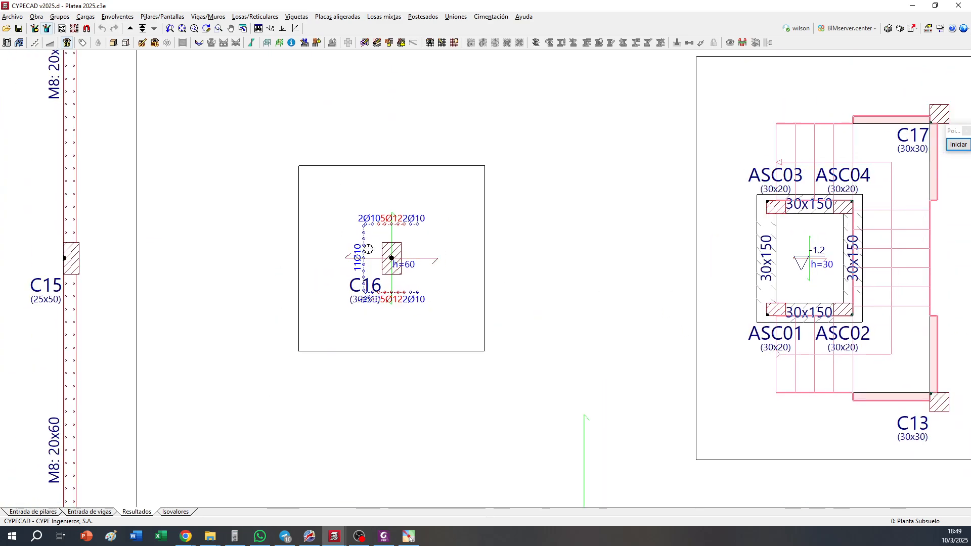
Display the punching shear check perimeters around the slab's columns and examine them across the whole plan
{"action": "left_click", "coordinate": [535, 43]}
{"action": "middle_click_drag", "start_coordinate": [487, 282], "coordinate": [490, 143]}
{"action": "middle_click_drag", "start_coordinate": [480, 309], "coordinate": [501, 250]}
{"action": "scroll", "coordinate": [501, 250], "scroll_direction": "down", "scroll_amount": 1}
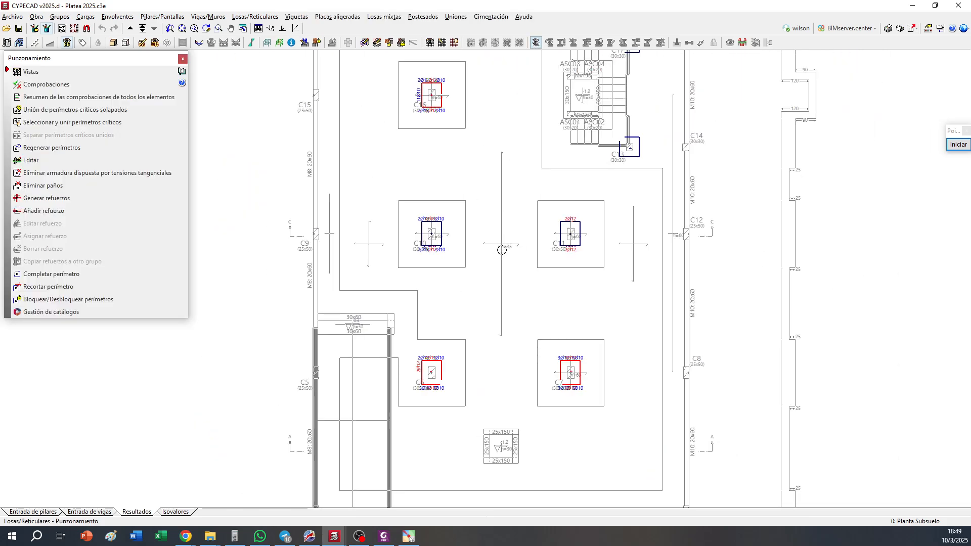
{"action": "middle_click_drag", "start_coordinate": [452, 361], "coordinate": [455, 383]}
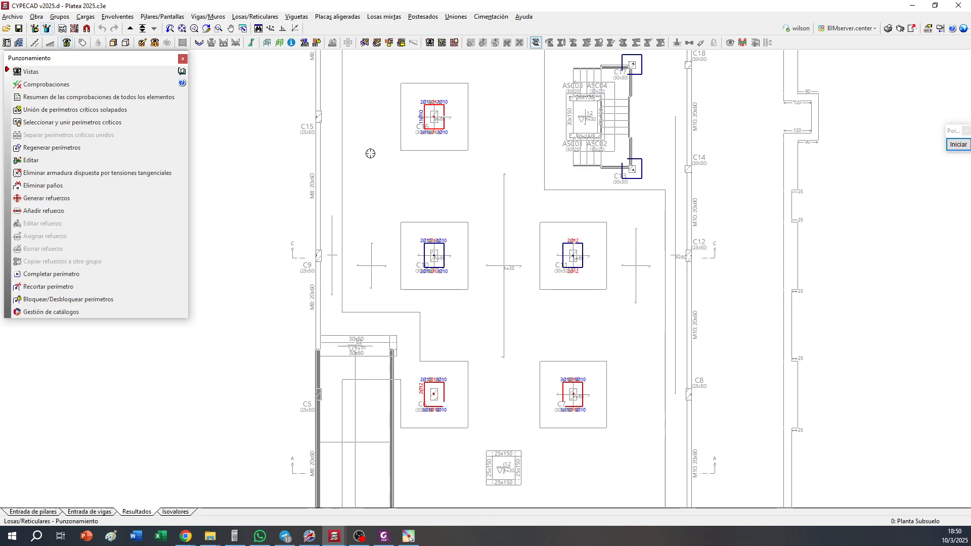
Show the slab's Z displacement isovalues for the combination PP+CM+Qa as filled colour contours
{"action": "left_click", "coordinate": [177, 512]}
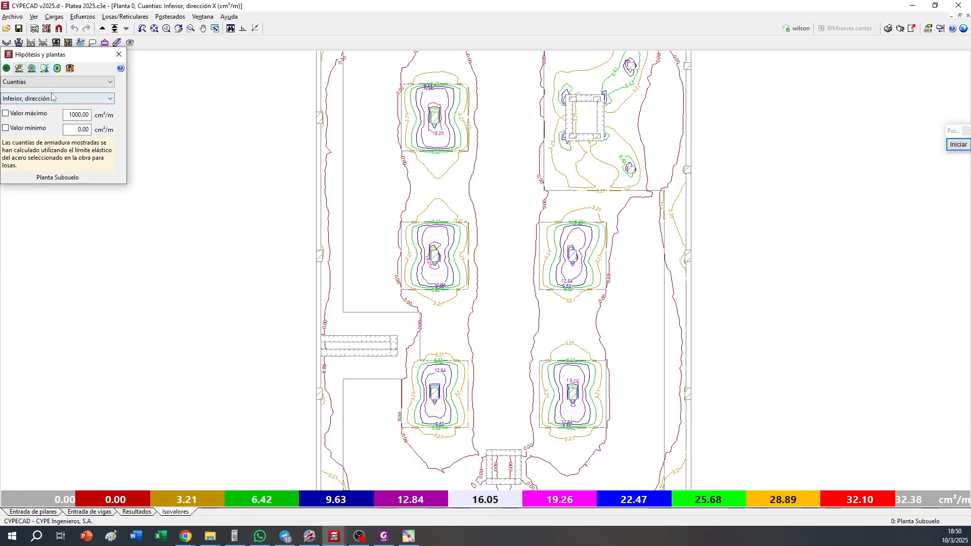
{"action": "left_click", "coordinate": [56, 82]}
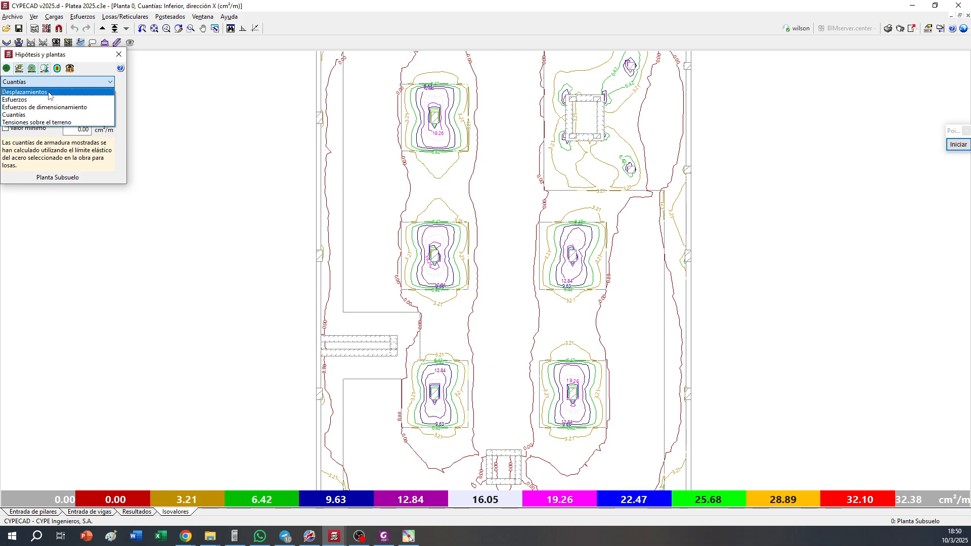
{"action": "left_click", "coordinate": [30, 92]}
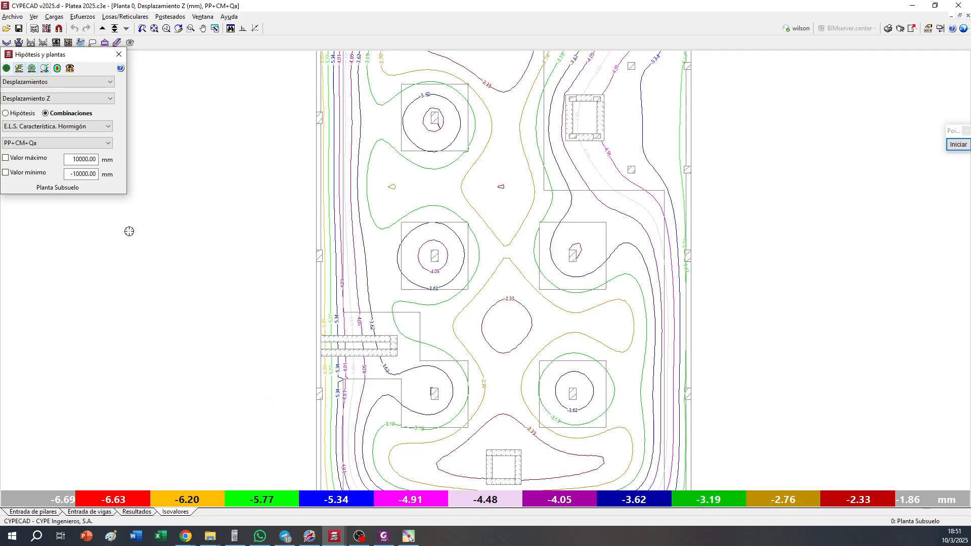
{"action": "left_click", "coordinate": [7, 70]}
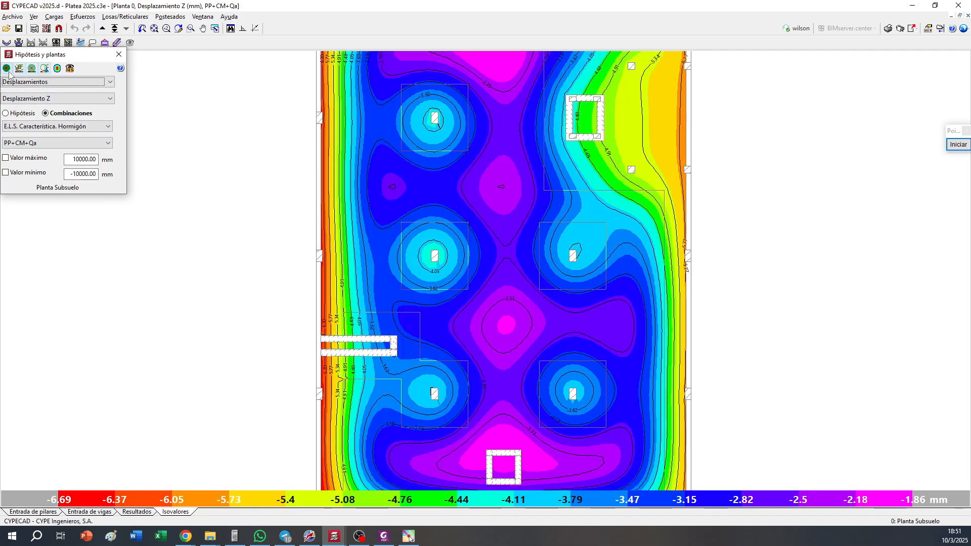
{"action": "middle_click_drag", "start_coordinate": [454, 330], "coordinate": [448, 294]}
{"action": "scroll", "coordinate": [448, 295], "scroll_direction": "down", "scroll_amount": 2}
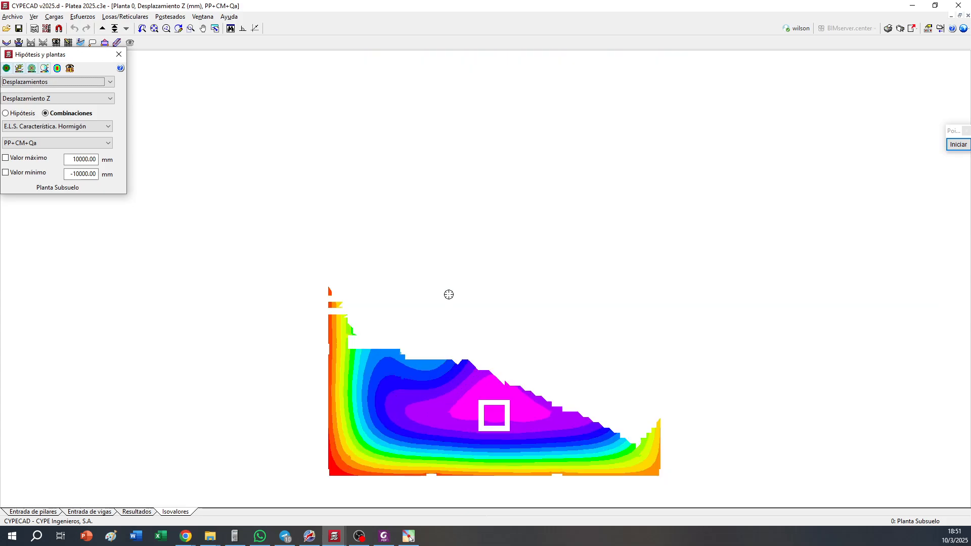
Display the maximum ground stress contours under the slab and examine them around the elevator pit
{"action": "left_click", "coordinate": [79, 100]}
{"action": "left_click", "coordinate": [79, 96]}
{"action": "left_click", "coordinate": [78, 82]}
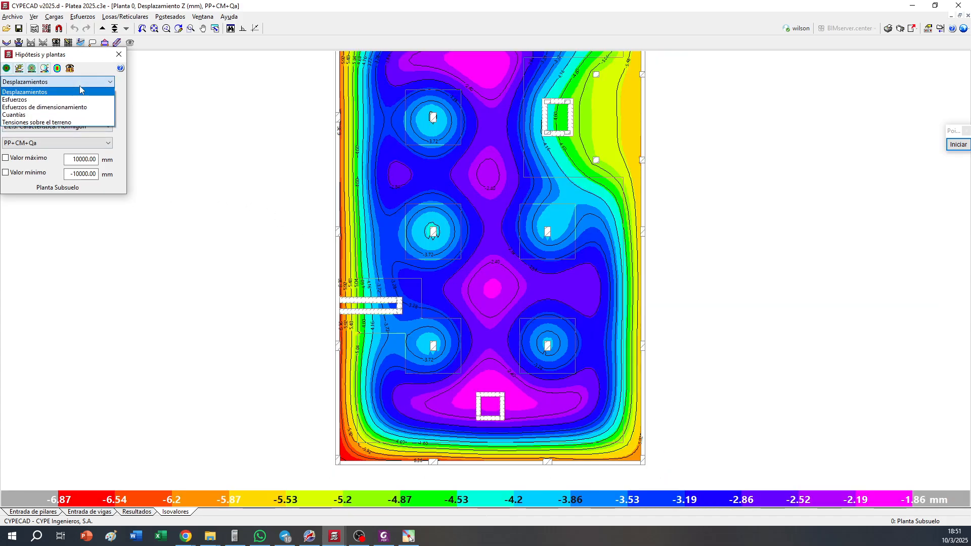
{"action": "left_click", "coordinate": [69, 124]}
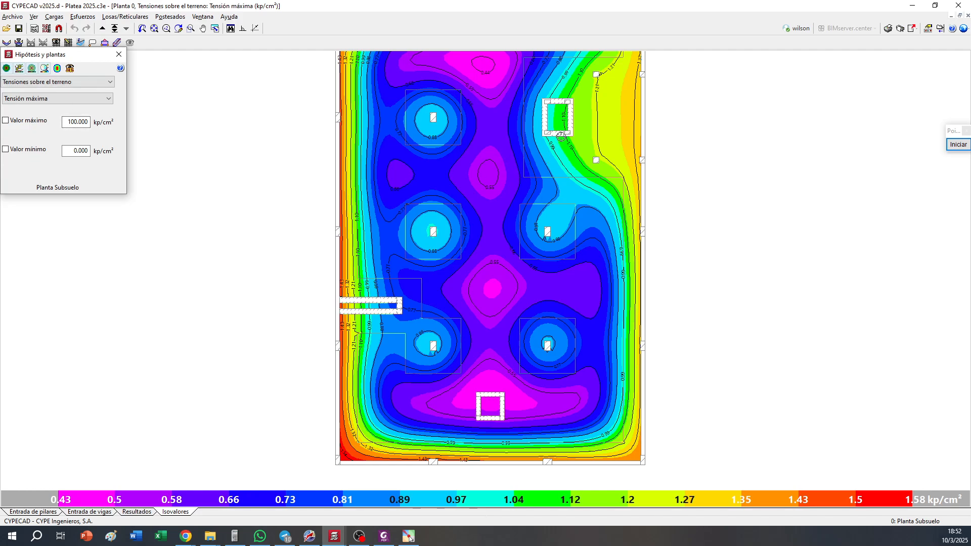
{"action": "middle_click_drag", "start_coordinate": [540, 142], "coordinate": [510, 161]}
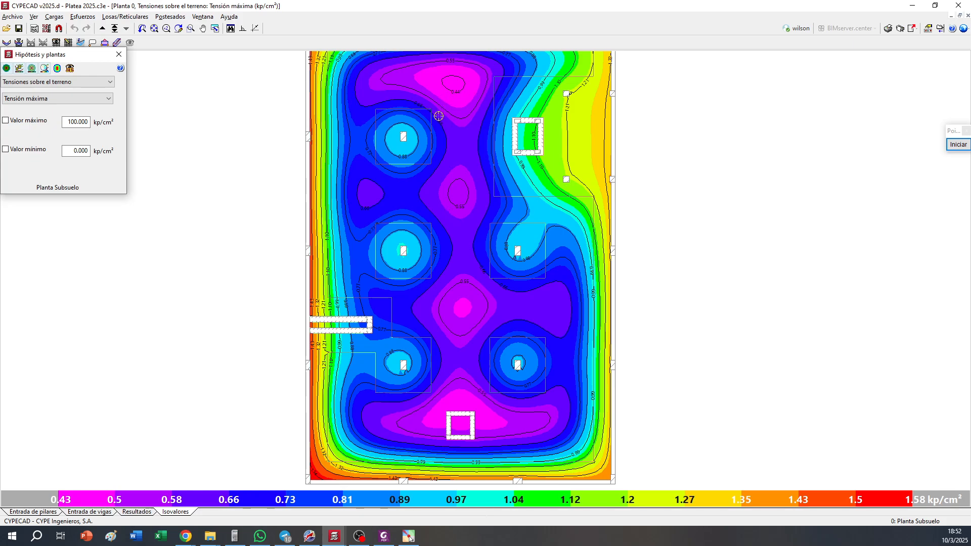
Show the required bottom reinforcement in the X direction as isolines without colour fill and examine the whole slab
{"action": "left_click", "coordinate": [74, 85]}
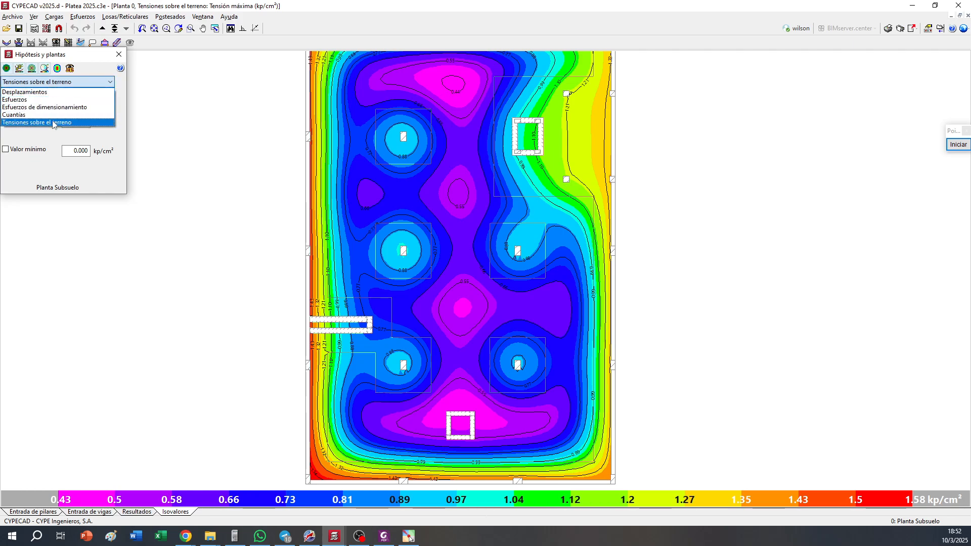
{"action": "left_click", "coordinate": [53, 114]}
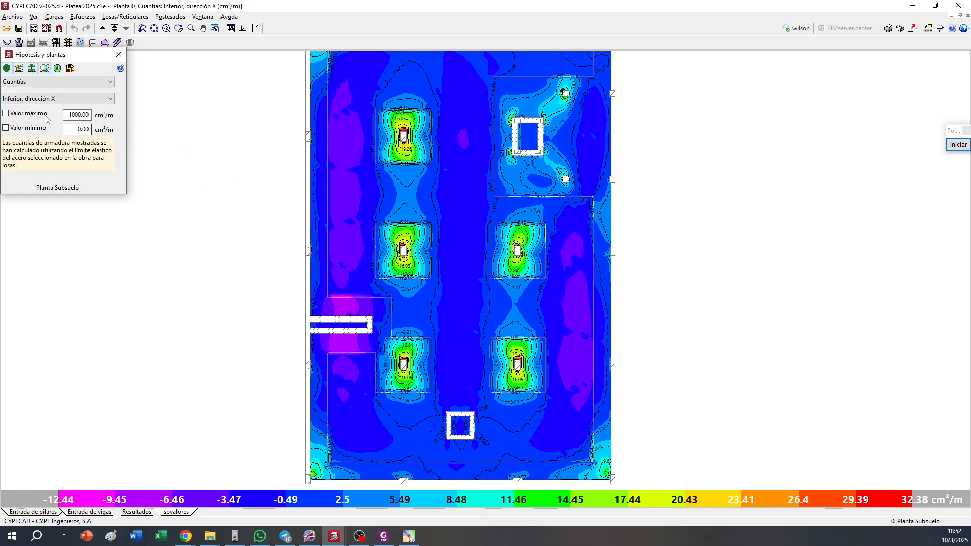
{"action": "left_click", "coordinate": [7, 68]}
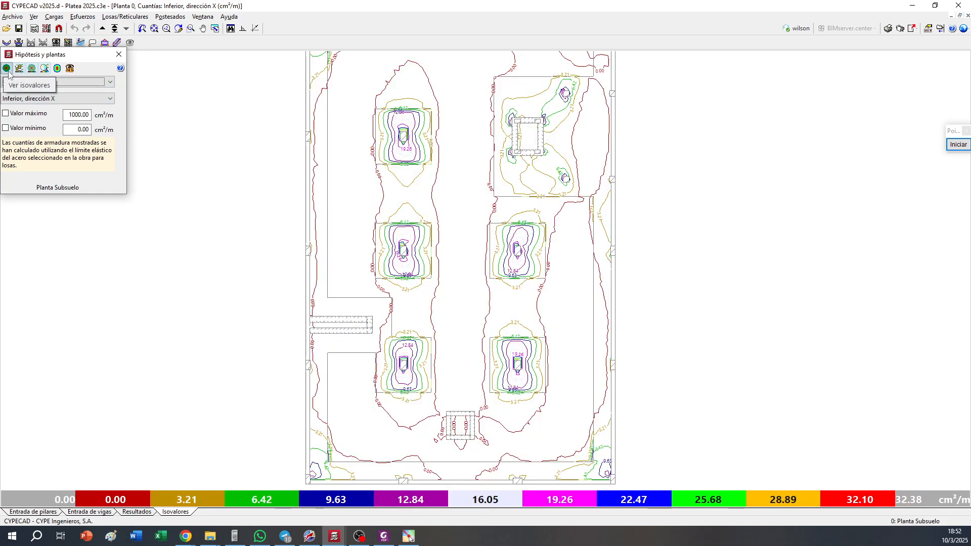
{"action": "scroll", "coordinate": [429, 433], "scroll_direction": "up", "scroll_amount": 2}
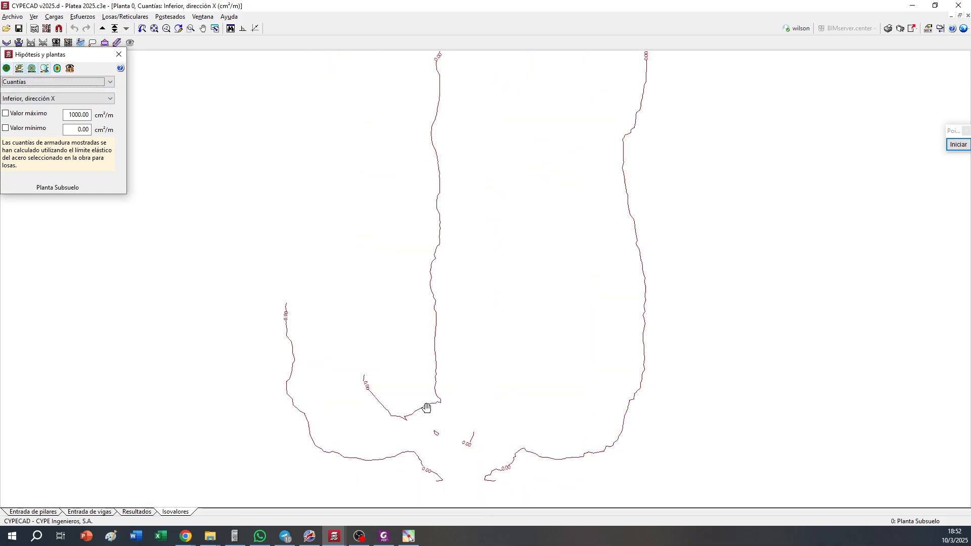
{"action": "middle_click_drag", "start_coordinate": [368, 235], "coordinate": [364, 325]}
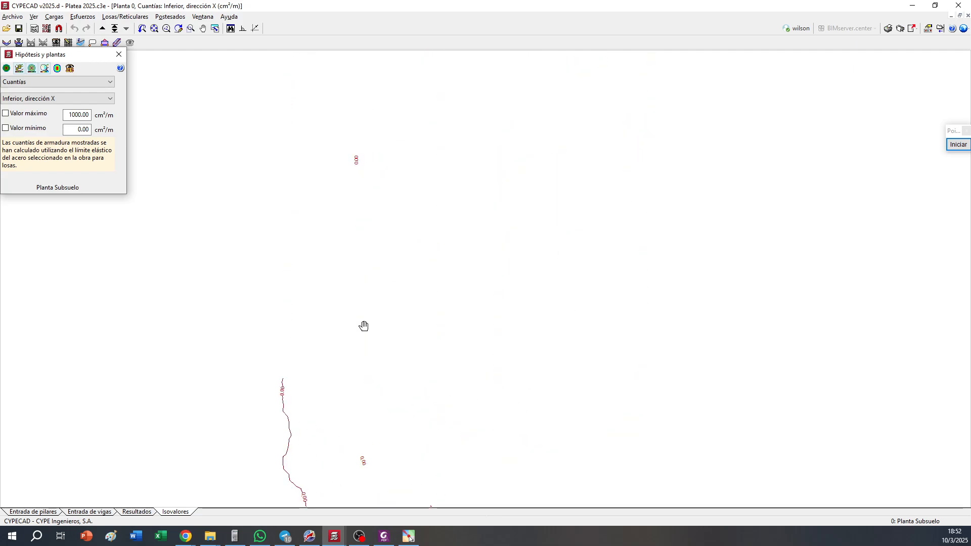
{"action": "scroll", "coordinate": [348, 260], "scroll_direction": "down", "scroll_amount": 1}
{"action": "scroll", "coordinate": [393, 264], "scroll_direction": "down", "scroll_amount": 1}
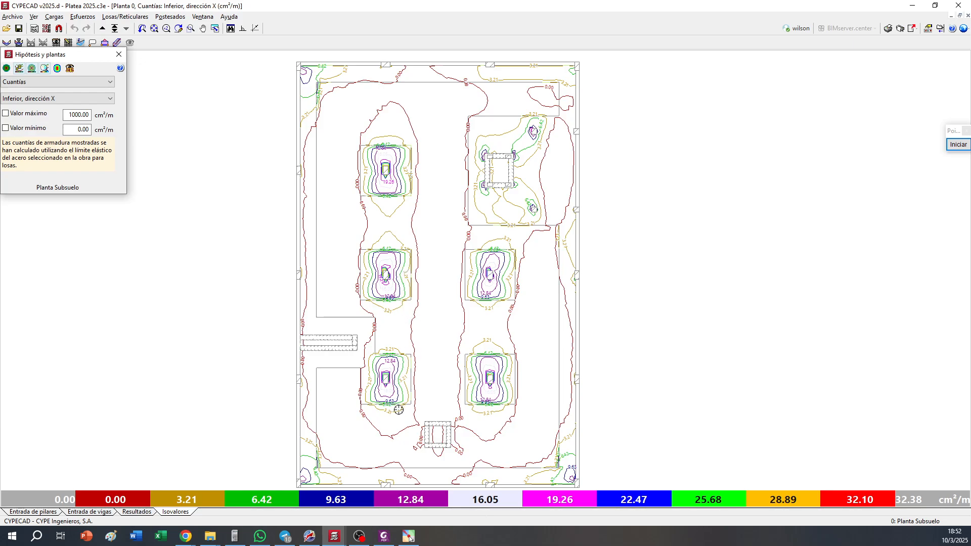
Mark the thinner slab areas between the thickened column zones with red rectangles in the screen annotation tool, and end the annotation
{"action": "left_click", "coordinate": [957, 145]}
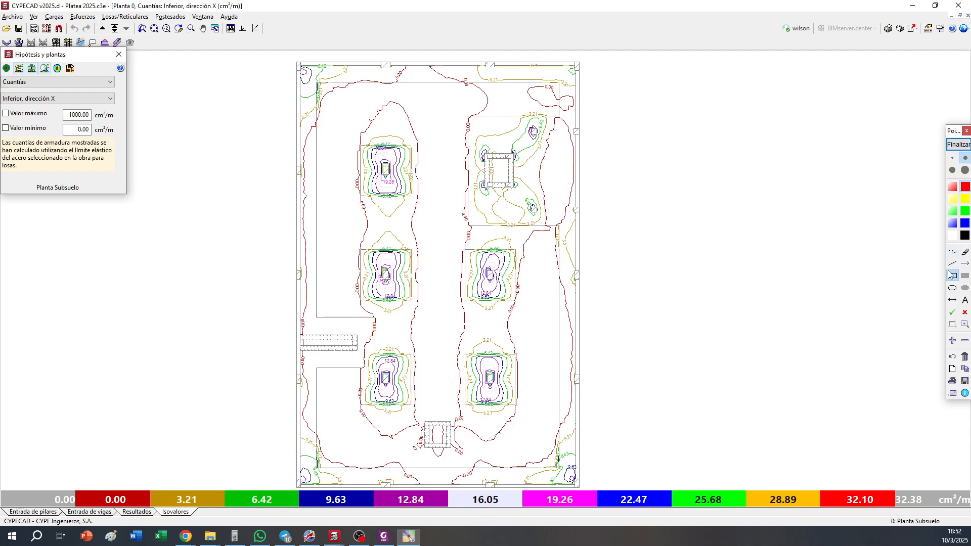
{"action": "mouse_move", "coordinate": [316, 82]}
{"action": "left_mouse_down"}
{"action": "mouse_move", "coordinate": [386, 303]}
{"action": "mouse_move", "coordinate": [362, 310]}
{"action": "left_mouse_up"}
{"action": "left_click_drag", "start_coordinate": [360, 82], "coordinate": [550, 113]}
{"action": "left_click_drag", "start_coordinate": [471, 117], "coordinate": [462, 424]}
{"action": "left_click_drag", "start_coordinate": [559, 356], "coordinate": [376, 304]}
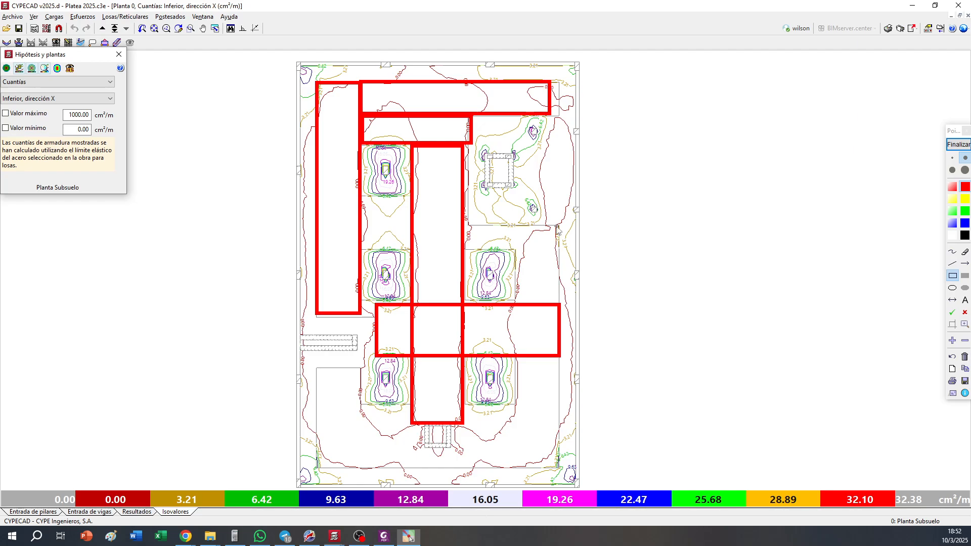
{"action": "left_click_drag", "start_coordinate": [558, 258], "coordinate": [407, 224]}
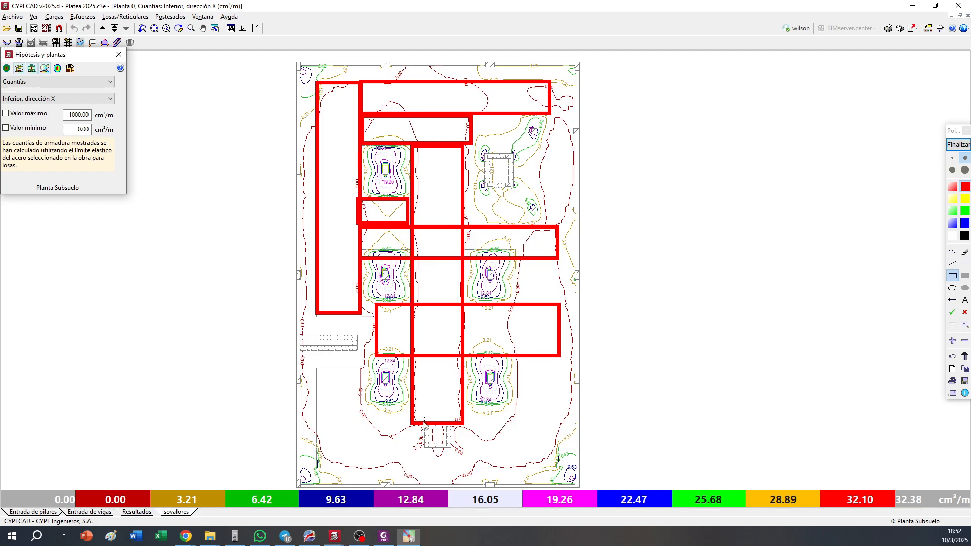
{"action": "mouse_move", "coordinate": [316, 370]}
{"action": "left_mouse_down"}
{"action": "mouse_move", "coordinate": [347, 410]}
{"action": "mouse_move", "coordinate": [359, 468]}
{"action": "mouse_move", "coordinate": [413, 408]}
{"action": "left_mouse_up"}
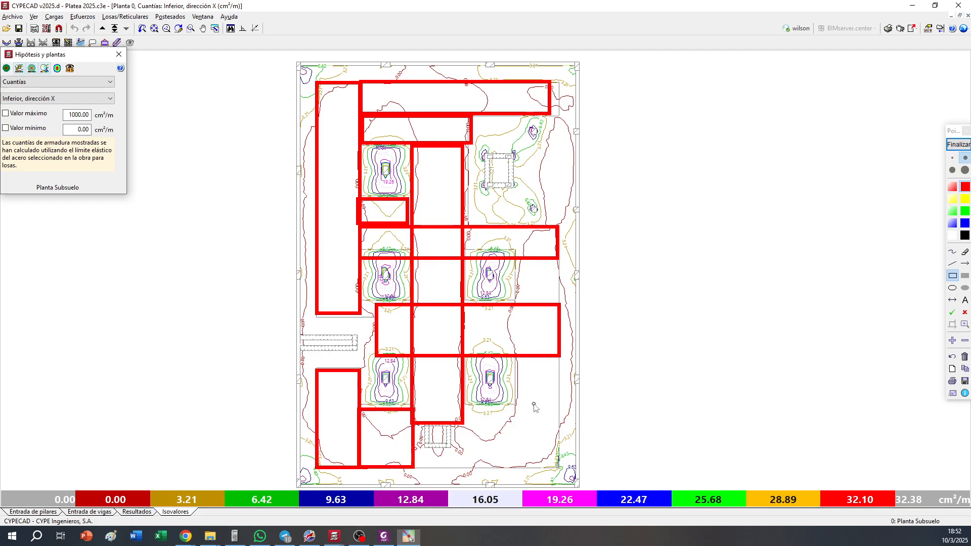
{"action": "left_click_drag", "start_coordinate": [556, 403], "coordinate": [409, 467]}
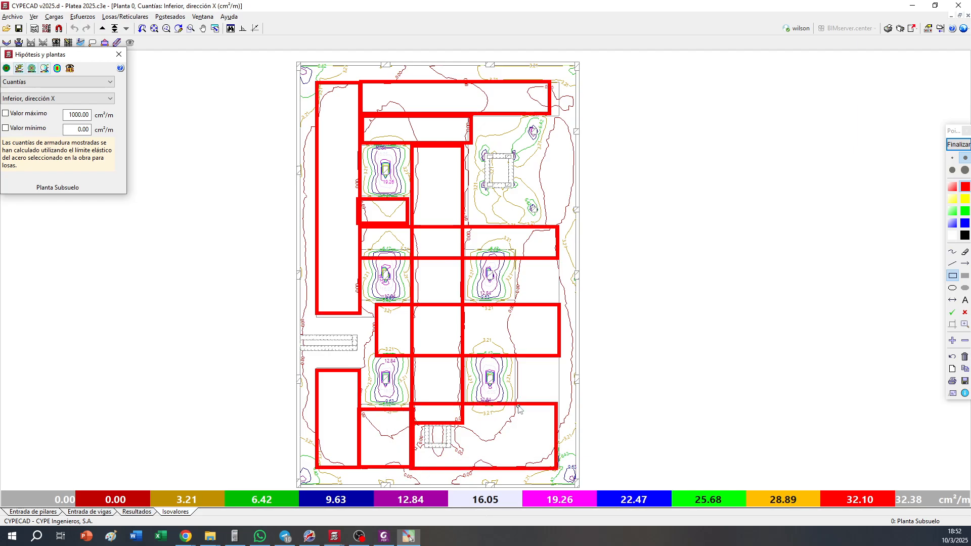
{"action": "left_click_drag", "start_coordinate": [517, 401], "coordinate": [557, 356]}
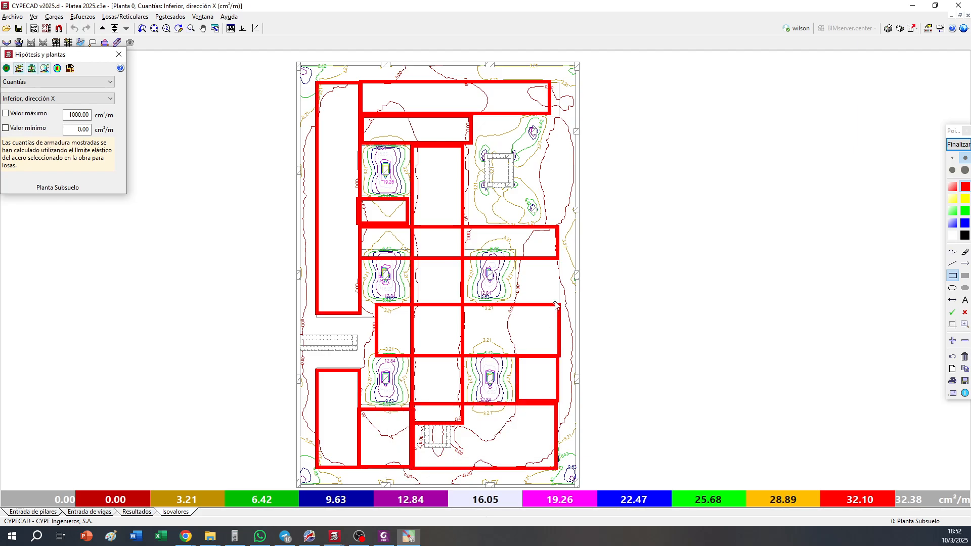
{"action": "left_click_drag", "start_coordinate": [561, 303], "coordinate": [517, 258]}
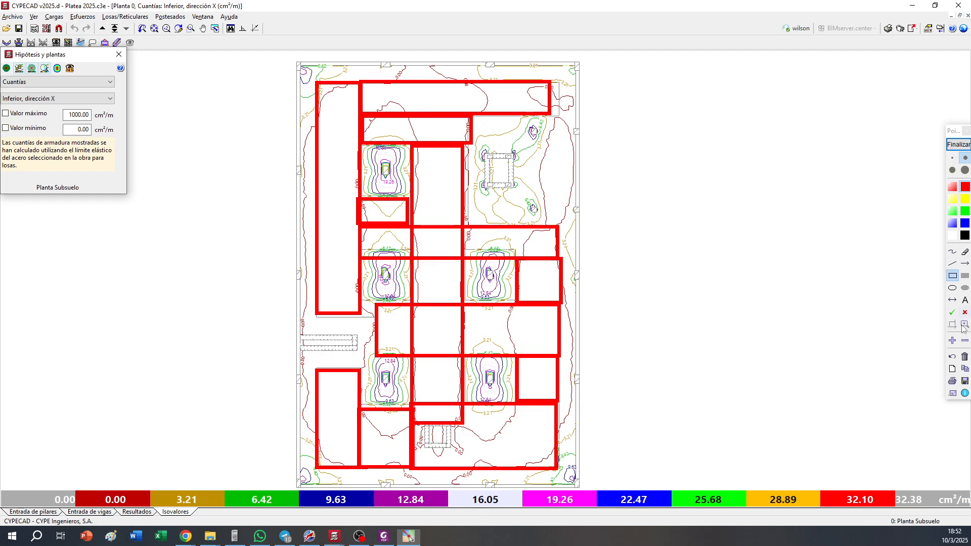
{"action": "left_click", "coordinate": [958, 145]}
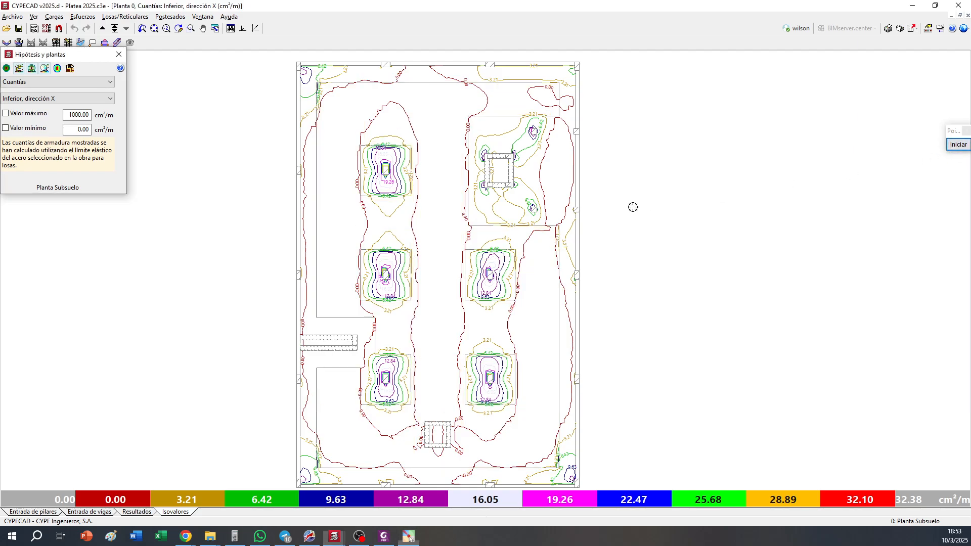
Show the required bottom reinforcement isolines in the Y direction for the foundation slab
{"action": "left_click", "coordinate": [71, 98]}
{"action": "left_click", "coordinate": [41, 114]}
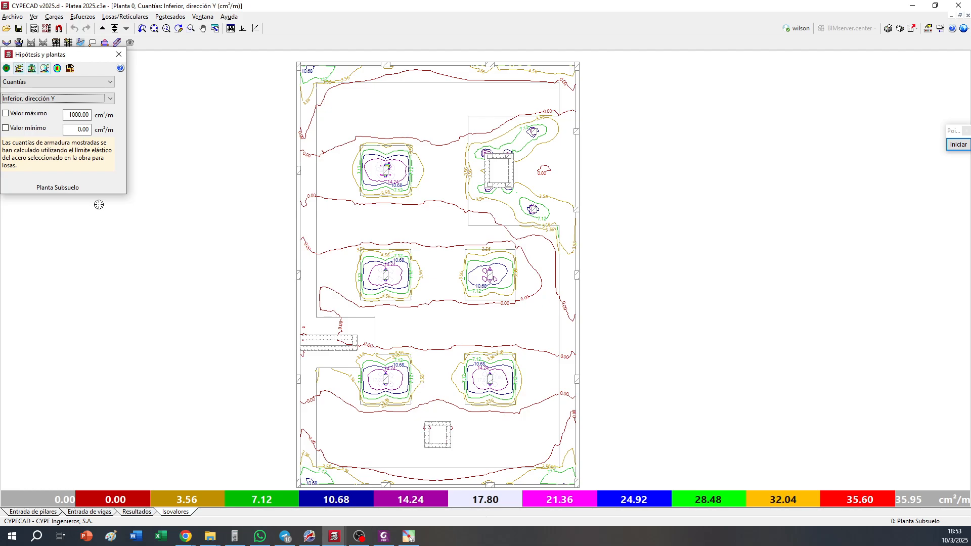
{"action": "left_click_drag", "start_coordinate": [60, 56], "coordinate": [65, 63]}
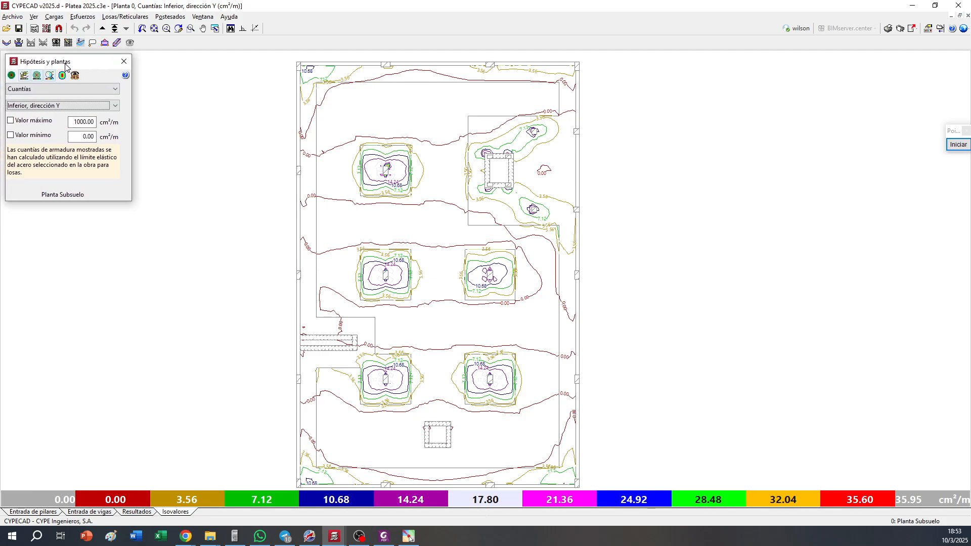
Plot band-averaged bottom reinforcement in the X direction across the slab along the C9–C12 column row, using a 3.00 m band
{"action": "left_click", "coordinate": [115, 43]}
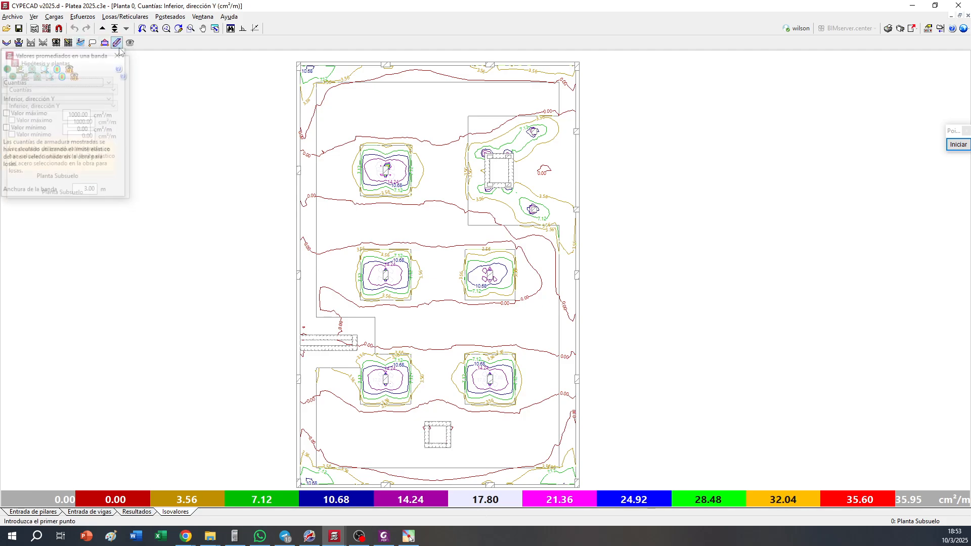
{"action": "left_click", "coordinate": [300, 274]}
{"action": "left_click", "coordinate": [76, 99]}
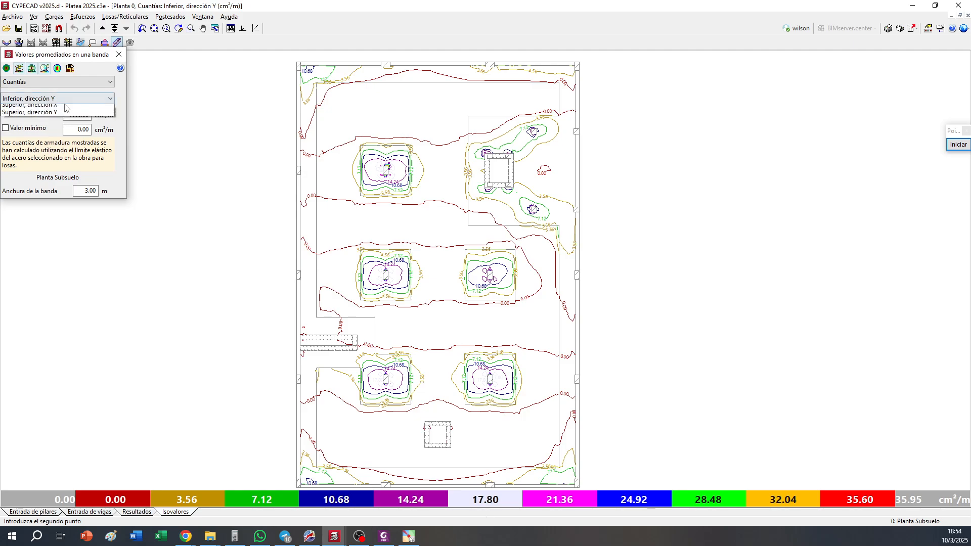
{"action": "left_click", "coordinate": [28, 109]}
{"action": "left_click", "coordinate": [569, 287]}
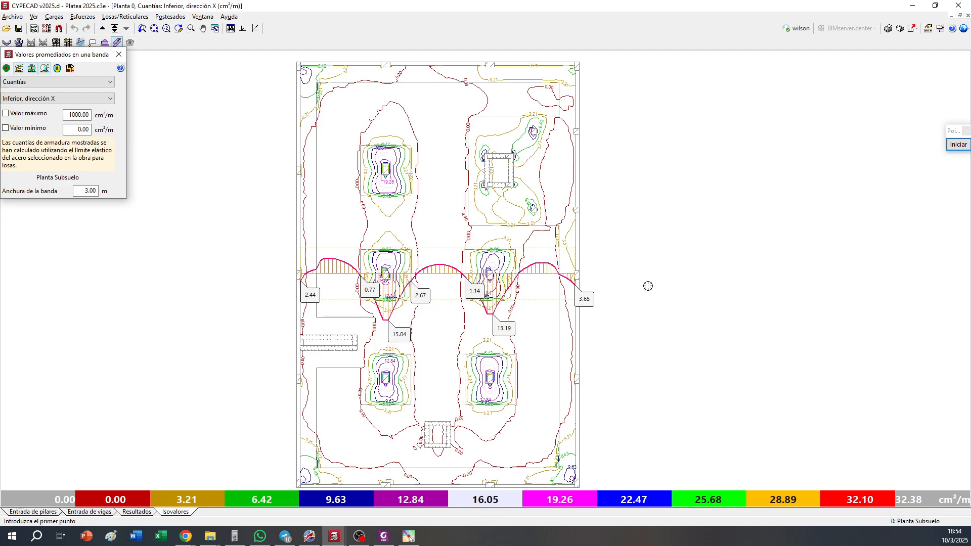
Plot band-averaged top reinforcement in the X direction along the C9–C12 and C5–C8 column rows with a 3.00 m band
{"action": "left_click", "coordinate": [74, 94]}
{"action": "left_click", "coordinate": [76, 124]}
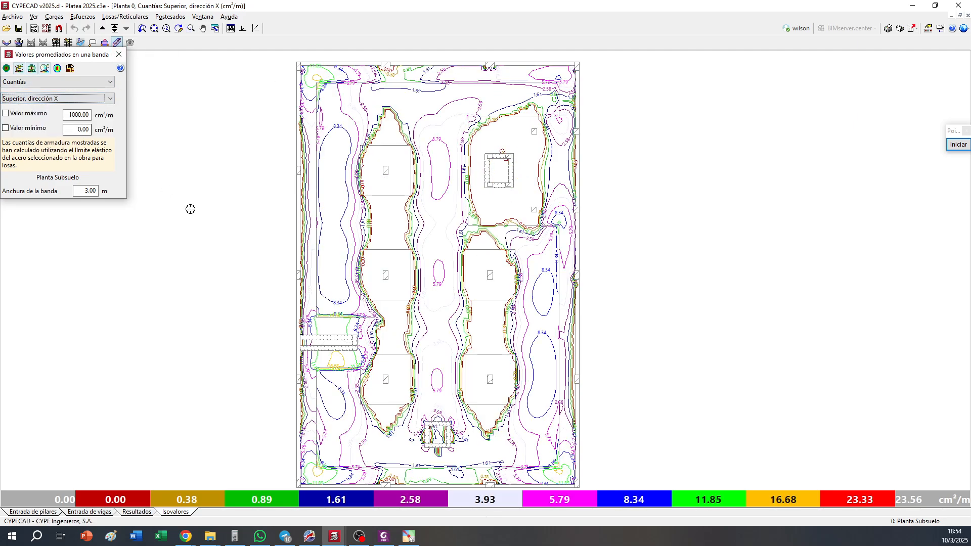
{"action": "left_click", "coordinate": [298, 272]}
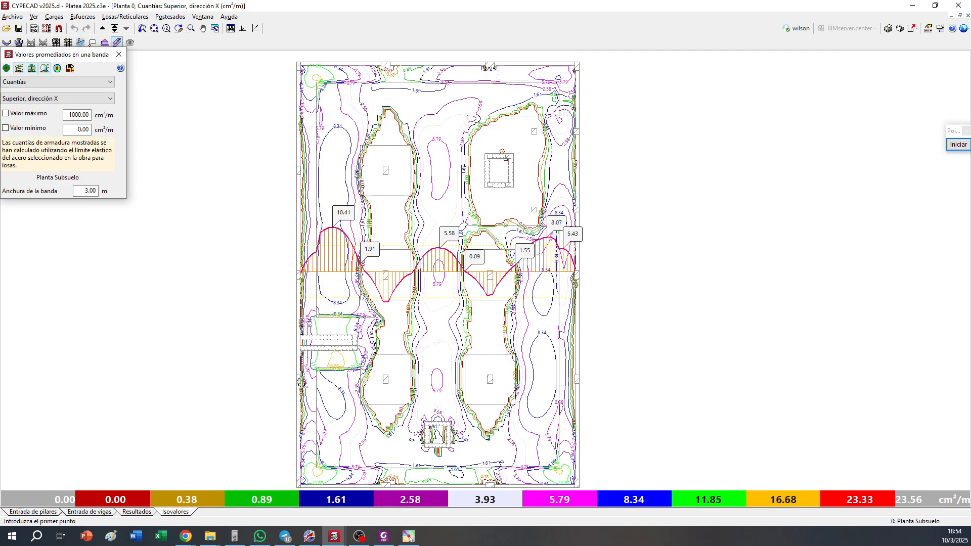
{"action": "left_click", "coordinate": [299, 379]}
{"action": "left_click", "coordinate": [691, 379]}
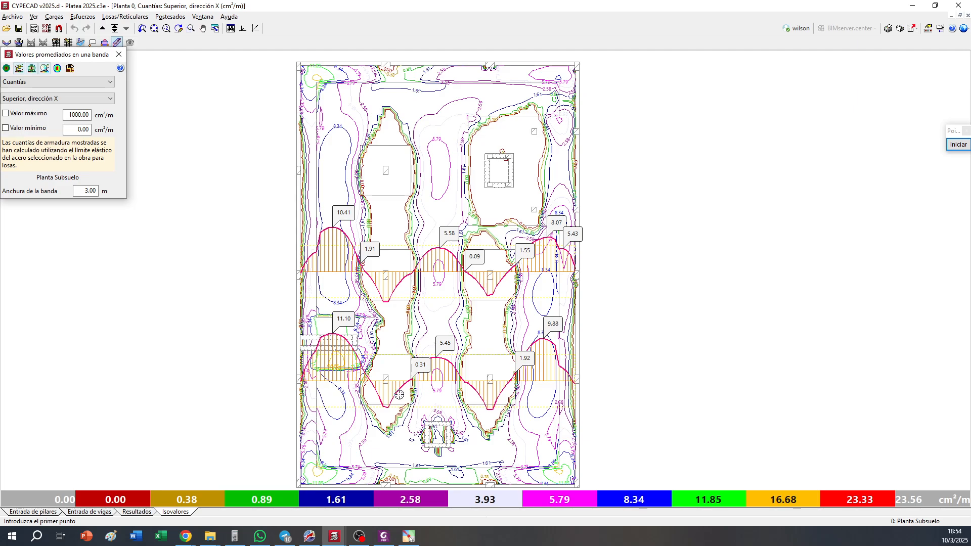
Plot the band-averaged top X-direction reinforcement across the full slab width along the C9–C12 column row, using the 3.00 m band
{"action": "scroll", "coordinate": [396, 393], "scroll_direction": "up", "scroll_amount": 3}
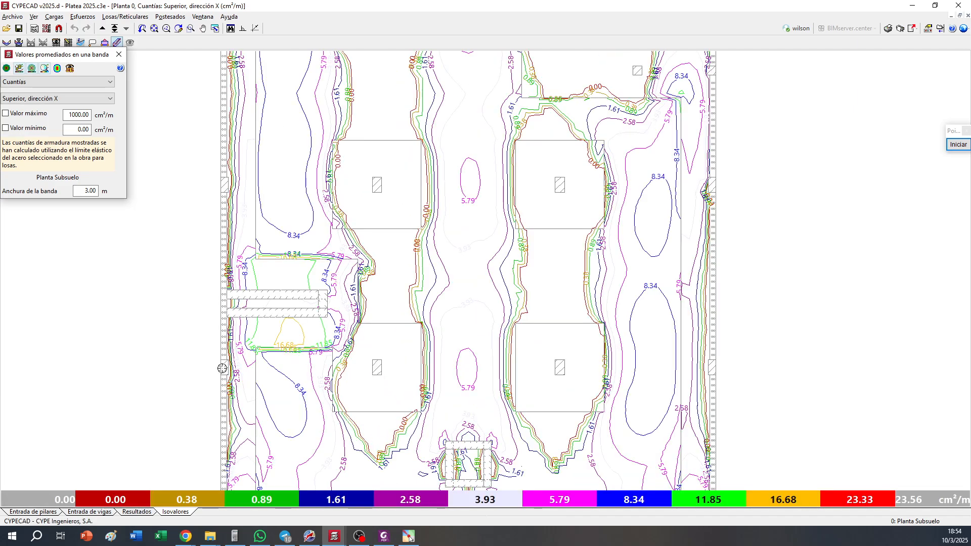
{"action": "left_click", "coordinate": [222, 366]}
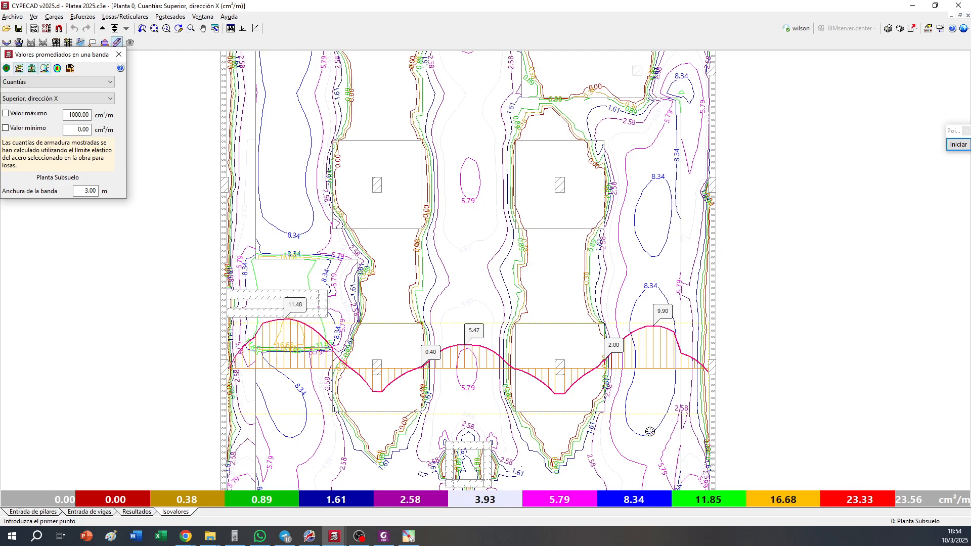
{"action": "left_click", "coordinate": [758, 373]}
{"action": "middle_click_drag", "start_coordinate": [460, 426], "coordinate": [494, 342]}
{"action": "scroll", "coordinate": [495, 342], "scroll_direction": "up", "scroll_amount": 1}
{"action": "scroll", "coordinate": [495, 343], "scroll_direction": "up", "scroll_amount": 1}
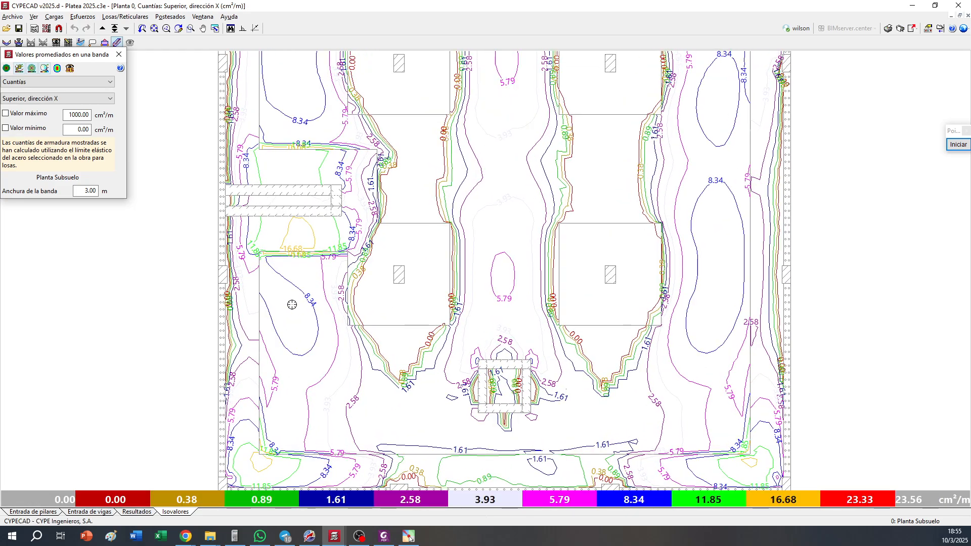
{"action": "left_click", "coordinate": [225, 279]}
{"action": "left_click", "coordinate": [869, 262]}
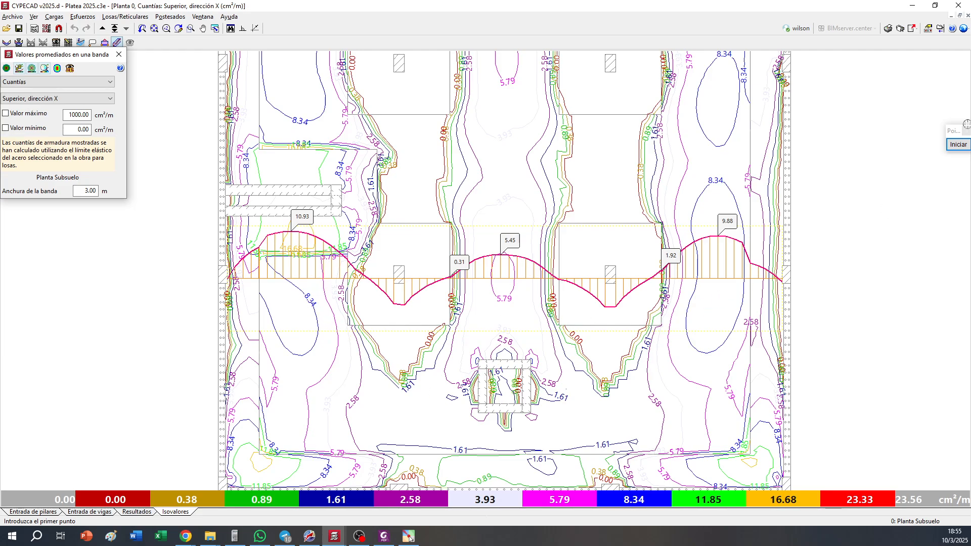
Sketch a thick blue central bar and two red end bars with hooks at the slab edges below the C9–C12 diagram, and end the annotation
{"action": "left_click", "coordinate": [958, 144]}
{"action": "left_click", "coordinate": [953, 186]}
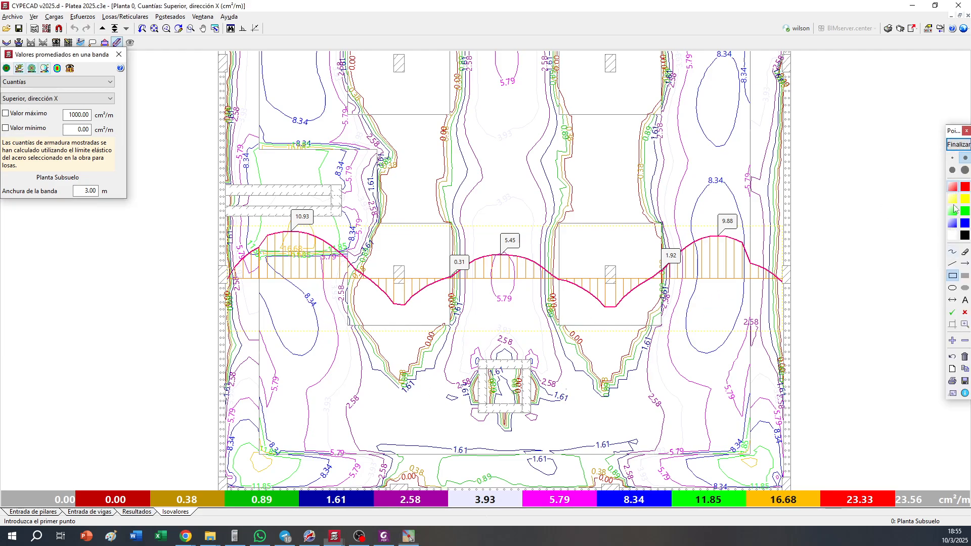
{"action": "left_click", "coordinate": [952, 263]}
{"action": "left_click", "coordinate": [953, 263]}
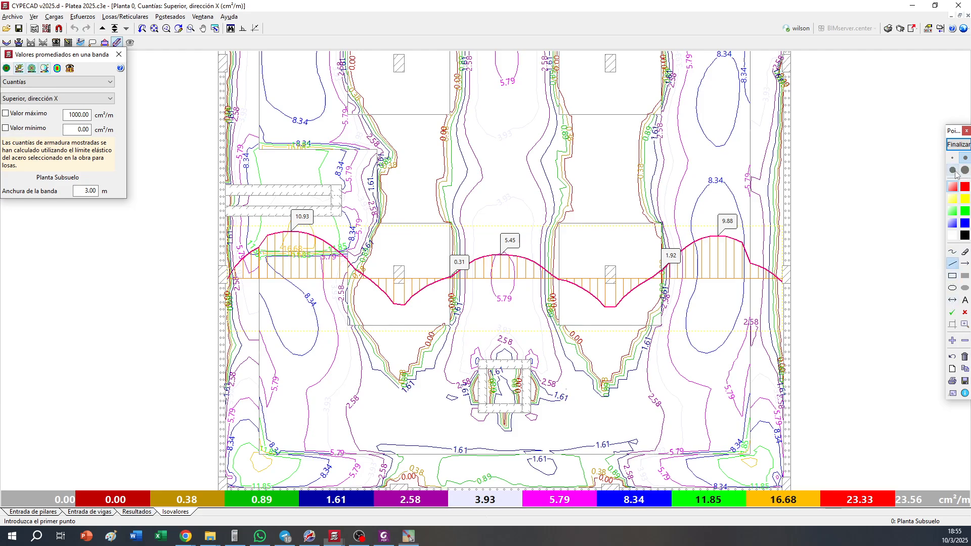
{"action": "left_click", "coordinate": [953, 170]}
{"action": "left_click", "coordinate": [953, 223]}
{"action": "left_click_drag", "start_coordinate": [354, 305], "coordinate": [664, 305]}
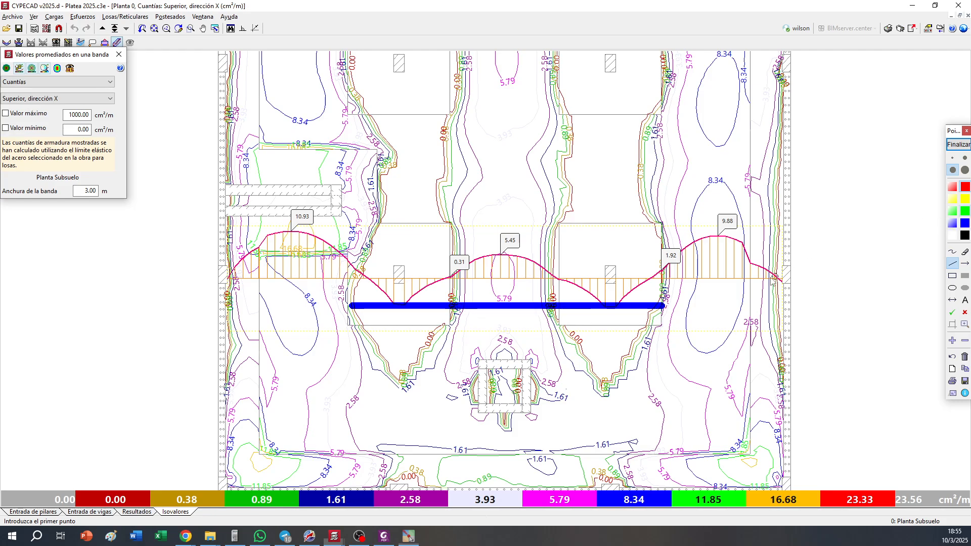
{"action": "mouse_move", "coordinate": [703, 302]}
{"action": "left_mouse_down"}
{"action": "mouse_move", "coordinate": [787, 301]}
{"action": "mouse_move", "coordinate": [787, 318]}
{"action": "left_mouse_up"}
{"action": "left_click_drag", "start_coordinate": [370, 300], "coordinate": [220, 319]}
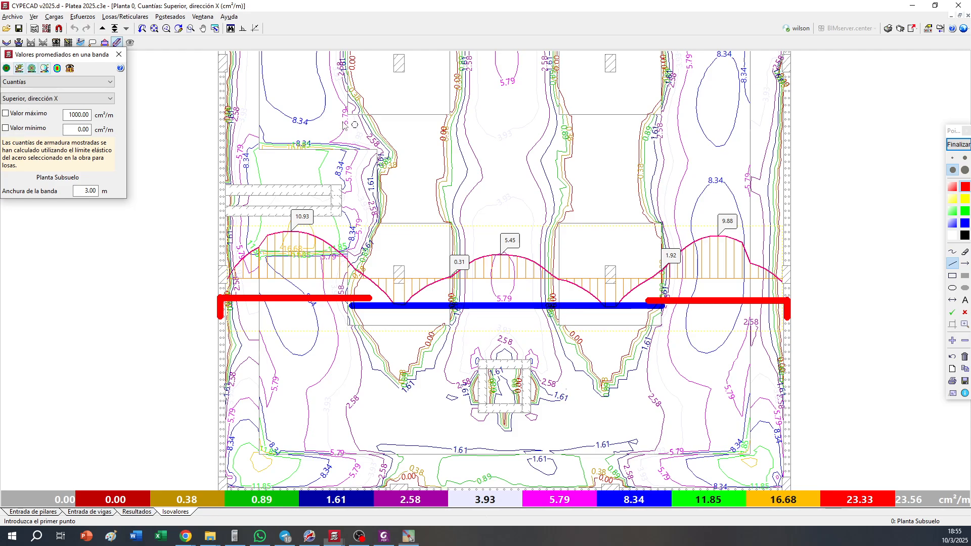
{"action": "left_click", "coordinate": [958, 144]}
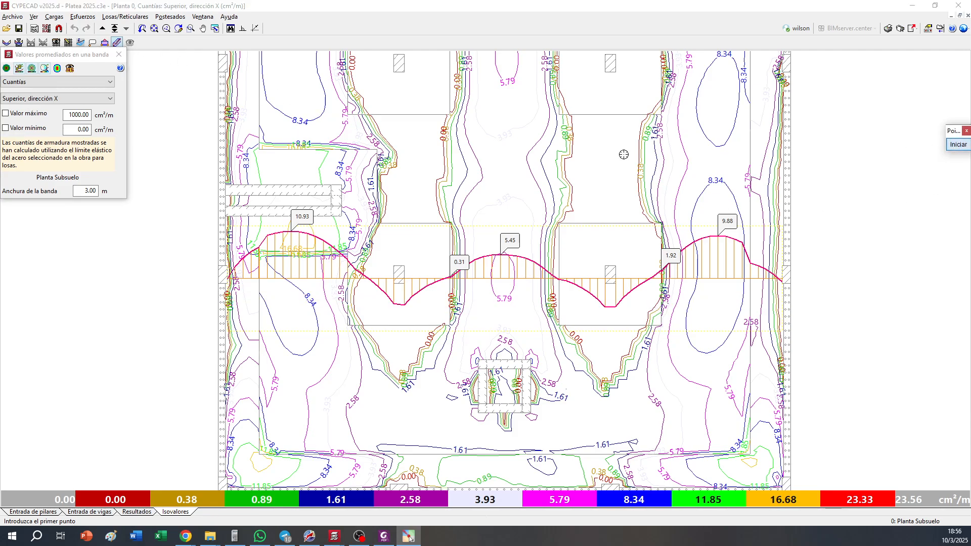
Plot 3.00 m band averages of top X reinforcement midway between the C5–C8 and C9–C12 rows and through the small walled core near the slab's lower end
{"action": "left_click", "coordinate": [218, 172]}
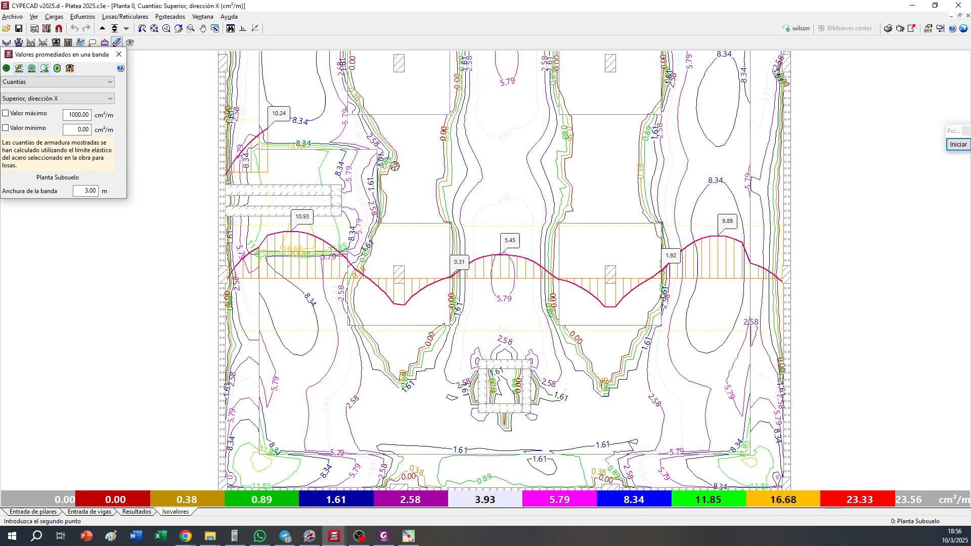
{"action": "left_click", "coordinate": [842, 160]}
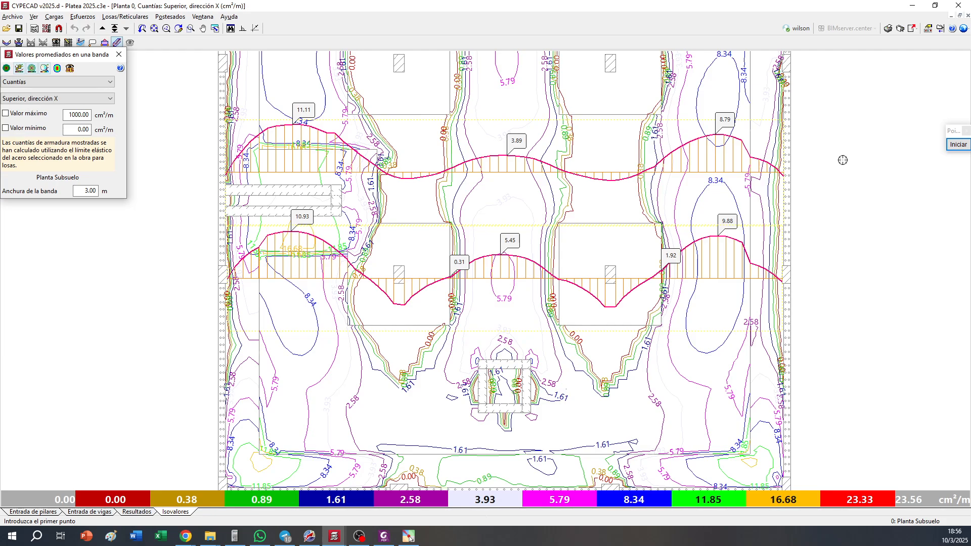
{"action": "left_click", "coordinate": [219, 393]}
{"action": "left_click", "coordinate": [737, 414]}
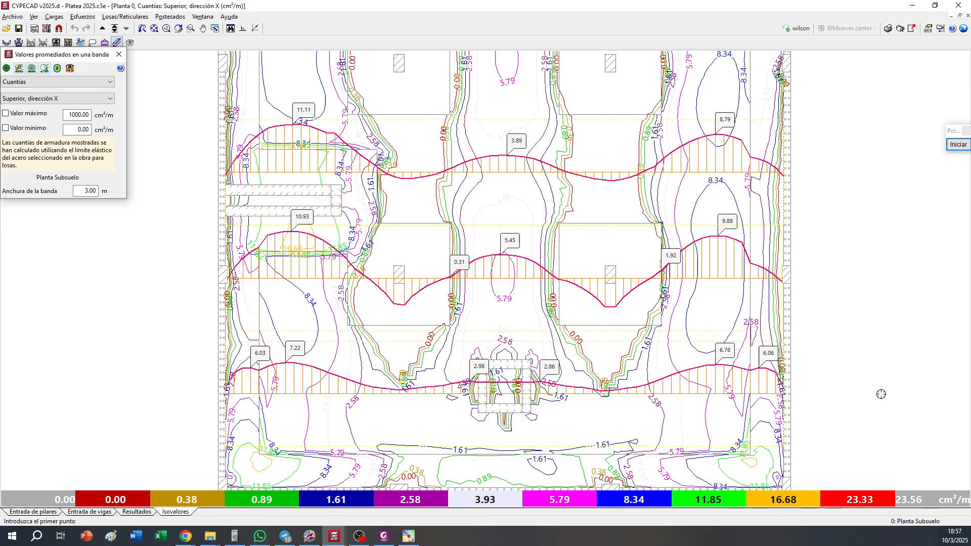
Plot 3.00 m band averages of top X reinforcement along the C5–C8 column row and midway between that row and the one above
{"action": "middle_click_drag", "start_coordinate": [682, 158], "coordinate": [651, 329]}
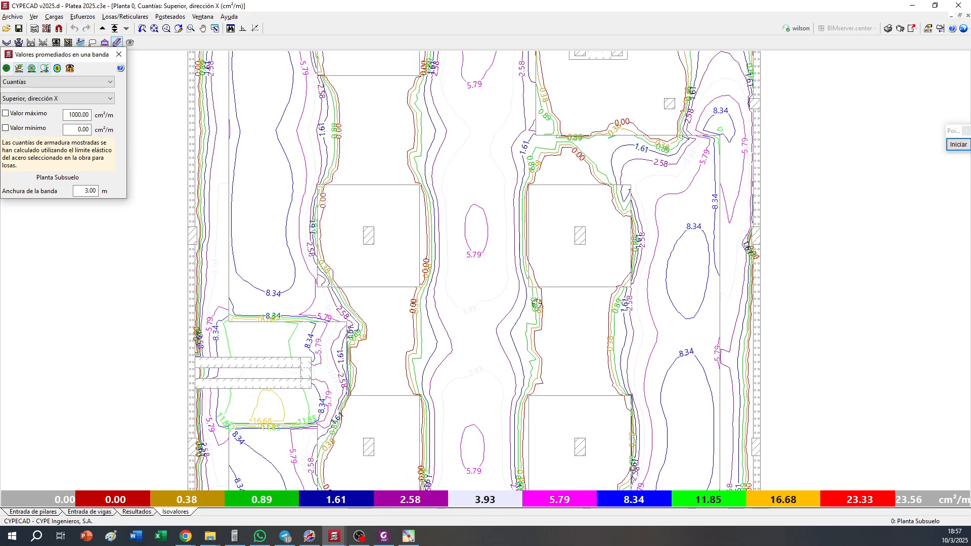
{"action": "middle_click_drag", "start_coordinate": [433, 303], "coordinate": [428, 408]}
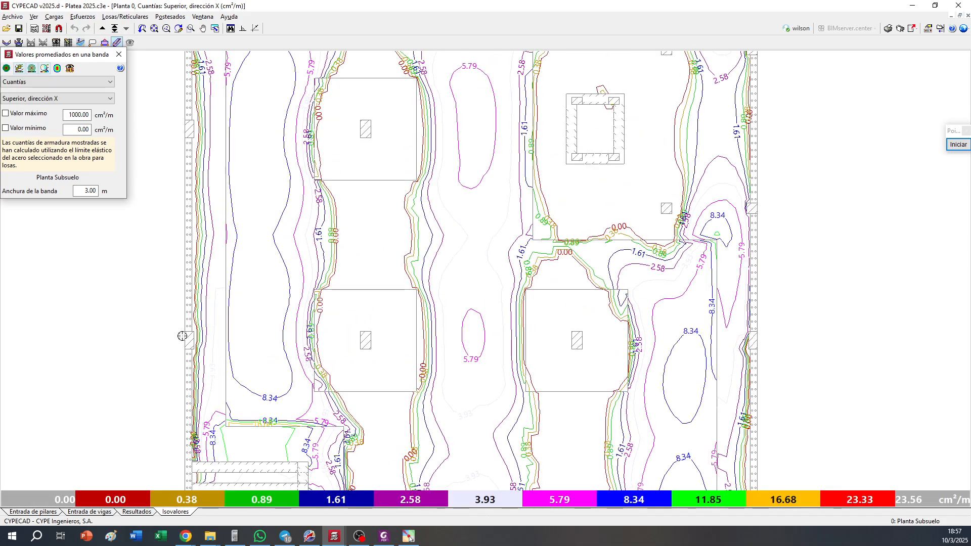
{"action": "left_click", "coordinate": [182, 336]}
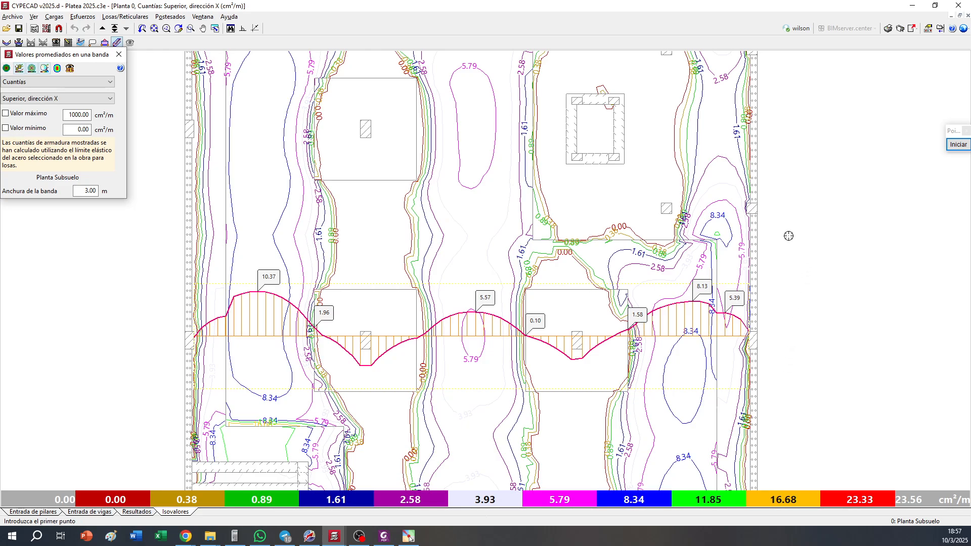
{"action": "middle_click_drag", "start_coordinate": [787, 234], "coordinate": [802, 277]}
{"action": "left_click", "coordinate": [208, 274]}
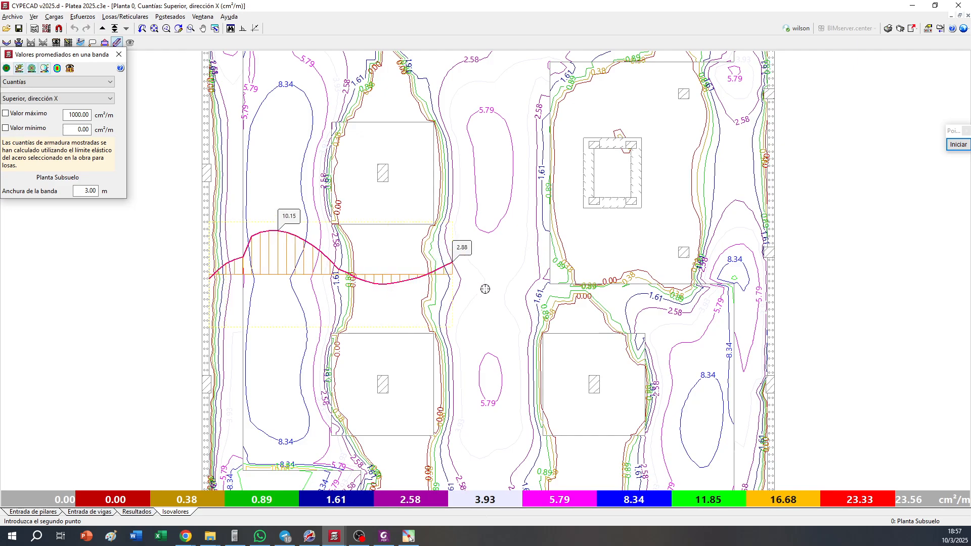
{"action": "left_click", "coordinate": [824, 300]}
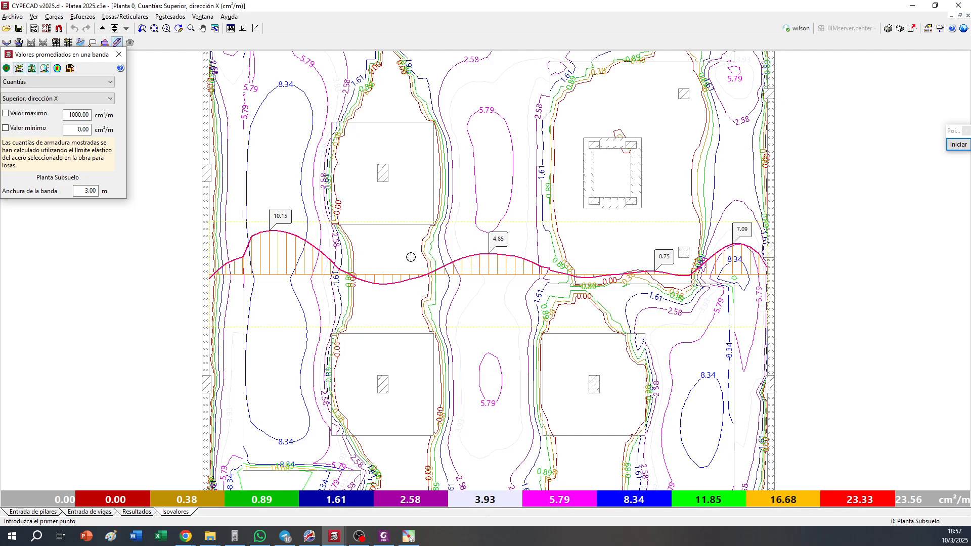
Plot the 3.00 m band average of top X reinforcement across the slab's upper end, just above the thickened zones
{"action": "middle_click_drag", "start_coordinate": [303, 306], "coordinate": [304, 357]}
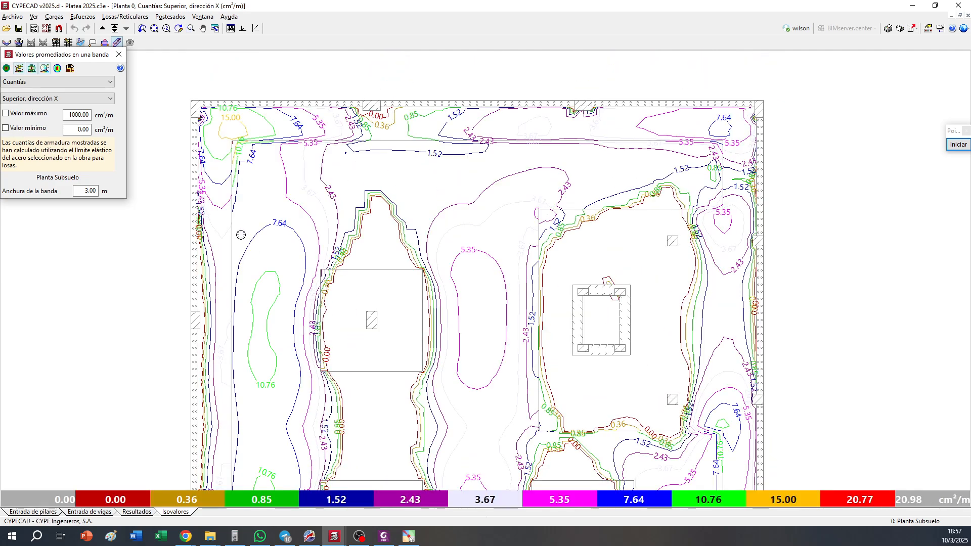
{"action": "left_click", "coordinate": [195, 198]}
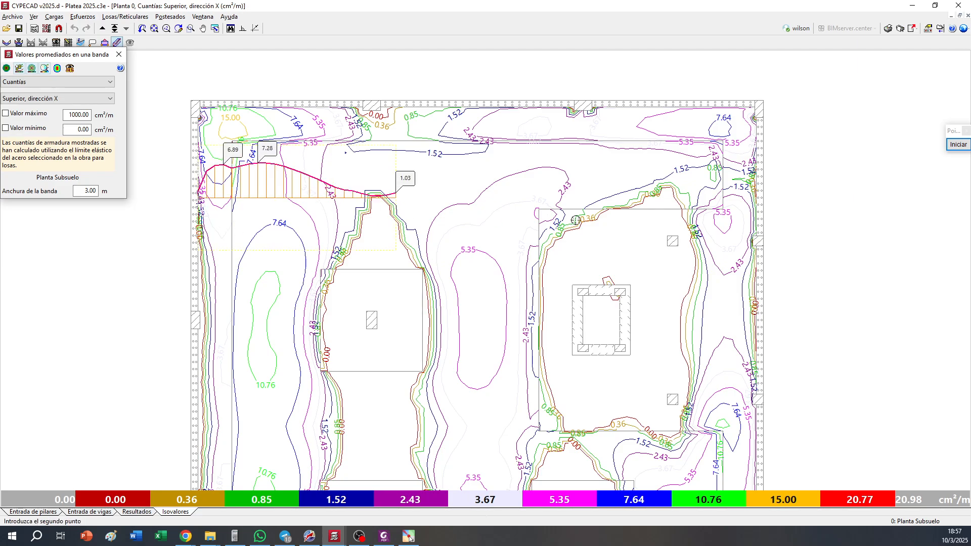
{"action": "left_click", "coordinate": [830, 227]}
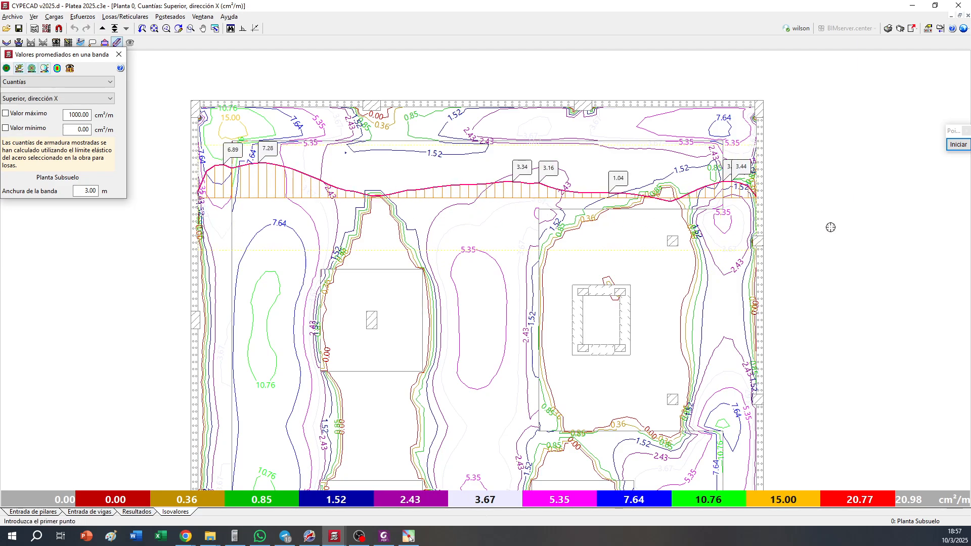